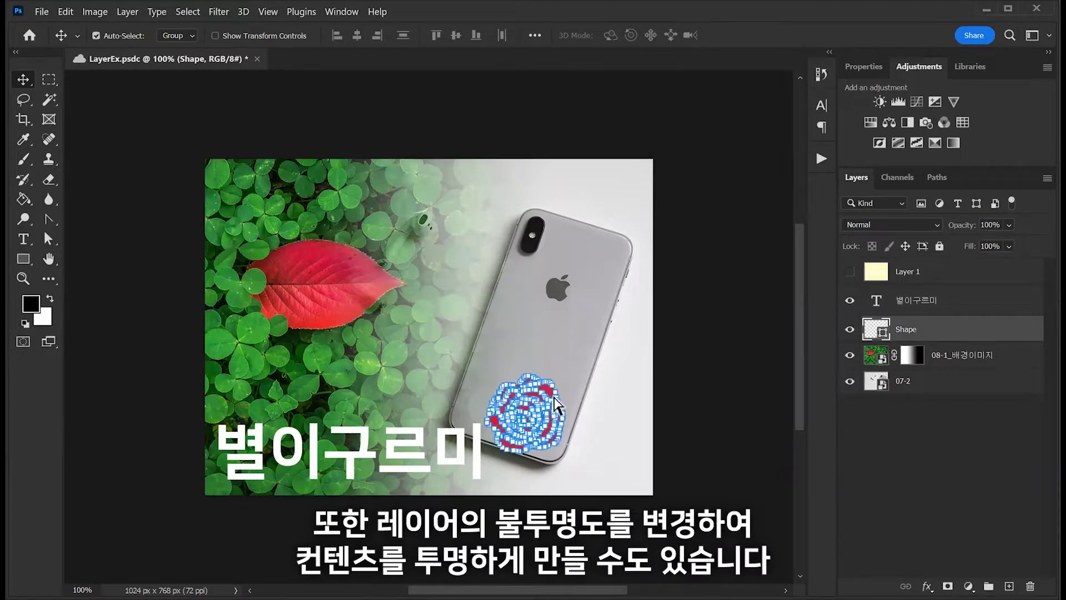
# - Scale the red rose shape down and position it near the phone's bottom edge, just above the end of the title text
pyautogui.hotkey('ctrl', 't')
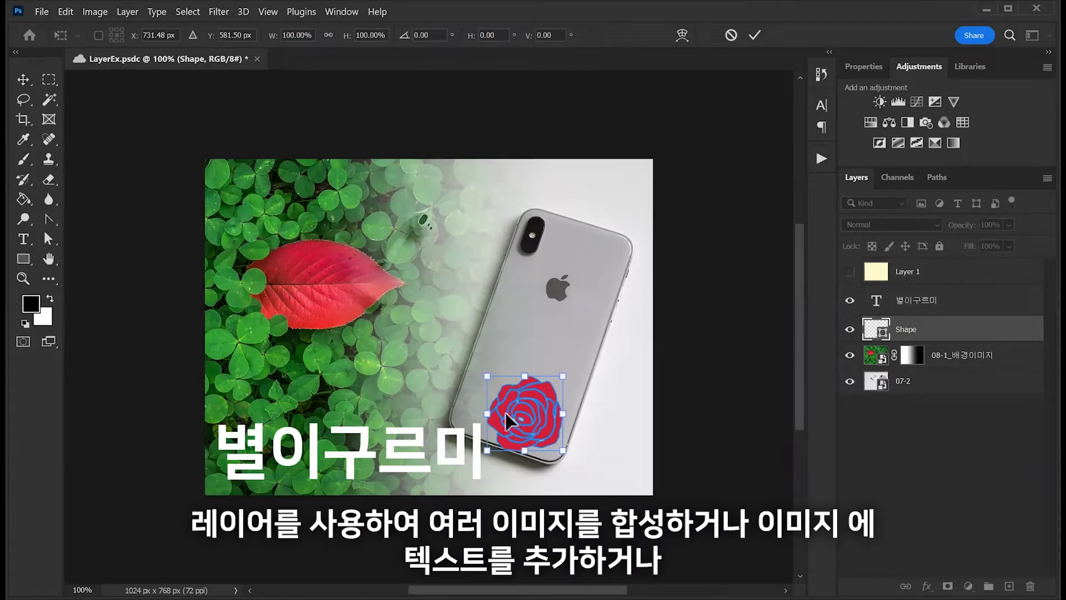
pyautogui.moveTo(564, 450); pyautogui.dragTo(489, 417)
pyautogui.click(704, 461)
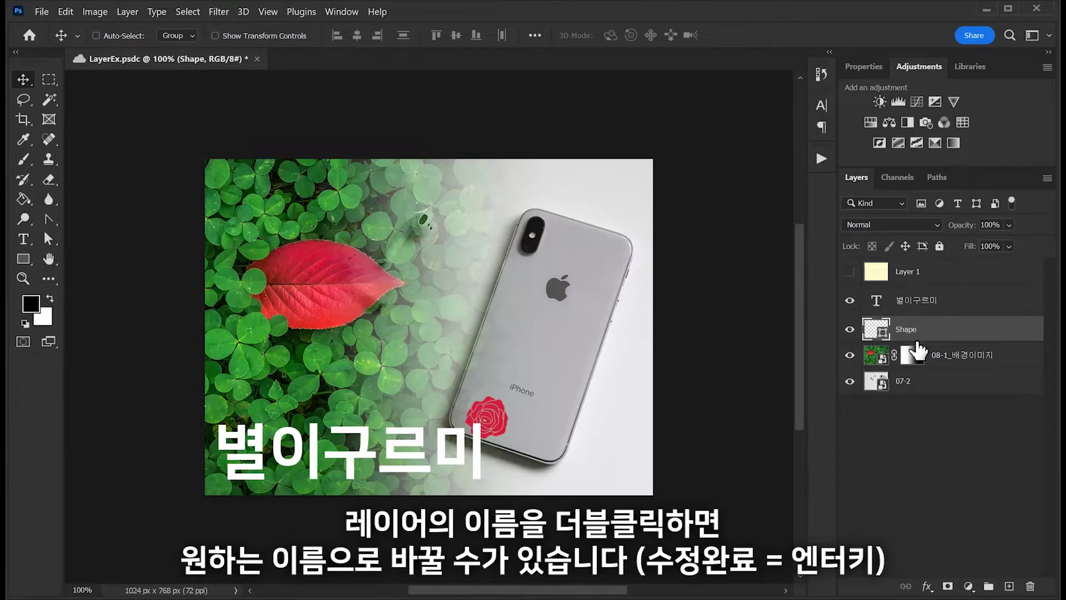
# - Rename the layer 07-2 as 애플
pyautogui.doubleClick(903, 382)
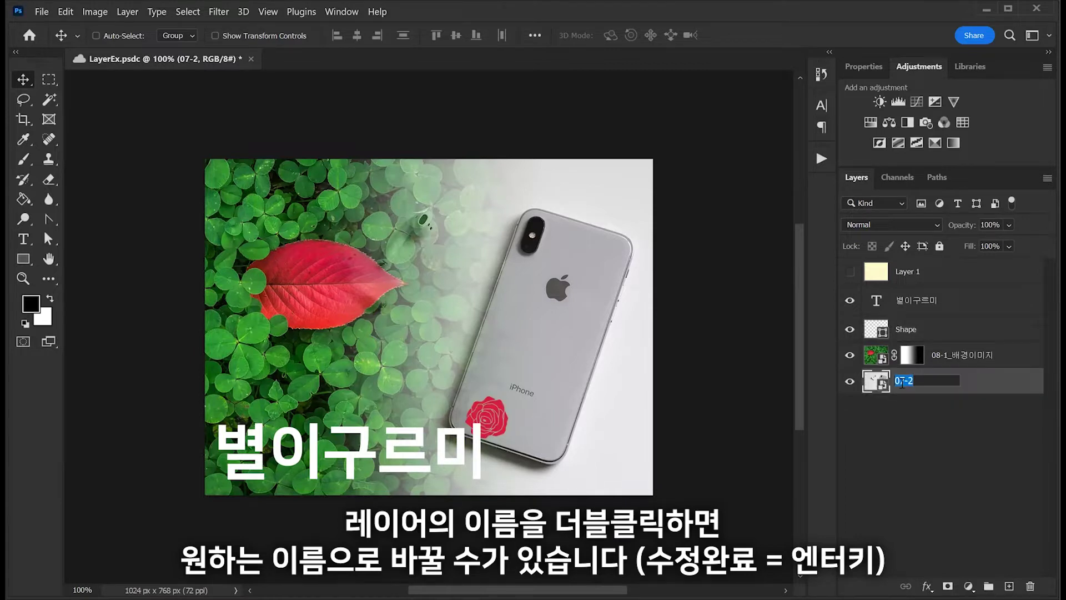
pyautogui.write('애플')
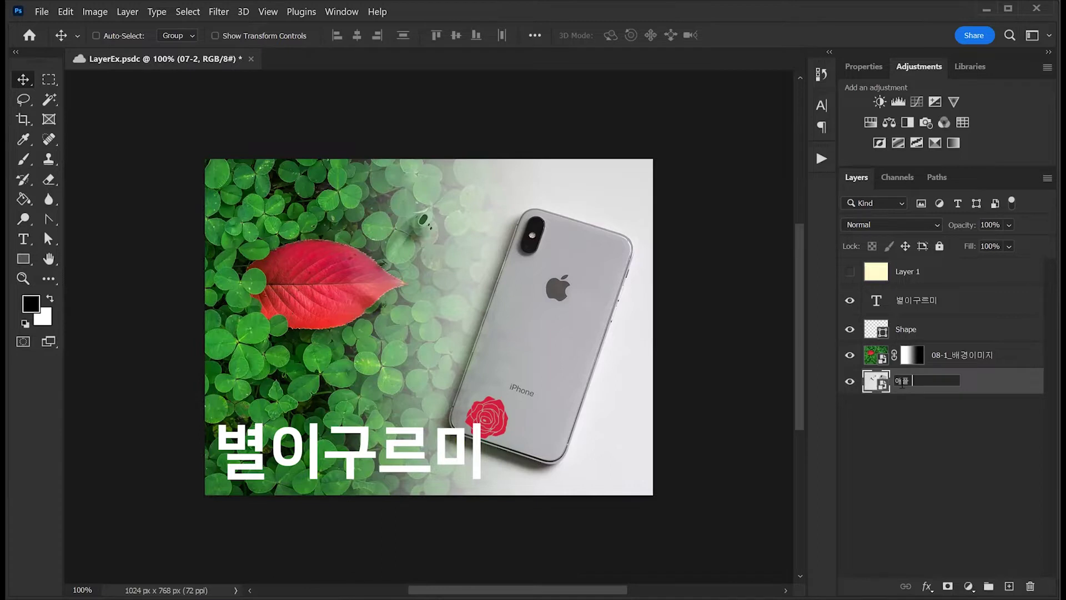
pyautogui.press('Return')
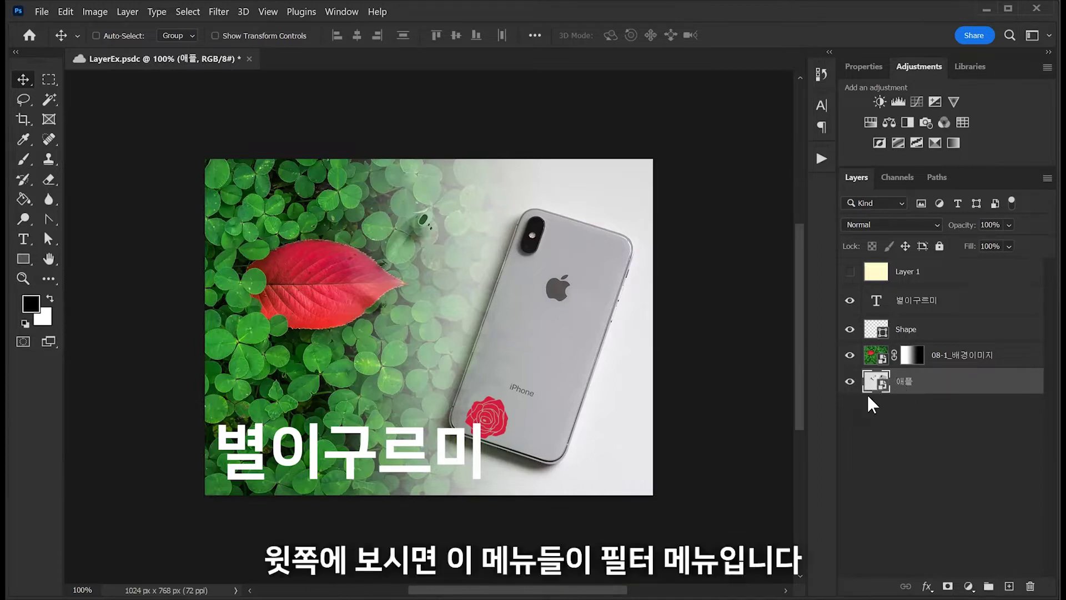
pyautogui.press('ctrl')
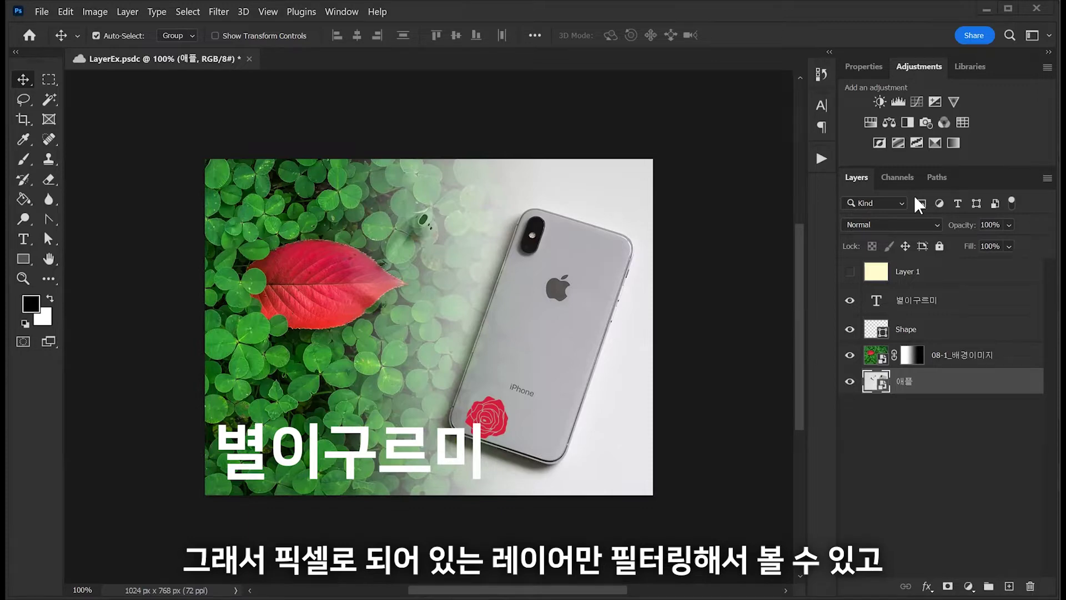
# - Filter the layer list for pixel layers and for adjustment layers, clearing each filter after viewing its result
pyautogui.click(921, 203)
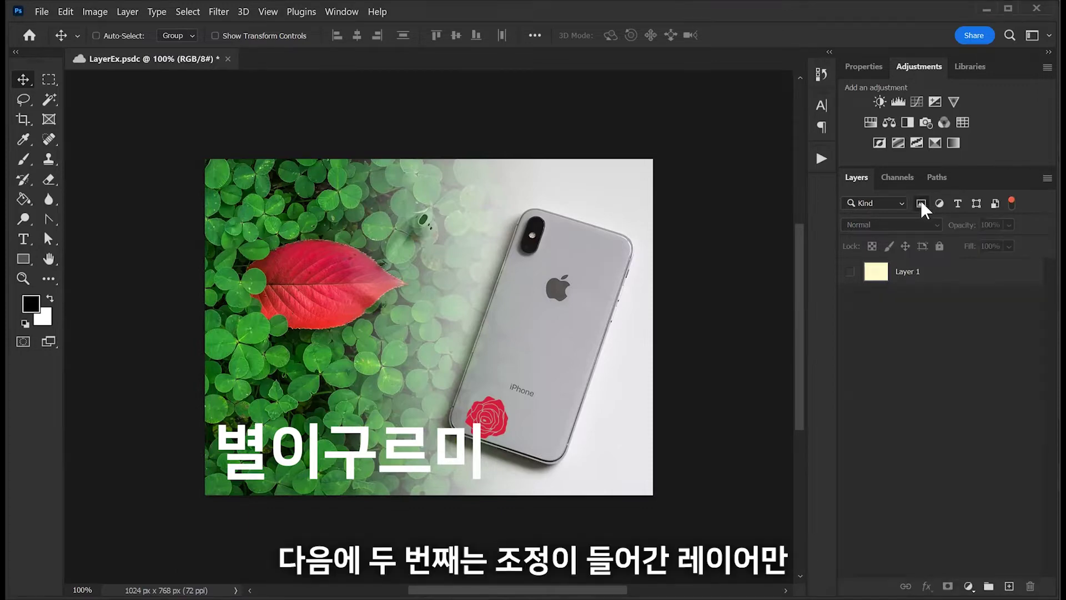
pyautogui.click(921, 204)
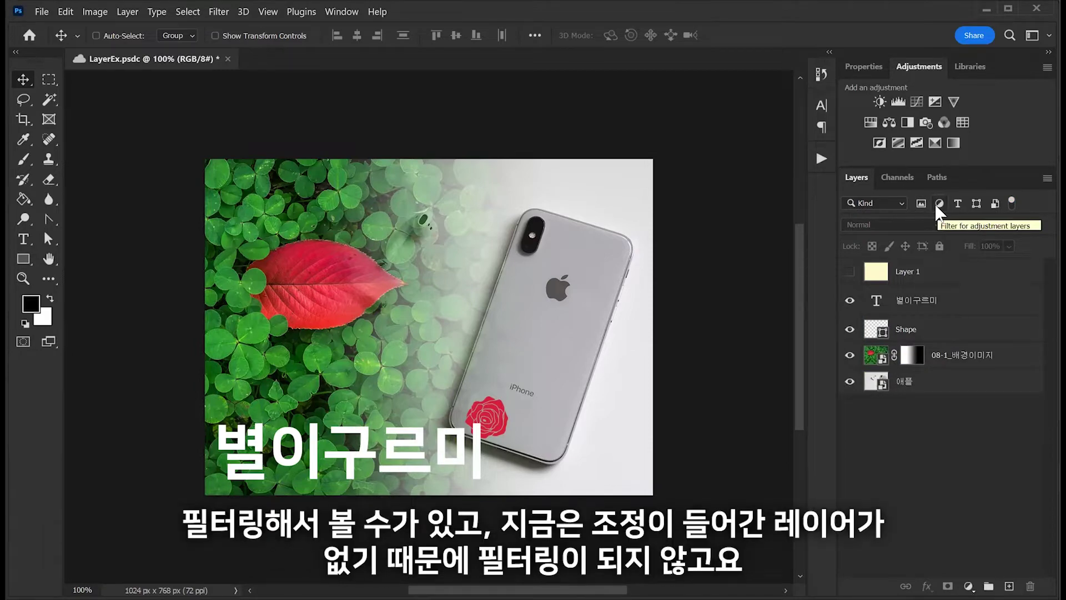
pyautogui.click(938, 203)
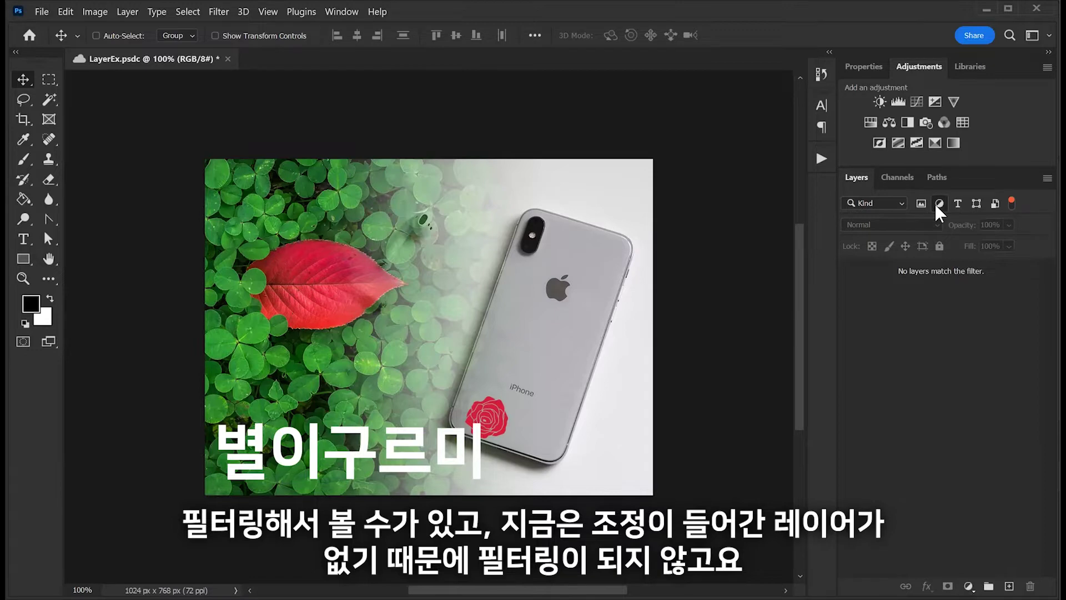
pyautogui.click(937, 204)
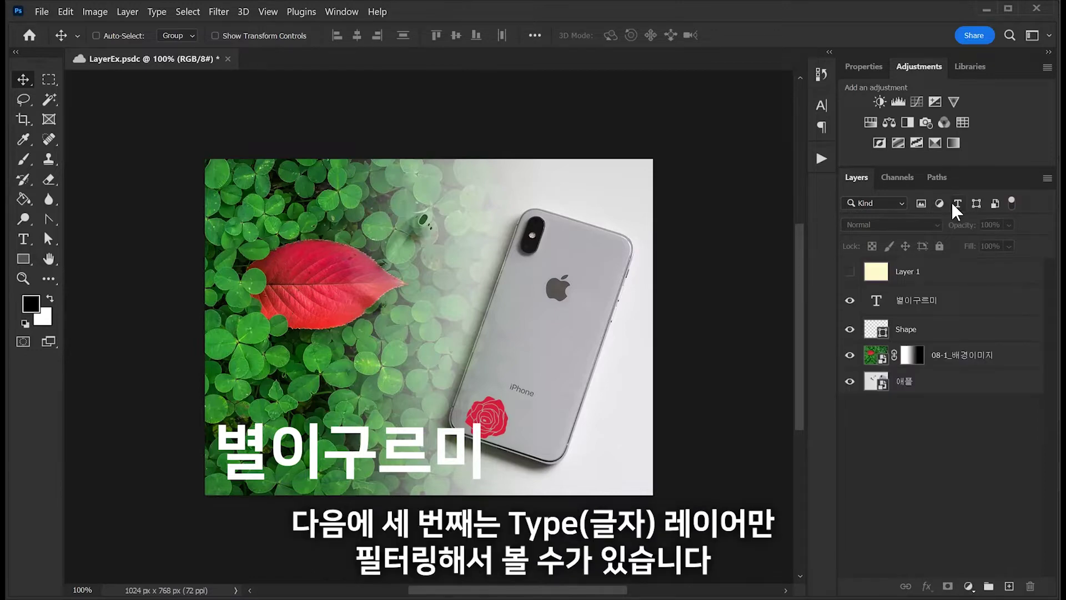
# - Filter the layer list separately for type, shape and smart object layers, clearing each filter after viewing its result
pyautogui.click(953, 204)
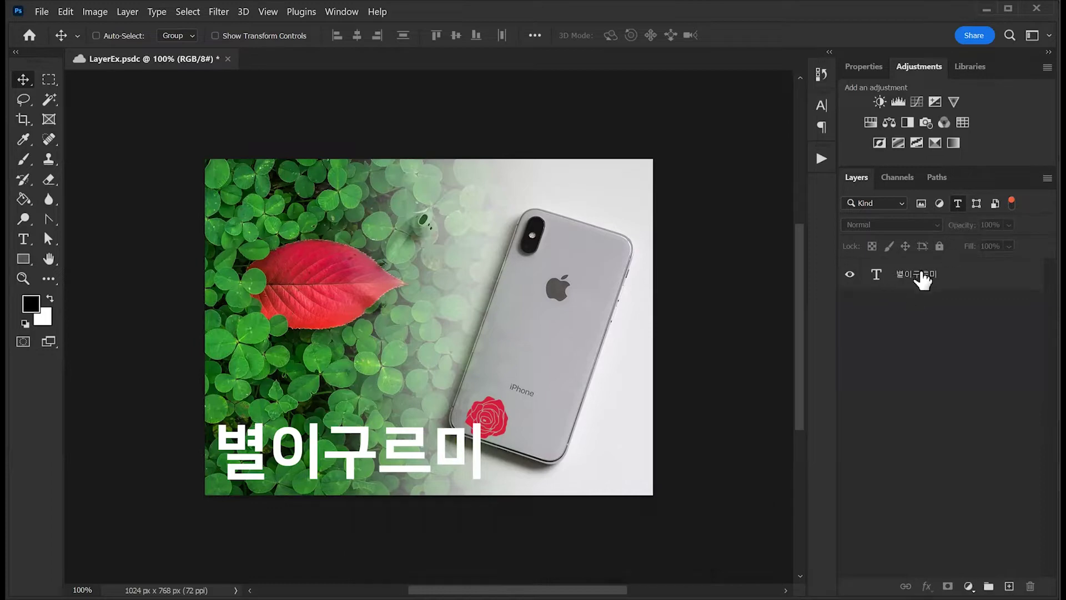
pyautogui.click(958, 204)
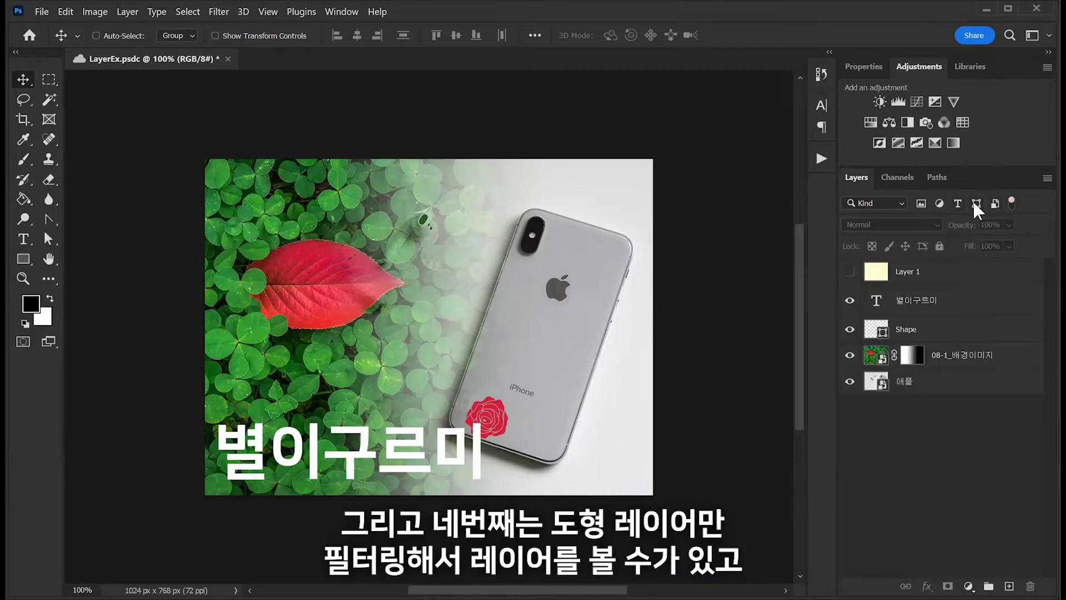
pyautogui.click(973, 205)
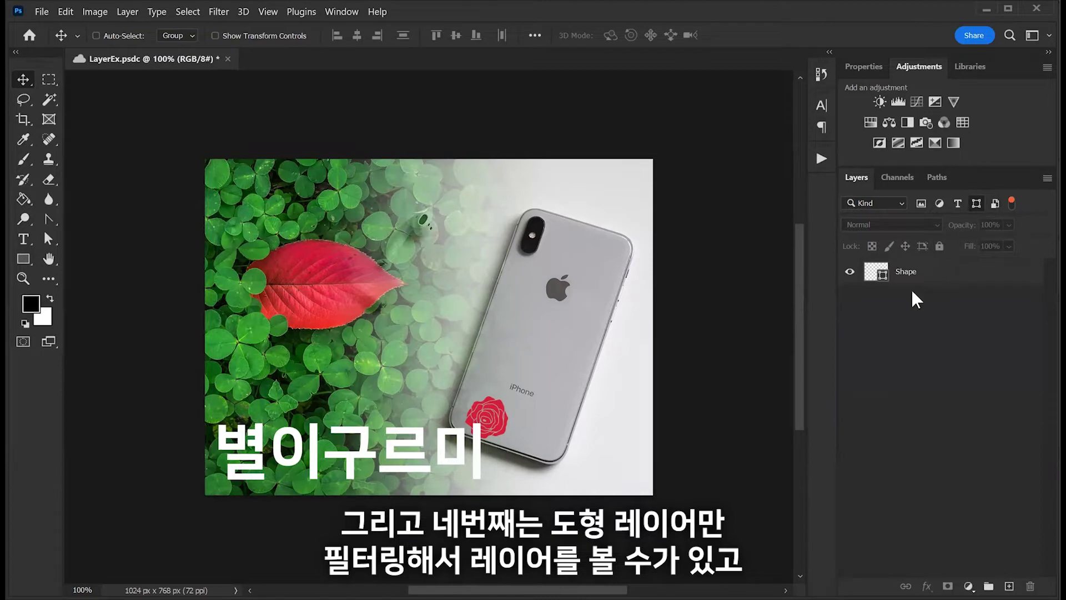
pyautogui.click(976, 203)
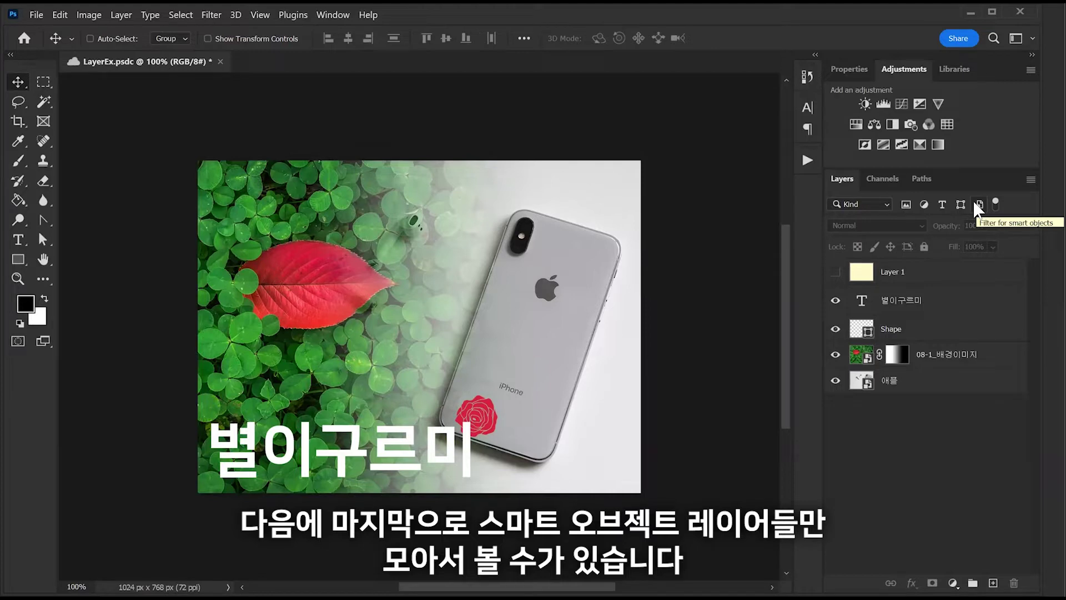
pyautogui.click(979, 205)
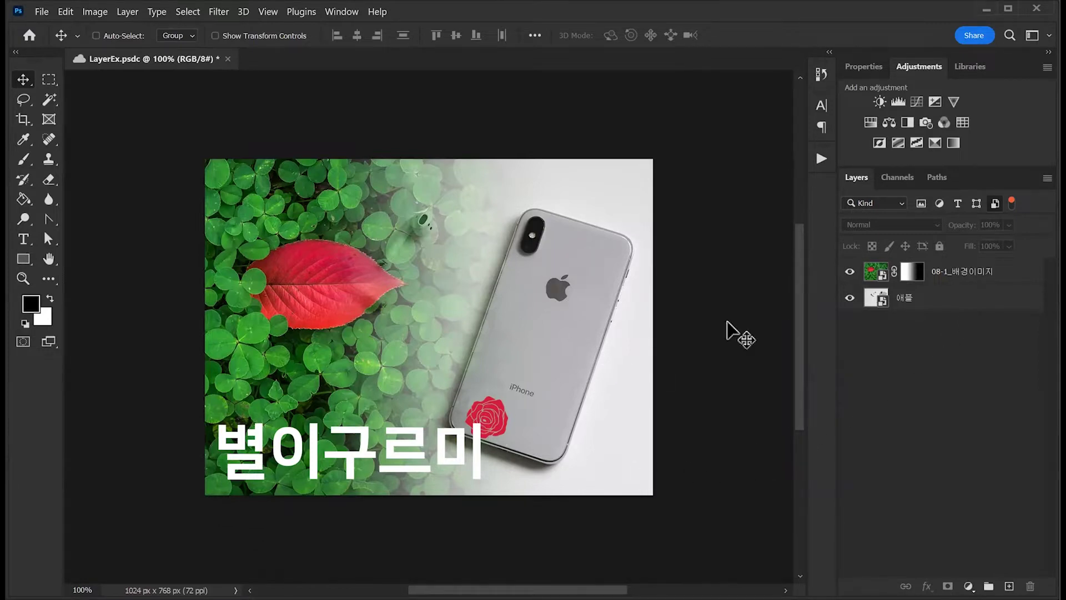
pyautogui.click(997, 204)
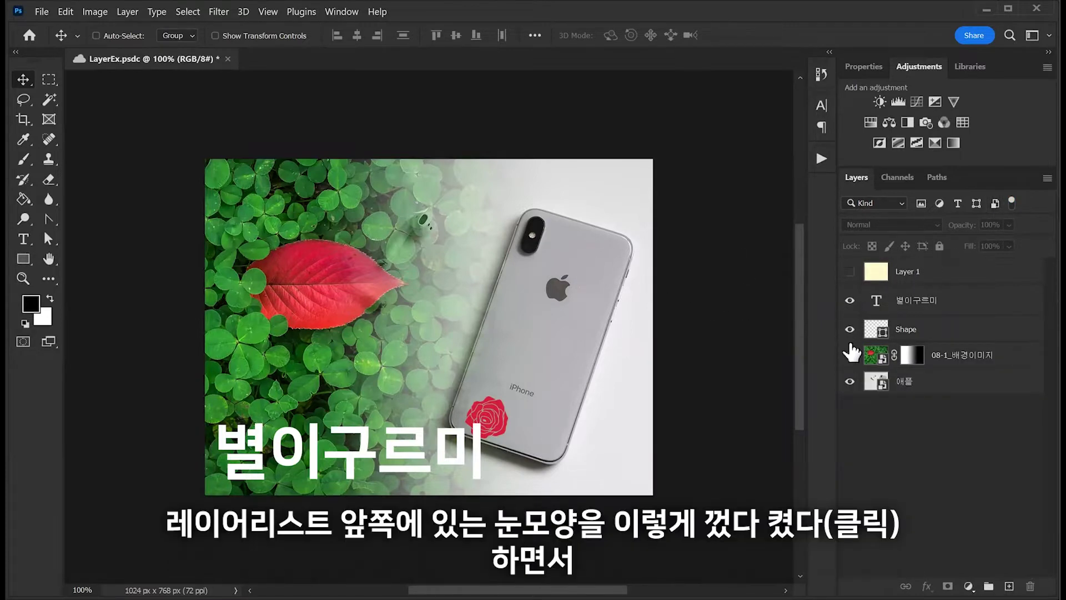
# - Toggle layer visibility until every layer is hidden, and turn all five layers on together, including Layer 1
pyautogui.click(850, 300)
pyautogui.click(850, 300)
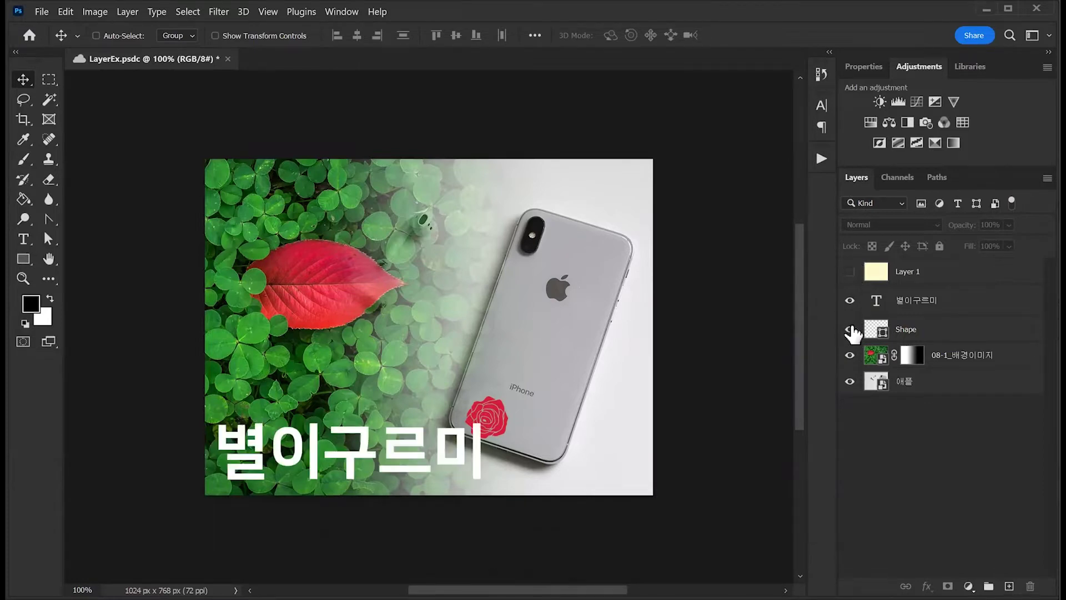
pyautogui.click(850, 355)
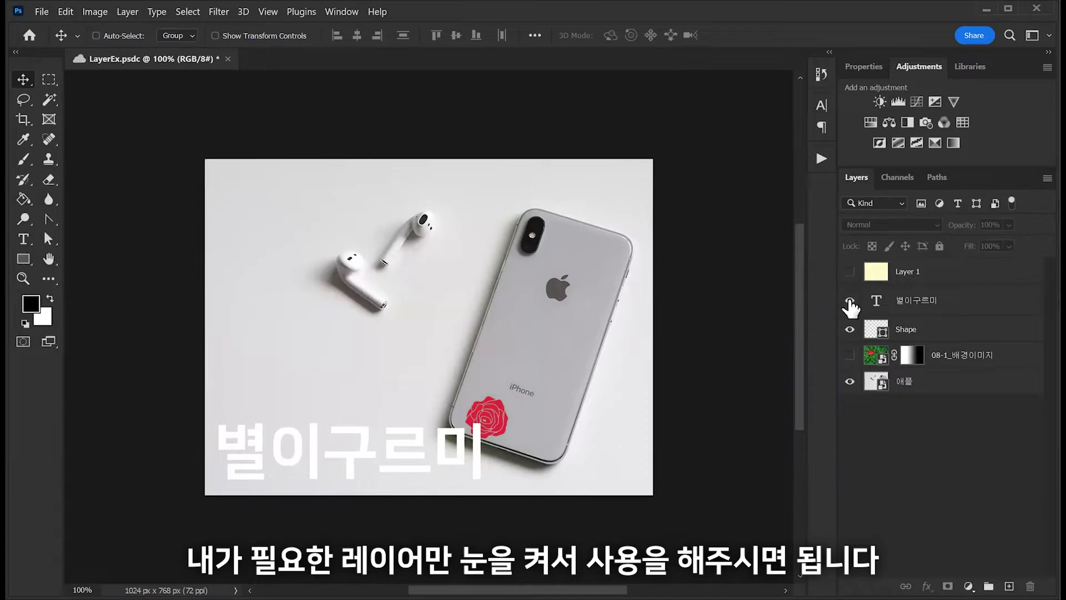
pyautogui.click(850, 301)
pyautogui.click(850, 328)
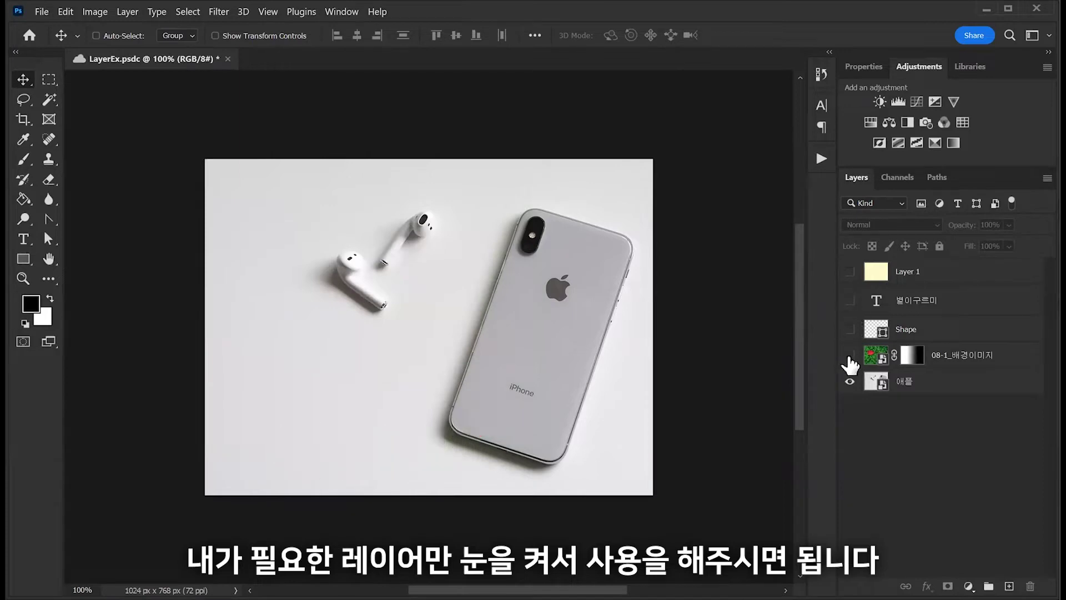
pyautogui.click(849, 275)
pyautogui.moveTo(850, 354); pyautogui.dragTo(850, 400)
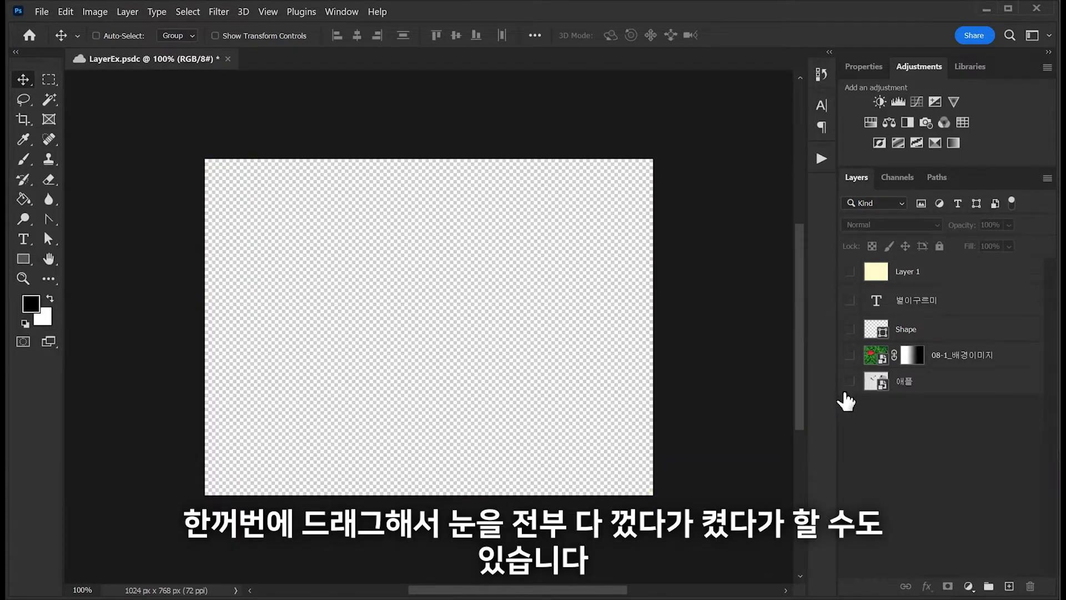
pyautogui.moveTo(849, 272); pyautogui.dragTo(850, 392)
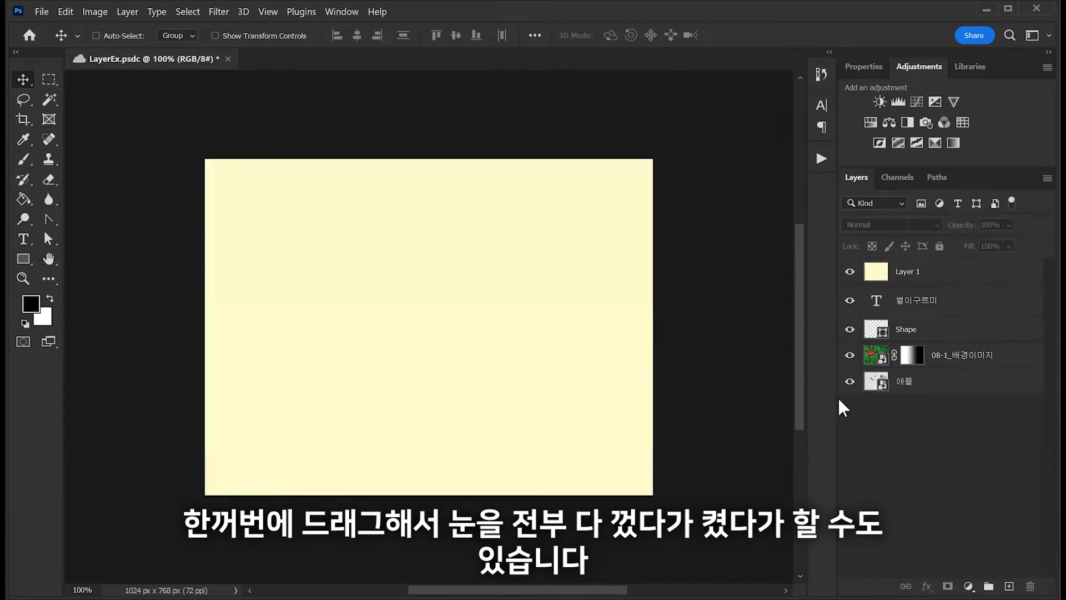
# - Change the layer list's preview size to Large Thumbnails from the Shape layer
pyautogui.click(872, 332)
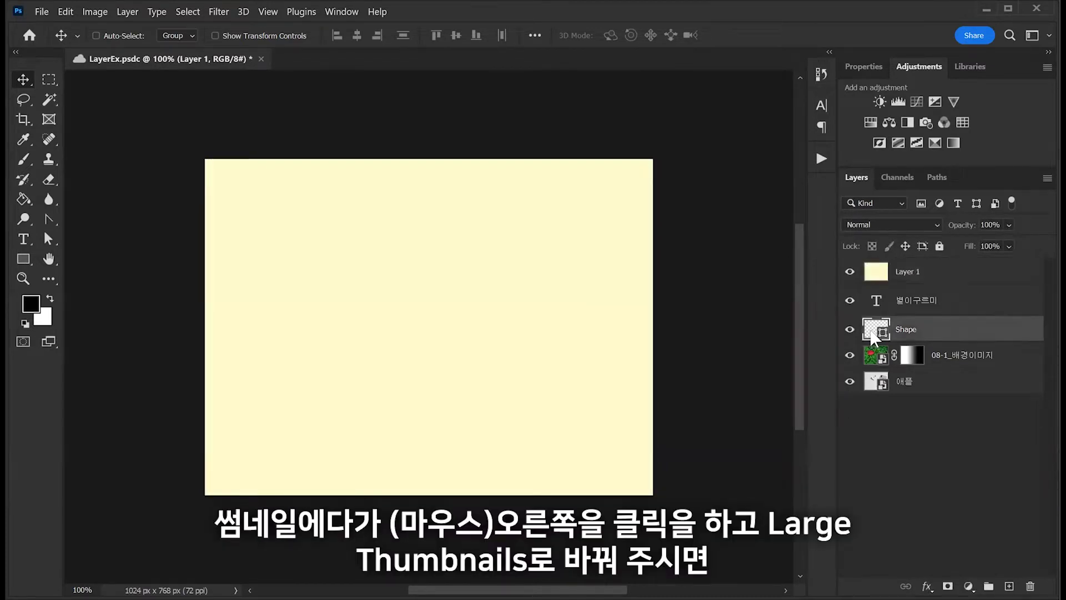
pyautogui.rightClick(873, 336)
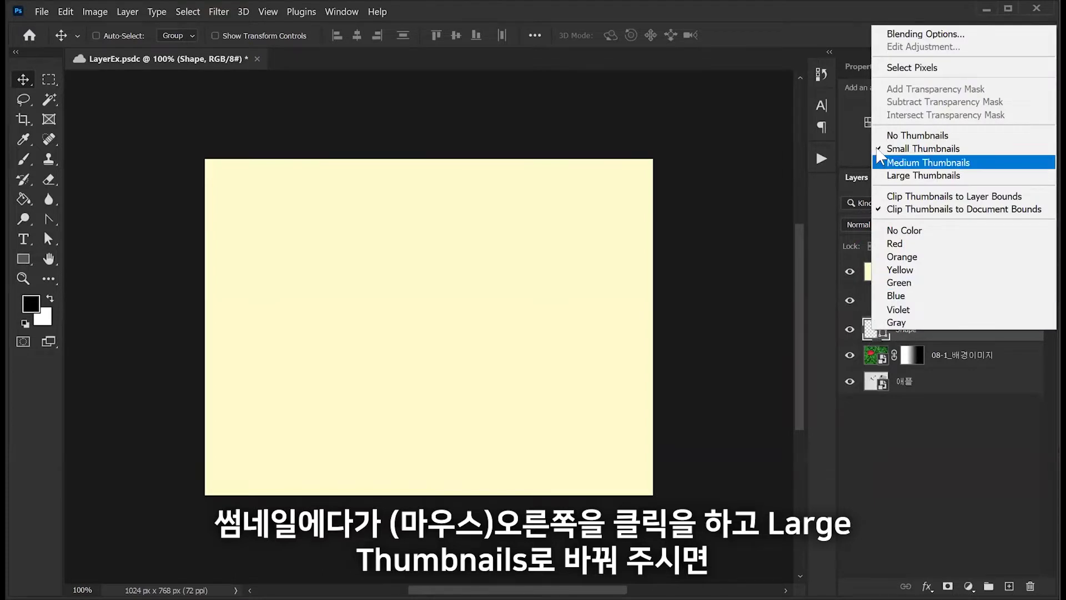
pyautogui.click(898, 177)
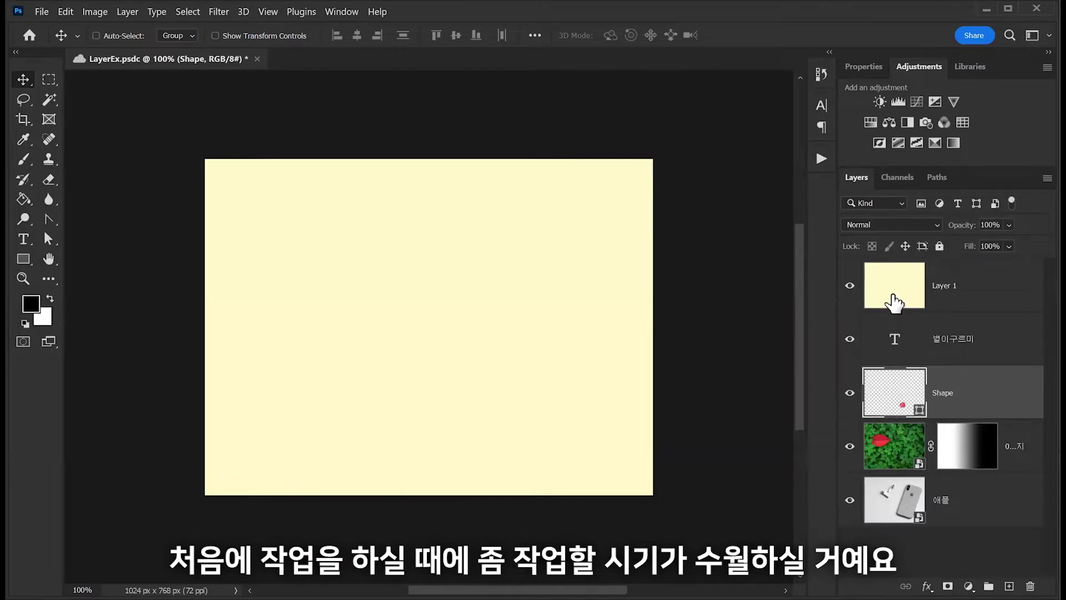
# - Set the layer list to No Thumbnails and go through the Shape, 08-1_배경이미지 and 애플 layers to inspect their type icons
pyautogui.rightClick(886, 398)
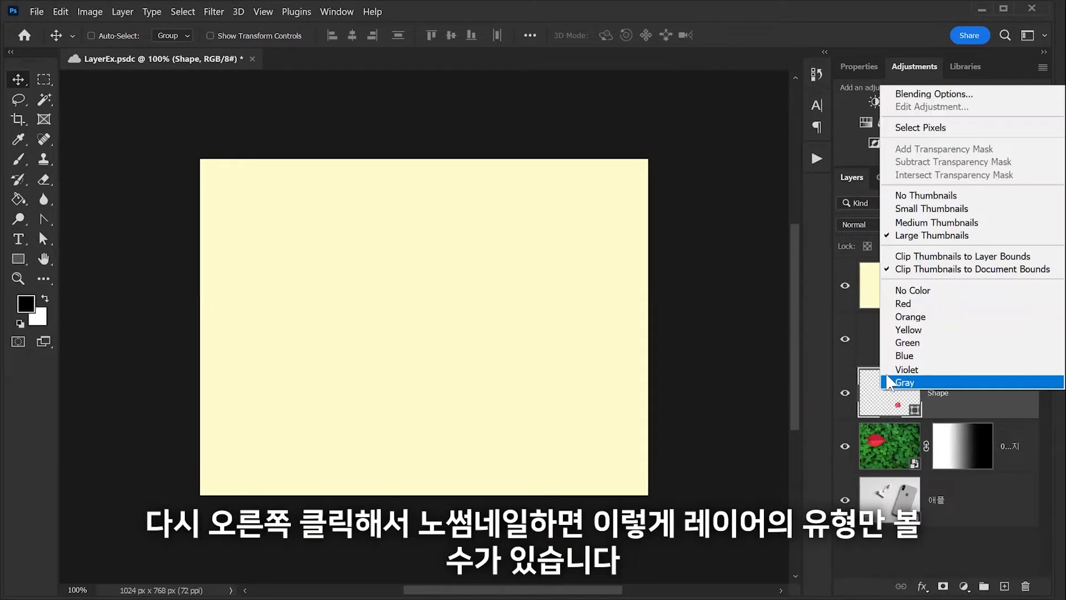
pyautogui.click(922, 199)
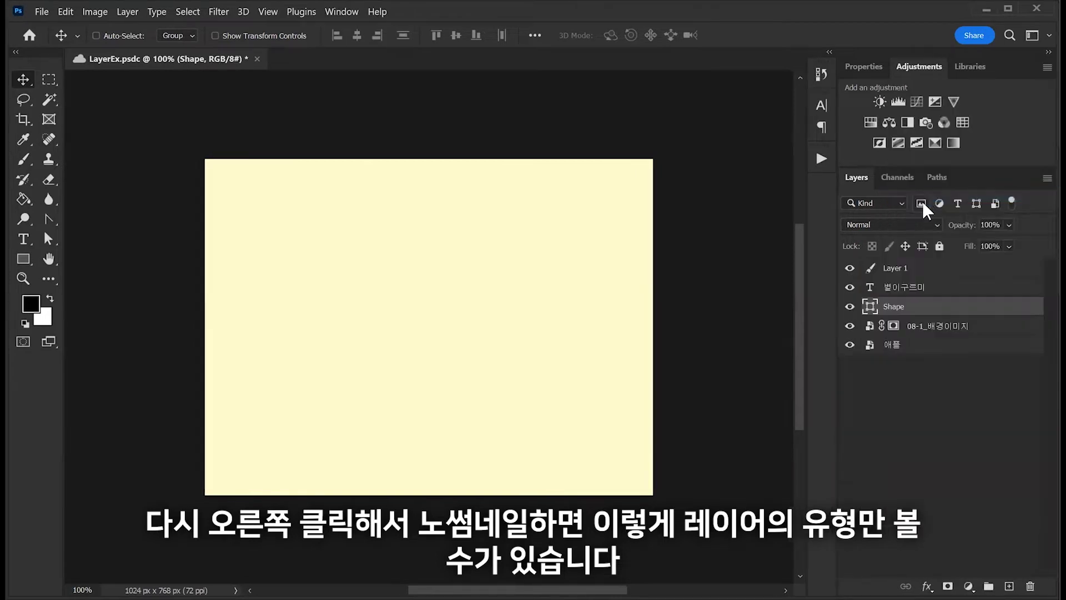
pyautogui.click(879, 292)
pyautogui.click(879, 307)
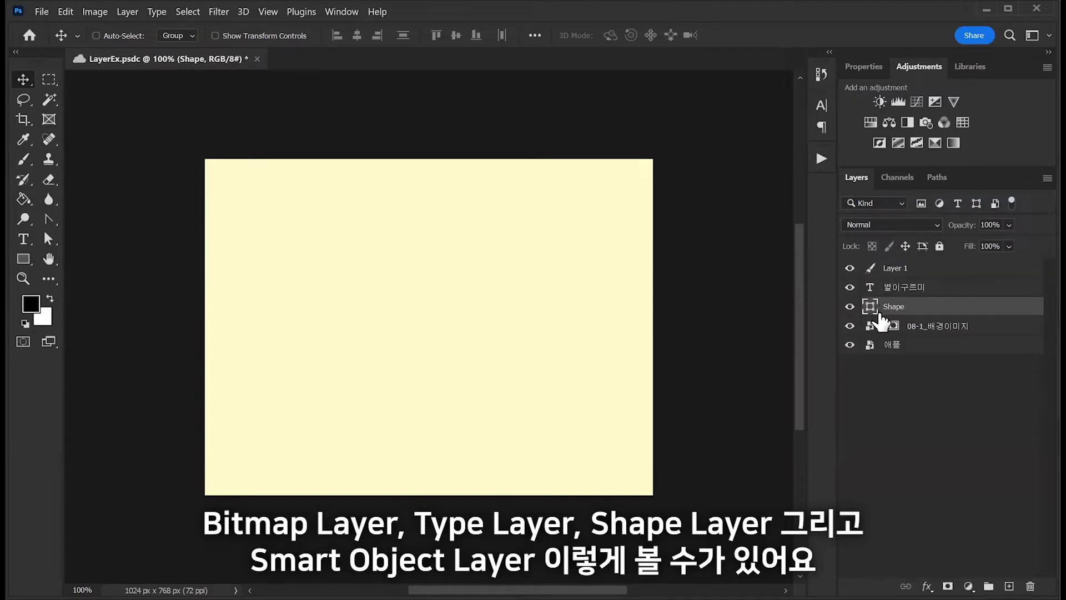
pyautogui.click(868, 330)
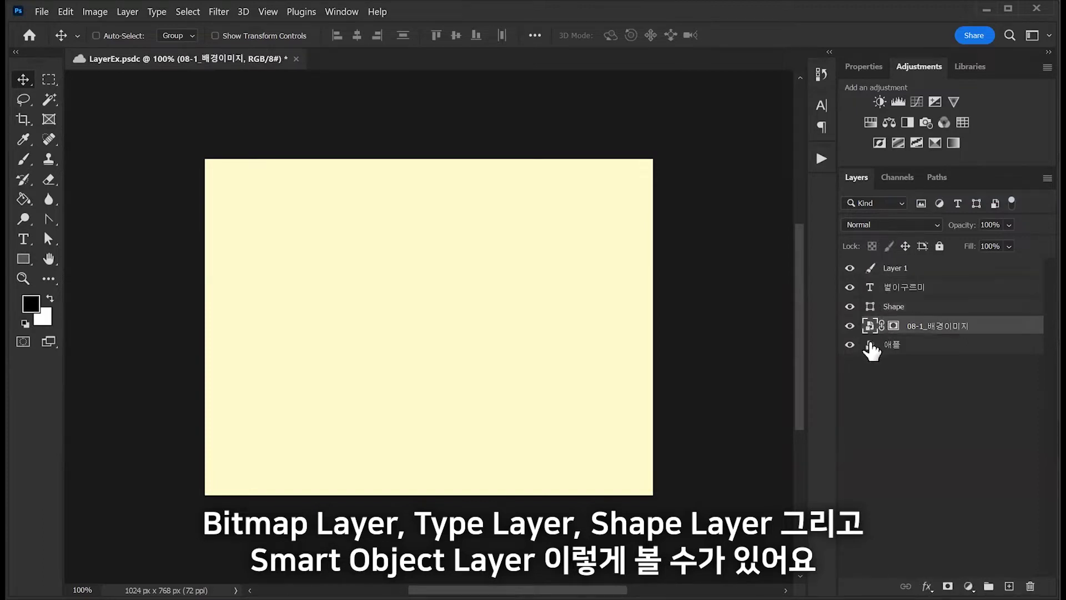
pyautogui.click(869, 345)
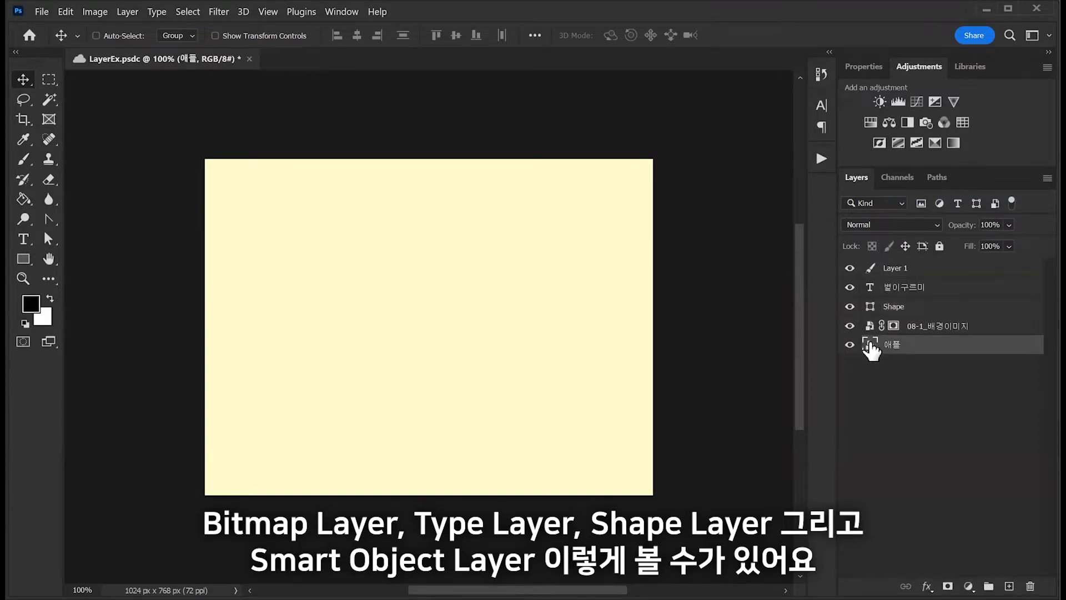
# - Set the layer list back to Large Thumbnails using Layer 1
pyautogui.click(873, 272)
pyautogui.rightClick(871, 269)
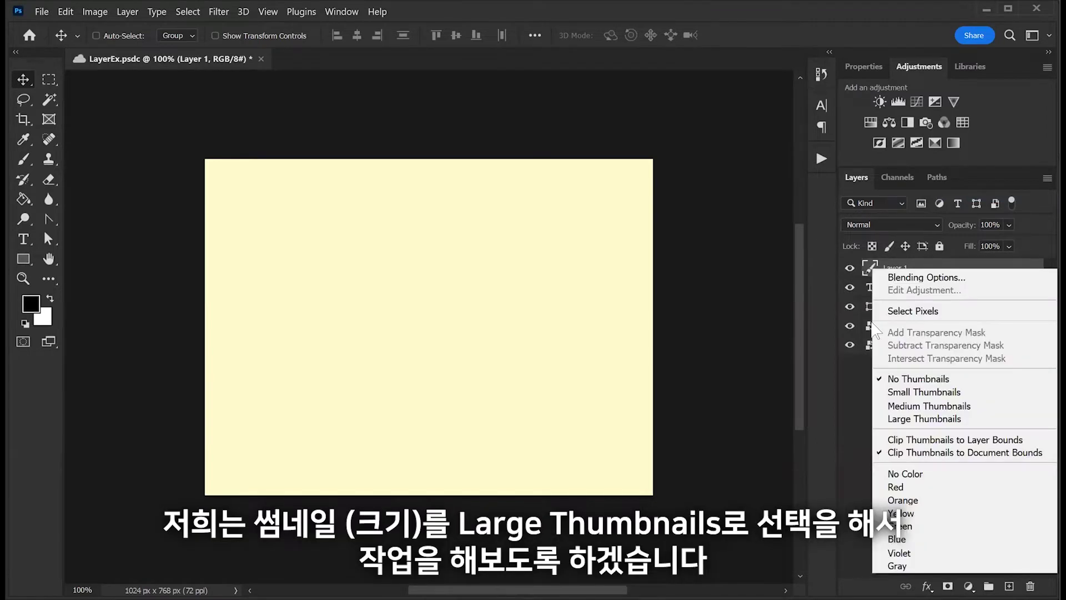
pyautogui.click(899, 422)
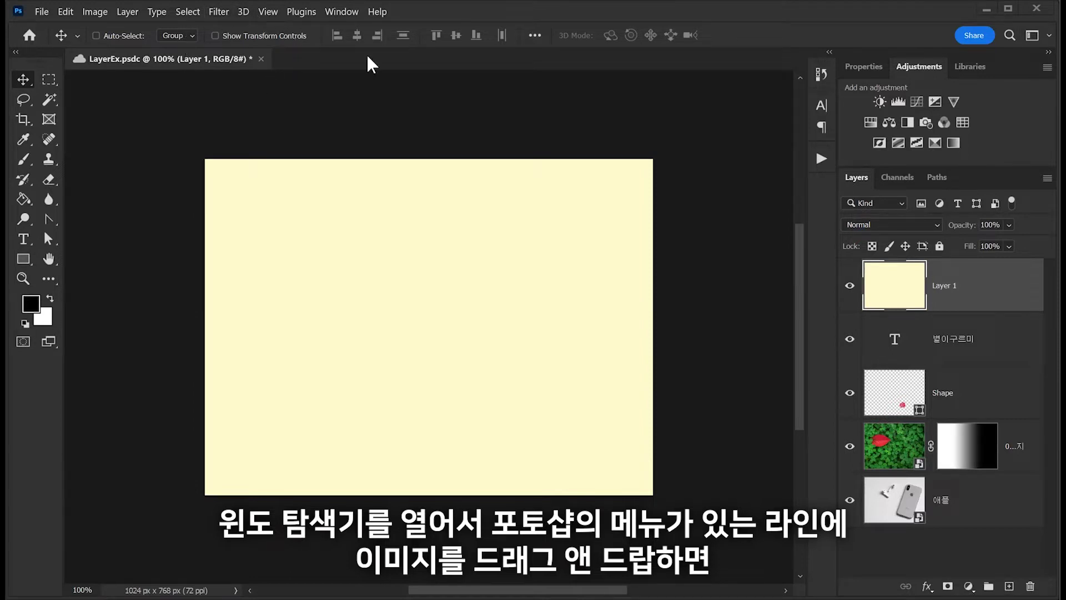
# - Open the image 01-1_배경.jpg from the file explorer as a separate document
pyautogui.moveTo(367, 56); pyautogui.dragTo(368, 57)
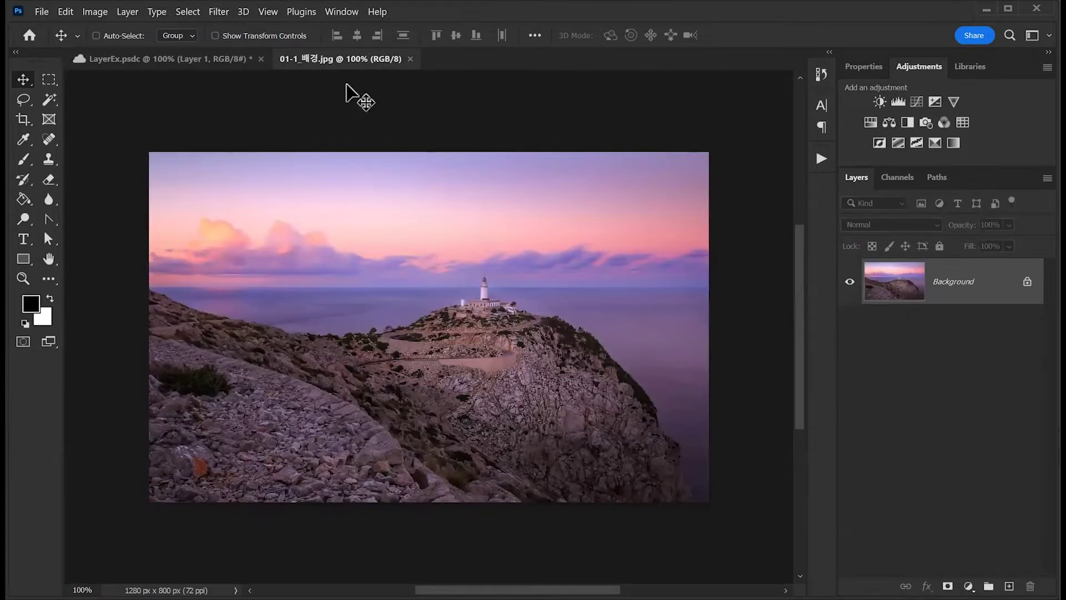
# - Return to LayerEx.psdc, place the mountain image 01-1_산 inside the canvas above Layer 1, and commit the placement
pyautogui.click(235, 60)
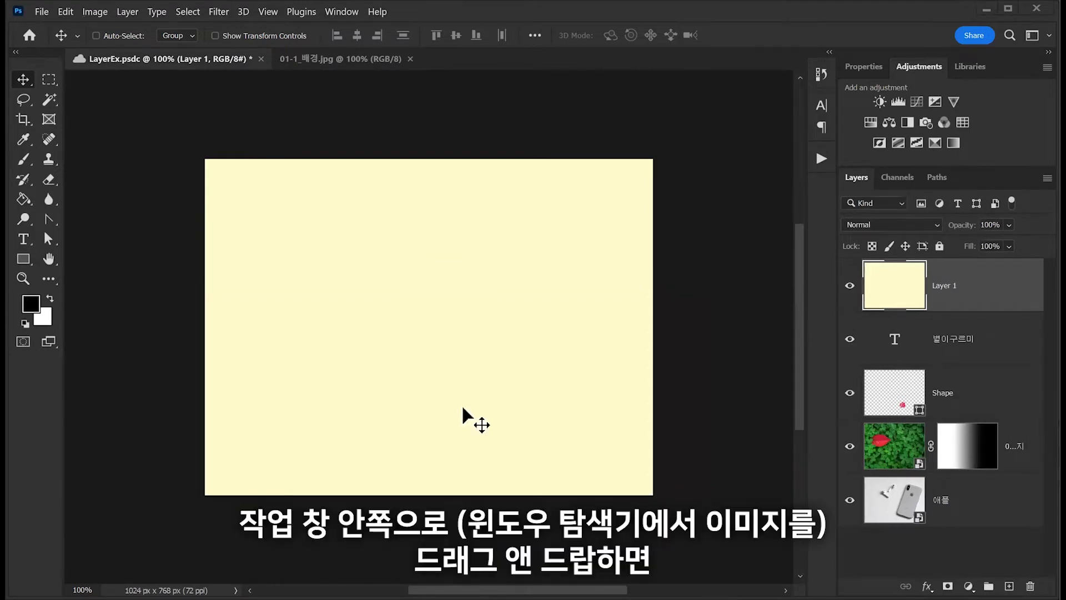
pyautogui.moveTo(463, 415); pyautogui.dragTo(424, 385)
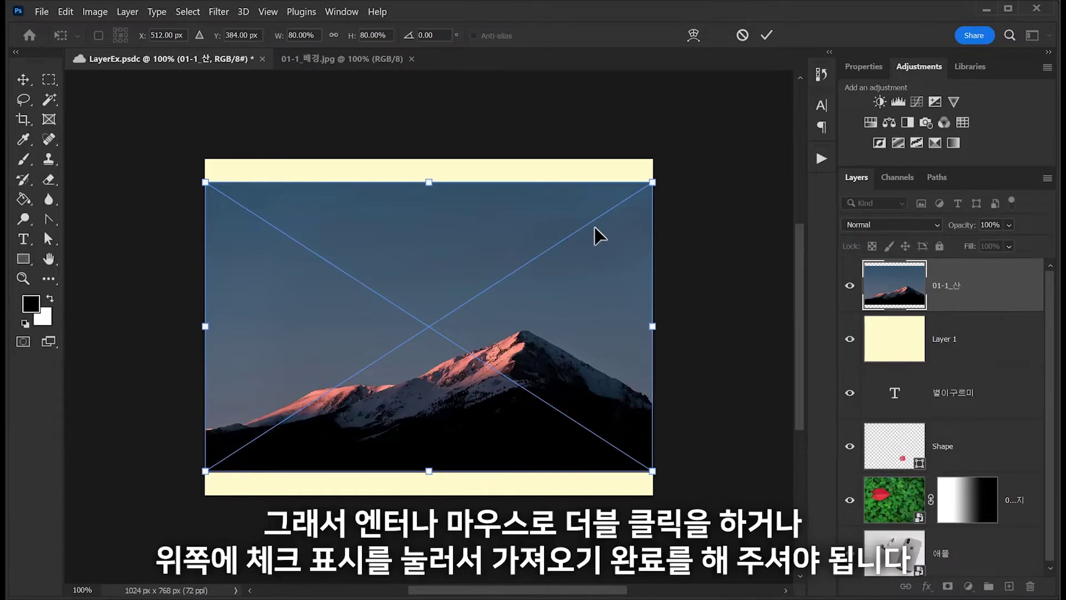
pyautogui.click(766, 37)
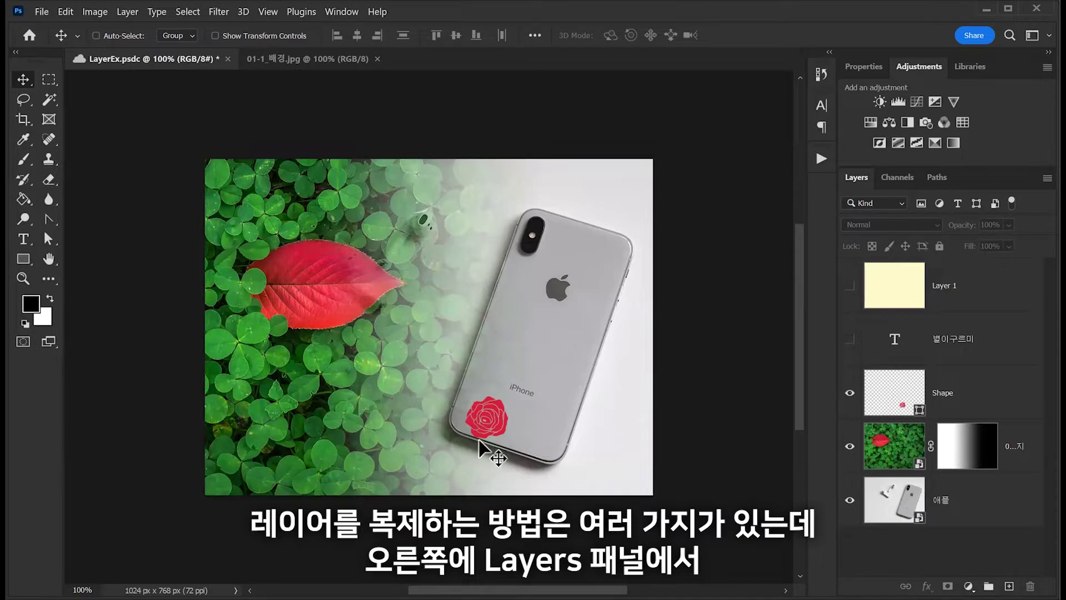
# - Duplicate the Shape layer and move the copied rose up and right of the original on the phone
pyautogui.click(978, 392)
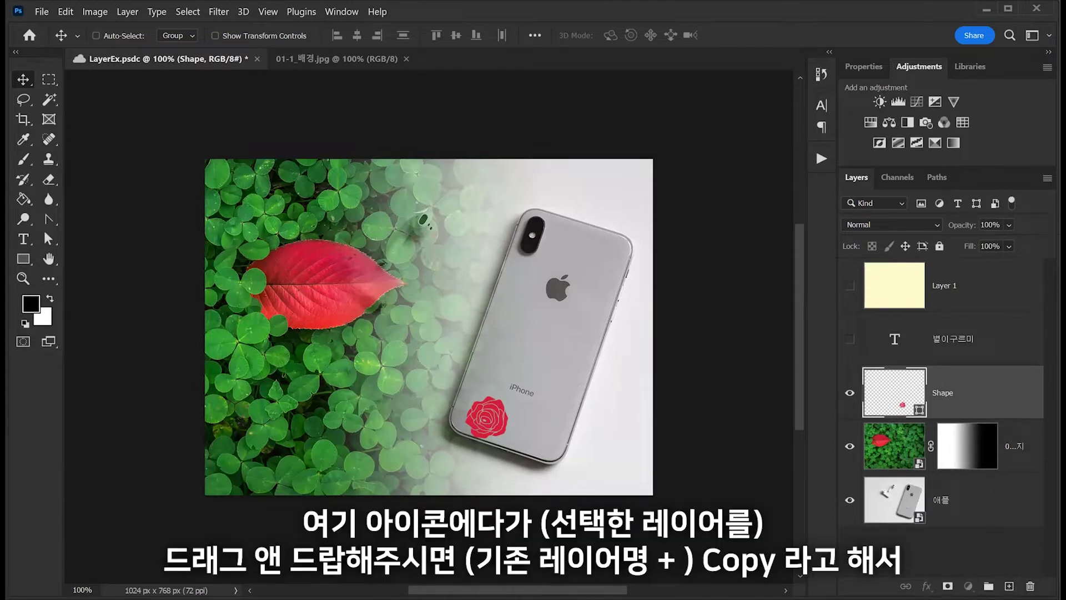
pyautogui.moveTo(895, 392); pyautogui.dragTo(1009, 586)
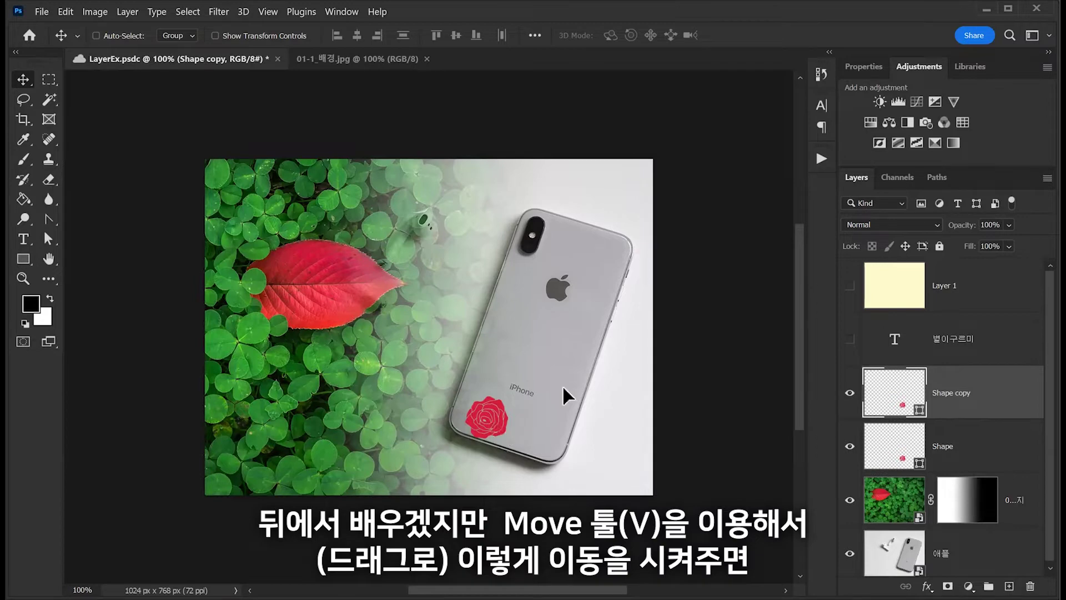
pyautogui.moveTo(503, 440); pyautogui.dragTo(578, 398)
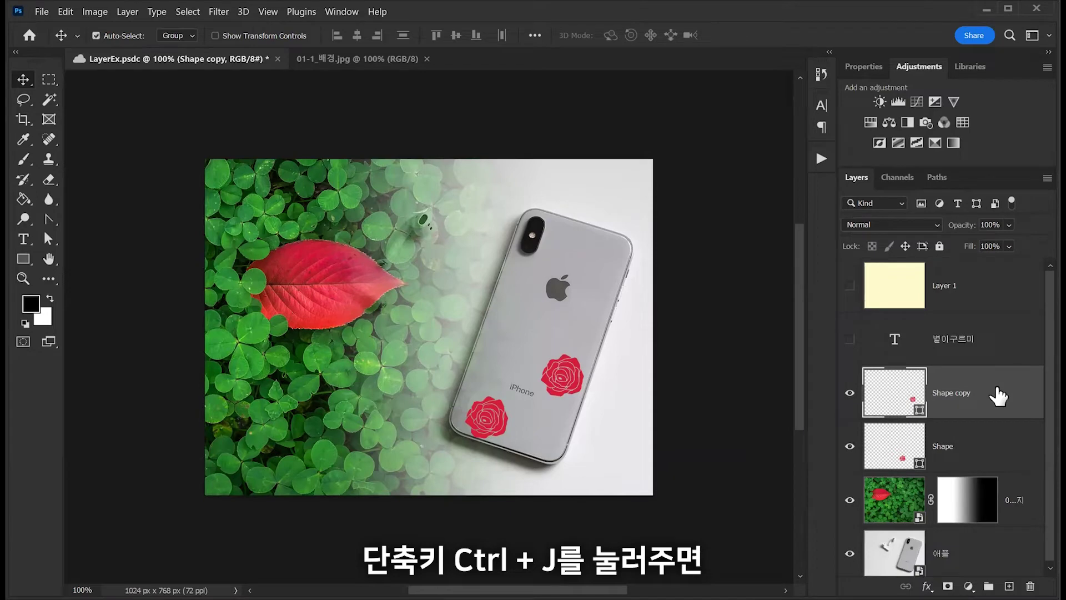
# - Duplicate the copied rose twice more, placing one on the phone's left side and the other farther up beside its right edge
pyautogui.hotkey('ctrl', 'j')
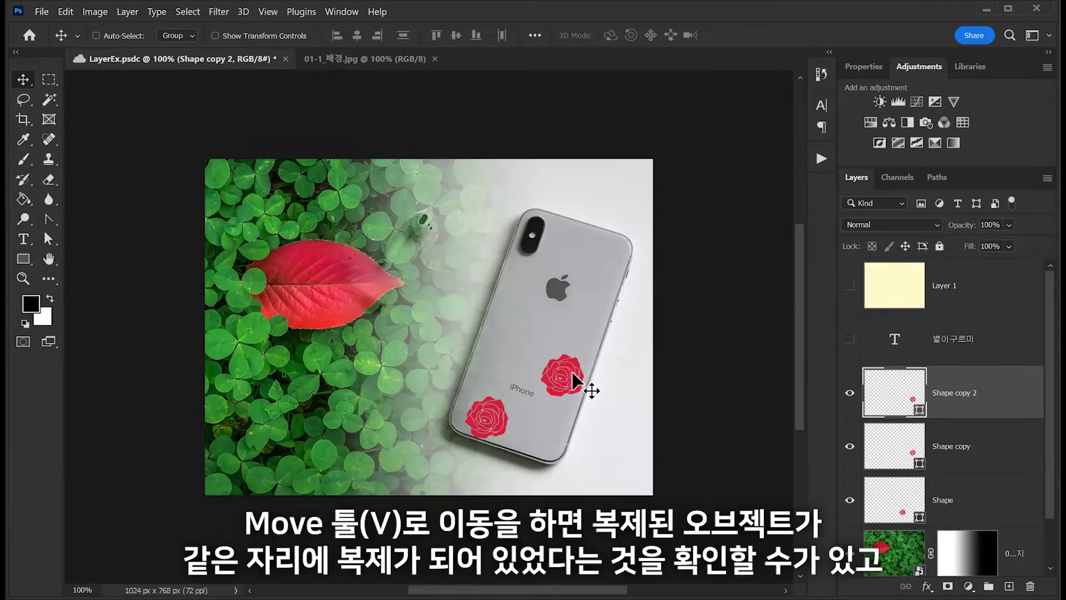
pyautogui.moveTo(576, 381); pyautogui.dragTo(523, 331)
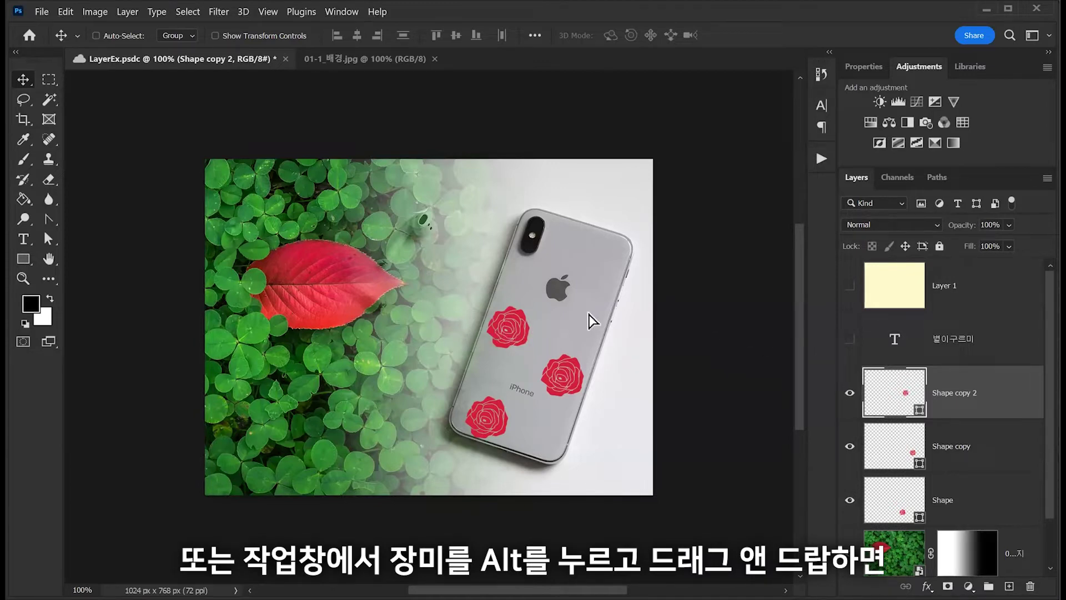
pyautogui.moveTo(507, 335); pyautogui.dragTo(589, 313)
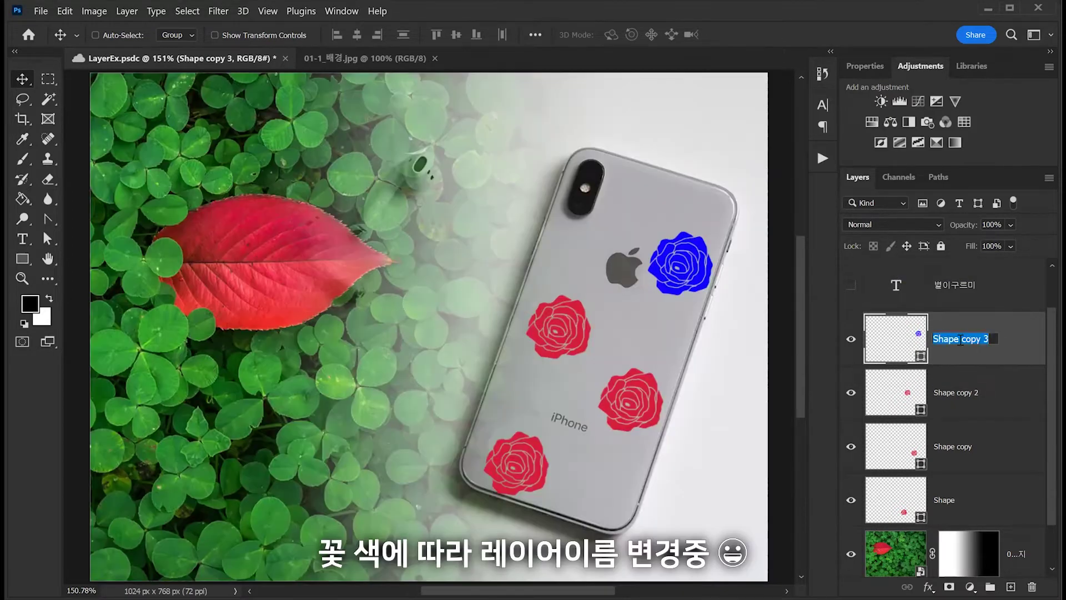
# - Rename the Shape copy 3 layer as blue
pyautogui.write('blue')
pyautogui.press('Return')
# - Recolour the Shape copy 2 rose dark green and rename its layer as green
pyautogui.doubleClick(908, 392)
pyautogui.click(464, 478)
pyautogui.click(435, 450)
pyautogui.click(600, 334)
pyautogui.doubleClick(957, 392)
pyautogui.write('green')
pyautogui.press('Return')
# - Recolour the Shape copy rose golden yellow and rename its layer as yellow
pyautogui.doubleClick(909, 455)
pyautogui.click(465, 501)
pyautogui.click(414, 350)
pyautogui.click(467, 510)
pyautogui.click(600, 333)
pyautogui.doubleClick(965, 448)
pyautogui.write('yeollow')
pyautogui.press('Return')
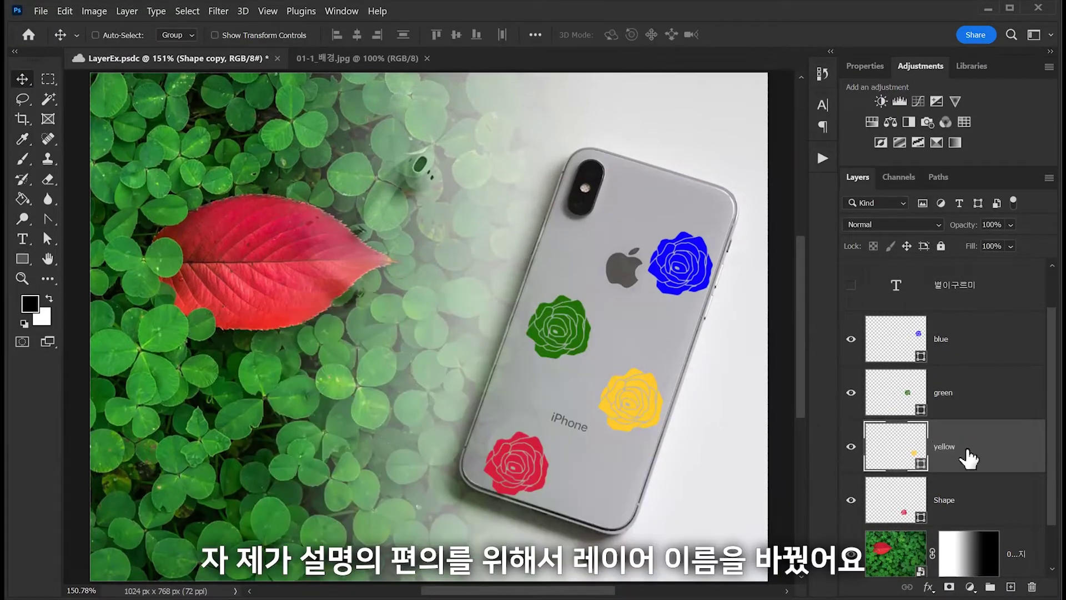
# - Rename the original Shape layer as red and move its rose slightly up with Auto-Select off
pyautogui.doubleClick(951, 500)
pyautogui.write('red')
pyautogui.press('Return')
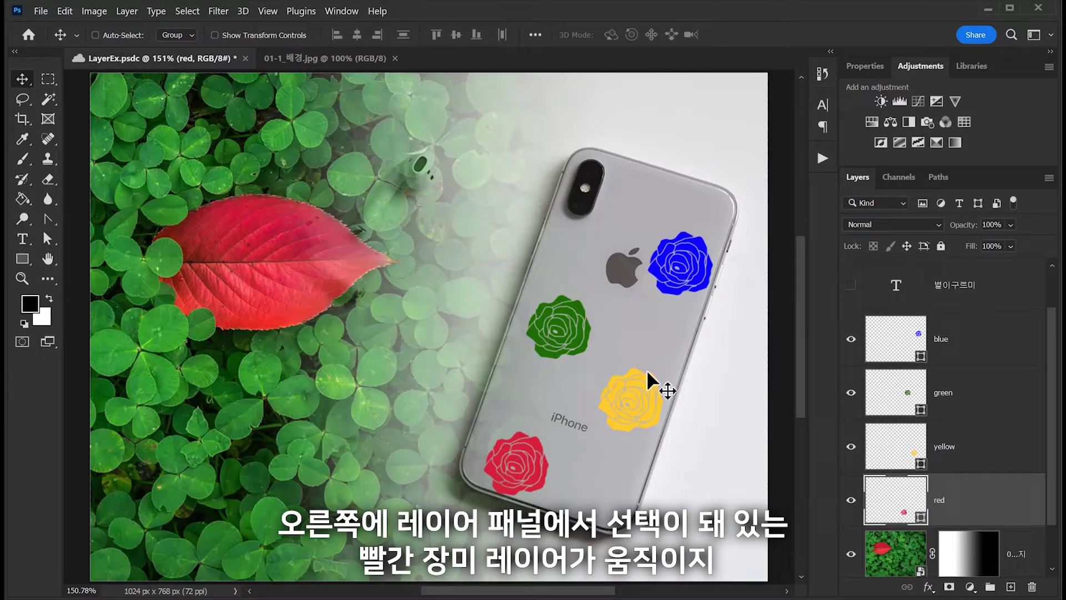
pyautogui.moveTo(646, 369); pyautogui.dragTo(645, 354)
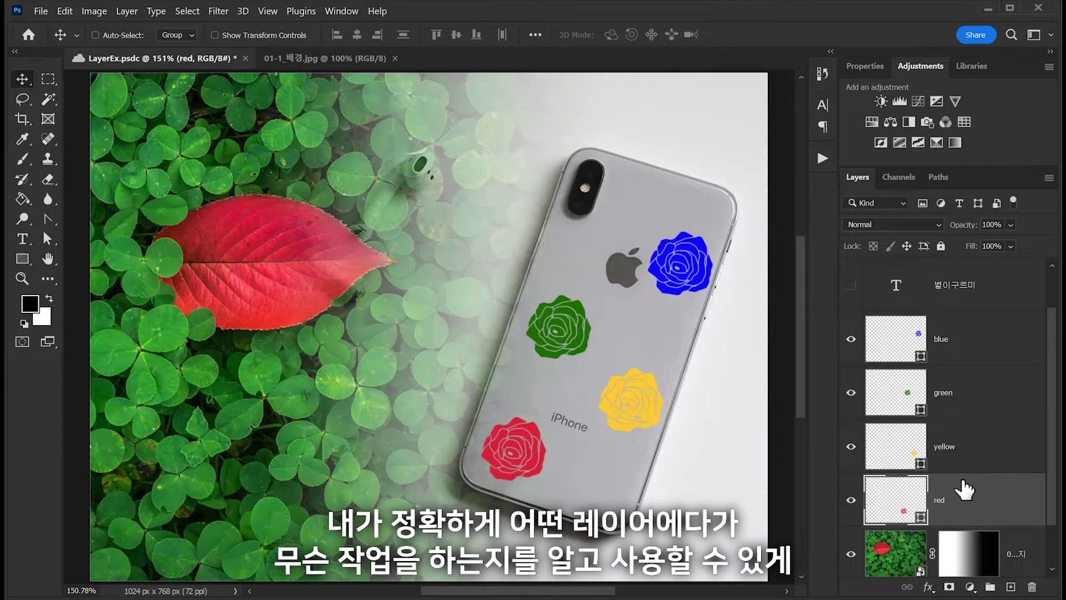
# - Enable Auto-Select for the Move tool and move the blue rose slightly up and left on the canvas
pyautogui.click(120, 35)
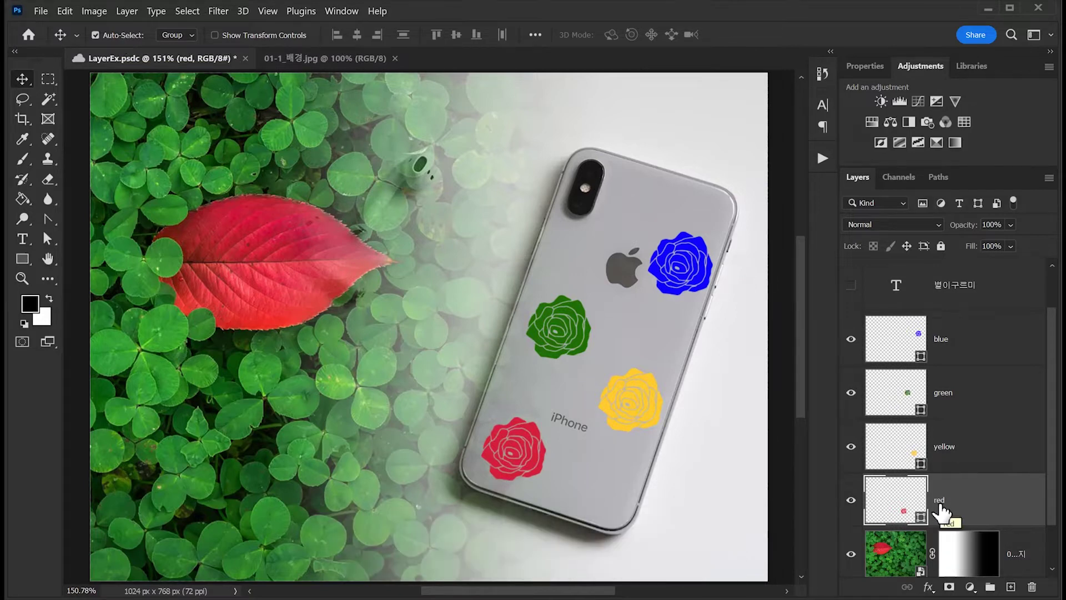
pyautogui.click(677, 269)
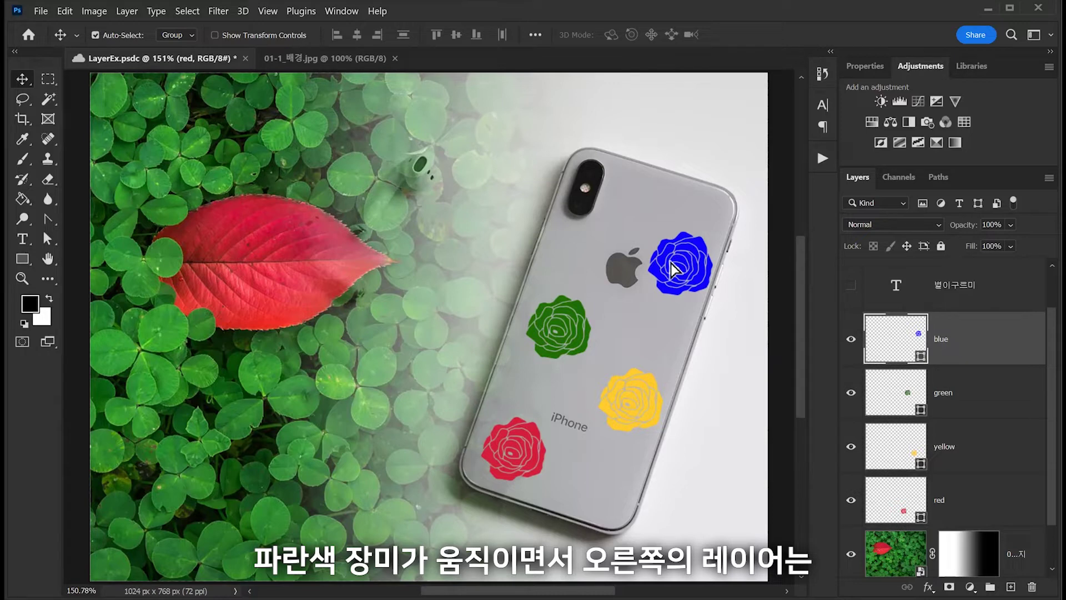
pyautogui.moveTo(674, 250); pyautogui.dragTo(667, 234)
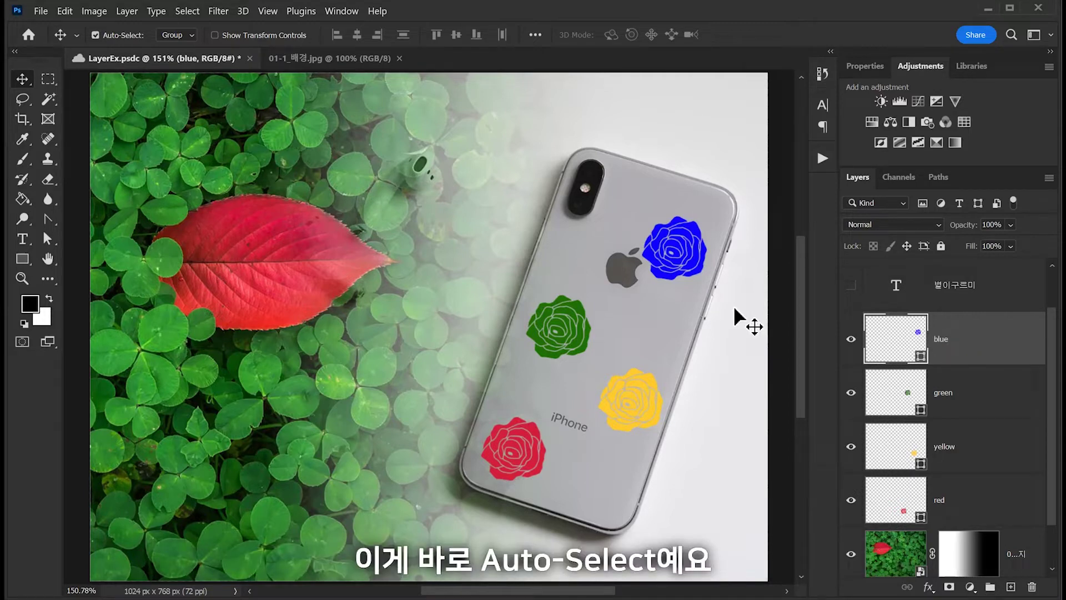
pyautogui.press('ctrl')
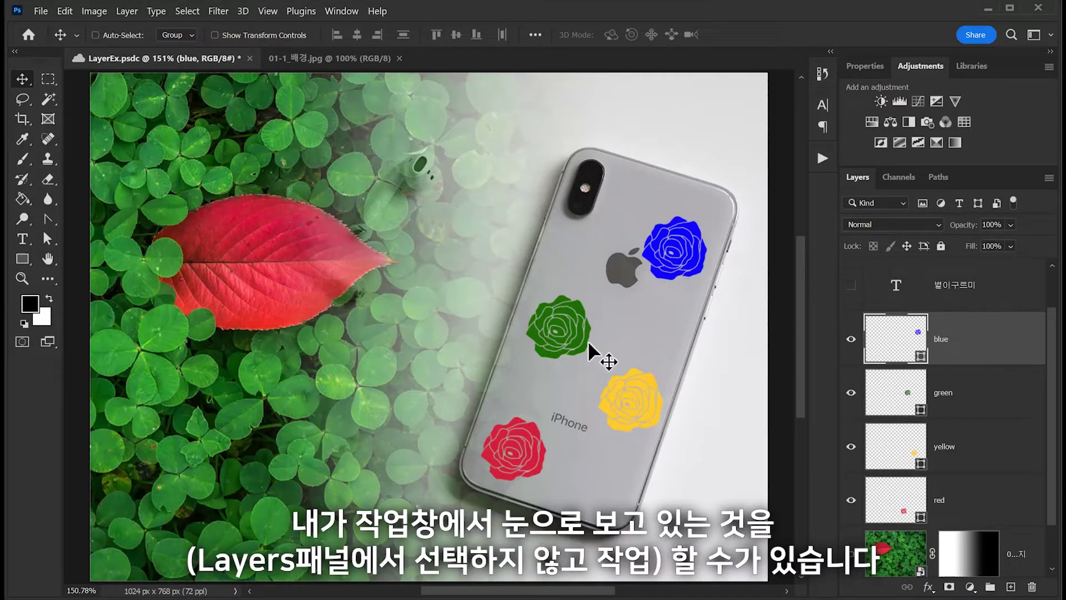
pyautogui.press('ctrl')
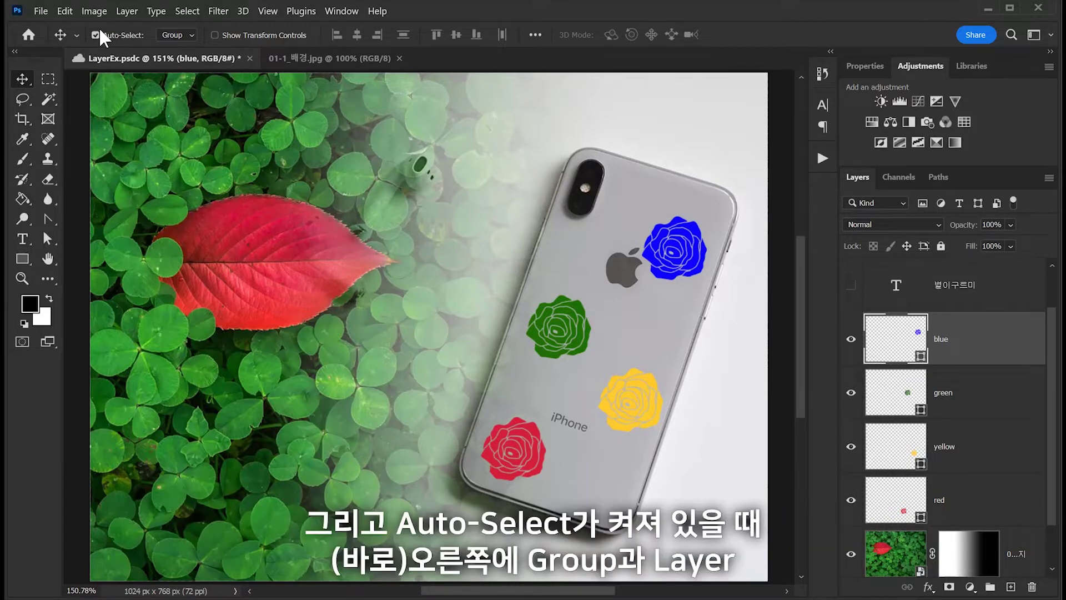
# - Group the blue, green, yellow and red layers together and expand the group to show its contents
pyautogui.click(188, 37)
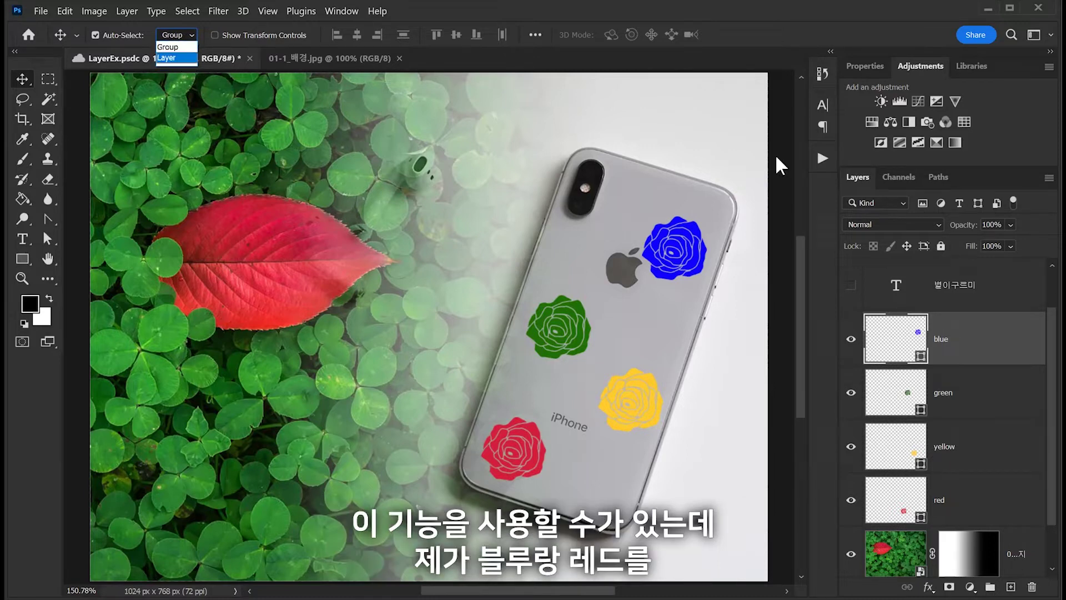
pyautogui.click(995, 354)
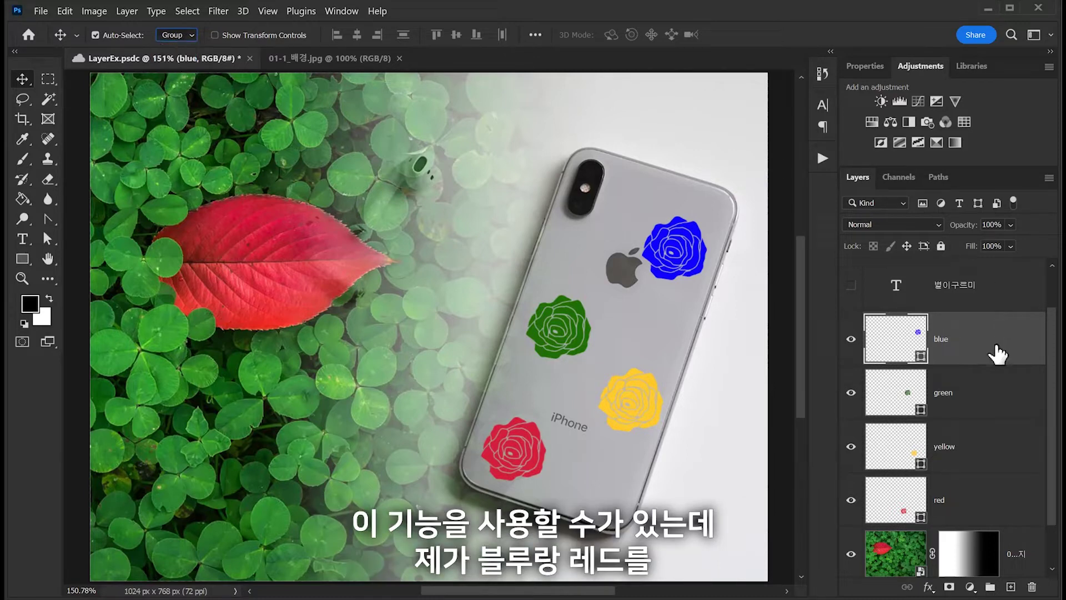
pyautogui.keyDown('shift'); pyautogui.click(982, 500); pyautogui.keyUp('shift')
pyautogui.click(973, 349)
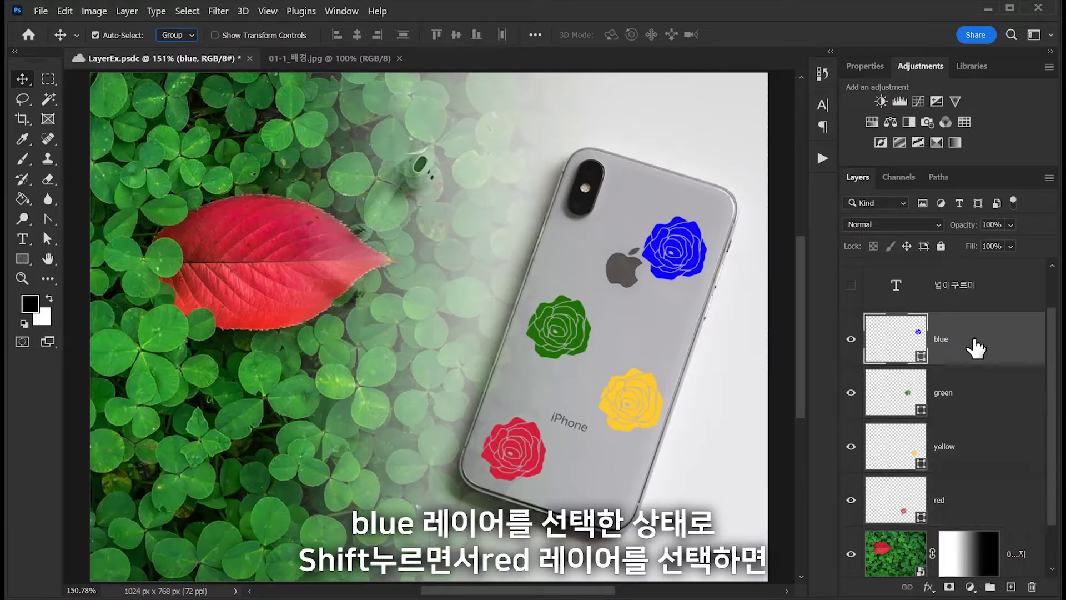
pyautogui.keyDown('shift'); pyautogui.click(991, 508); pyautogui.keyUp('shift')
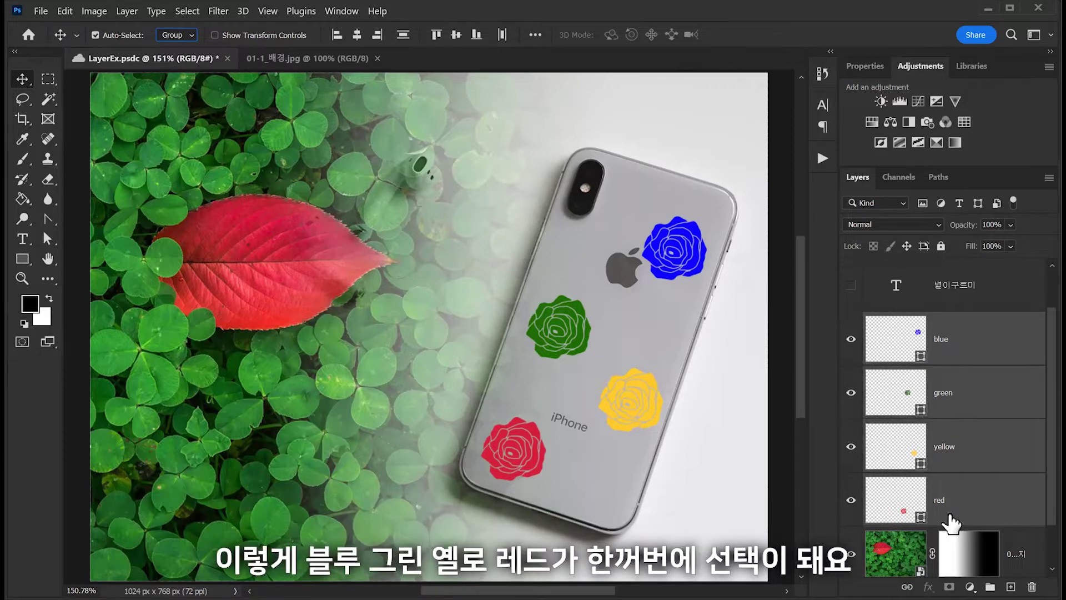
pyautogui.hotkey('ctrl', 'g')
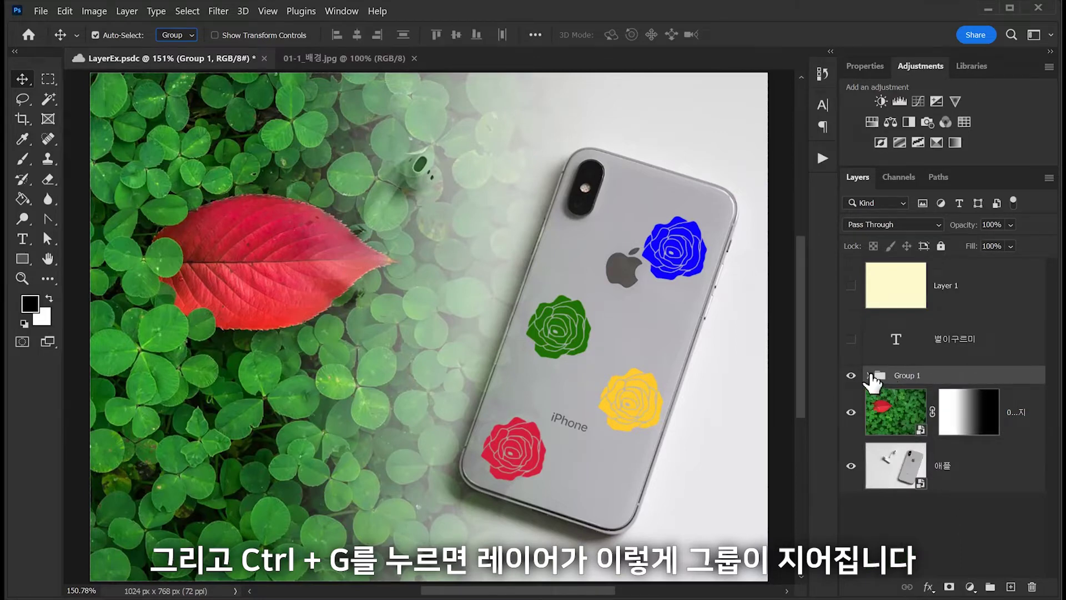
pyautogui.click(869, 376)
pyautogui.scroll(-1, 892, 381)
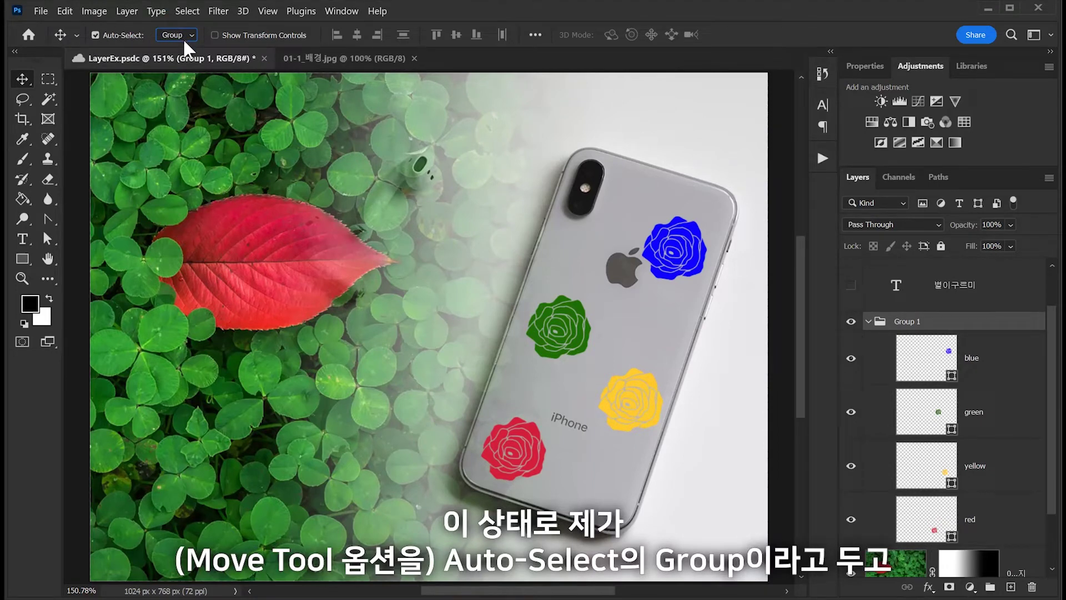
# - With Auto-Select set to Group, pick the red rose on the canvas and move the whole rose group slightly up
pyautogui.click(983, 478)
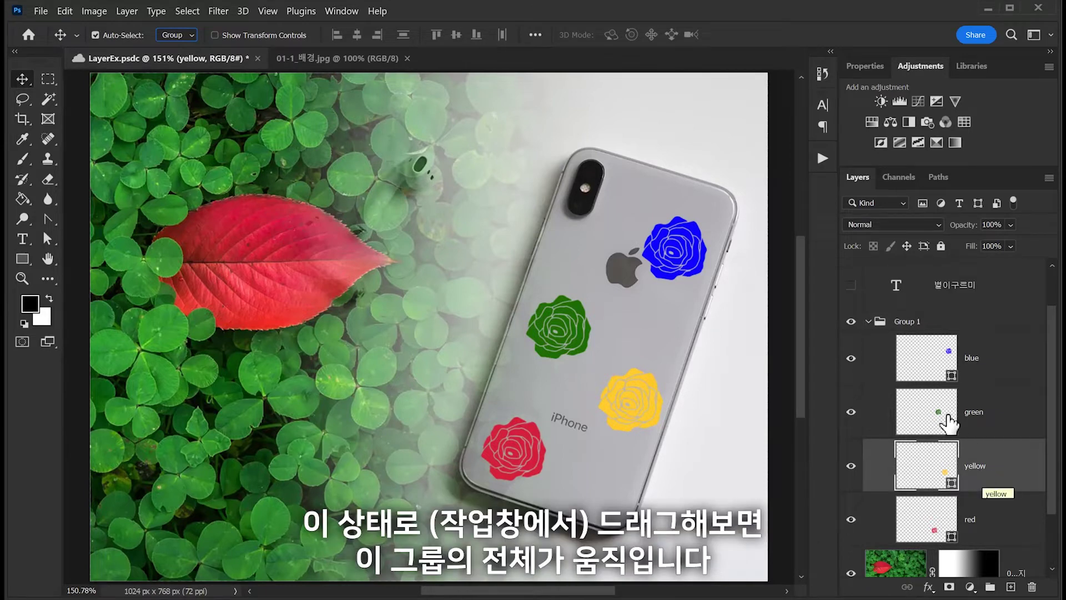
pyautogui.click(502, 423)
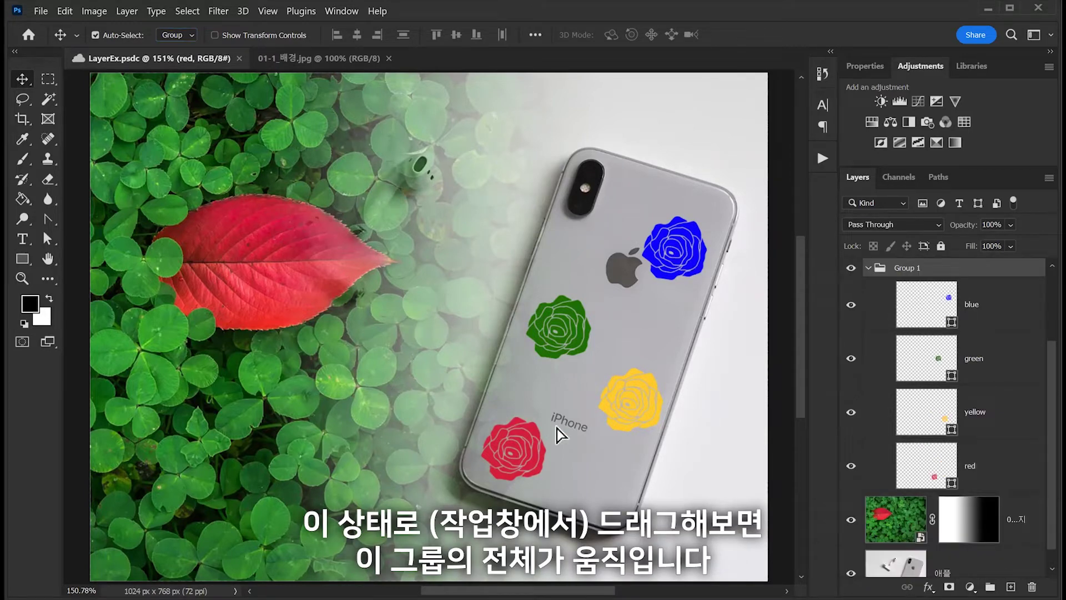
pyautogui.moveTo(532, 418); pyautogui.dragTo(530, 396)
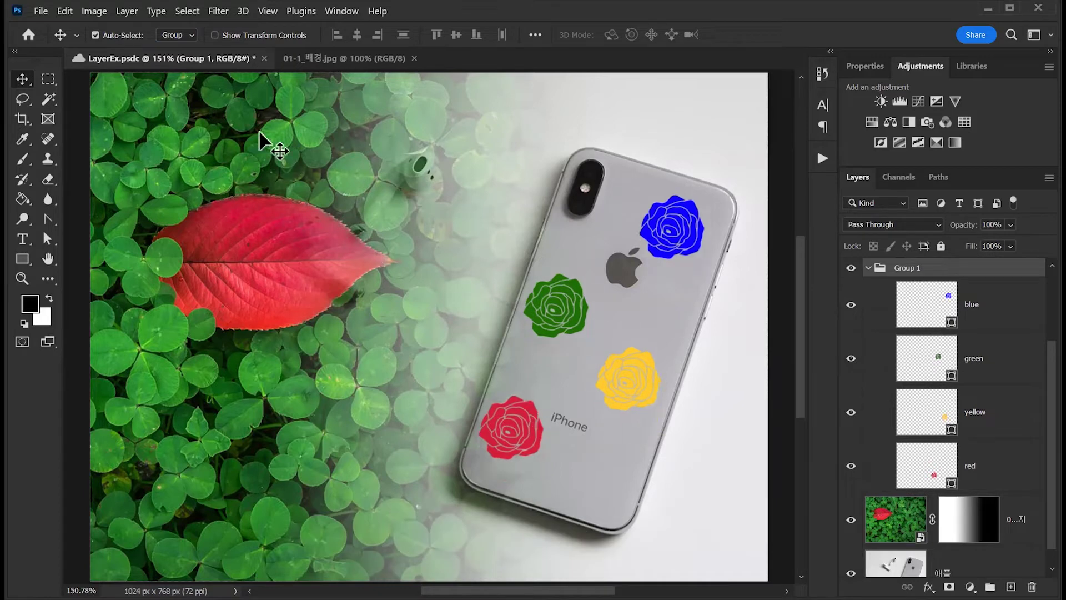
# - Change Auto-Select to Layer and move only the red rose slightly down and right within the group
pyautogui.click(177, 36)
pyautogui.click(178, 60)
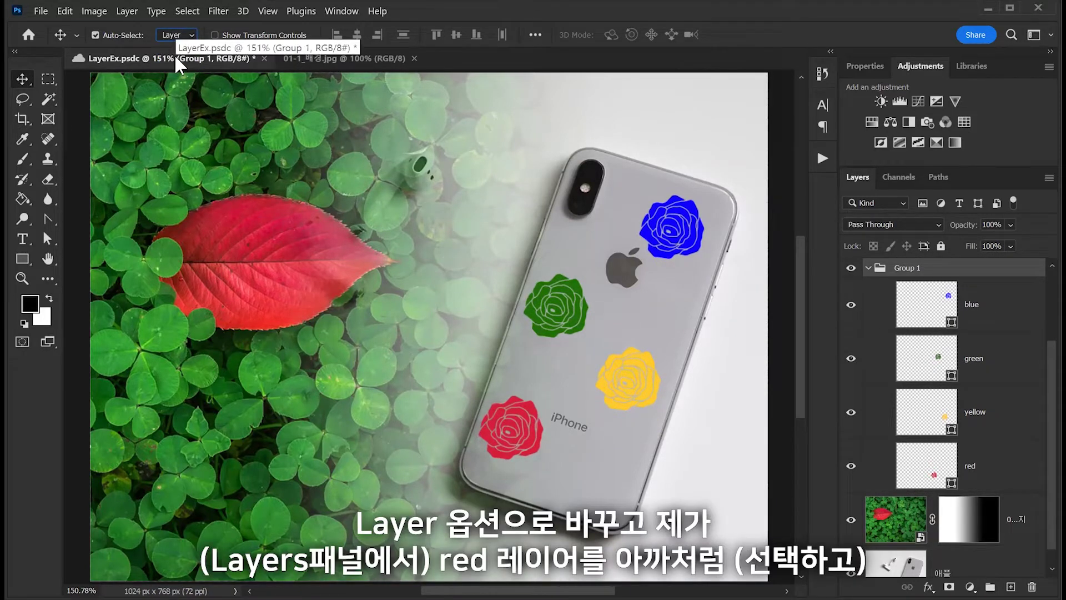
pyautogui.click(528, 408)
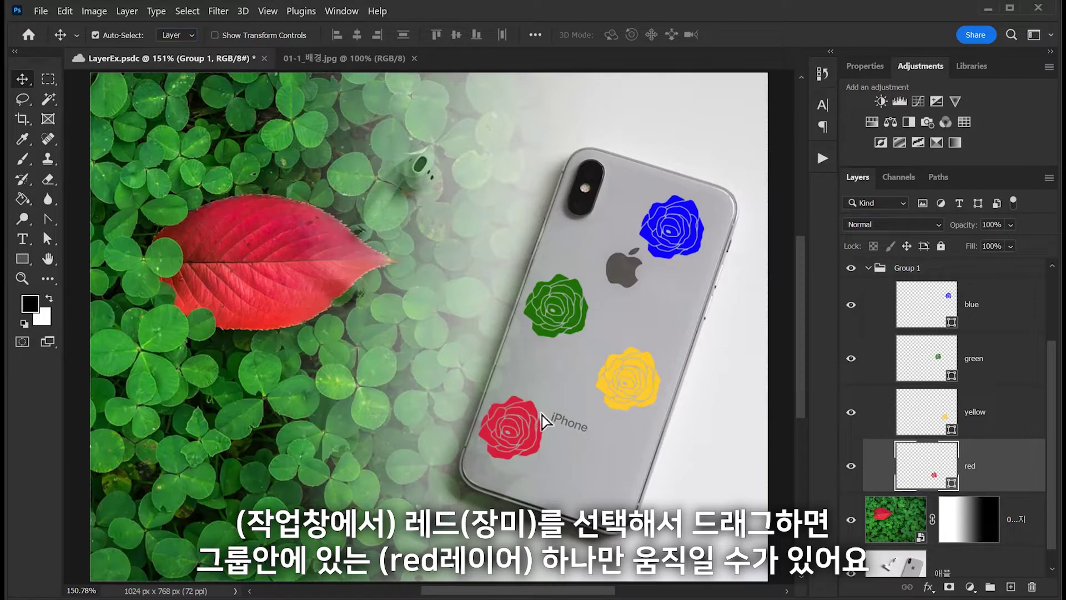
pyautogui.moveTo(527, 400); pyautogui.dragTo(549, 415)
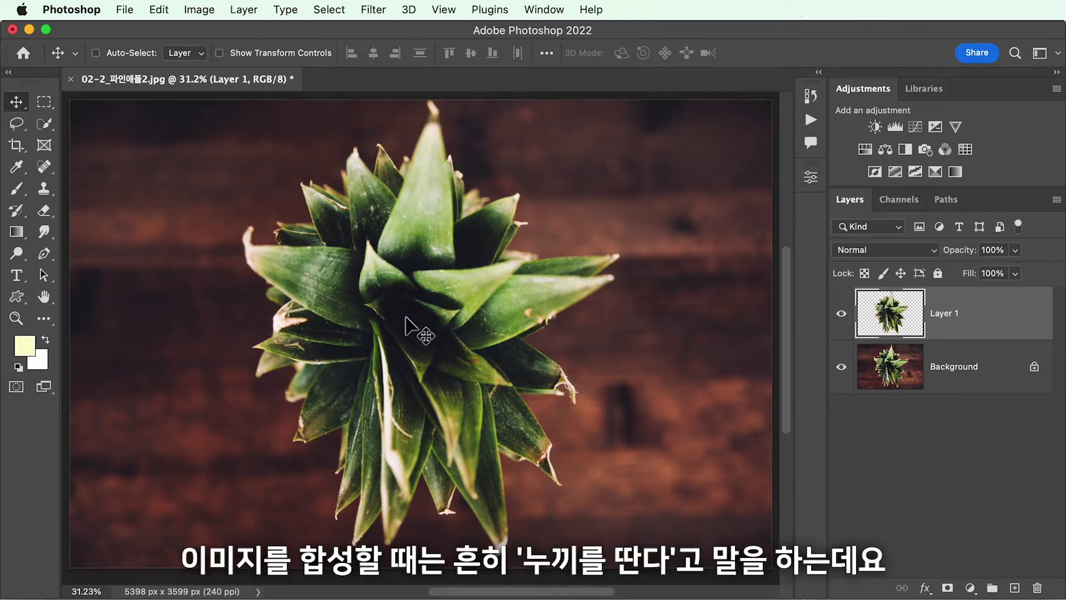
# - Hide the Background layer to inspect the pineapple cut-out on transparency, and show the Background again
pyautogui.click(843, 368)
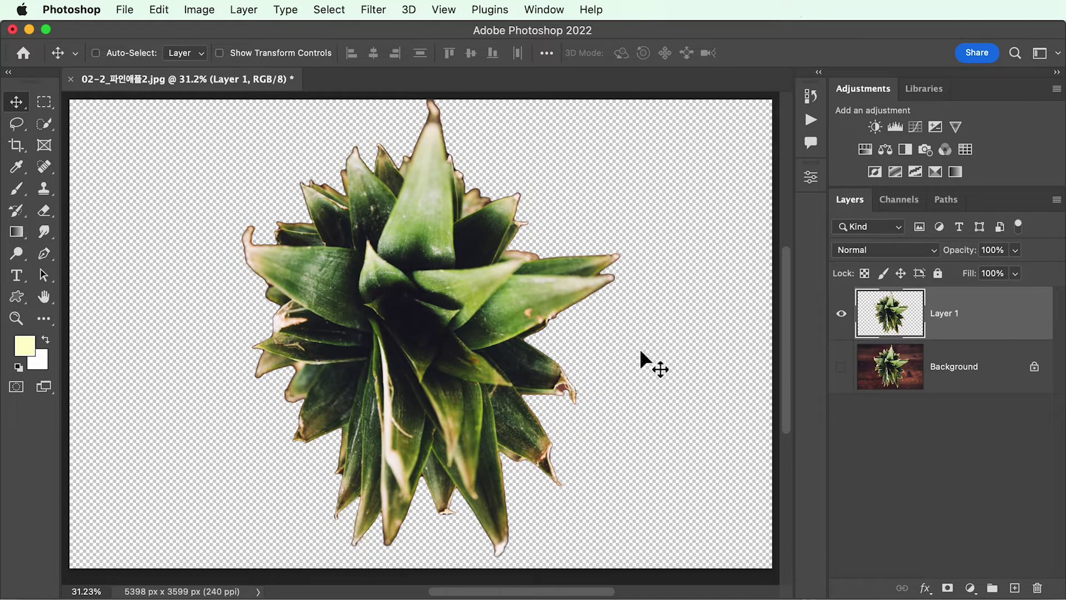
pyautogui.click(842, 368)
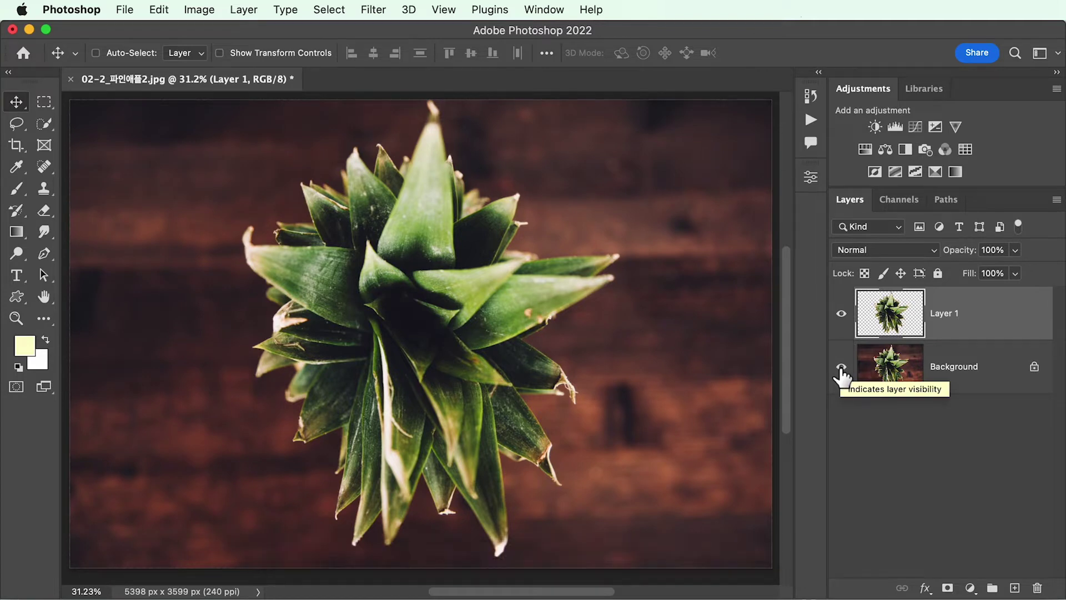
# - Examine the tool variants grouped with the Quick Selection and Marquee tools
pyautogui.press('m')
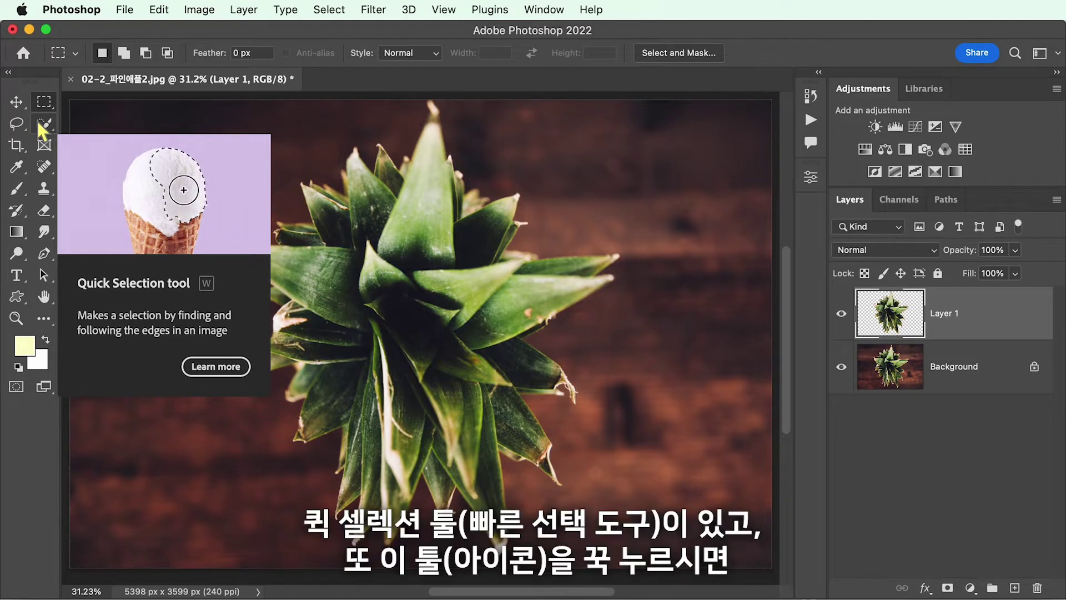
pyautogui.click(43, 127)
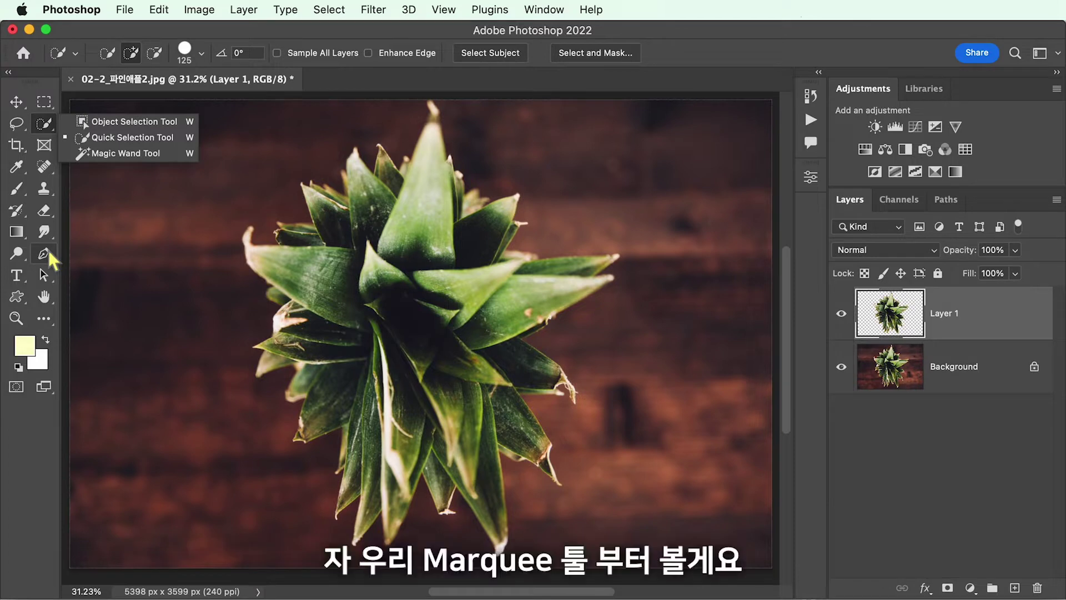
pyautogui.click(52, 102)
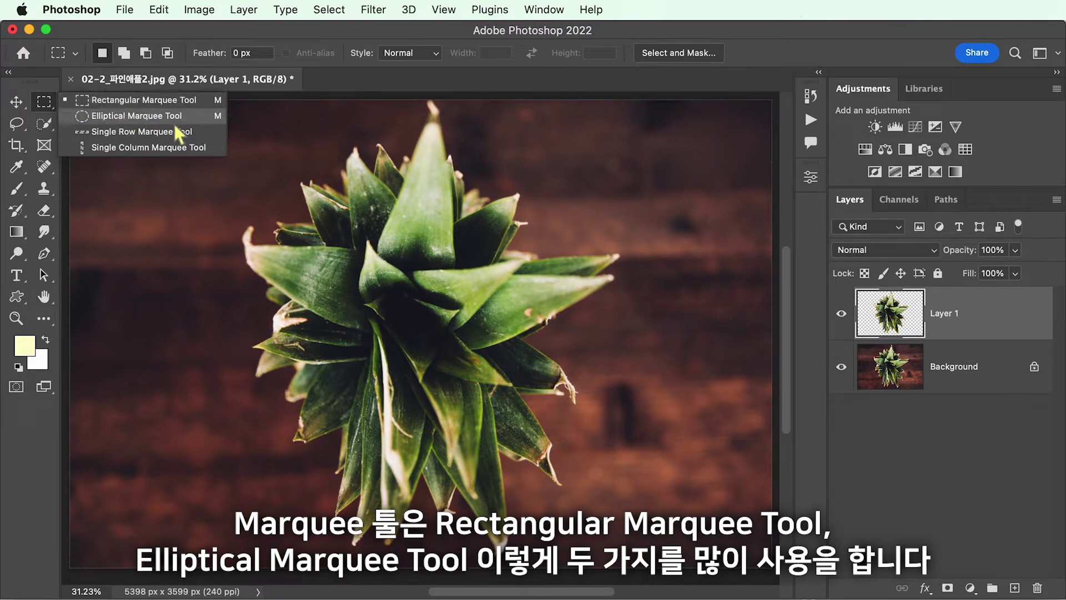
# - Try a small Rectangular Marquee selection in the image's upper-left background area and deselect it
pyautogui.click(199, 105)
pyautogui.moveTo(115, 137); pyautogui.dragTo(261, 261)
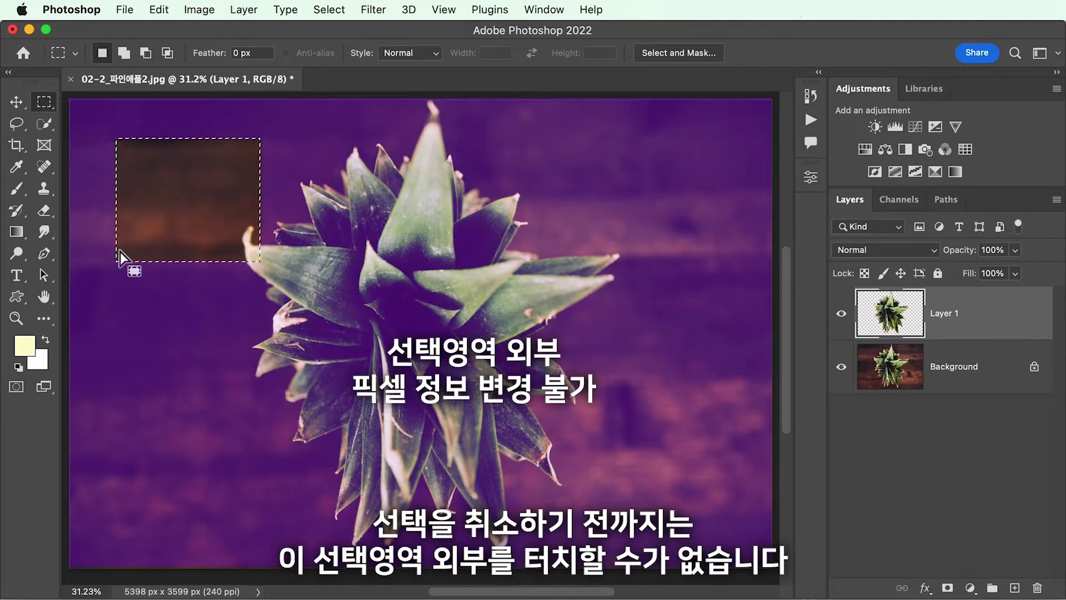
pyautogui.press('super+d')
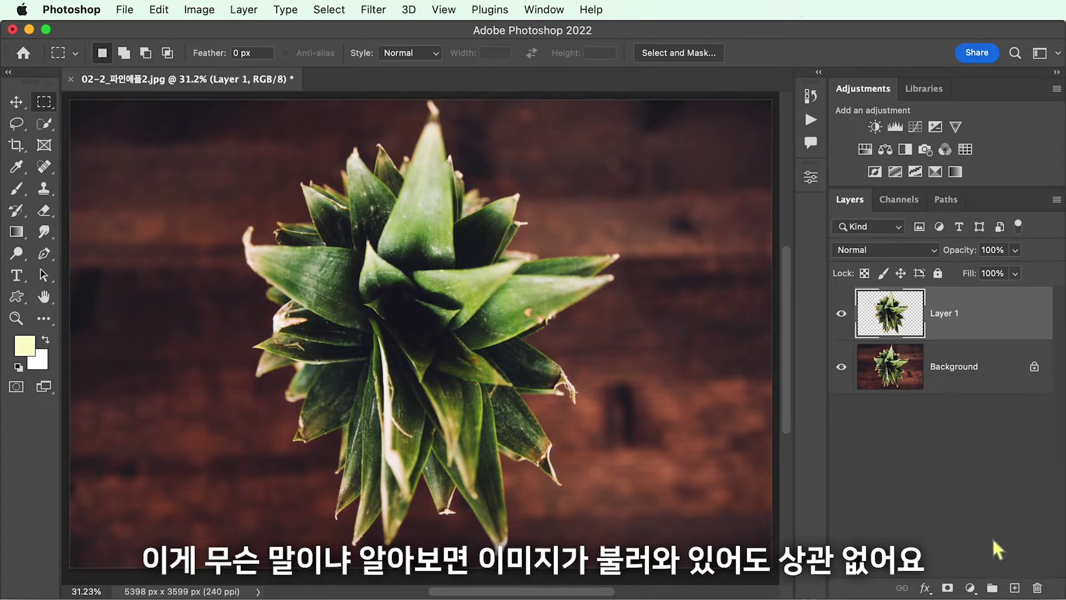
# - Add a new empty layer above Layer 1 and hide Layer 1
pyautogui.click(1016, 588)
pyautogui.click(841, 366)
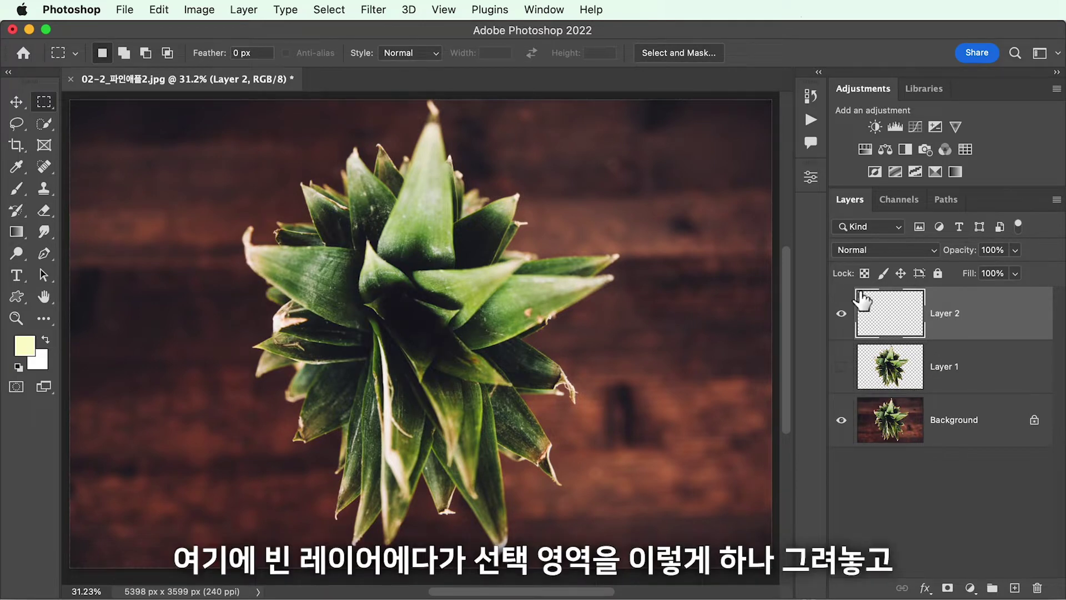
# - Select a large rectangular area over the image's upper-left part and set up the Brush tool at size 300
pyautogui.moveTo(111, 137); pyautogui.dragTo(418, 403)
pyautogui.click(44, 123)
pyautogui.click(16, 189)
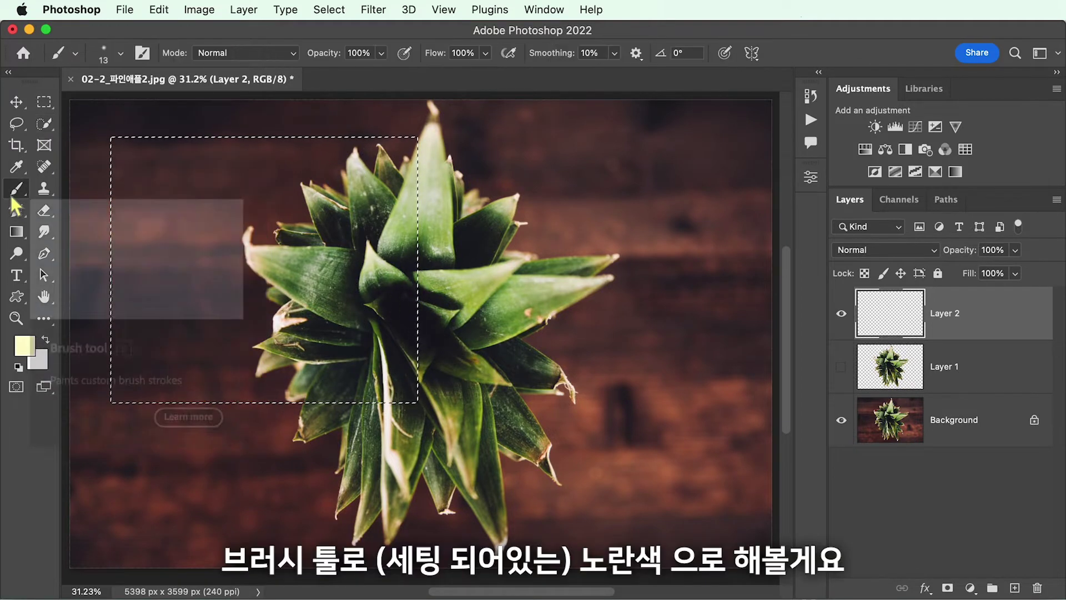
pyautogui.press(']')
pyautogui.press(']')
pyautogui.press(']')
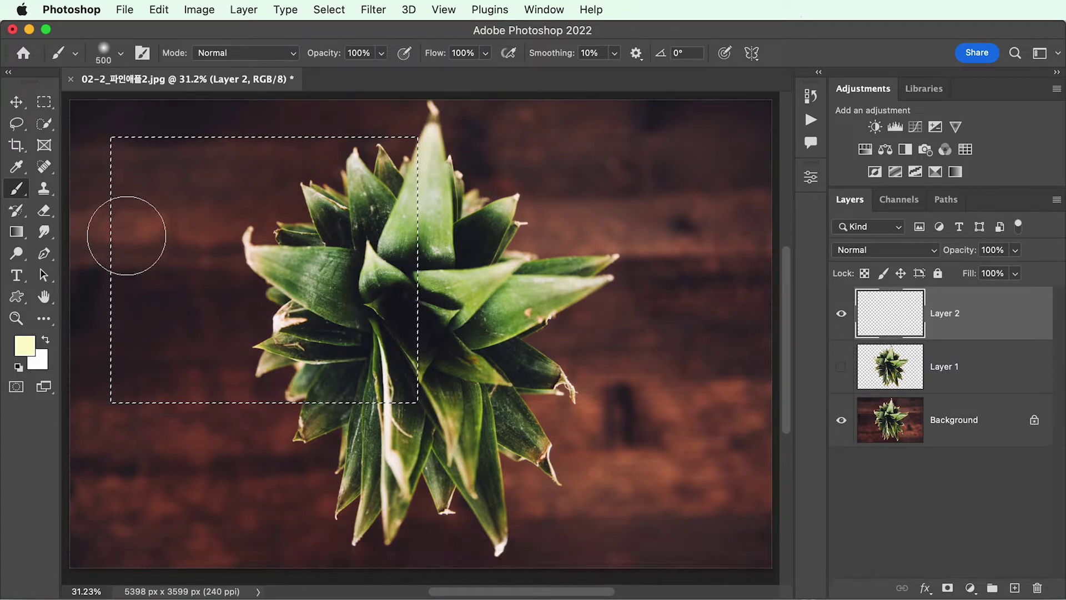
pyautogui.press(']')
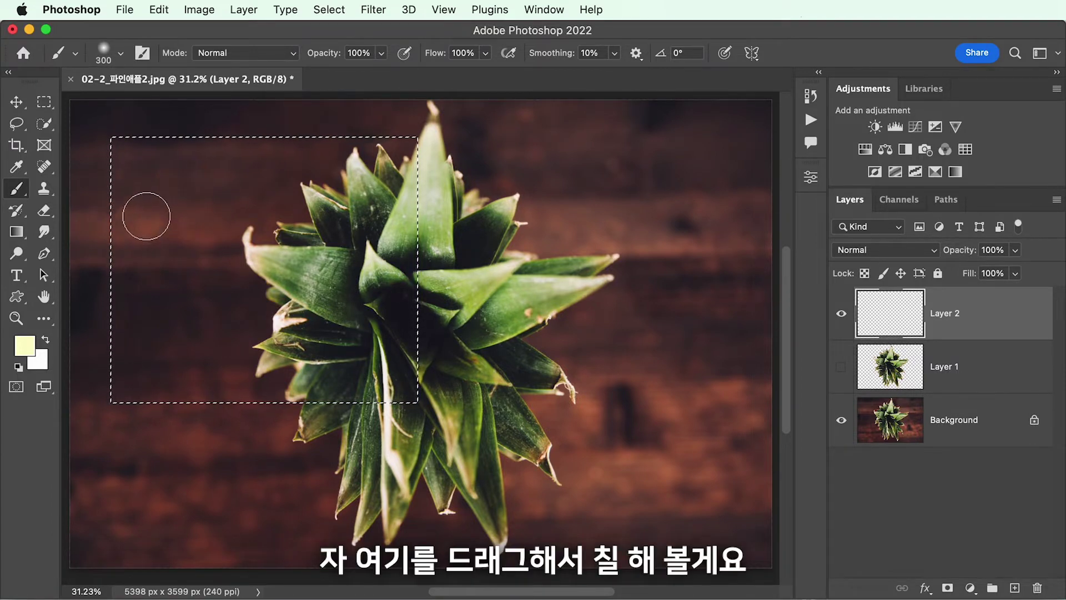
# - Paint pale yellow zigzag strokes inside the rectangular selection and across its lower and right edges on Layer 2
pyautogui.moveTo(144, 213); pyautogui.dragTo(263, 182)
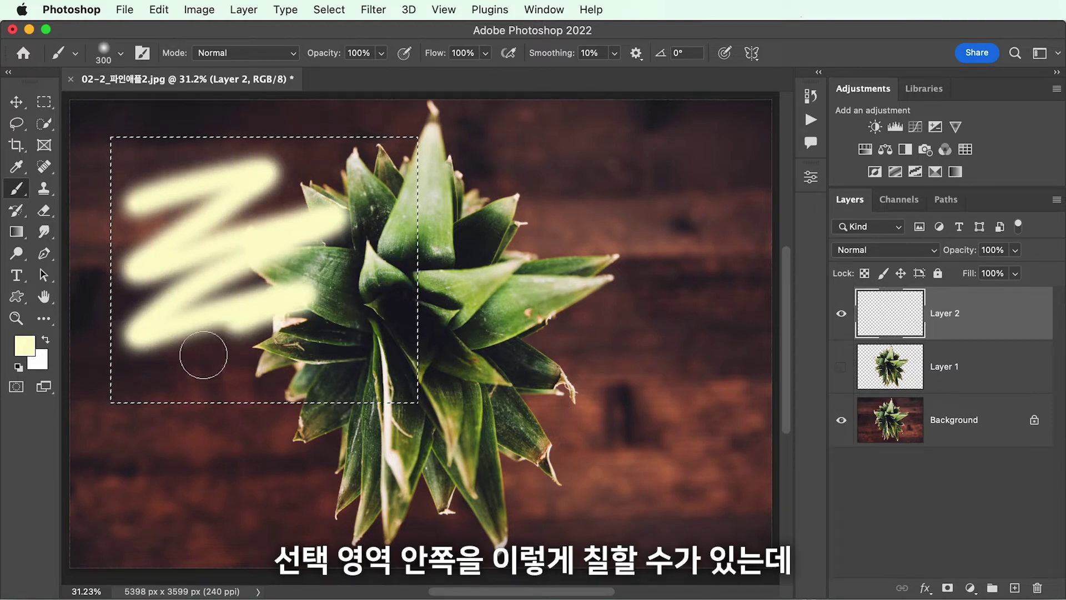
pyautogui.moveTo(227, 378); pyautogui.dragTo(255, 371)
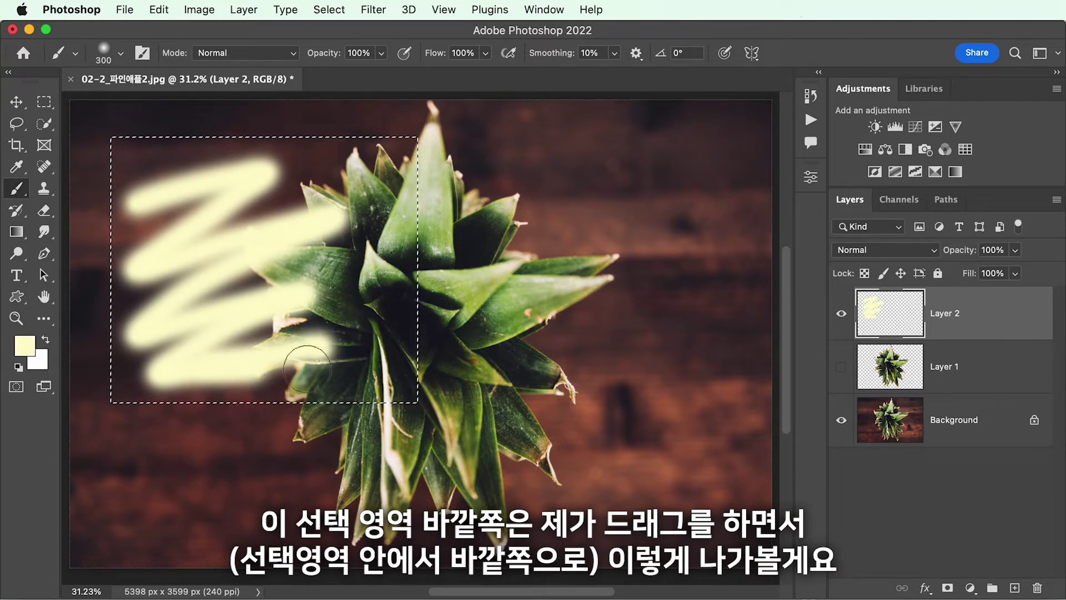
pyautogui.moveTo(291, 432)
pyautogui.mouseDown()
pyautogui.moveTo(253, 460)
pyautogui.moveTo(313, 523)
pyautogui.moveTo(370, 372)
pyautogui.mouseUp()
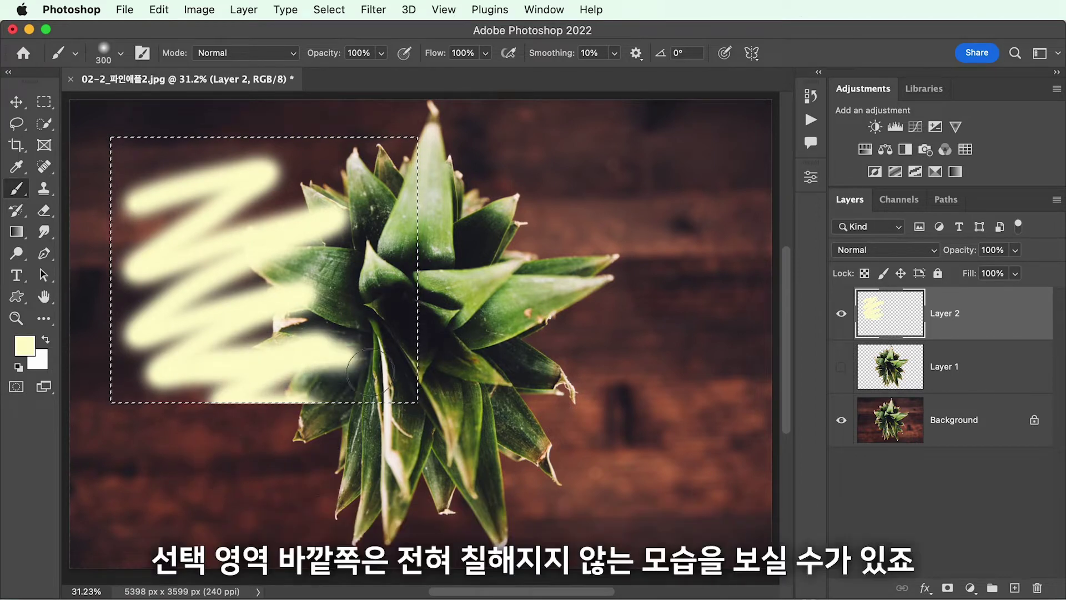
pyautogui.moveTo(305, 431); pyautogui.dragTo(399, 489)
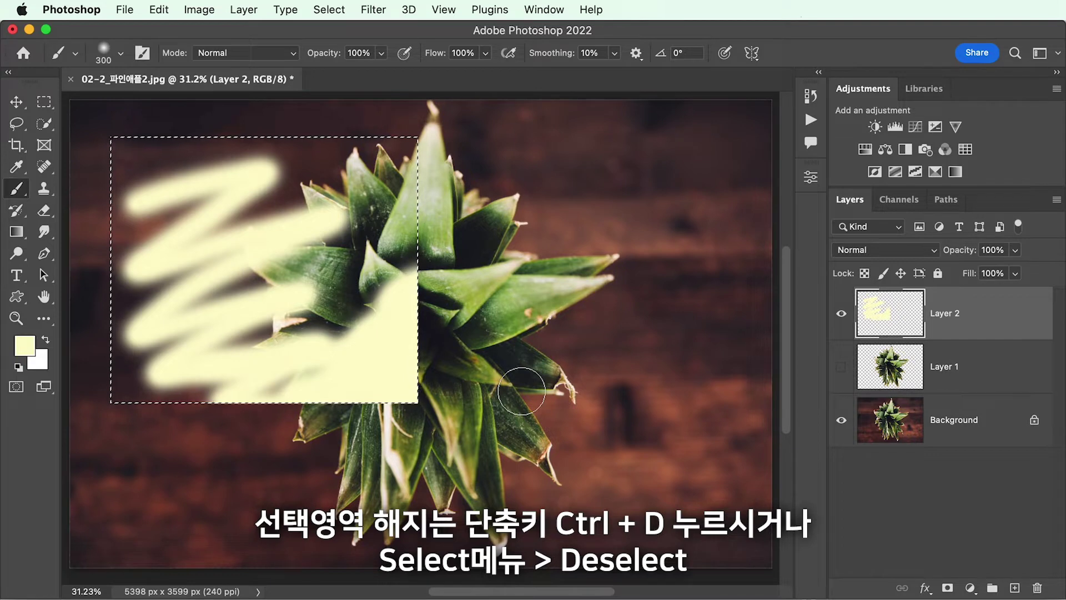
# - Deselect the rectangular area and paint pale yellow strokes over the pineapple and background beyond the former selection's edges
pyautogui.click(331, 11)
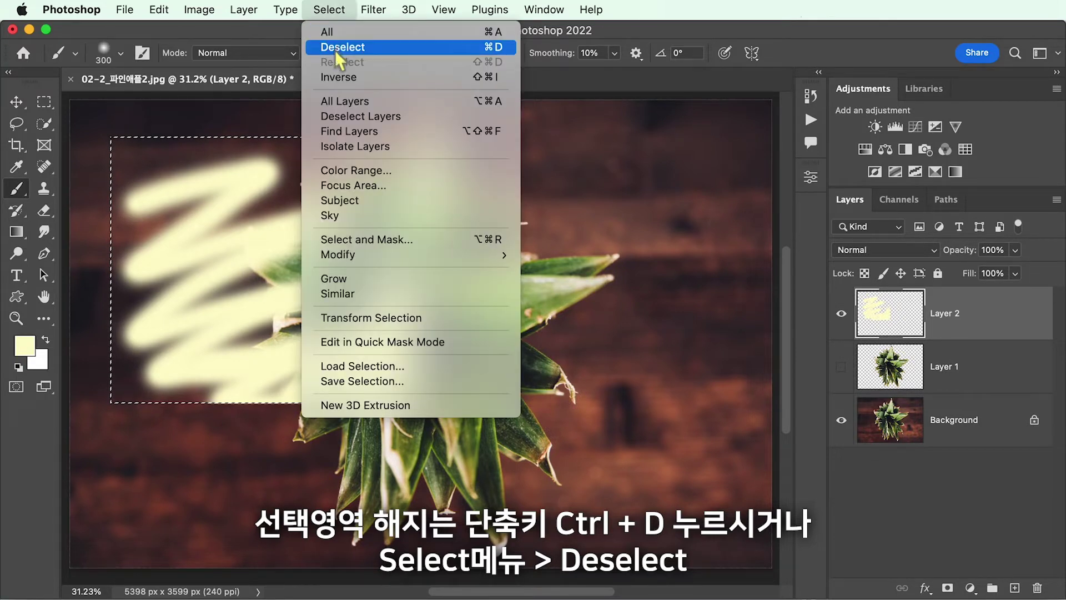
pyautogui.click(455, 50)
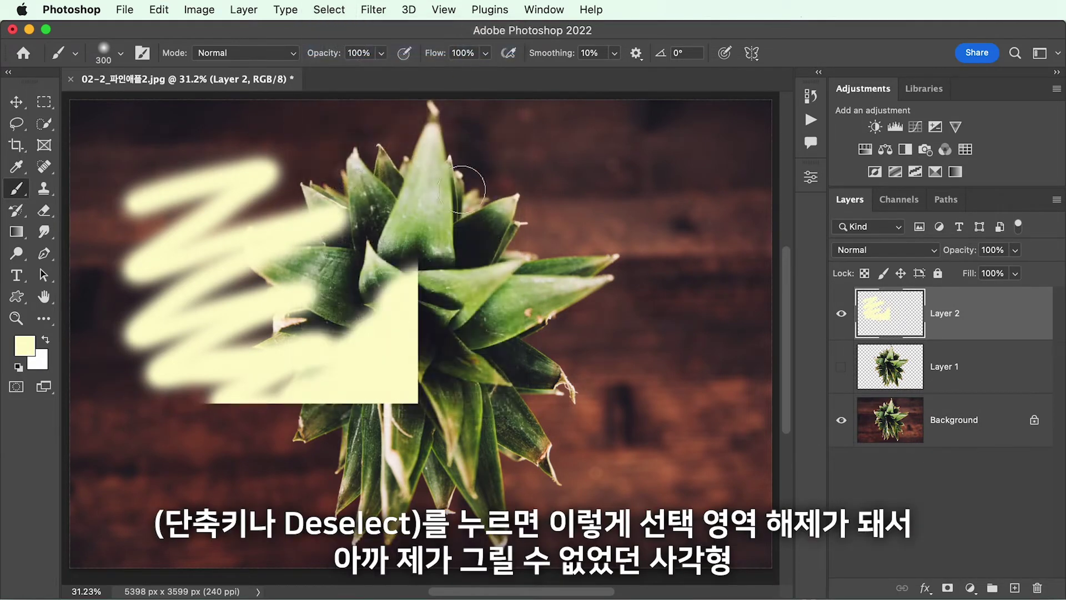
pyautogui.moveTo(483, 235); pyautogui.dragTo(453, 364)
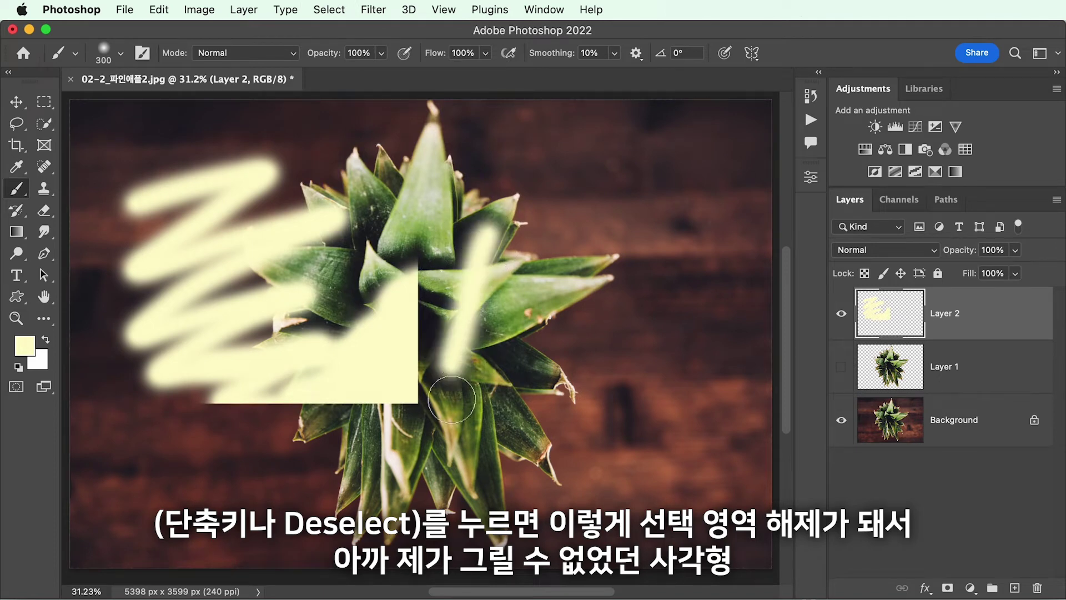
pyautogui.moveTo(536, 280); pyautogui.dragTo(503, 383)
pyautogui.moveTo(578, 325); pyautogui.dragTo(535, 397)
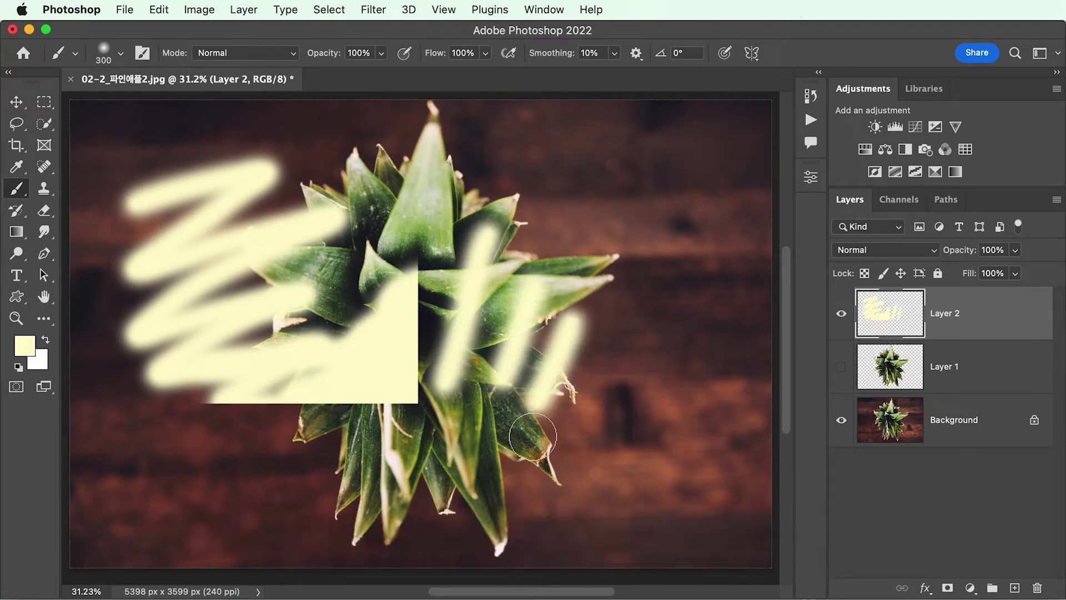
pyautogui.moveTo(629, 349); pyautogui.dragTo(586, 439)
pyautogui.moveTo(391, 442)
pyautogui.mouseDown()
pyautogui.moveTo(299, 449)
pyautogui.moveTo(410, 468)
pyautogui.moveTo(356, 489)
pyautogui.moveTo(481, 395)
pyautogui.moveTo(364, 465)
pyautogui.moveTo(498, 427)
pyautogui.moveTo(434, 490)
pyautogui.moveTo(497, 479)
pyautogui.moveTo(511, 527)
pyautogui.mouseUp()
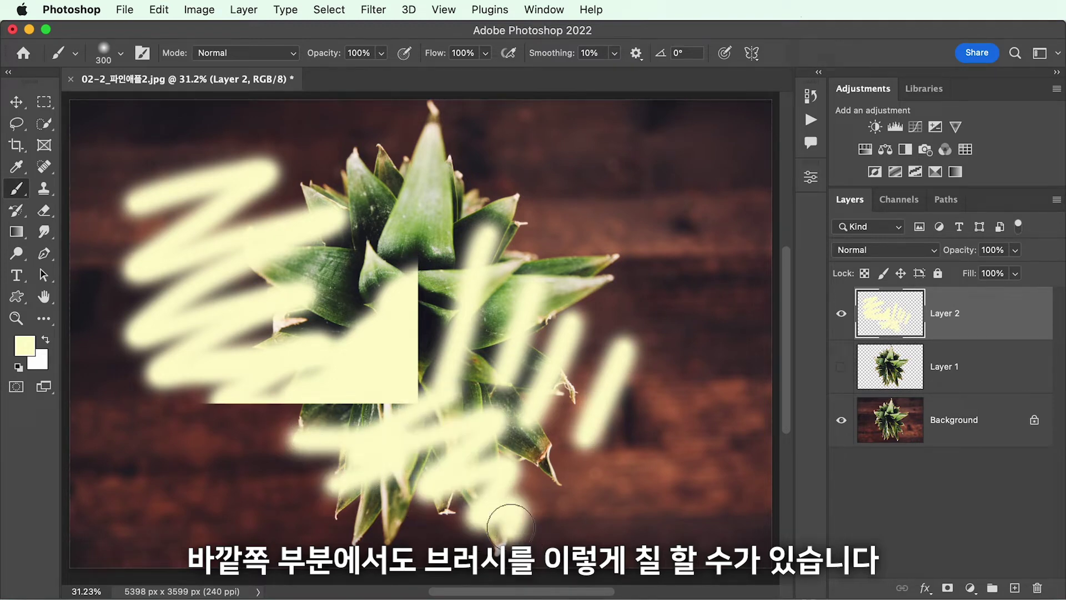
# - Delete the painted Layer 2 and add a new empty layer above Layer 1
pyautogui.press('Delete')
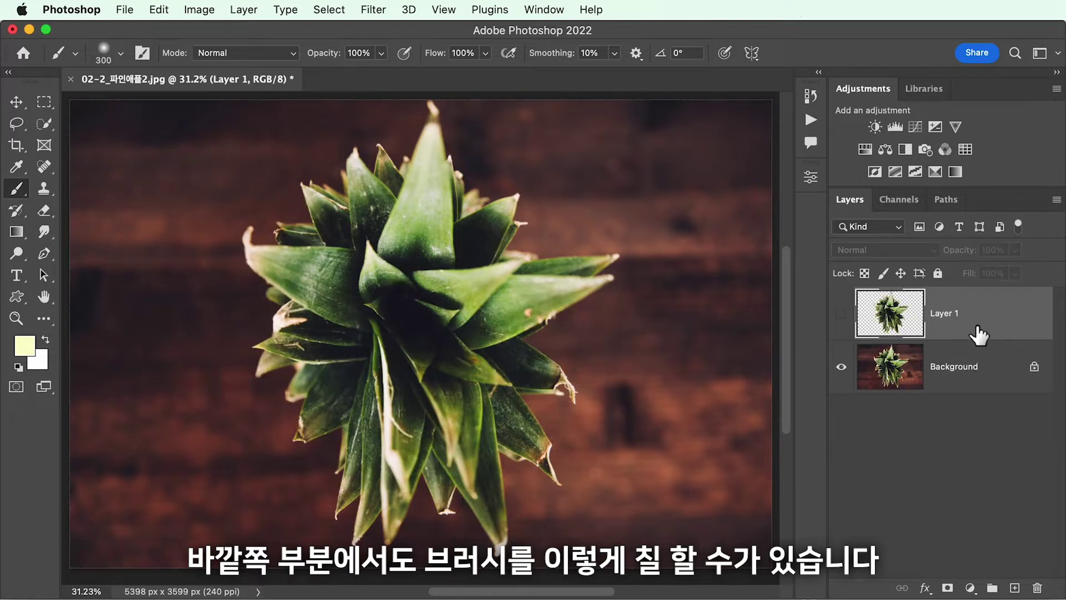
pyautogui.click(1017, 592)
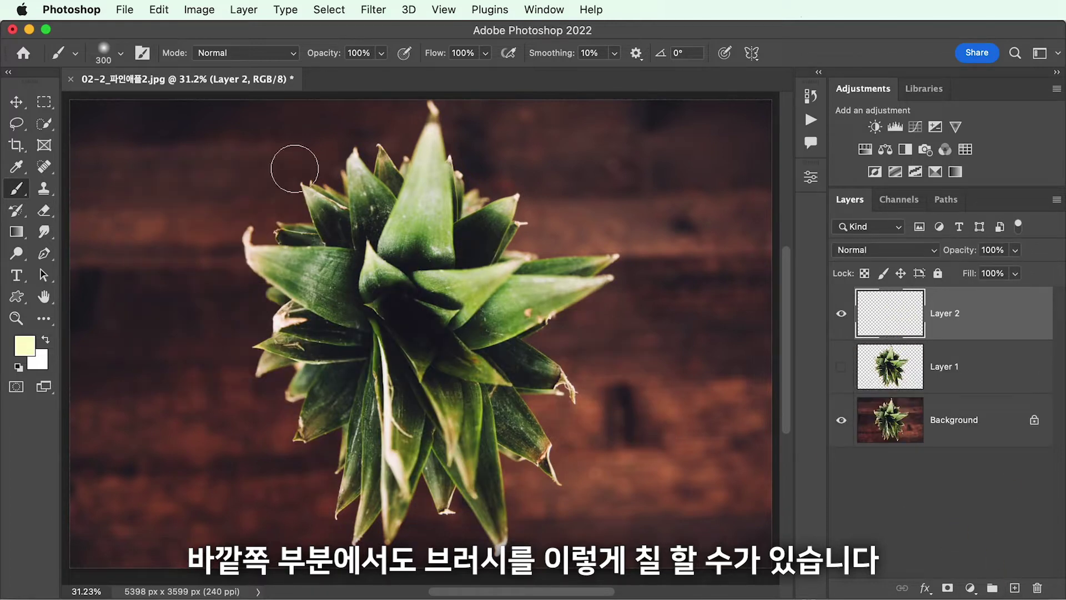
# - Draw several successive rectangular selections with the Rectangular Marquee in New Selection mode, ending with one in the upper-left background
pyautogui.click(46, 105)
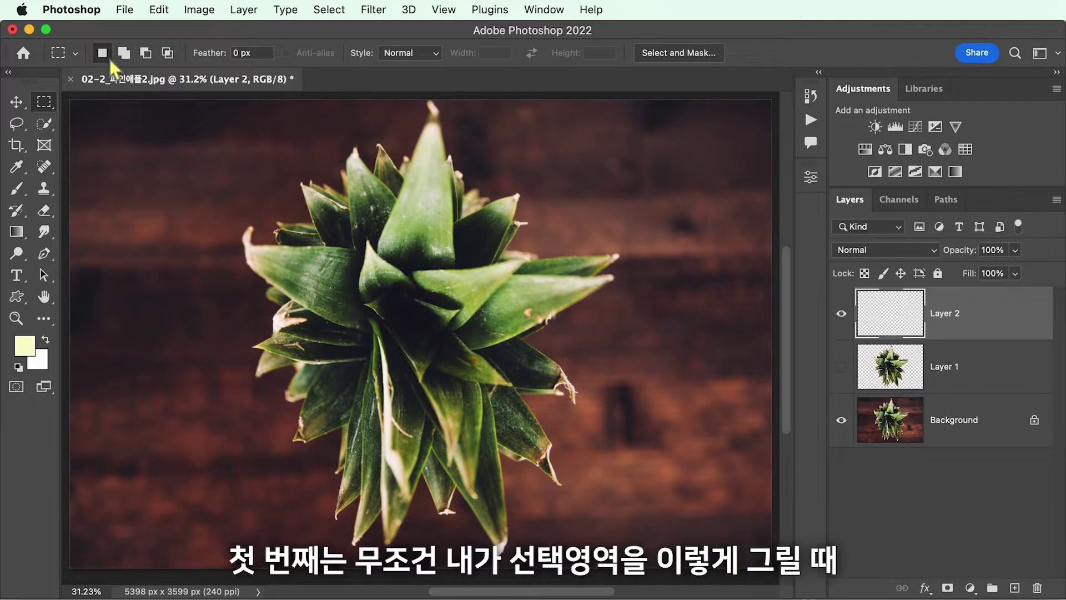
pyautogui.moveTo(105, 124); pyautogui.dragTo(211, 255)
pyautogui.moveTo(256, 138); pyautogui.dragTo(352, 243)
pyautogui.moveTo(121, 204); pyautogui.dragTo(244, 320)
pyautogui.moveTo(297, 163); pyautogui.dragTo(411, 272)
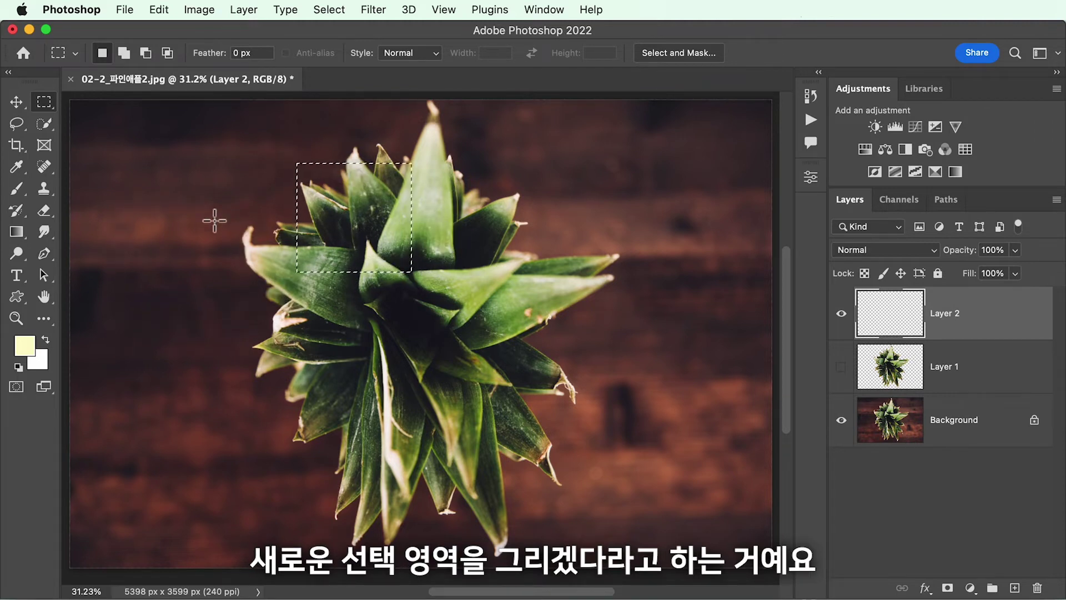
pyautogui.moveTo(100, 139); pyautogui.dragTo(250, 308)
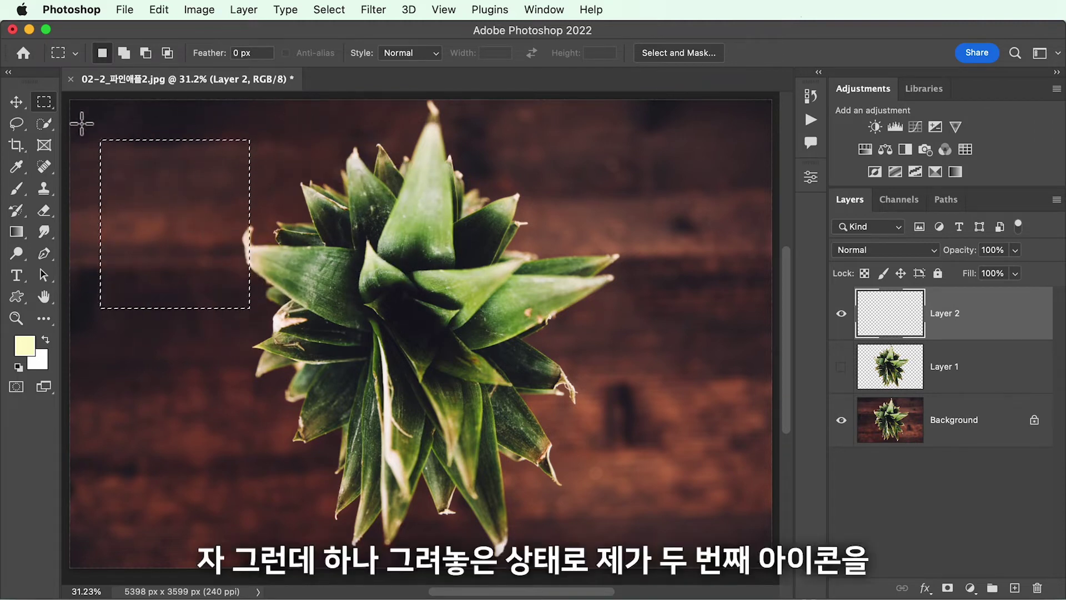
# - Add four more rectangles to the selection in Add to Selection mode, around the pineapple and over its lower leaves
pyautogui.click(124, 52)
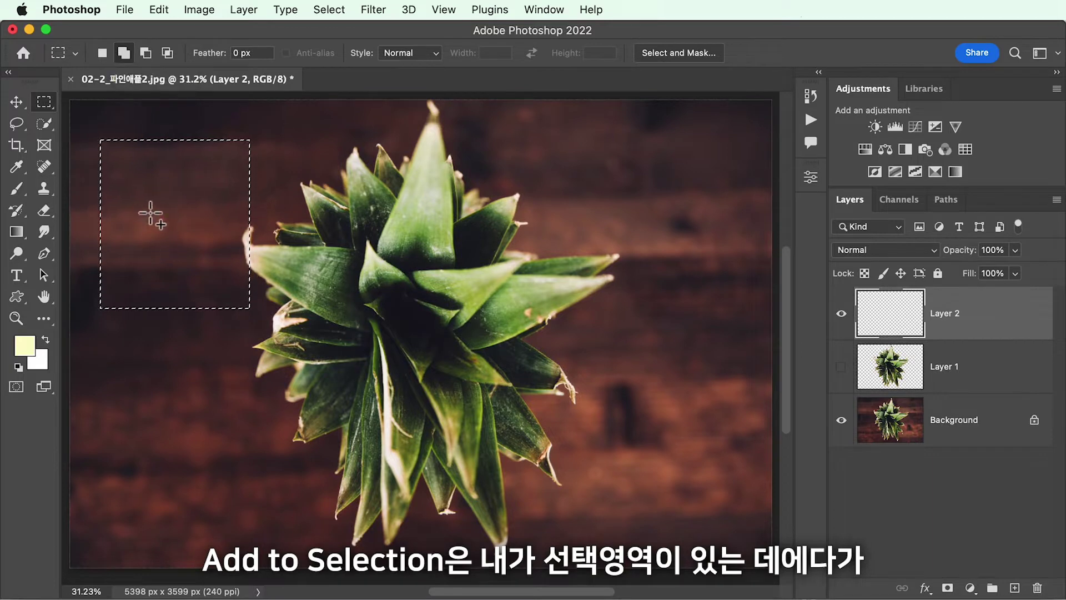
pyautogui.moveTo(172, 421); pyautogui.dragTo(326, 270)
pyautogui.moveTo(581, 155); pyautogui.dragTo(691, 349)
pyautogui.moveTo(392, 373); pyautogui.dragTo(518, 538)
pyautogui.moveTo(124, 426); pyautogui.dragTo(237, 549)
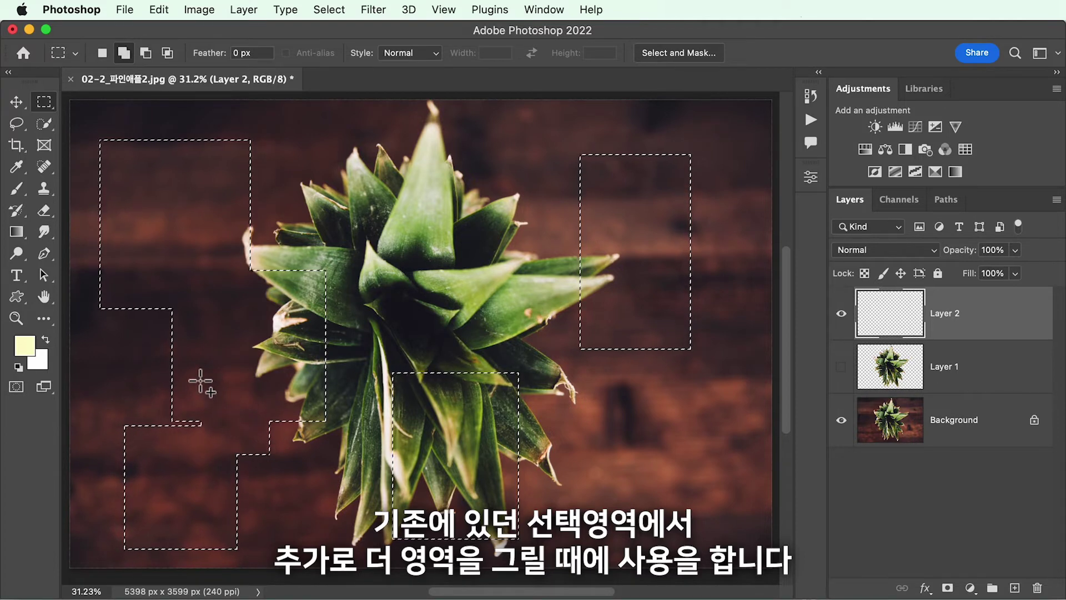
# - Cut rectangular pieces out of the existing selection areas using Subtract from Selection mode
pyautogui.click(149, 60)
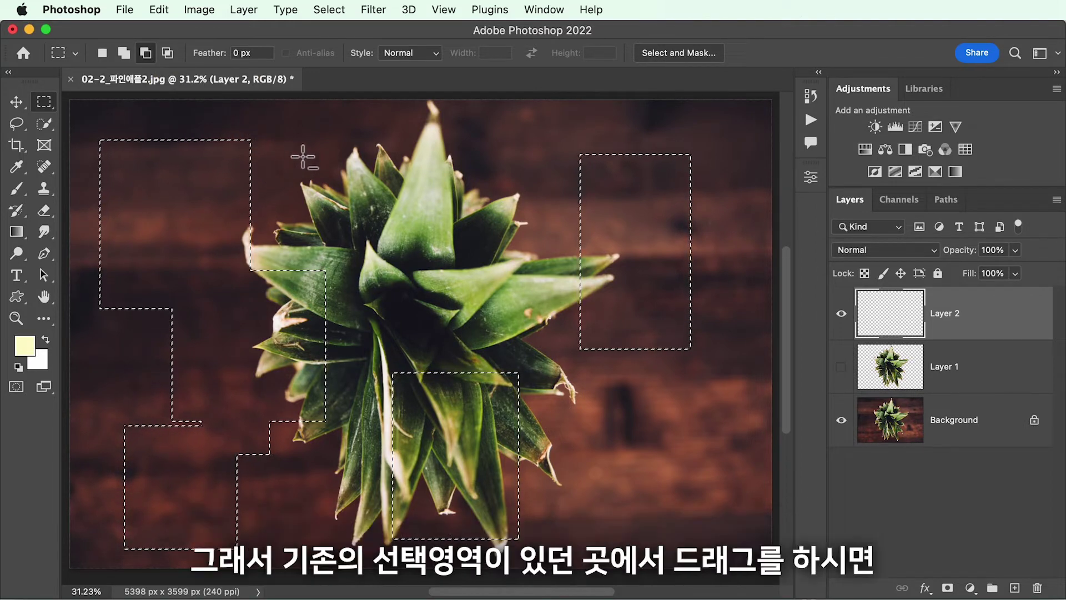
pyautogui.moveTo(283, 156); pyautogui.dragTo(152, 263)
pyautogui.moveTo(121, 334); pyautogui.dragTo(171, 354)
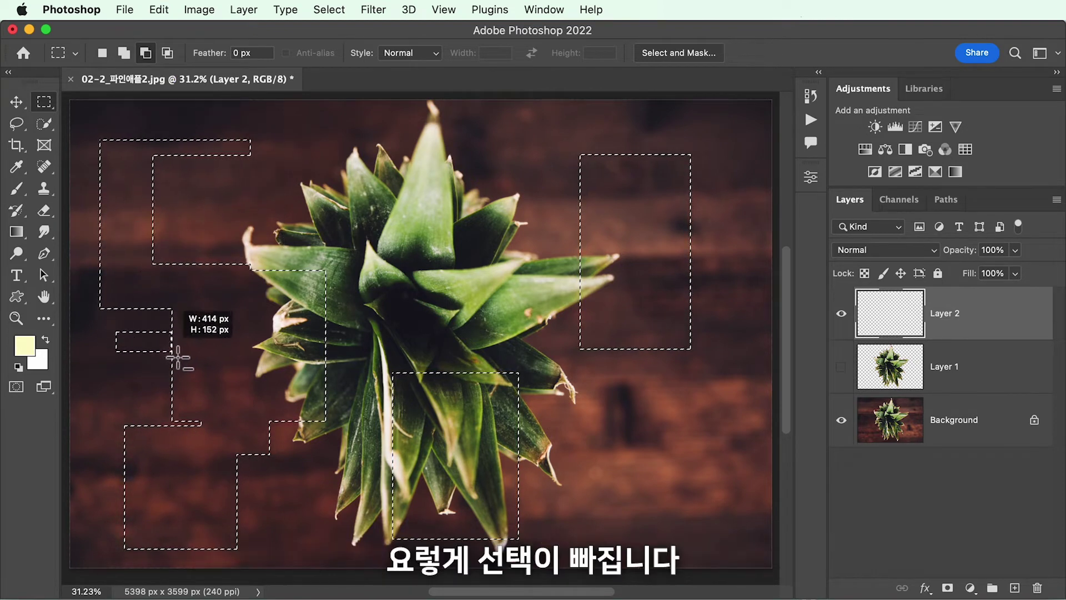
pyautogui.moveTo(461, 458); pyautogui.dragTo(488, 468)
pyautogui.moveTo(568, 305); pyautogui.dragTo(581, 315)
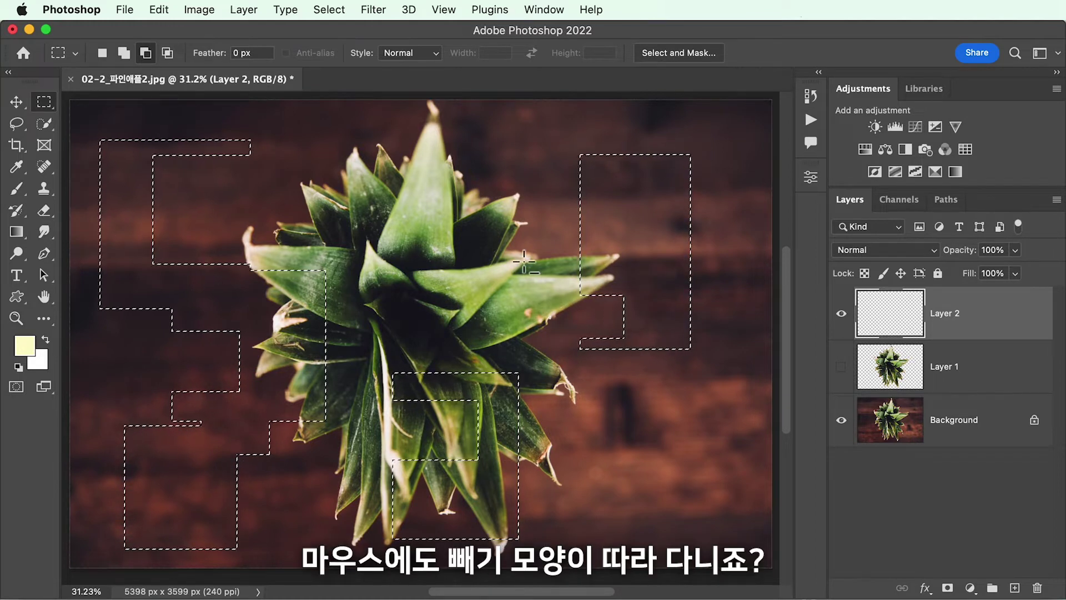
# - Intersect the selection with a large rectangle across the image's middle, then return to New Selection mode and deselect
pyautogui.click(167, 53)
pyautogui.moveTo(154, 120); pyautogui.dragTo(562, 481)
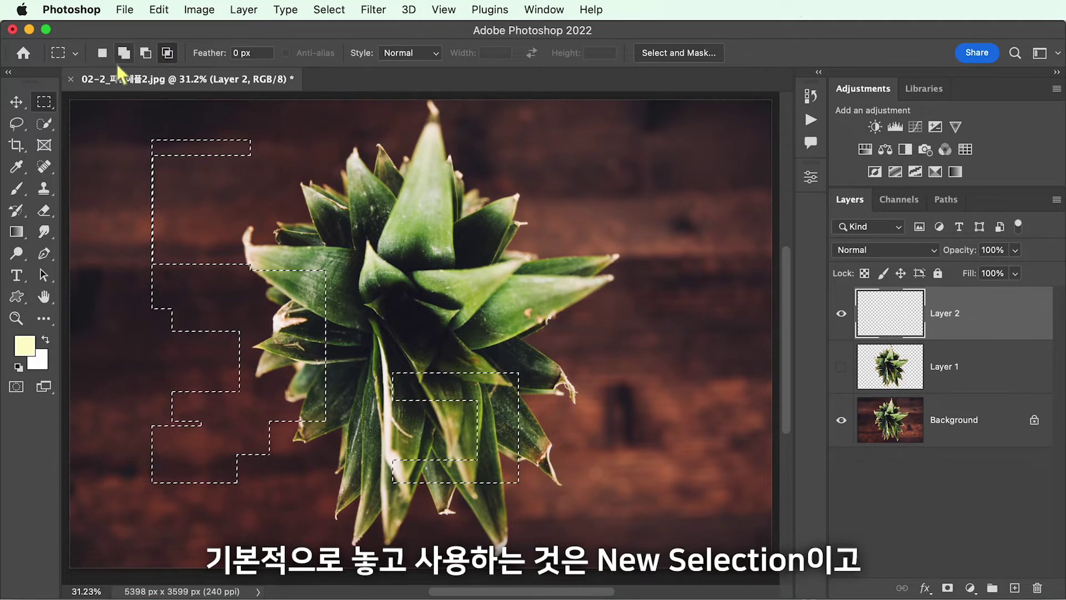
pyautogui.click(102, 53)
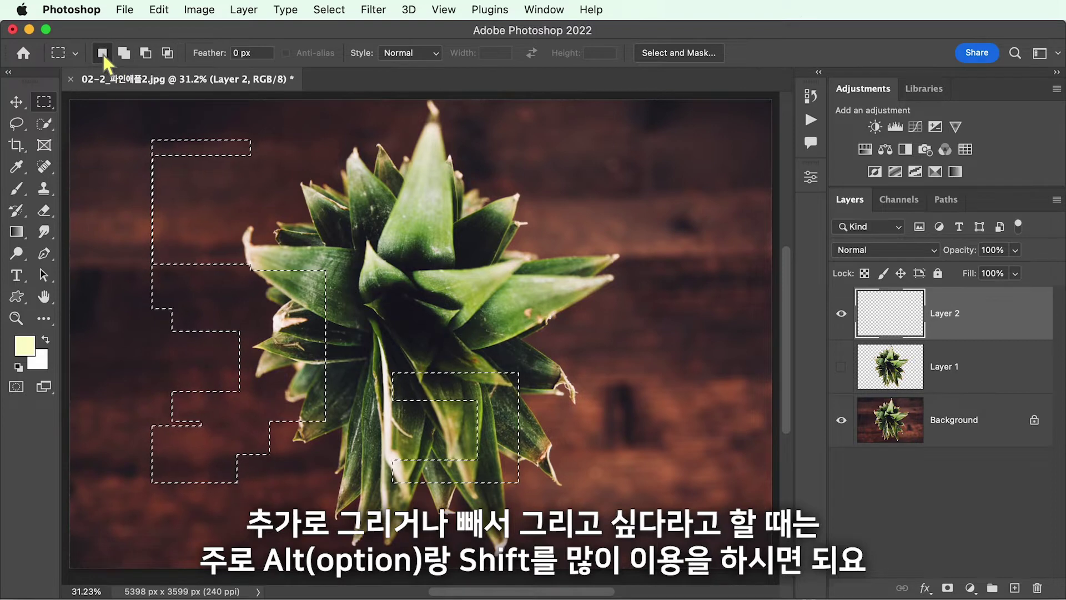
pyautogui.click(206, 190)
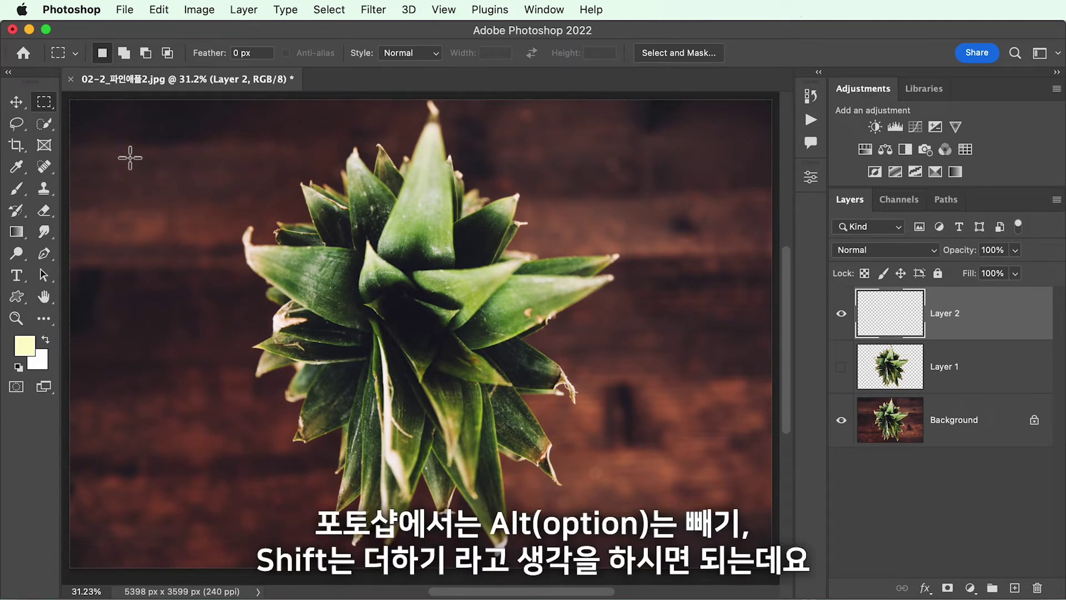
# - Draw a rectangular selection in the upper-left background and temporarily switch to subtracting to remove its lower-right part
pyautogui.moveTo(117, 144); pyautogui.dragTo(266, 309)
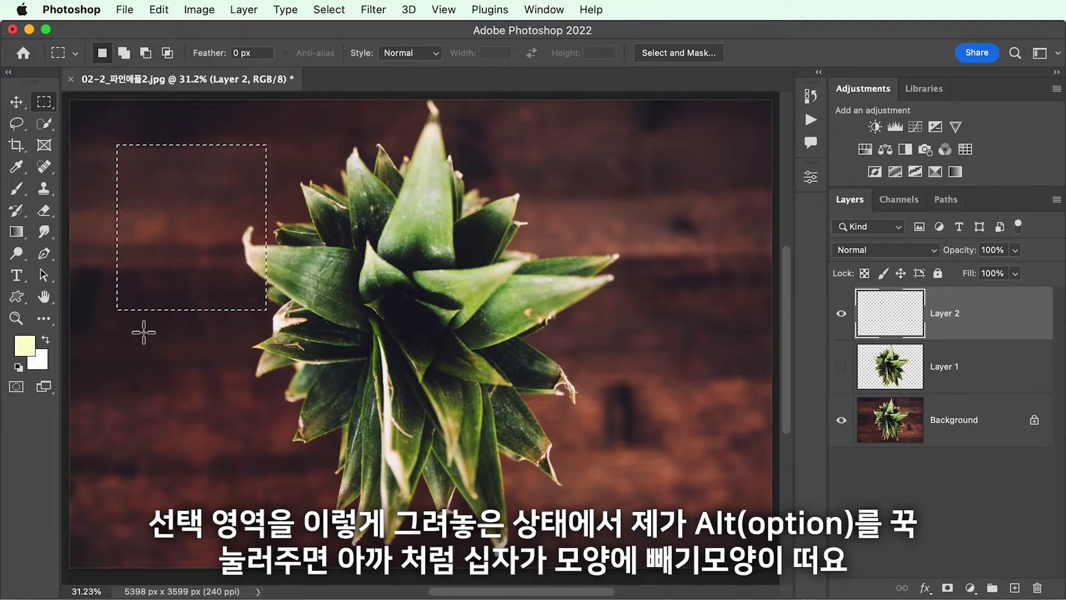
pyautogui.press('alt')
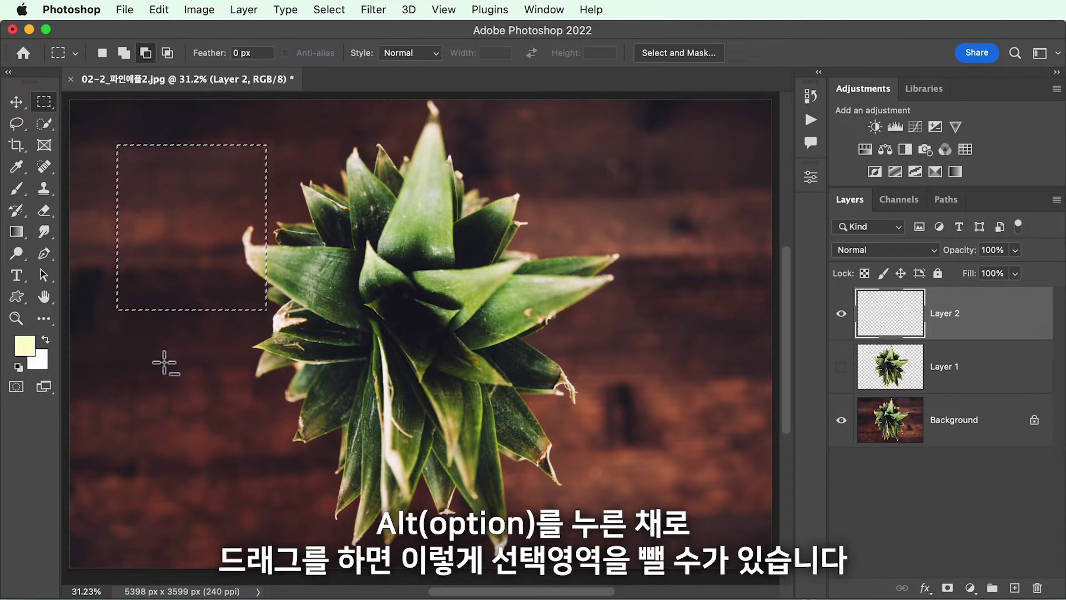
pyautogui.moveTo(164, 362); pyautogui.dragTo(268, 219)
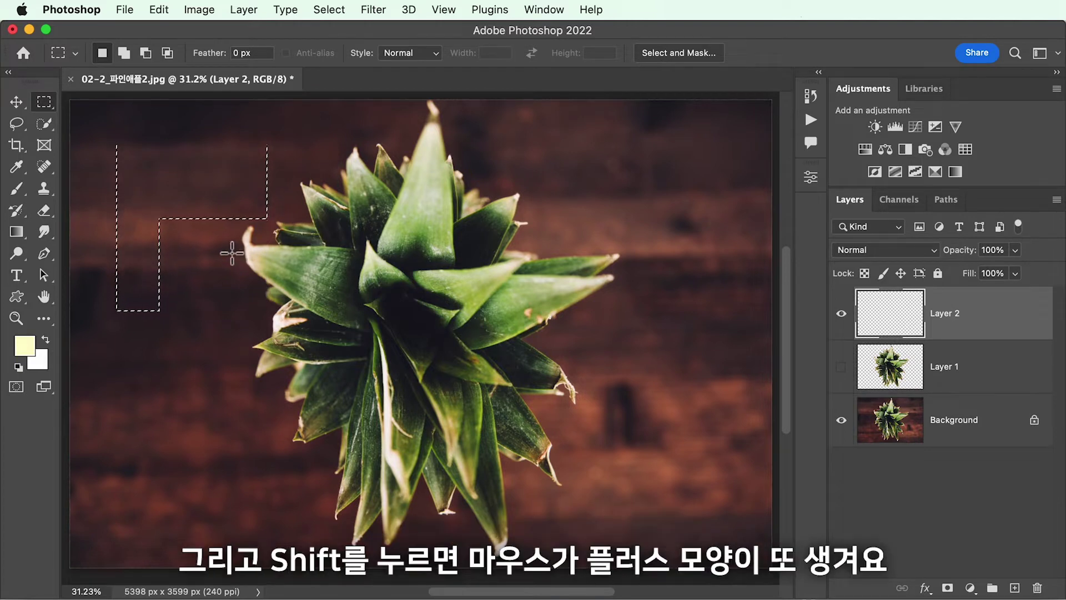
# - Select a rectangle beside the pineapple's left leaves, extend it with an overlapping rectangle at its lower left, and deselect
pyautogui.press('shift')
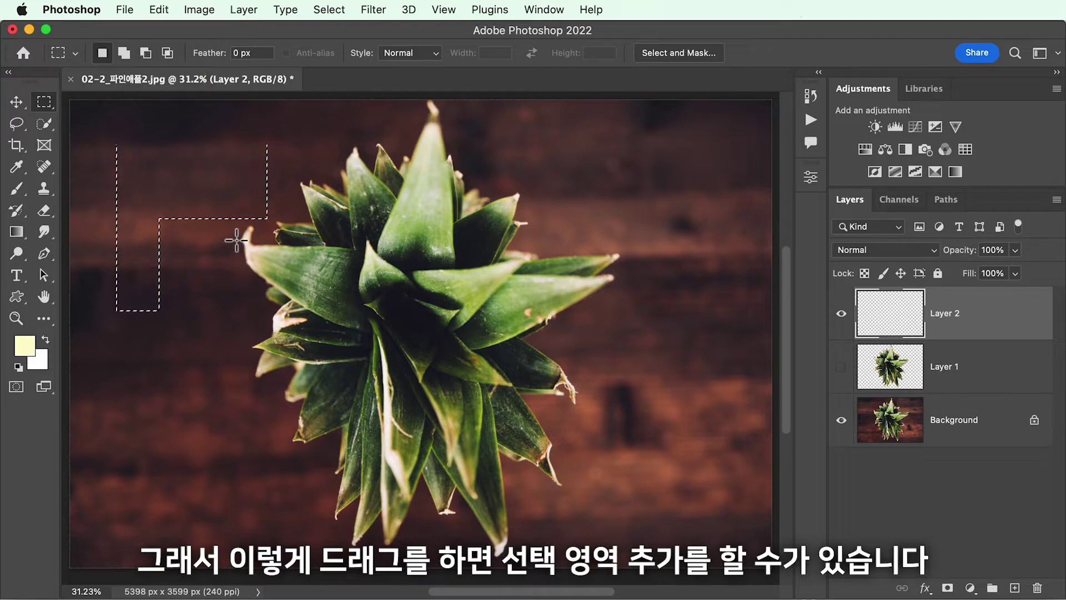
pyautogui.moveTo(303, 172); pyautogui.dragTo(160, 293)
pyautogui.moveTo(115, 248); pyautogui.dragTo(230, 371)
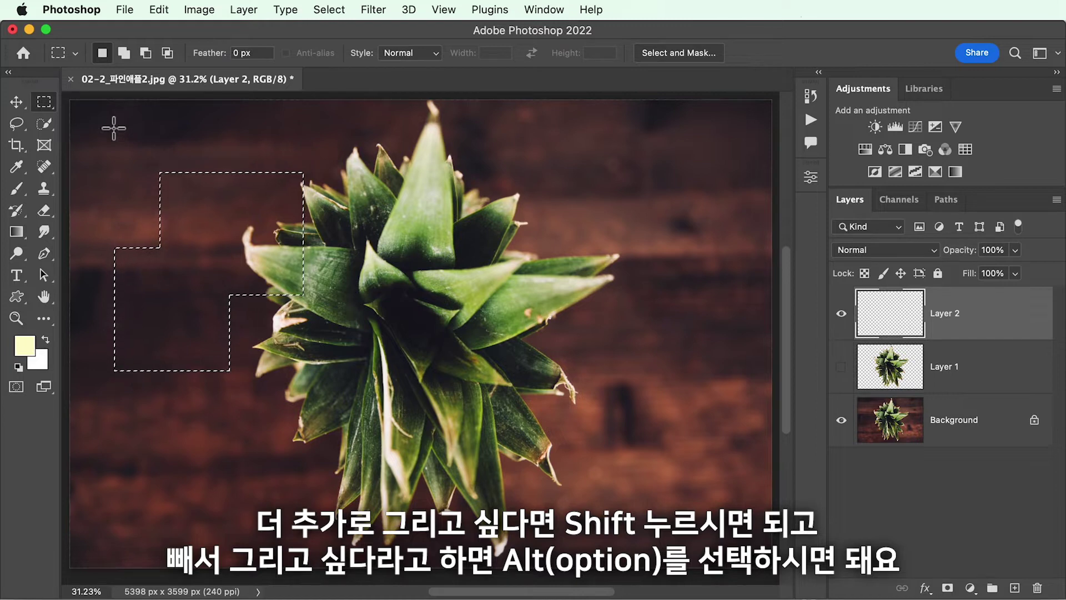
pyautogui.click(201, 200)
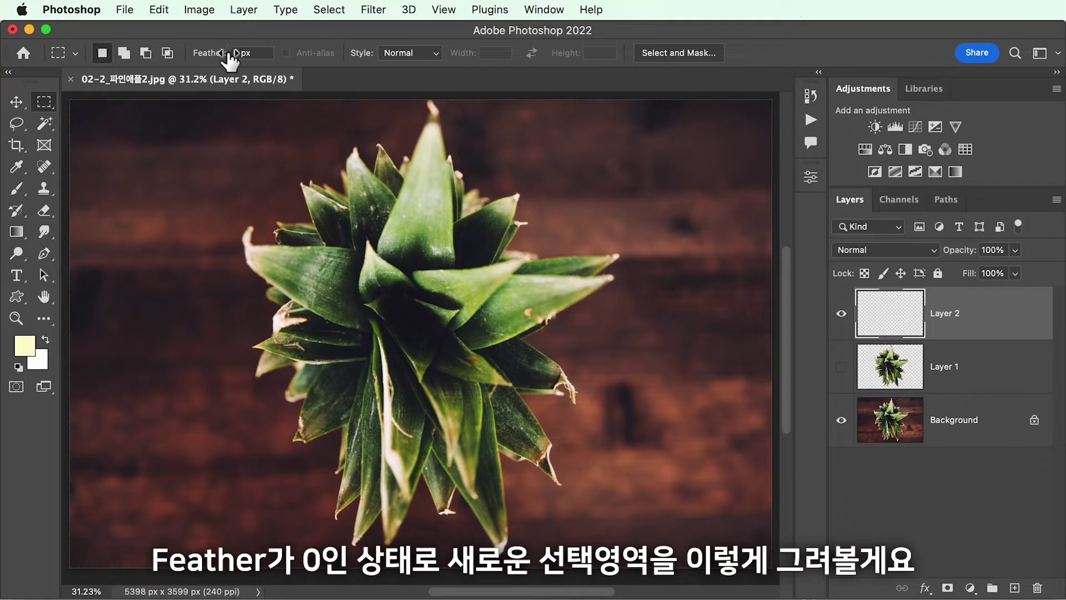
# - Draw a near-square selection with 0 px feather in the upper-left background, fill it with yellow brush strokes and deselect
pyautogui.moveTo(124, 139); pyautogui.dragTo(242, 263)
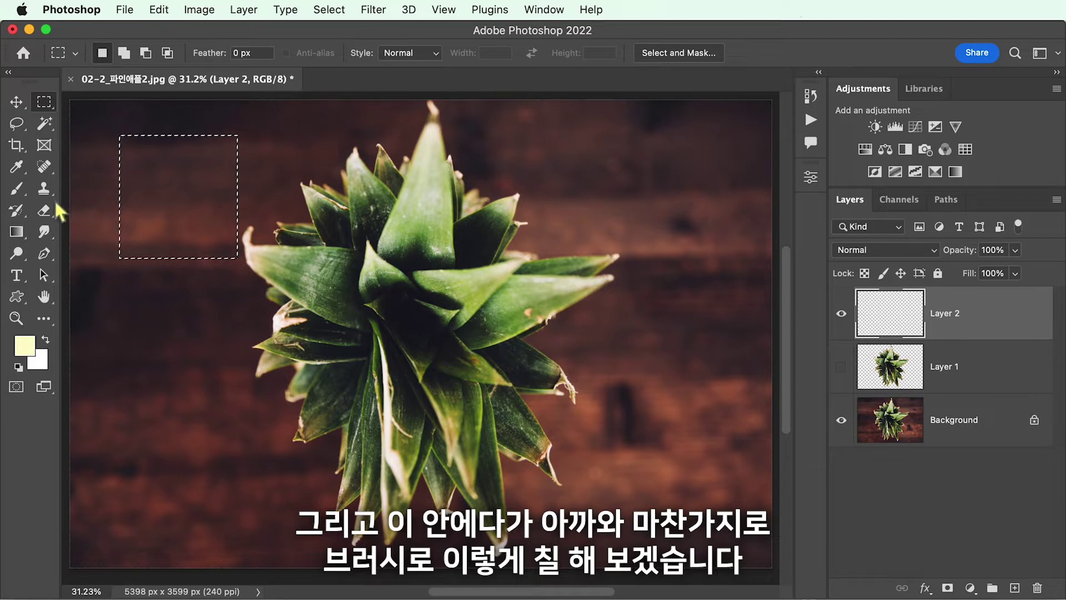
pyautogui.click(25, 191)
pyautogui.moveTo(106, 161); pyautogui.dragTo(200, 157)
pyautogui.moveTo(229, 142)
pyautogui.mouseDown()
pyautogui.moveTo(250, 151)
pyautogui.moveTo(237, 276)
pyautogui.moveTo(113, 259)
pyautogui.moveTo(158, 187)
pyautogui.moveTo(130, 267)
pyautogui.moveTo(196, 176)
pyautogui.moveTo(150, 264)
pyautogui.moveTo(212, 174)
pyautogui.moveTo(186, 276)
pyautogui.moveTo(237, 200)
pyautogui.moveTo(210, 274)
pyautogui.moveTo(244, 154)
pyautogui.moveTo(125, 242)
pyautogui.moveTo(215, 205)
pyautogui.moveTo(191, 254)
pyautogui.moveTo(171, 244)
pyautogui.moveTo(213, 234)
pyautogui.mouseUp()
pyautogui.press('super+d')
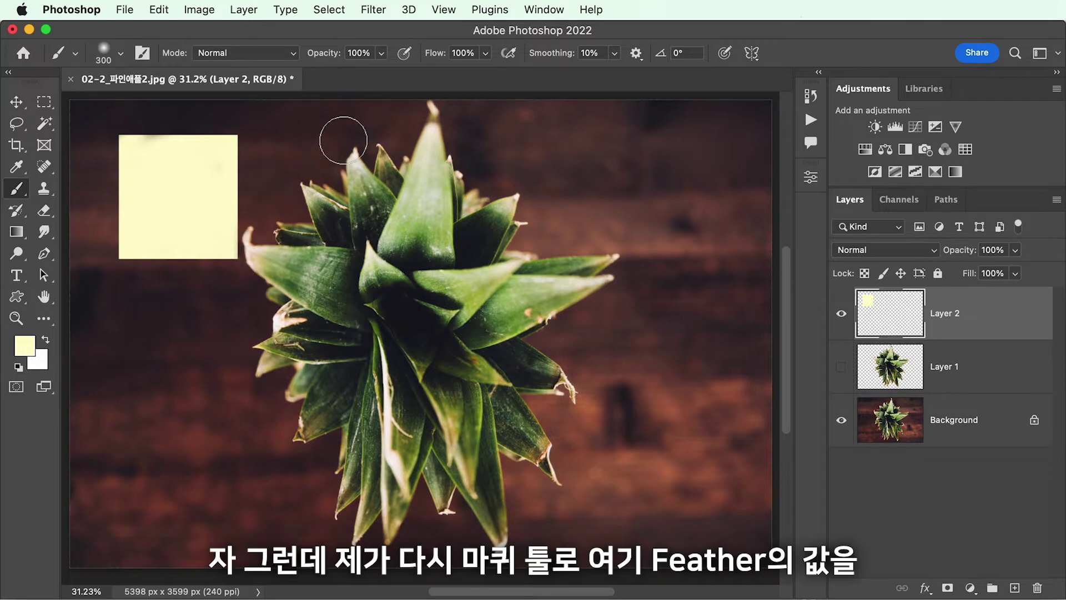
# - Set the Rectangular Marquee feather to 30 px and draw a near-square selection just beside the yellow square, over the pineapple's upper-left leaves
pyautogui.click(44, 102)
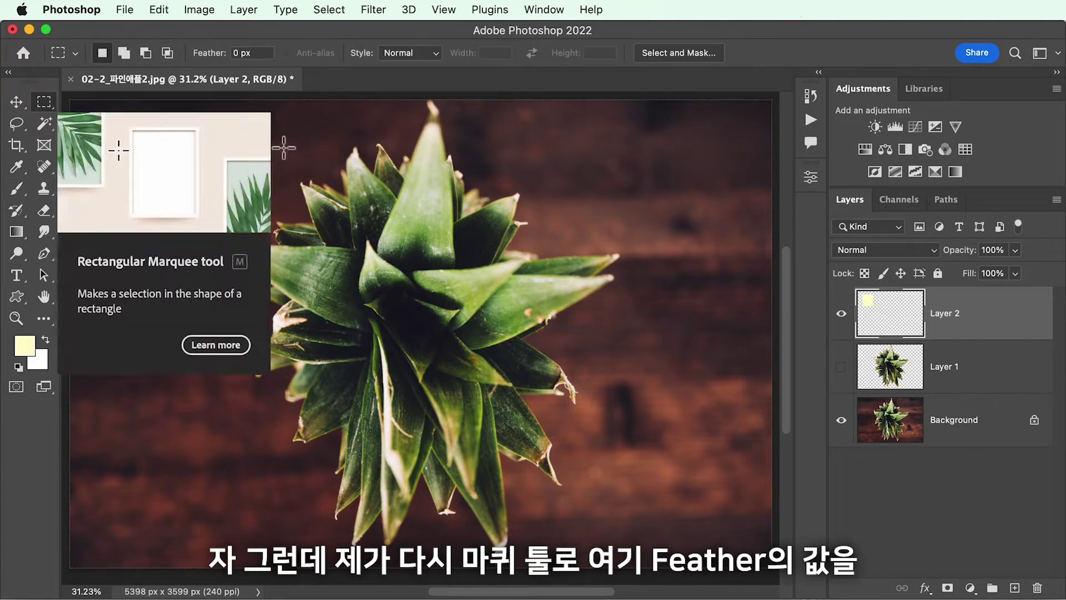
pyautogui.doubleClick(264, 55)
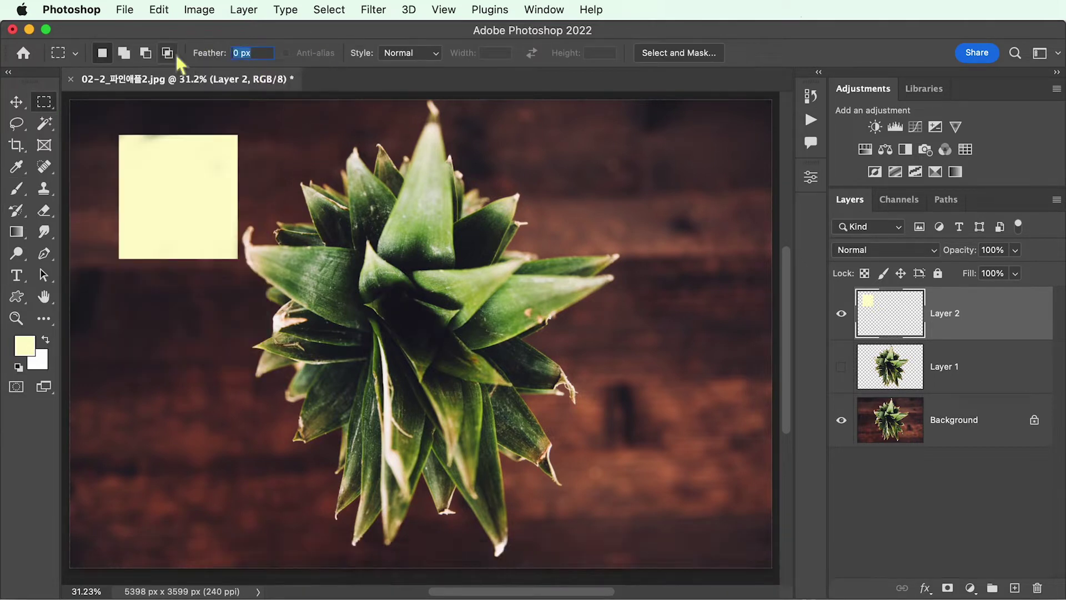
pyautogui.write('30')
pyautogui.press('Return')
pyautogui.moveTo(273, 139); pyautogui.dragTo(395, 261)
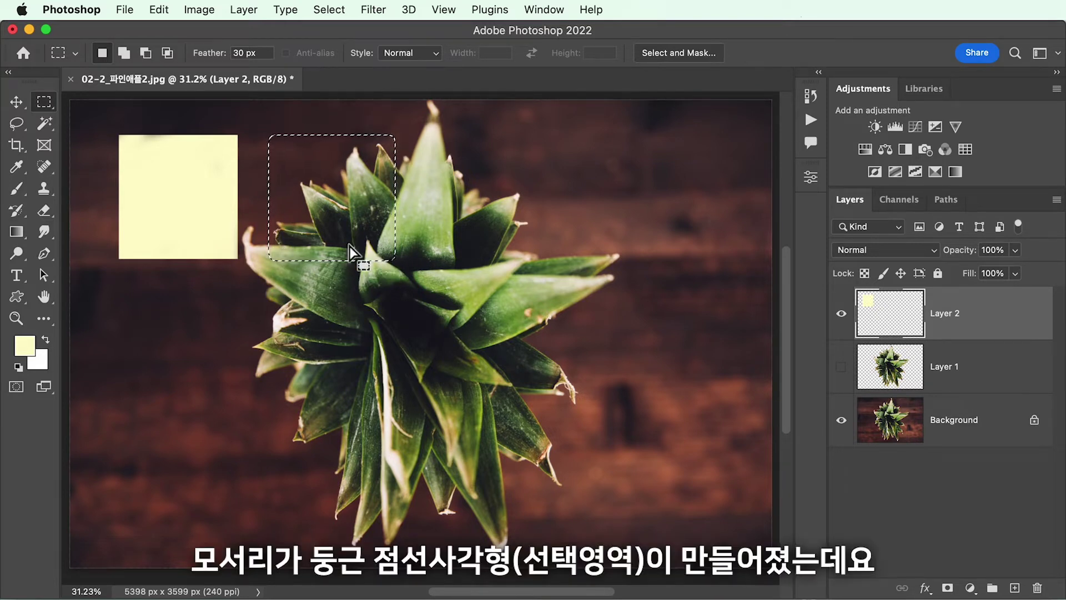
# - Fill the feathered selection on Layer 2 with yellow brush strokes, covering its edges and corners, and deselect
pyautogui.click(20, 193)
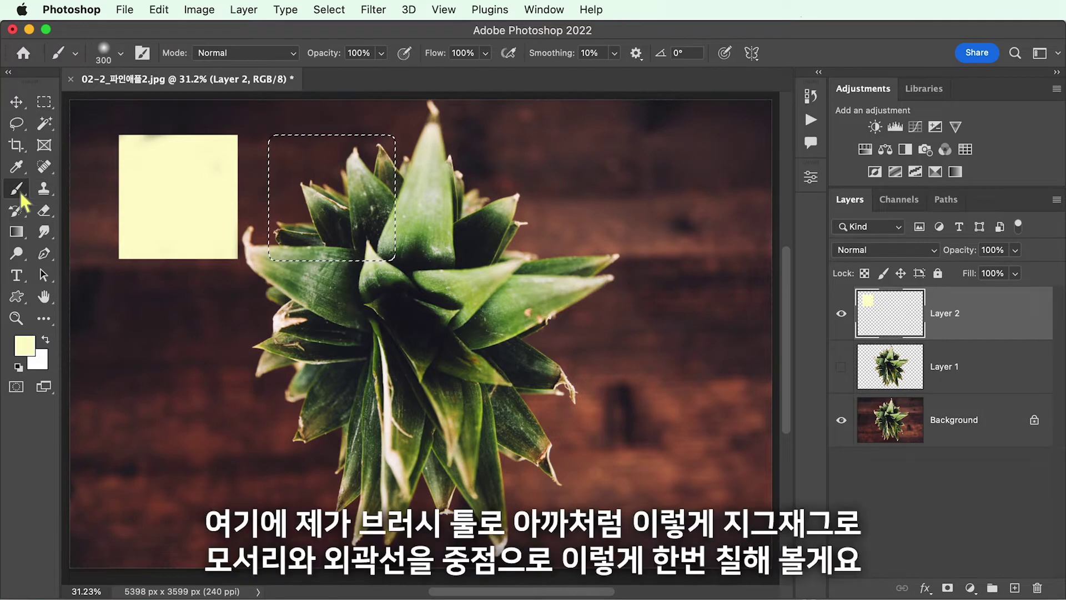
pyautogui.moveTo(309, 125)
pyautogui.mouseDown()
pyautogui.moveTo(208, 231)
pyautogui.moveTo(382, 125)
pyautogui.moveTo(245, 208)
pyautogui.moveTo(391, 158)
pyautogui.moveTo(225, 270)
pyautogui.moveTo(285, 241)
pyautogui.moveTo(282, 131)
pyautogui.moveTo(276, 261)
pyautogui.moveTo(310, 290)
pyautogui.moveTo(416, 287)
pyautogui.moveTo(277, 267)
pyautogui.moveTo(413, 269)
pyautogui.moveTo(416, 173)
pyautogui.moveTo(409, 271)
pyautogui.moveTo(388, 208)
pyautogui.moveTo(392, 183)
pyautogui.moveTo(395, 249)
pyautogui.moveTo(379, 237)
pyautogui.moveTo(386, 191)
pyautogui.moveTo(374, 262)
pyautogui.moveTo(325, 251)
pyautogui.moveTo(325, 264)
pyautogui.moveTo(381, 180)
pyautogui.moveTo(284, 236)
pyautogui.mouseUp()
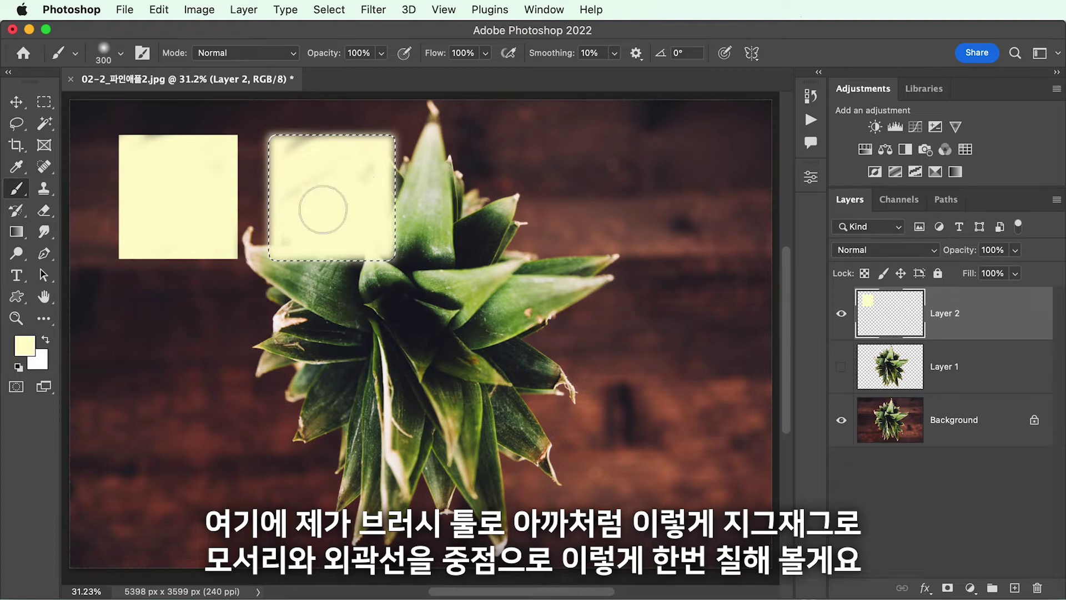
pyautogui.moveTo(313, 161); pyautogui.dragTo(365, 154)
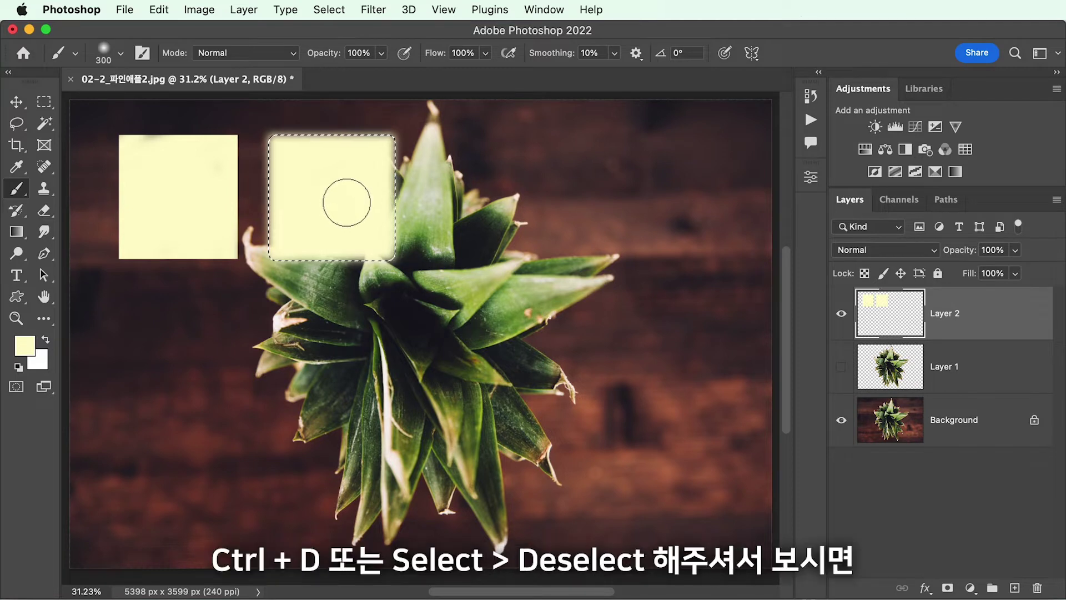
pyautogui.click(333, 9)
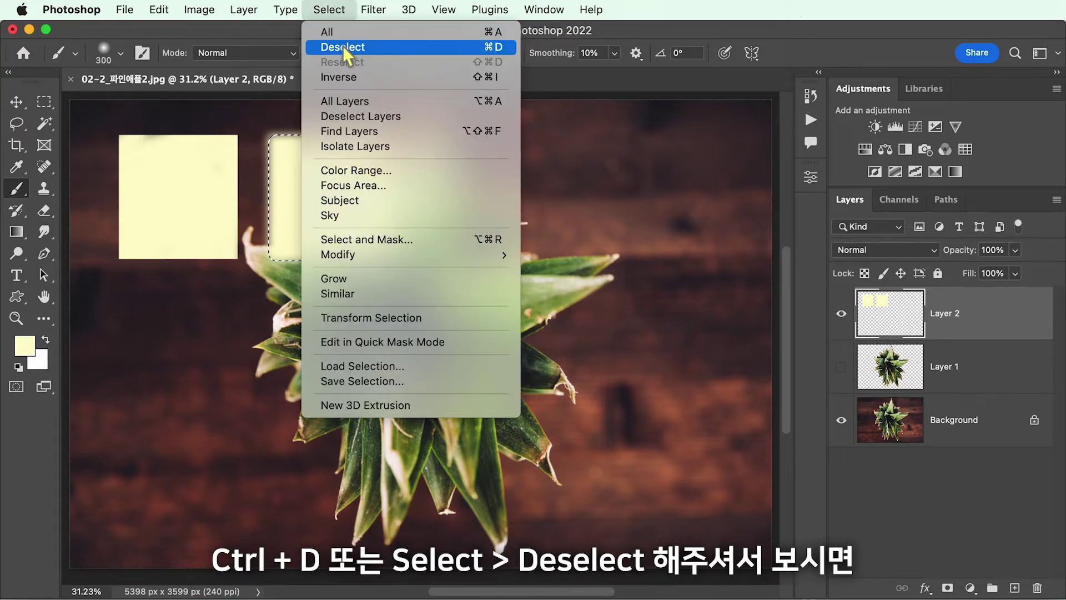
pyautogui.click(342, 47)
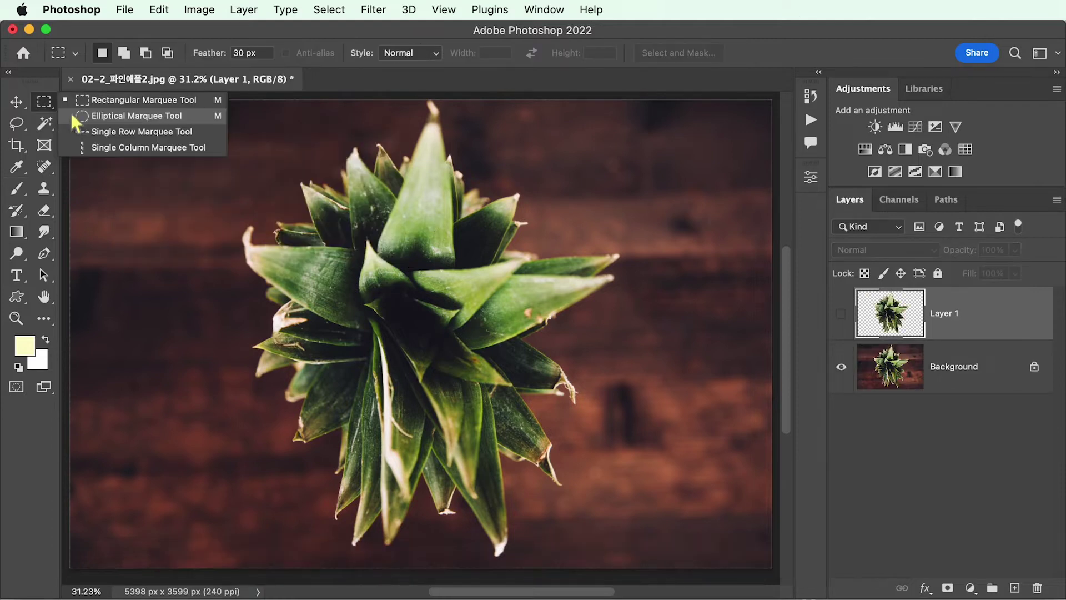
# - Draw a circle, a free ellipse and another circle with the Elliptical Marquee over the background left of the pineapple, and deselect
pyautogui.click(69, 114)
pyautogui.moveTo(93, 114); pyautogui.dragTo(236, 267)
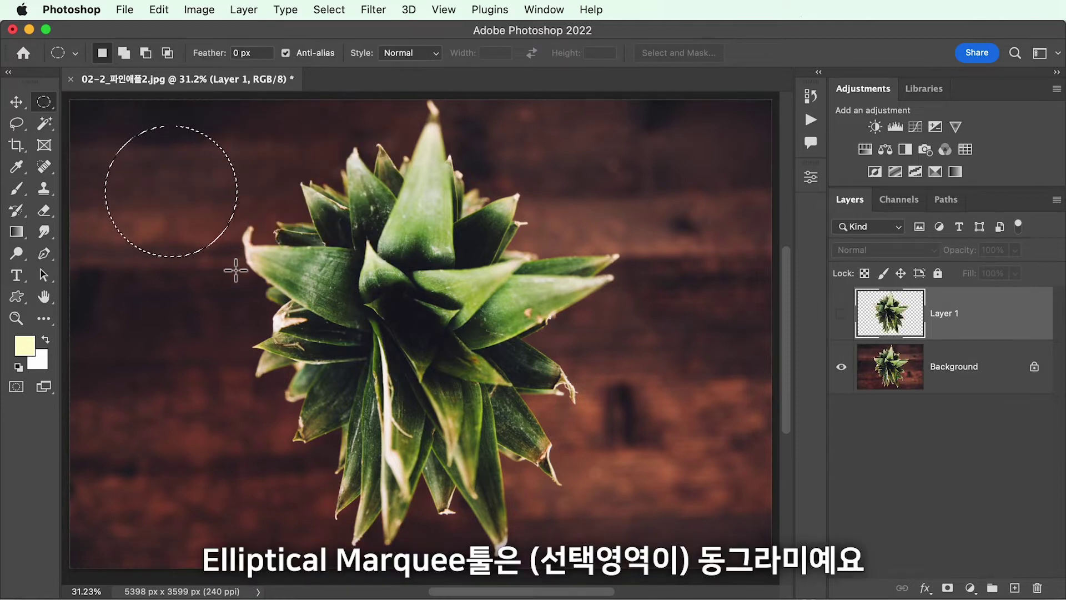
pyautogui.moveTo(133, 306); pyautogui.dragTo(286, 398)
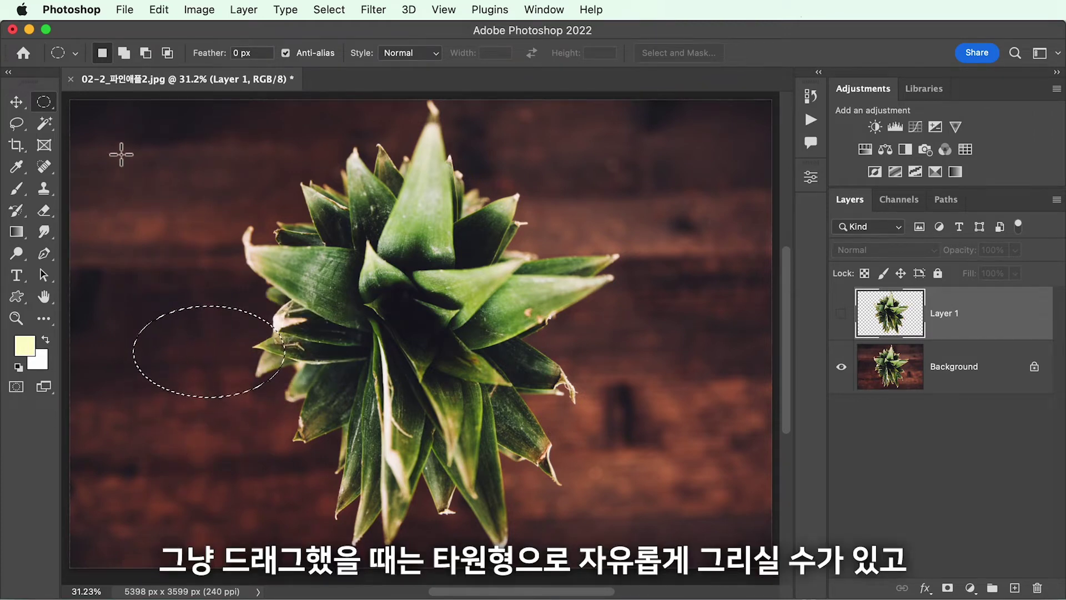
pyautogui.moveTo(118, 150); pyautogui.dragTo(285, 327)
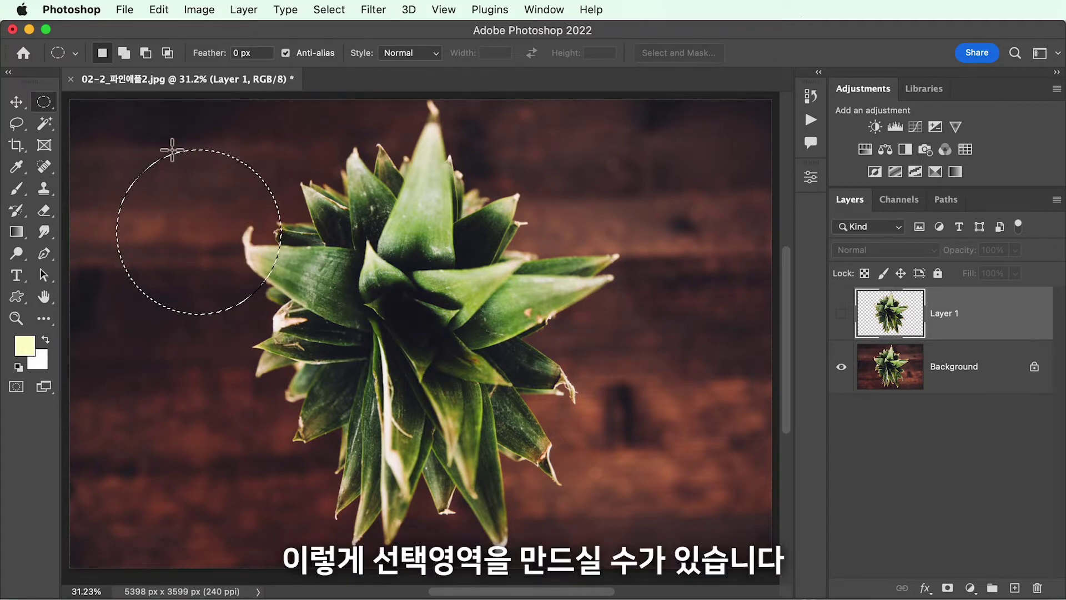
pyautogui.click(202, 216)
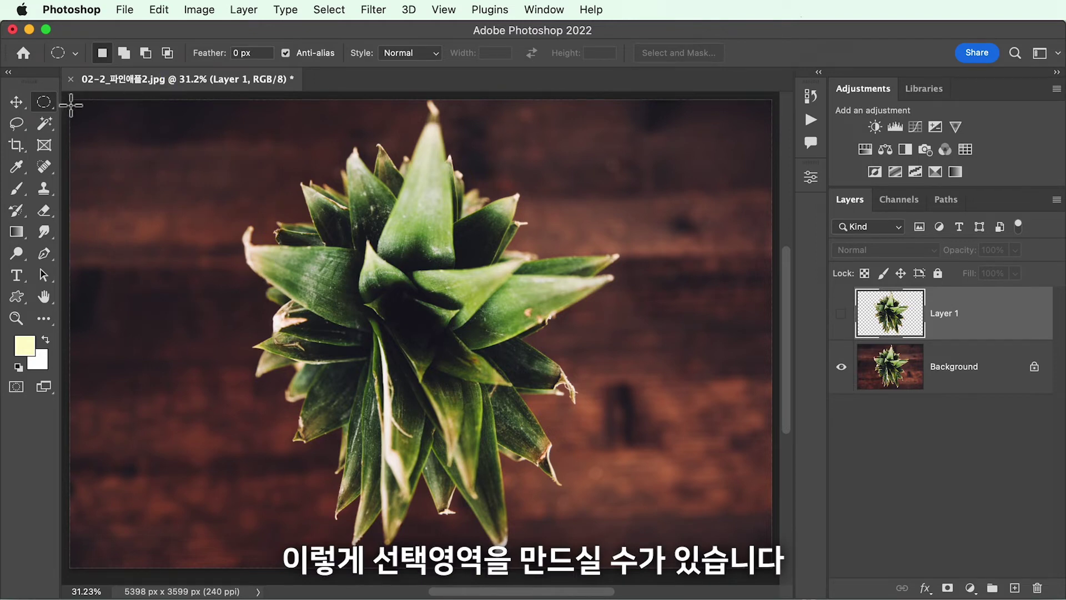
# - Draw a freehand Lasso selection in the background beside the pineapple's left leaves
pyautogui.click(14, 125)
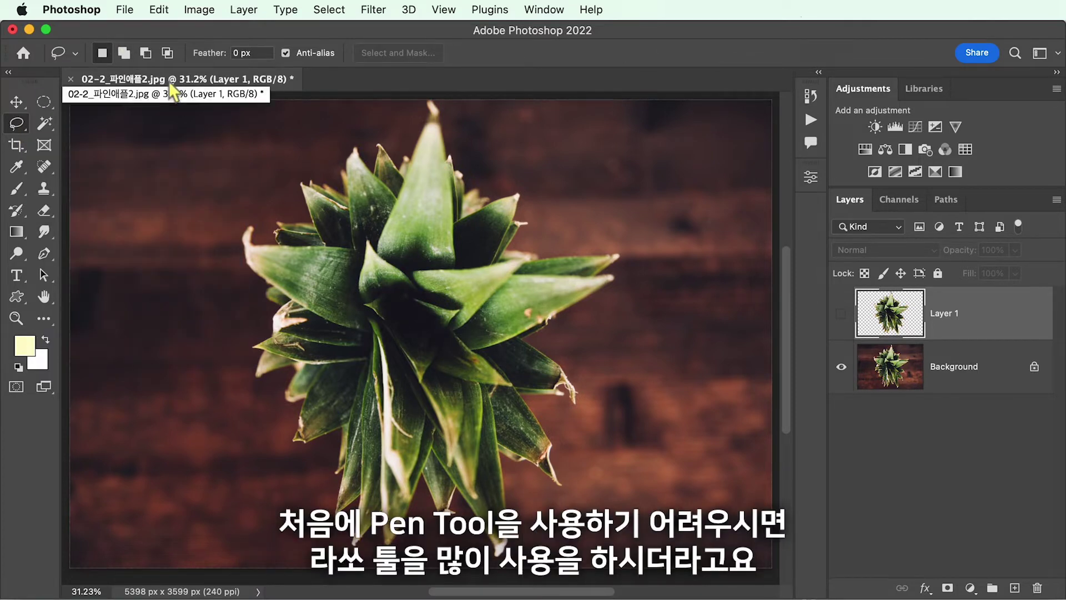
pyautogui.click(17, 126)
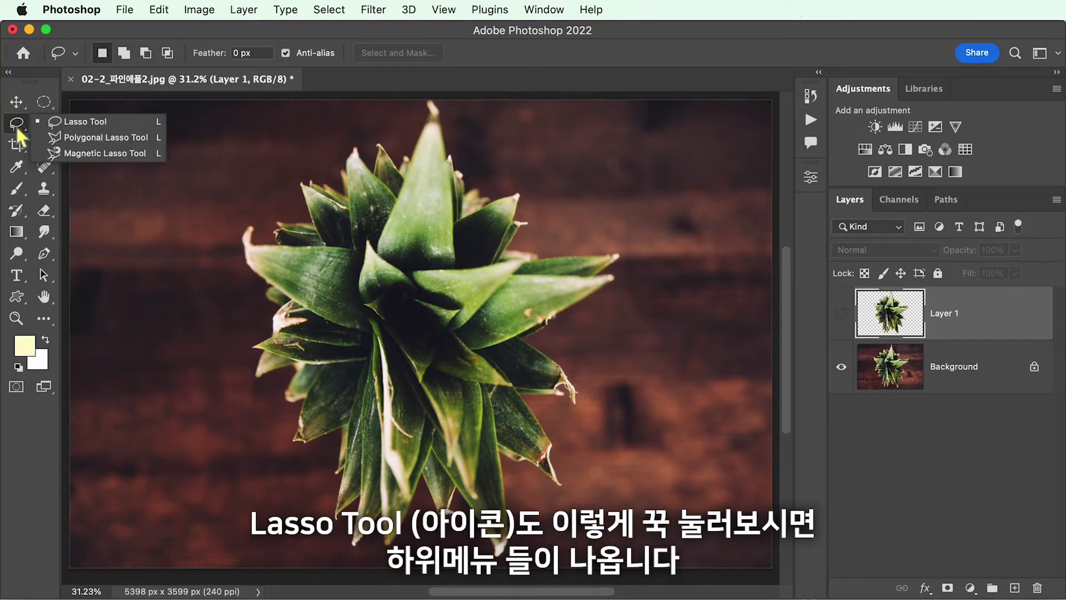
pyautogui.click(108, 127)
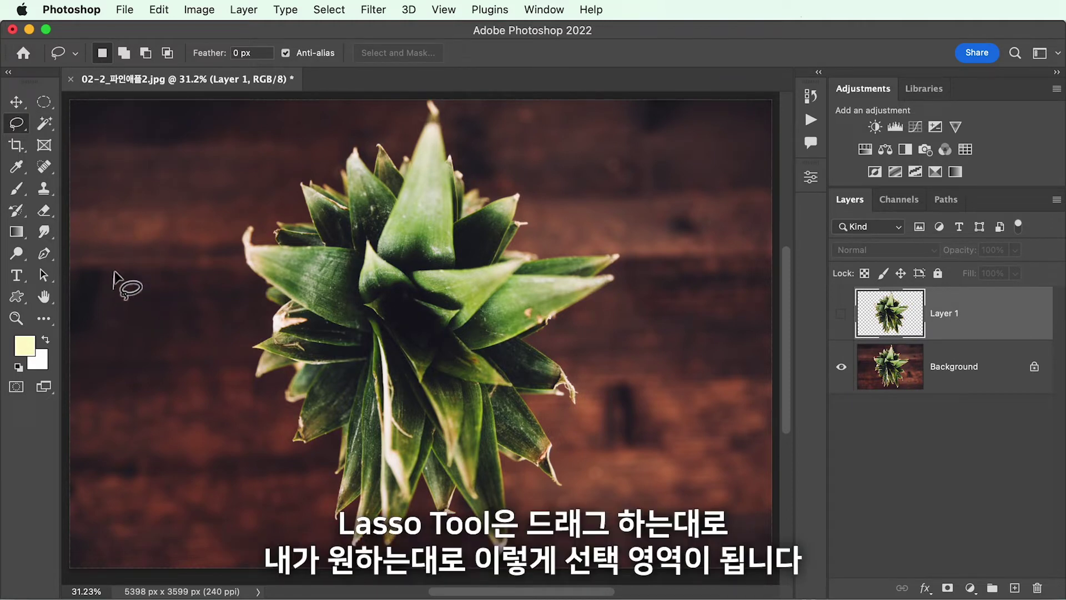
pyautogui.moveTo(153, 183)
pyautogui.mouseDown()
pyautogui.moveTo(198, 173)
pyautogui.moveTo(236, 190)
pyautogui.mouseUp()
pyautogui.moveTo(230, 244)
pyautogui.mouseDown()
pyautogui.moveTo(224, 327)
pyautogui.moveTo(202, 338)
pyautogui.moveTo(114, 288)
pyautogui.mouseUp()
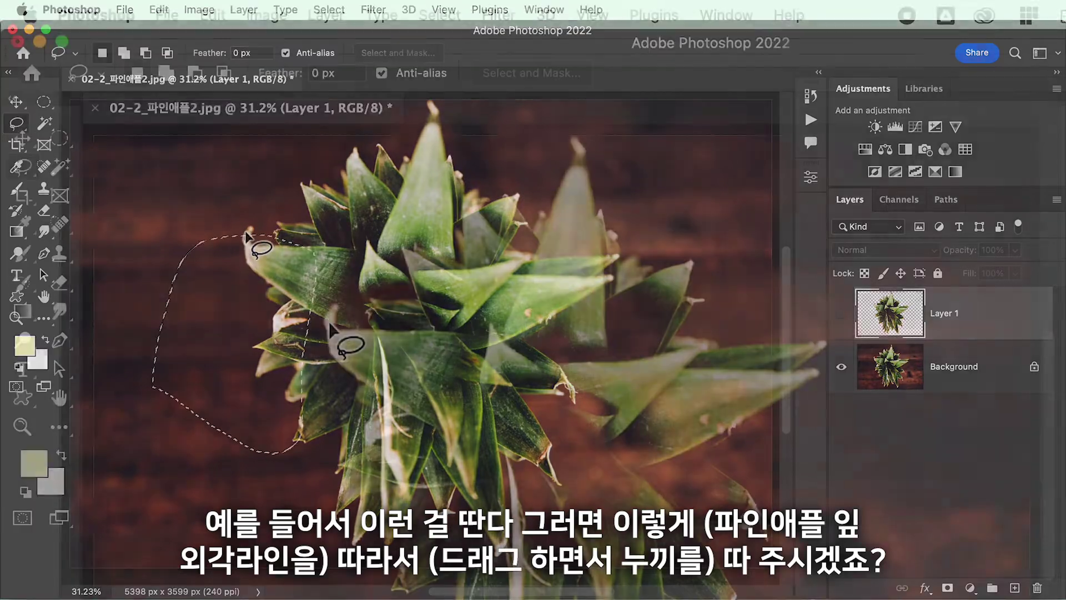
# - Trace the outline of the pineapple's leftmost leaf freehand with the Lasso, starting at its tip, and deselect
pyautogui.moveTo(246, 239)
pyautogui.mouseDown()
pyautogui.moveTo(247, 227)
pyautogui.moveTo(254, 244)
pyautogui.mouseUp()
pyautogui.moveTo(338, 327)
pyautogui.mouseDown()
pyautogui.moveTo(367, 326)
pyautogui.moveTo(370, 300)
pyautogui.moveTo(418, 300)
pyautogui.moveTo(407, 246)
pyautogui.moveTo(452, 281)
pyautogui.moveTo(459, 379)
pyautogui.moveTo(319, 336)
pyautogui.moveTo(332, 309)
pyautogui.mouseUp()
pyautogui.click(399, 397)
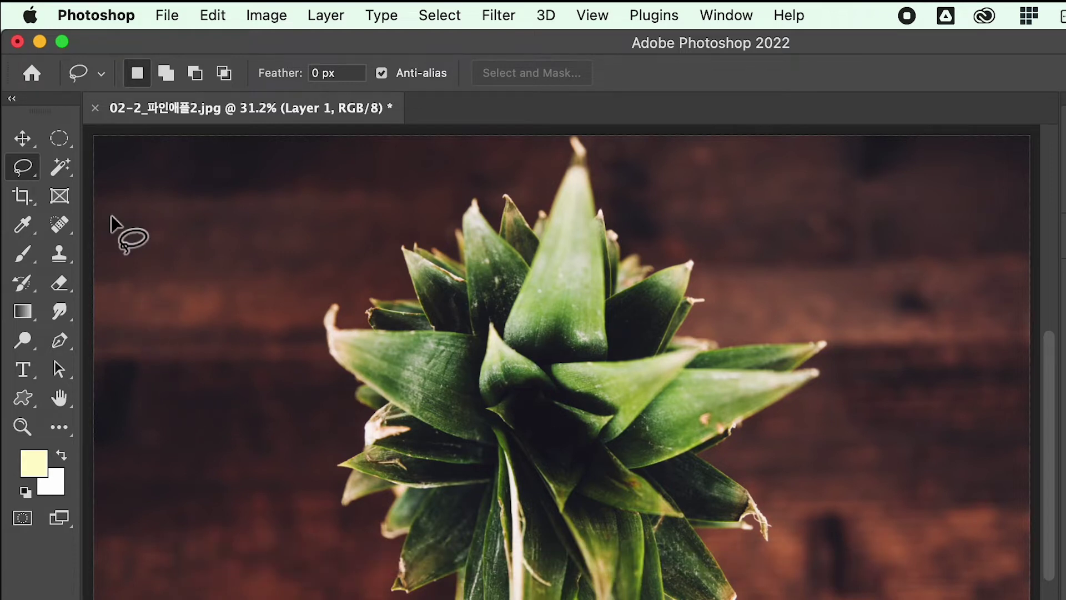
# - Outline the pineapple's upper-left leaves with the Polygonal Lasso, starting at the leftmost leaf tip, close the shape at its first point and deselect
pyautogui.rightClick(37, 177)
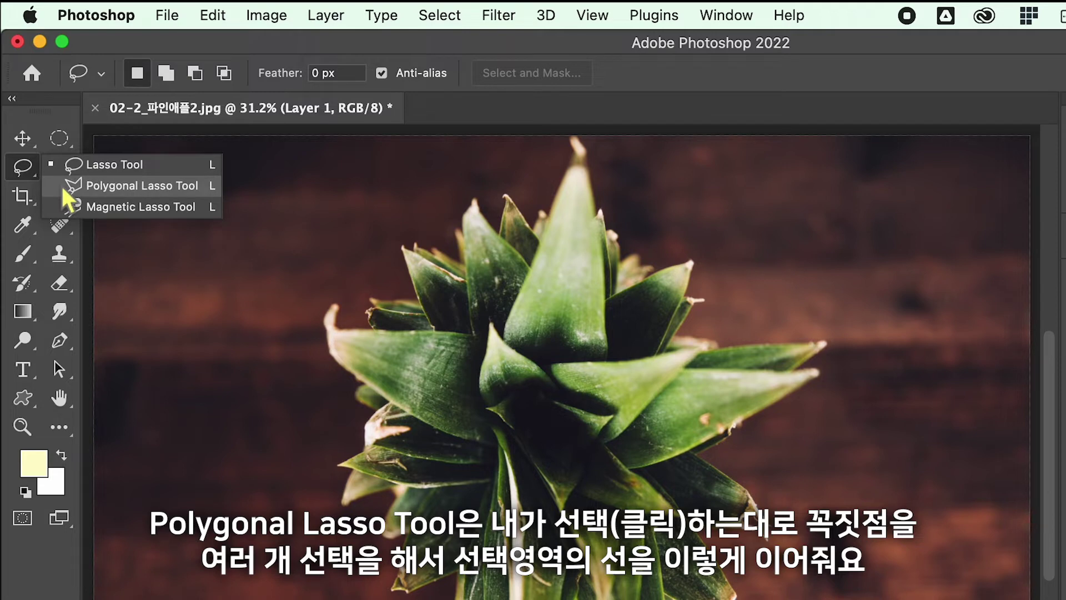
pyautogui.click(61, 186)
pyautogui.click(339, 304)
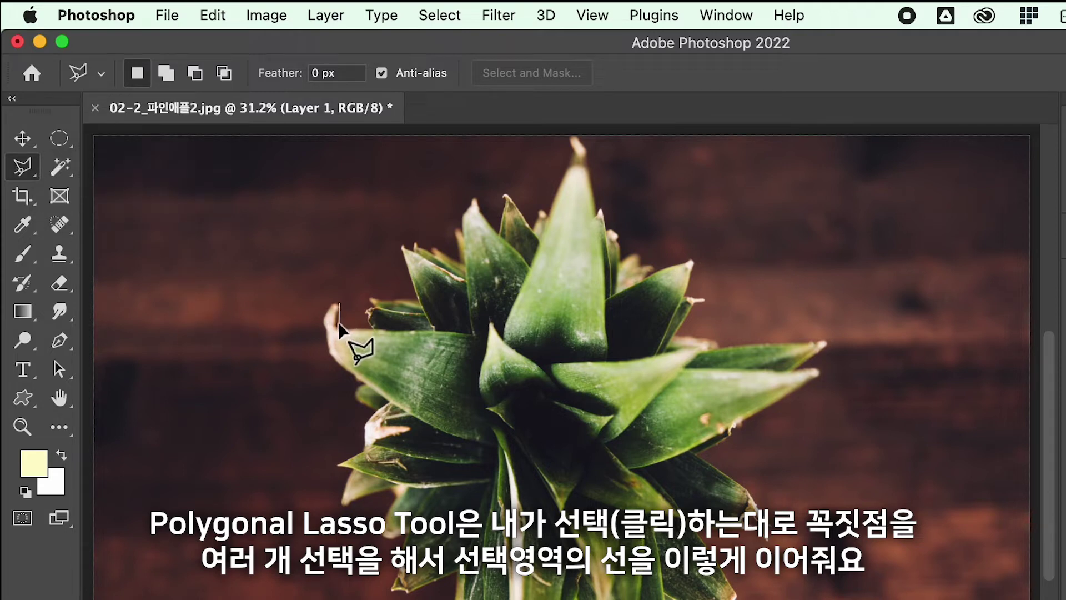
pyautogui.click(335, 326)
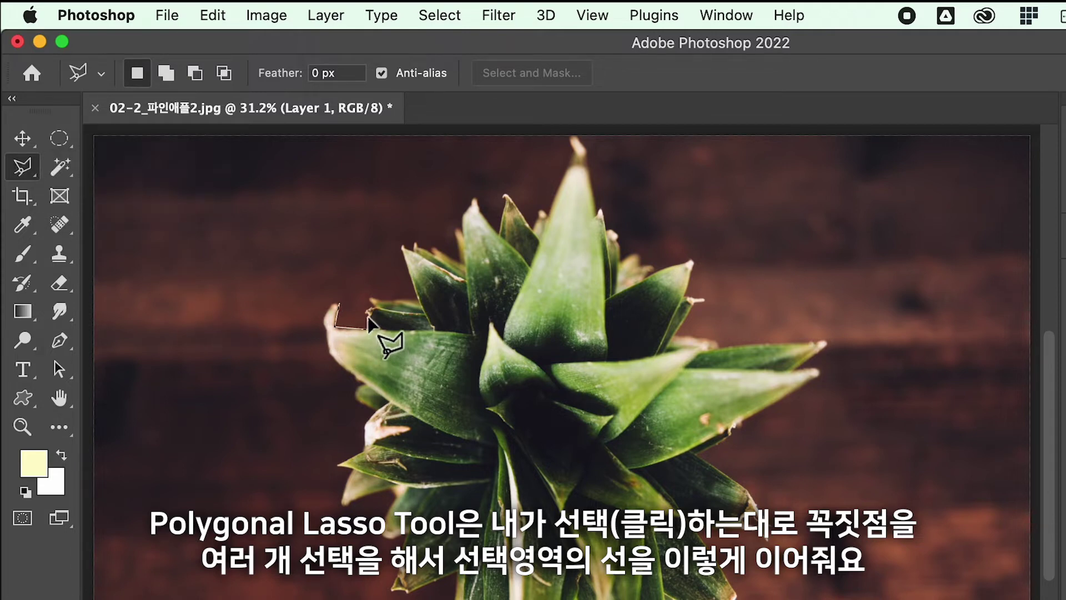
pyautogui.click(371, 299)
pyautogui.click(418, 301)
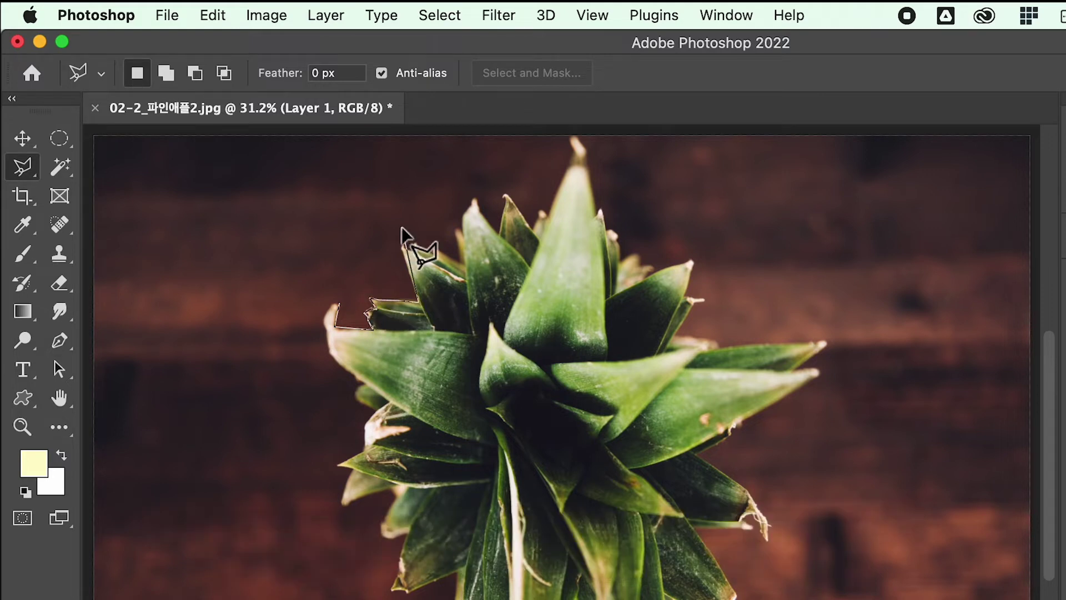
pyautogui.click(412, 245)
pyautogui.click(417, 249)
pyautogui.click(433, 244)
pyautogui.click(460, 261)
pyautogui.click(461, 279)
pyautogui.click(489, 371)
pyautogui.click(327, 354)
pyautogui.click(321, 314)
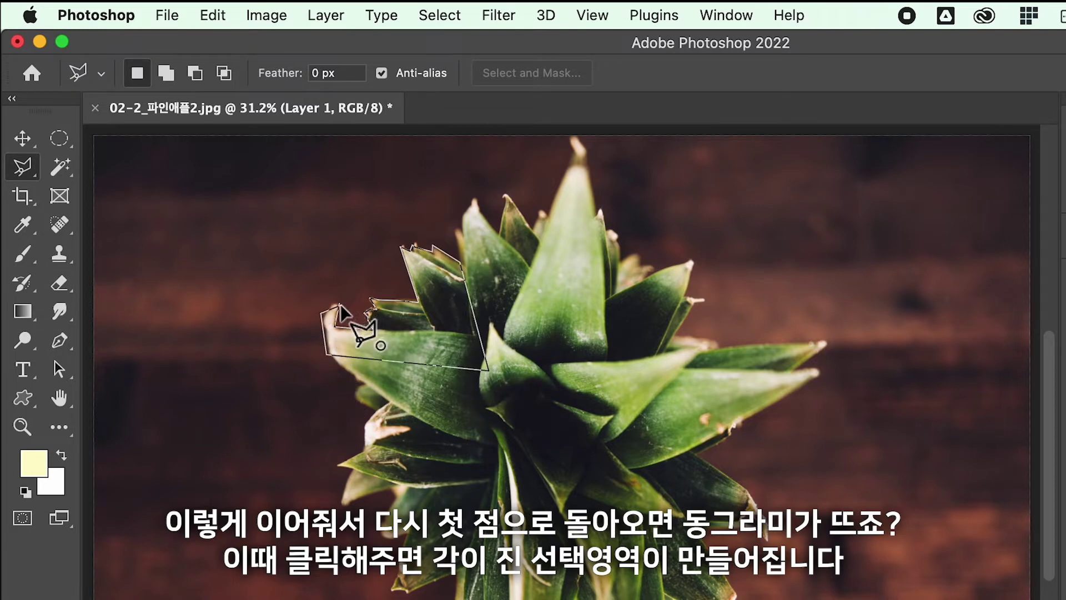
pyautogui.click(339, 306)
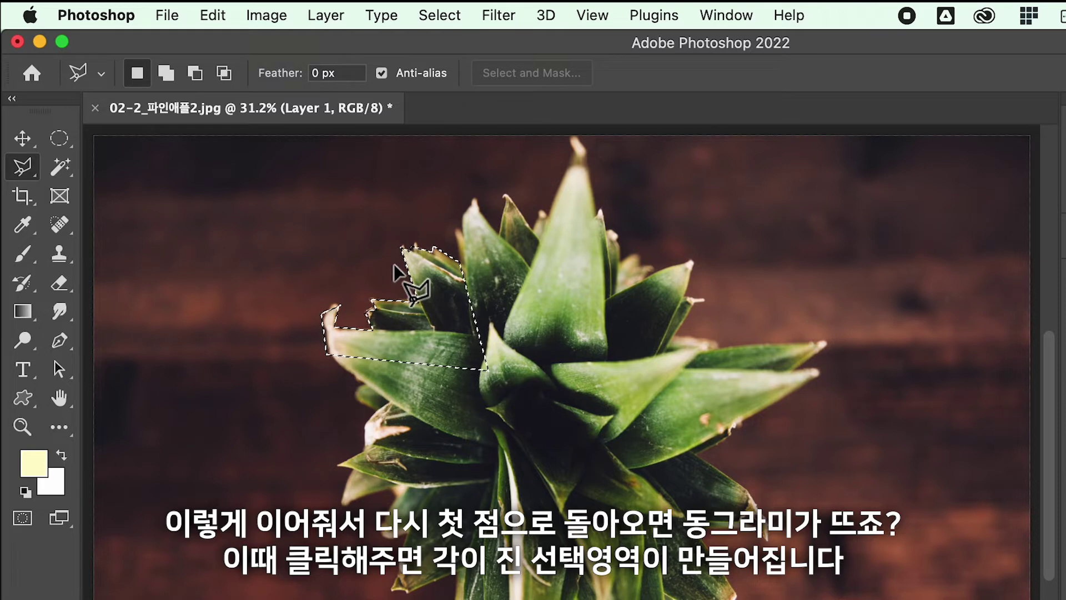
pyautogui.press('super+d')
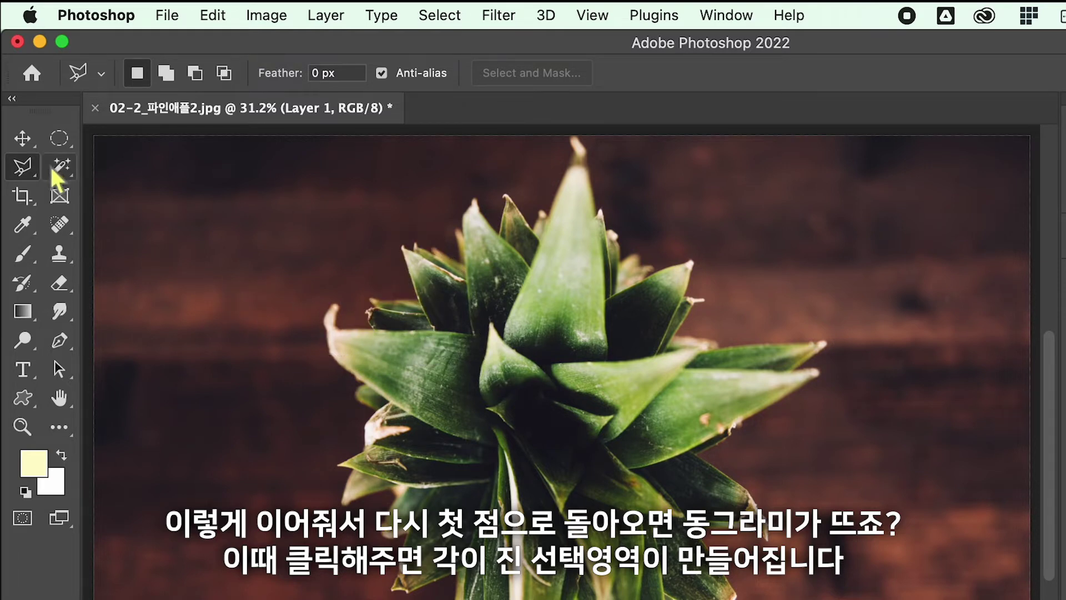
# - Trace the upper-left leaf edges with the Magnetic Lasso from the leftmost leaf tip, adding a manual anchor in the notch before the small narrow leaf
pyautogui.click(33, 177)
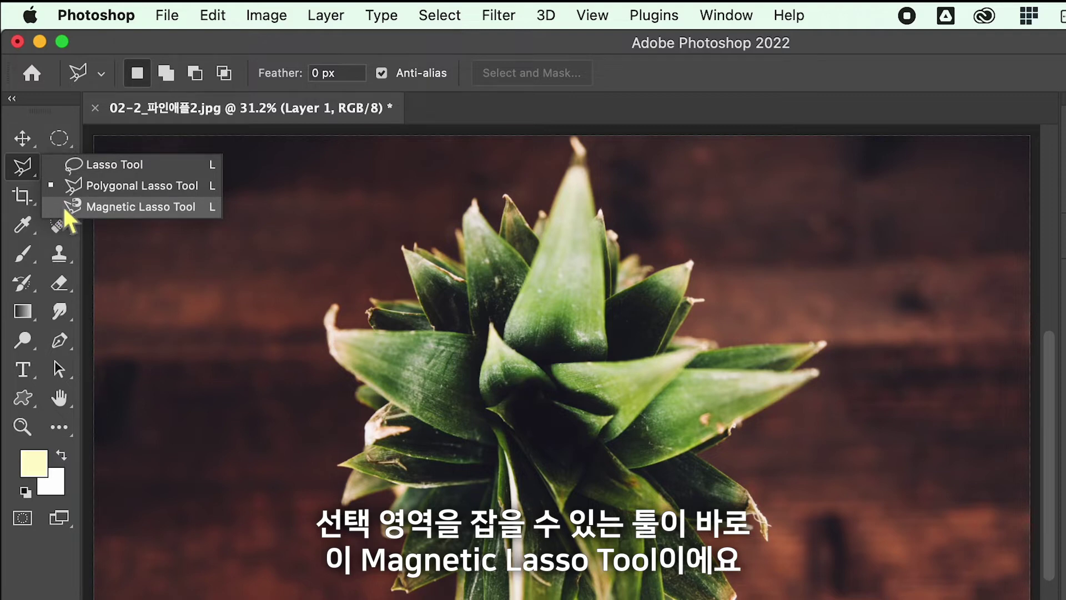
pyautogui.click(167, 209)
pyautogui.click(338, 305)
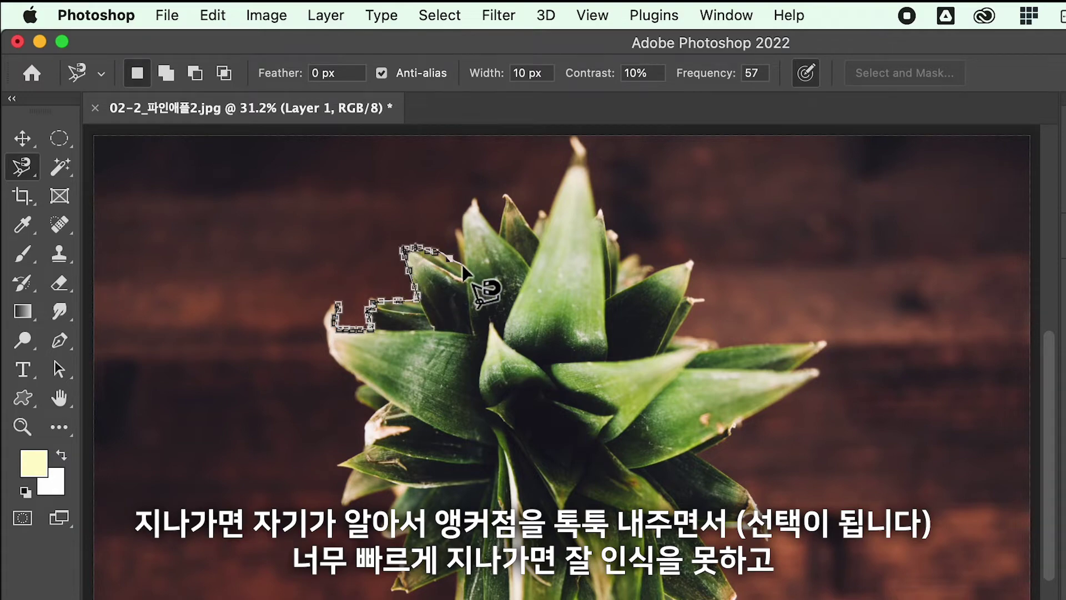
pyautogui.hscroll(1, 458, 258)
pyautogui.scroll(5, 456, 259)
pyautogui.scroll(8, 441, 259)
pyautogui.scroll(-1, 443, 259)
pyautogui.moveTo(445, 262); pyautogui.dragTo(466, 476)
pyautogui.click(485, 497)
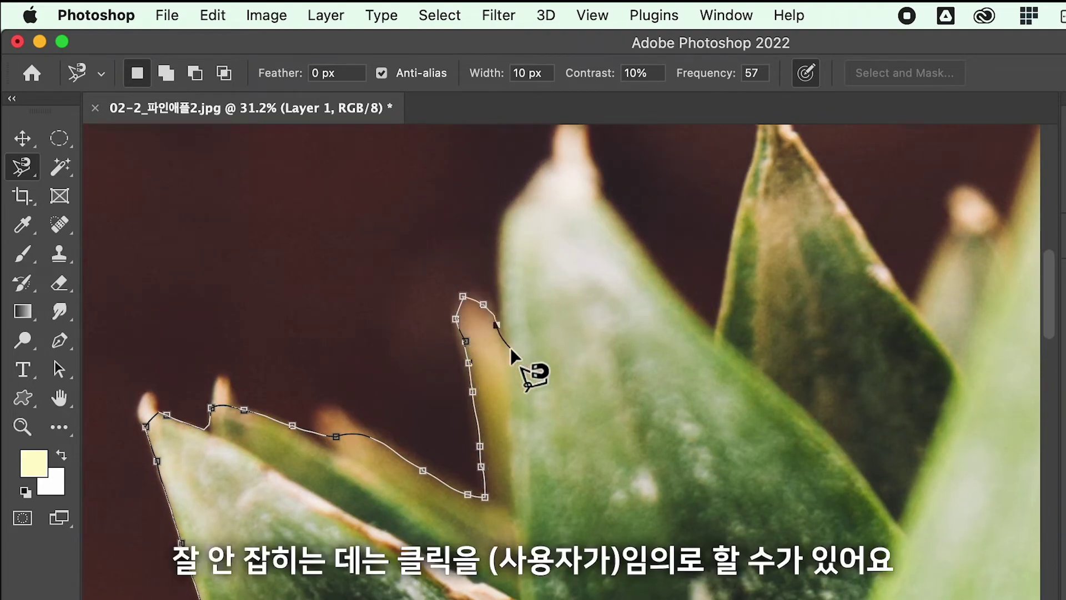
# - Continue the magnetic outline around the tip of the next large leaf and close it at the starting point
pyautogui.moveTo(507, 219)
pyautogui.mouseDown()
pyautogui.moveTo(507, 285)
pyautogui.moveTo(442, 318)
pyautogui.mouseUp()
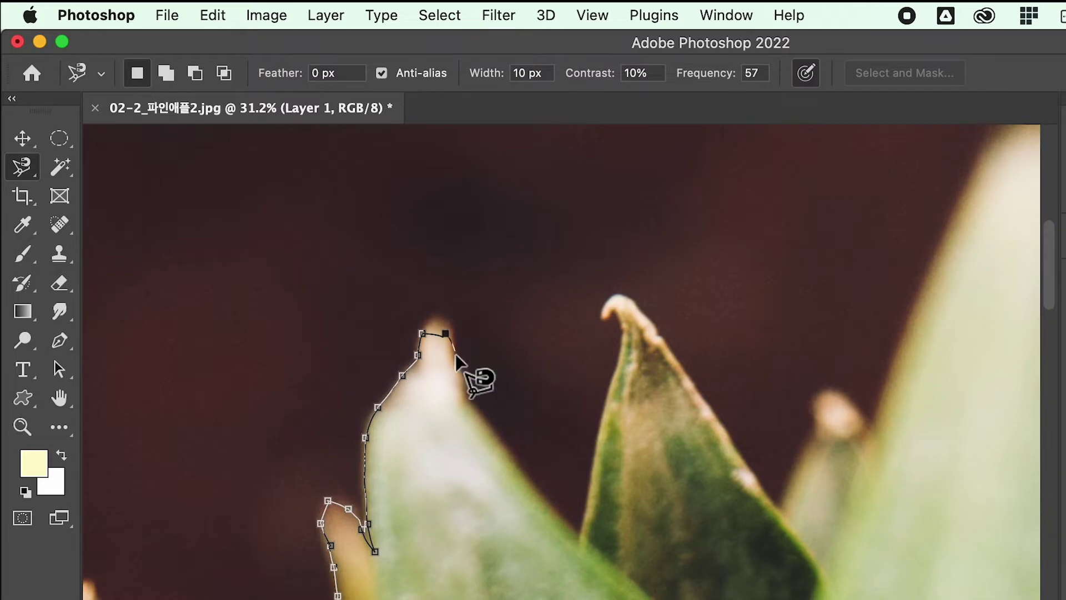
pyautogui.scroll(2, 608, 584)
pyautogui.scroll(-5, 591, 551)
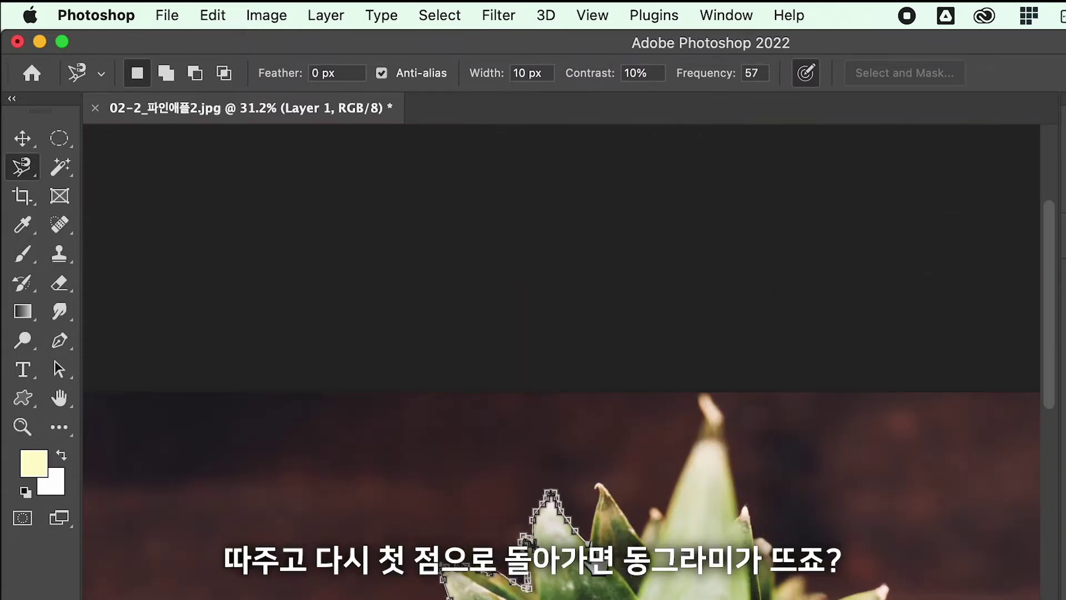
pyautogui.moveTo(589, 552); pyautogui.dragTo(562, 233)
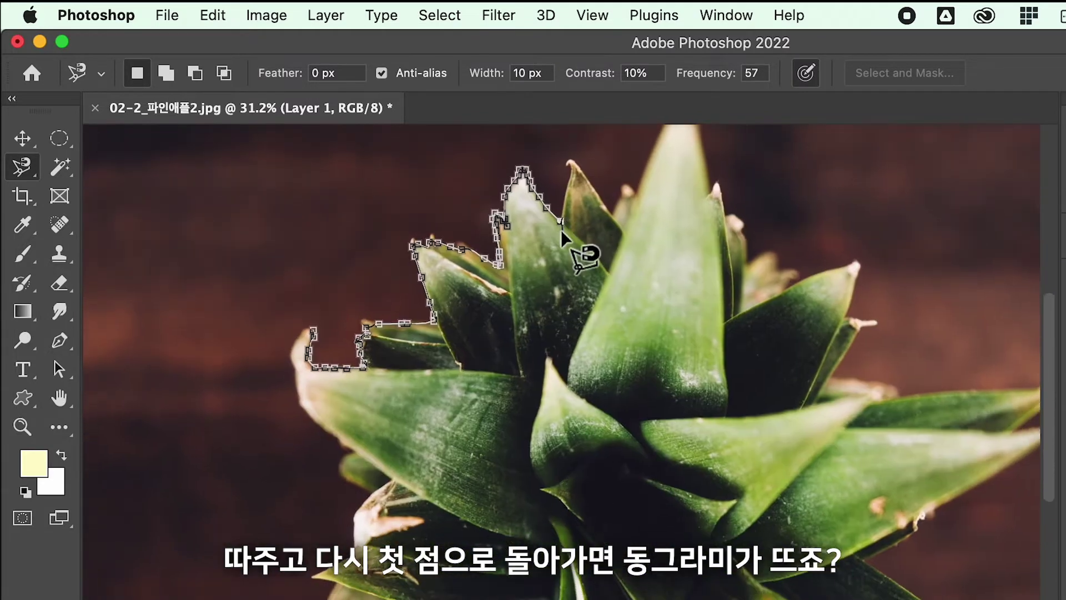
pyautogui.click(315, 332)
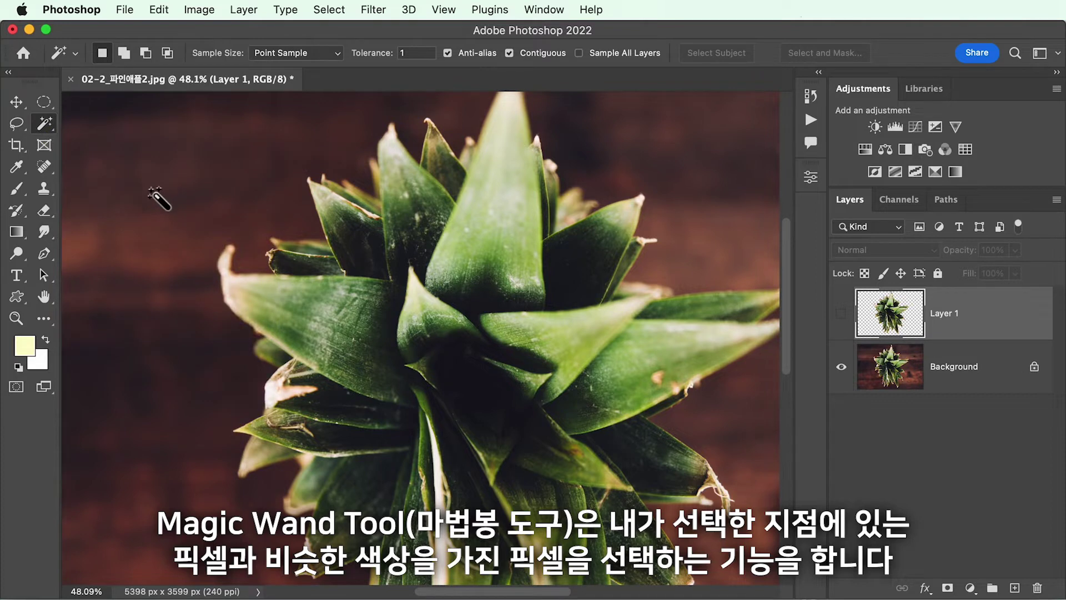
# - Delete Layer 1 and, with the Magic Wand tolerance set to 255, select from the dark wood left of the pineapple on the Background
pyautogui.press('super+0')
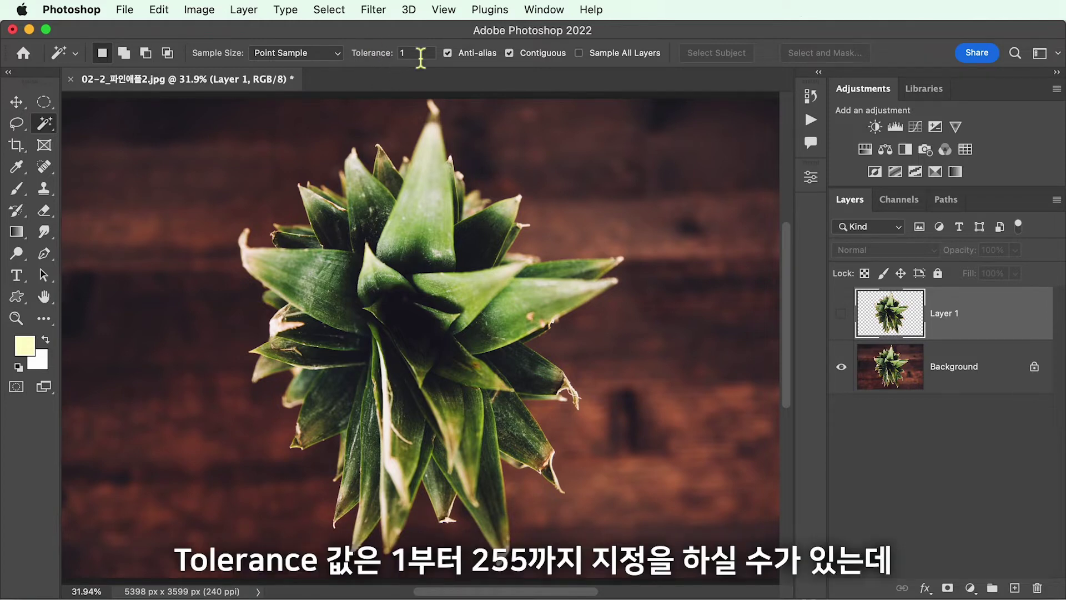
pyautogui.press('Return')
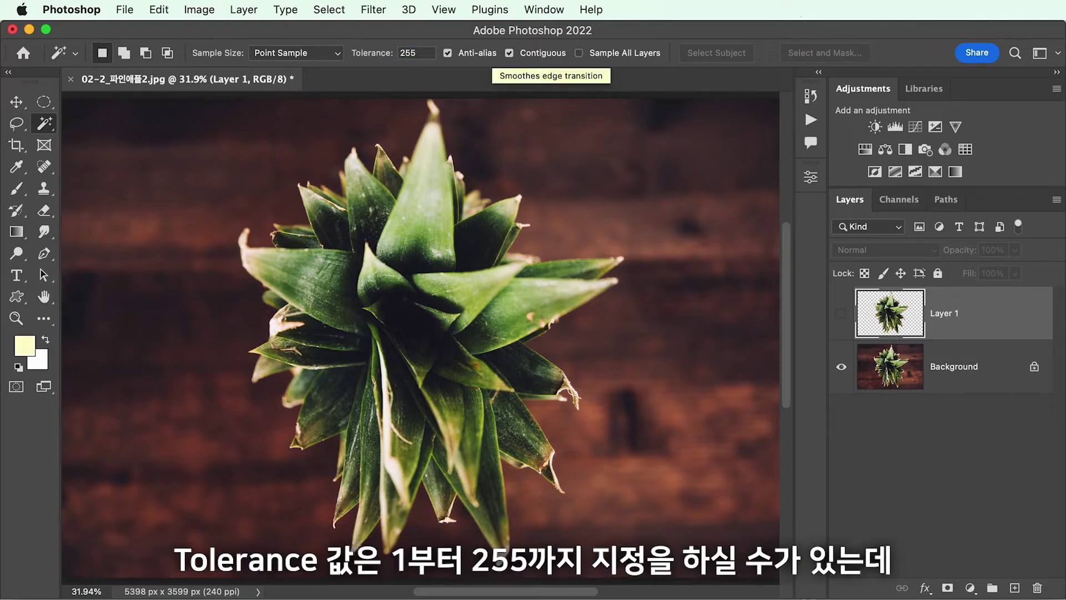
pyautogui.press('Delete')
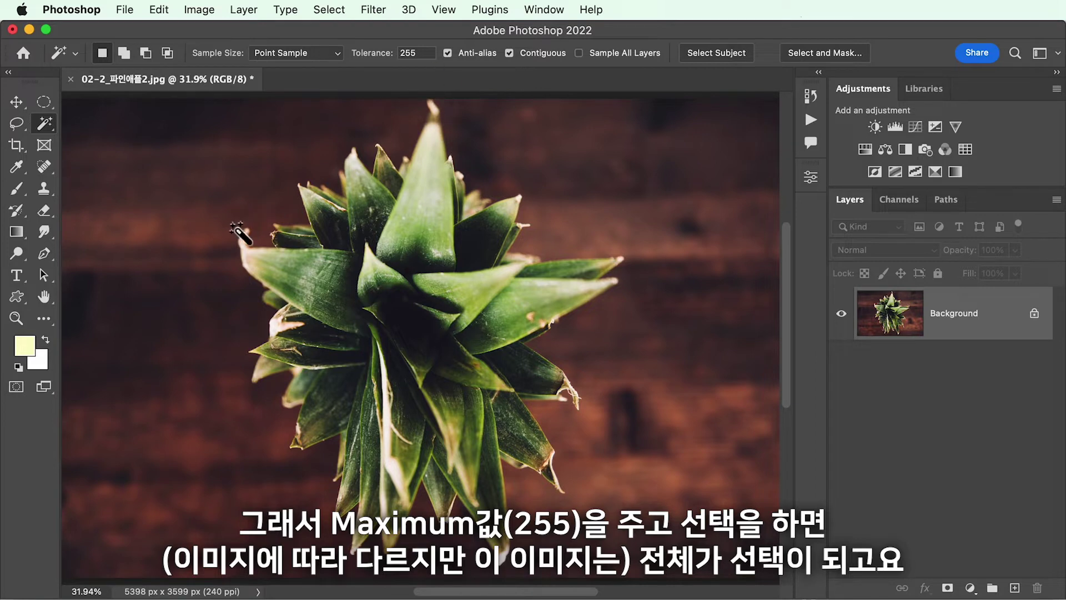
pyautogui.click(199, 224)
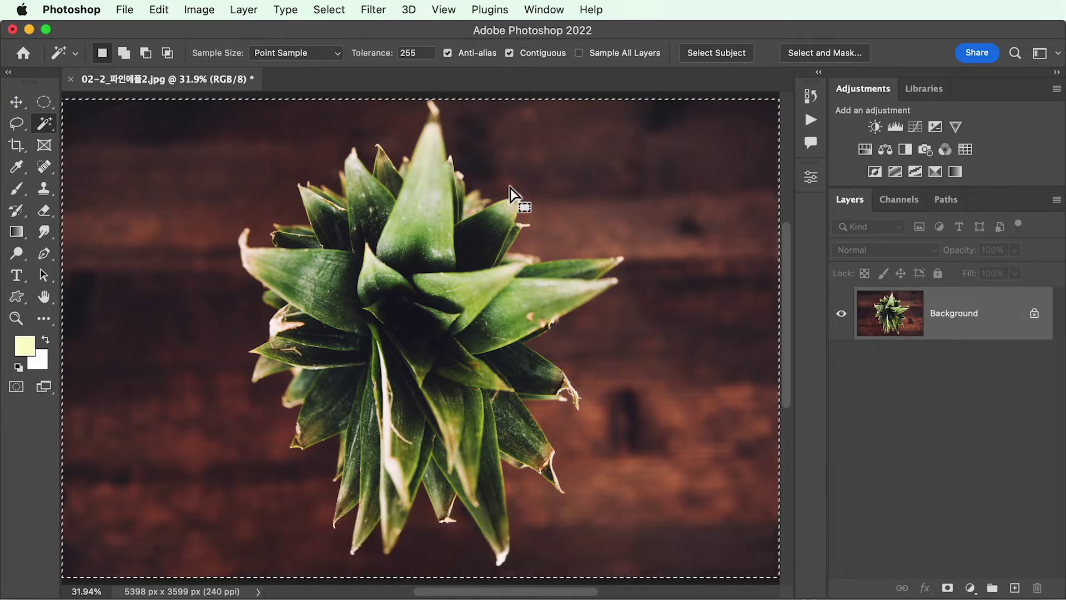
# - Set the Magic Wand tolerance to 1, clear the selection and select from the reddish wood left of the pineapple
pyautogui.click(426, 52)
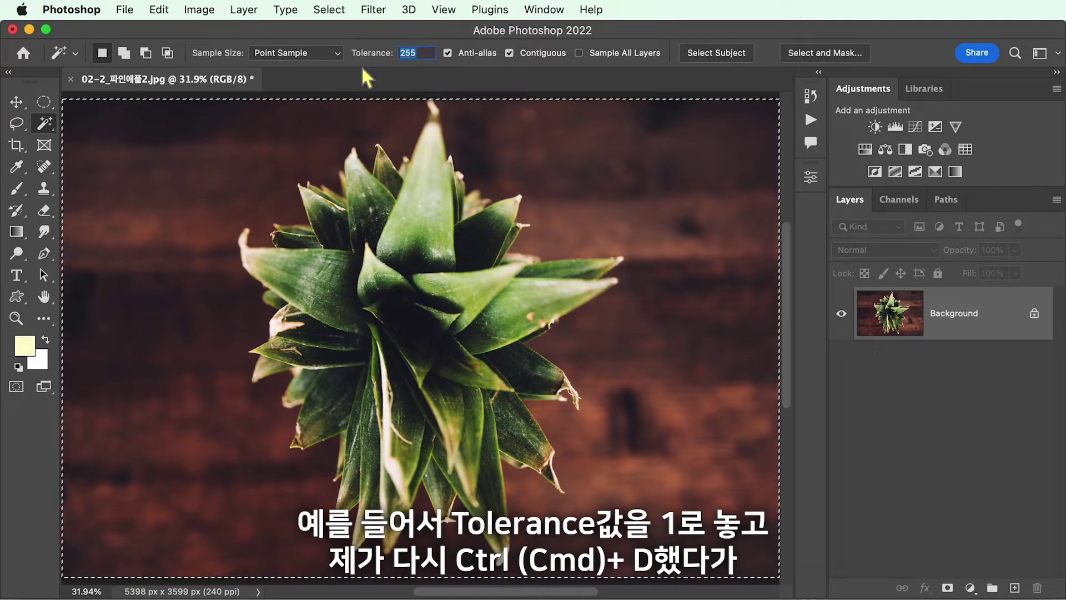
pyautogui.write('1')
pyautogui.press('super+d')
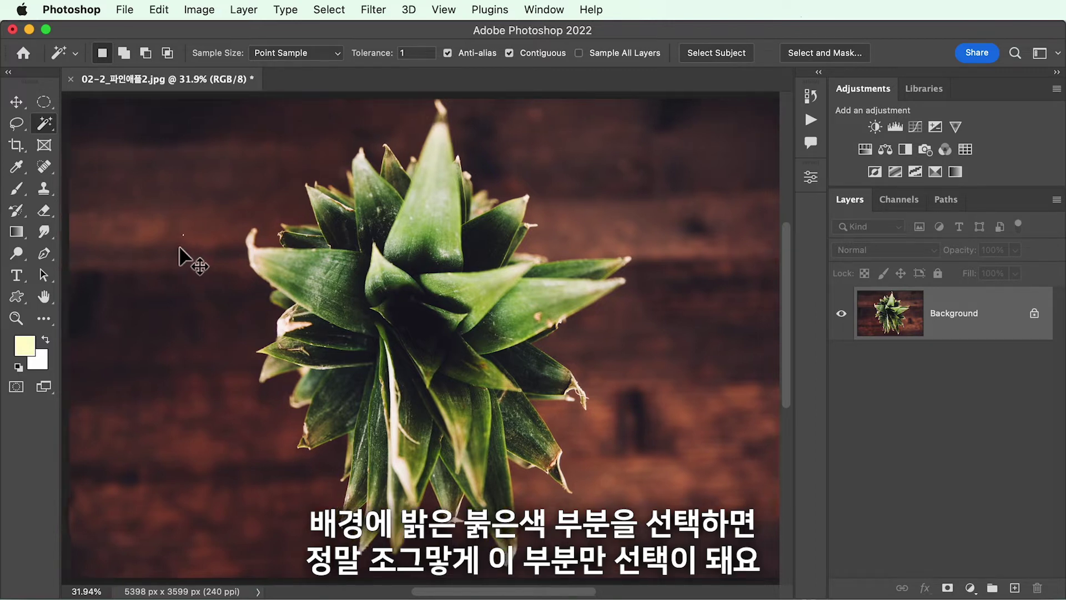
pyautogui.scroll(5, 189, 245)
pyautogui.scroll(4, 202, 248)
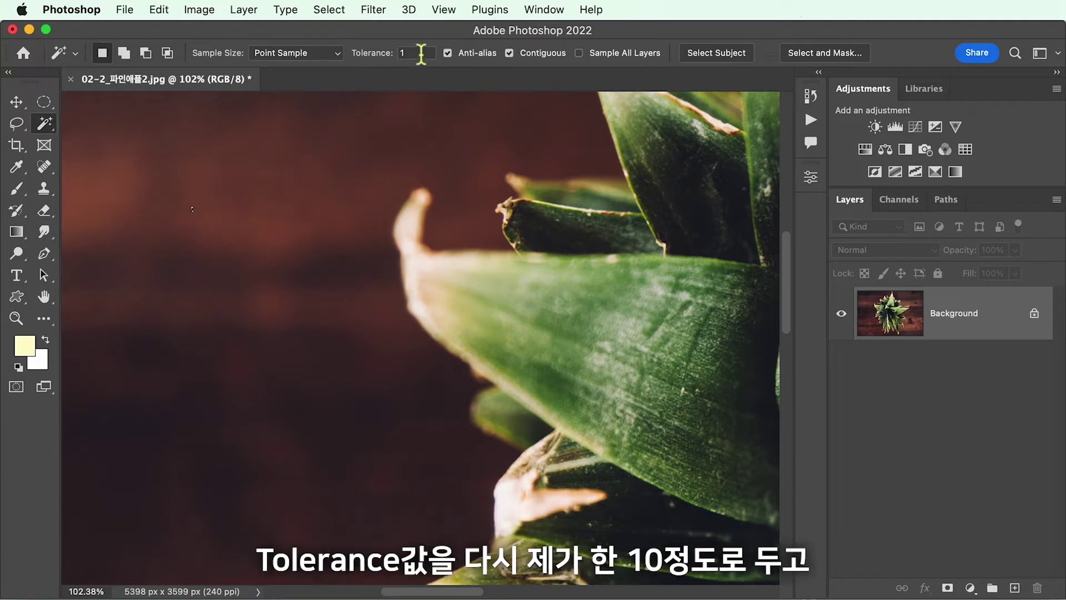
# - Raise the tolerance to 10, select from the same reddish wood spot left of the pineapple and deselect
pyautogui.press('Return')
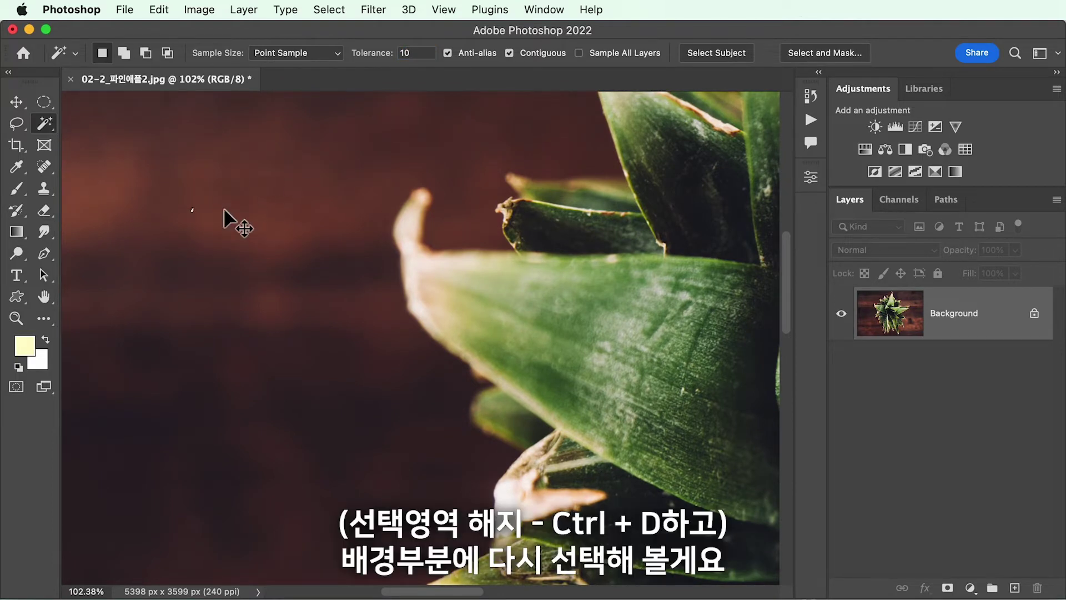
pyautogui.scroll(-5, 231, 218)
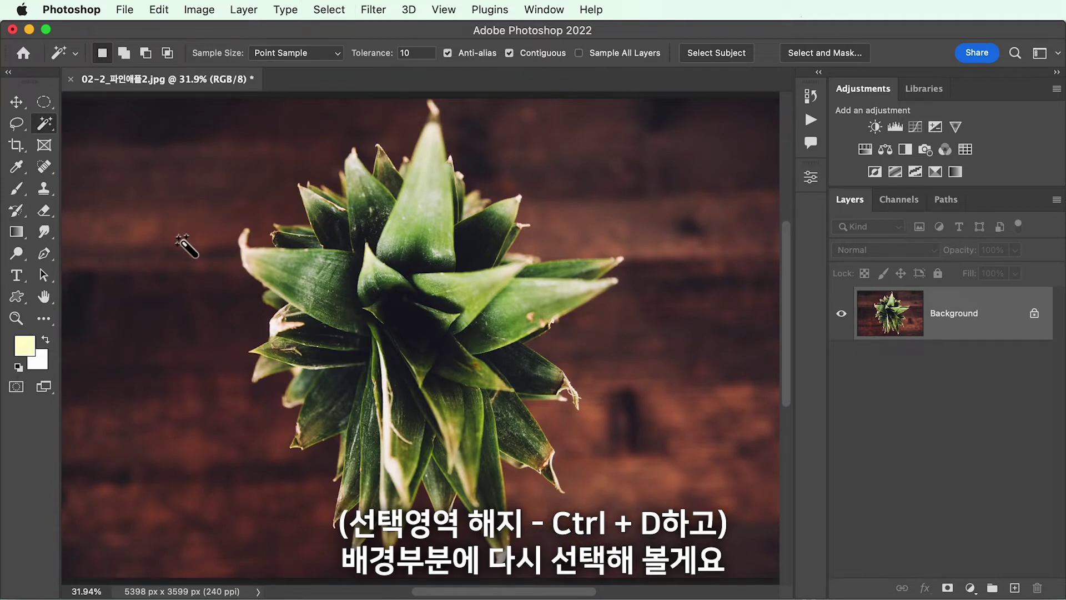
pyautogui.click(189, 238)
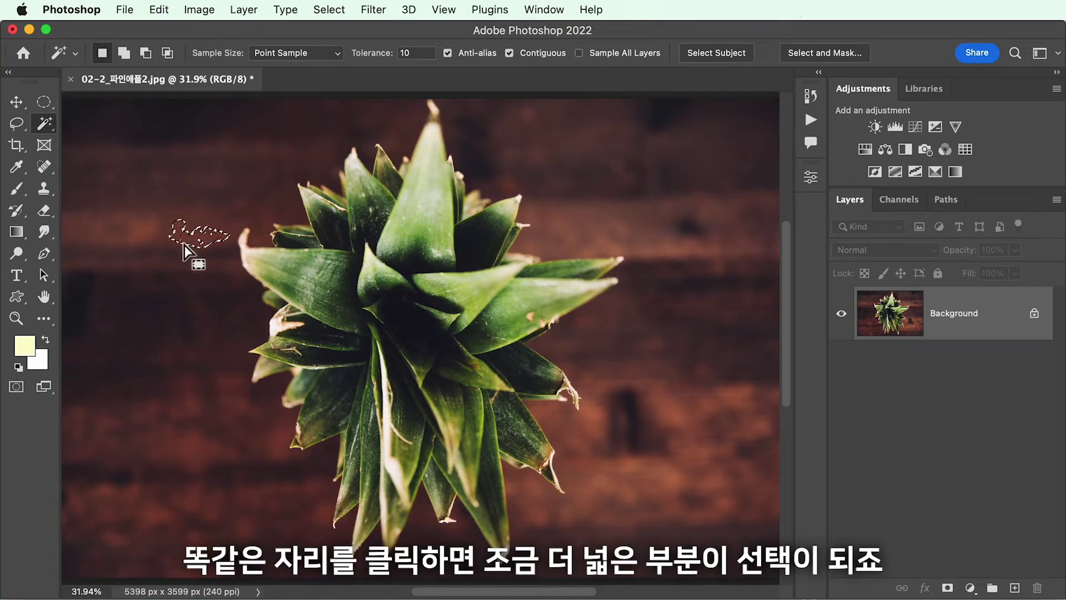
pyautogui.press('super+d')
# - Set the tolerance to 50, select from the same wood spot once more and clear the selection
pyautogui.click(415, 54)
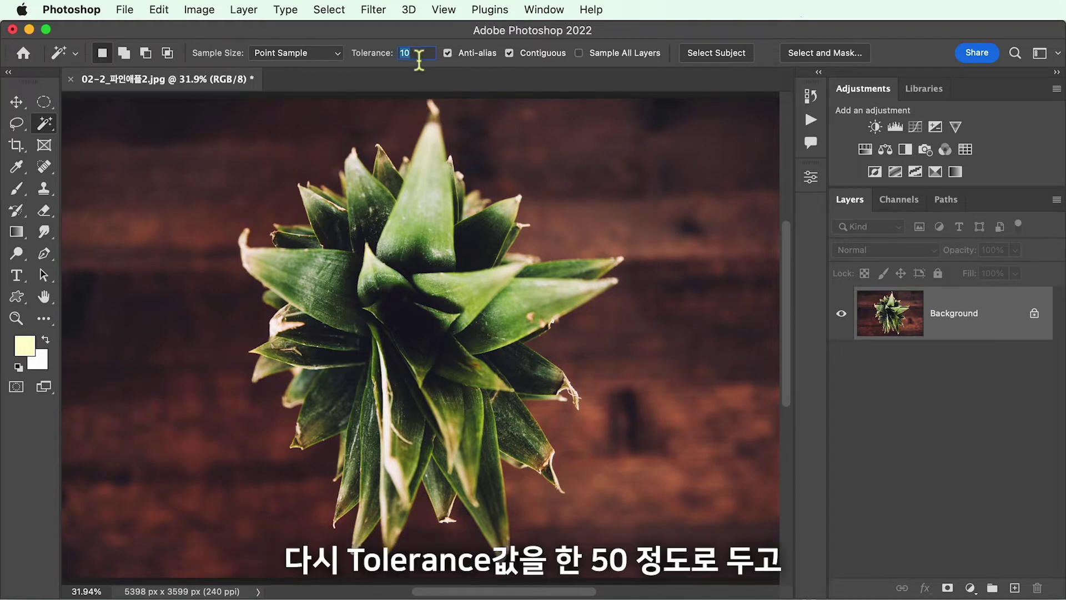
pyautogui.write('5')
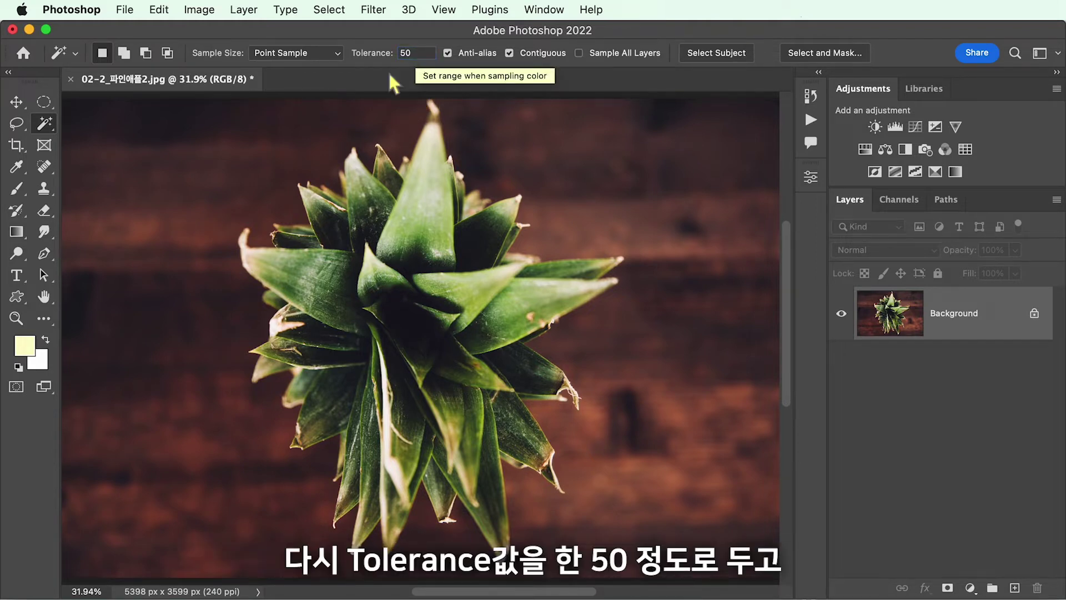
pyautogui.click(188, 242)
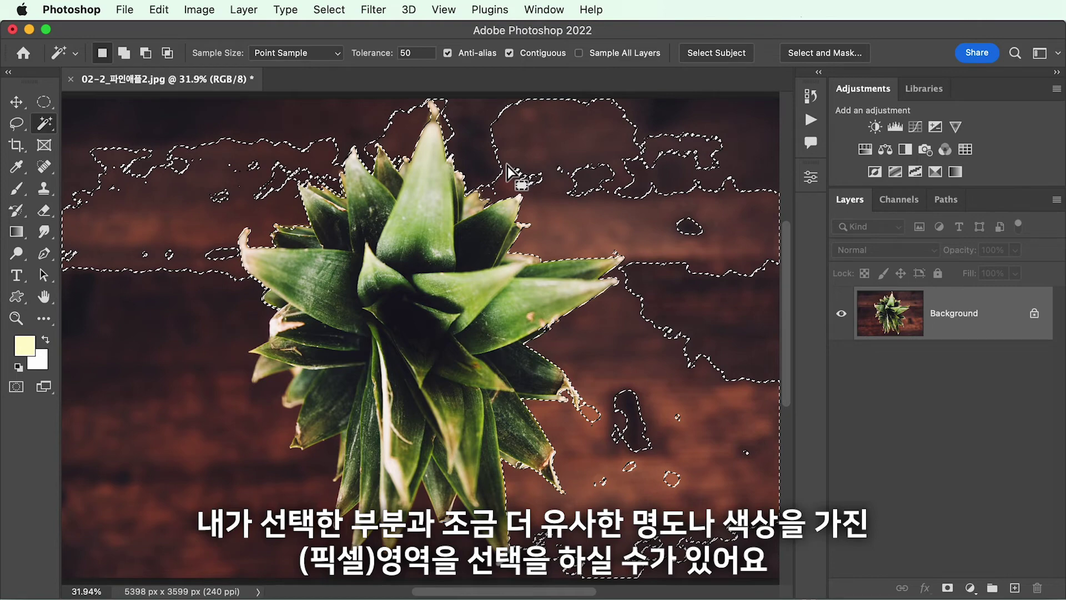
pyautogui.press('super+d')
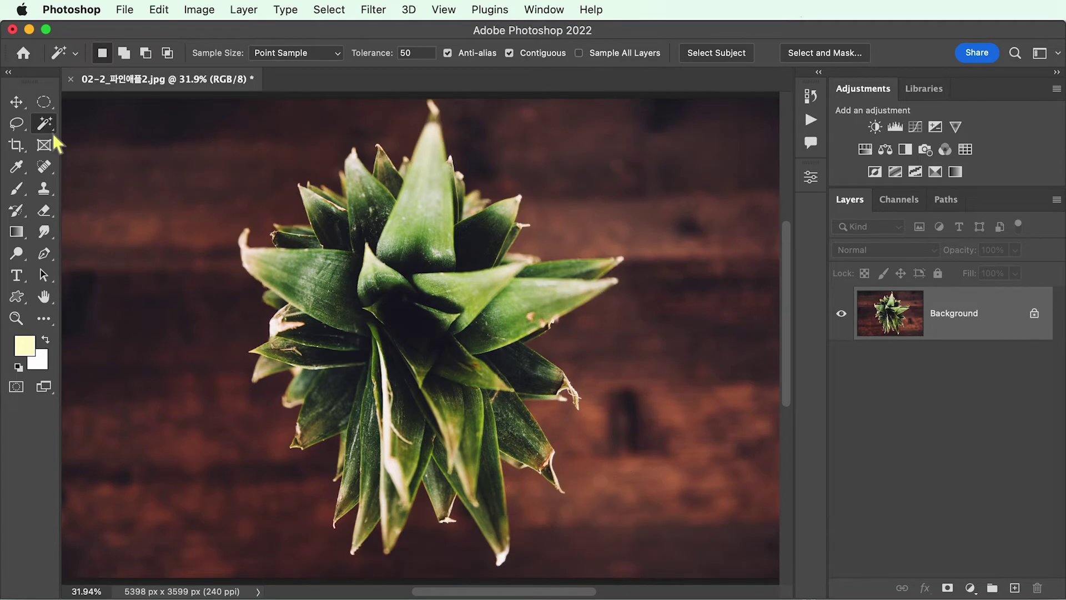
# - Select the pineapple leaves with the Quick Selection tool, brushing from the left leaf across the centre, lower and outer leaves
pyautogui.rightClick(53, 133)
pyautogui.click(79, 138)
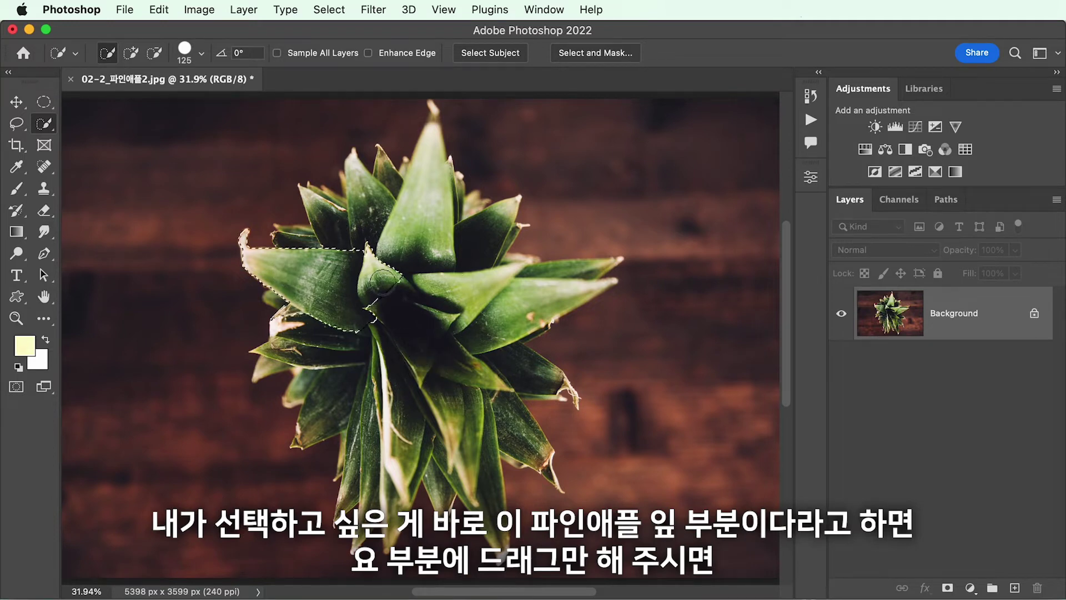
pyautogui.moveTo(472, 261)
pyautogui.mouseDown()
pyautogui.moveTo(534, 334)
pyautogui.moveTo(489, 426)
pyautogui.mouseUp()
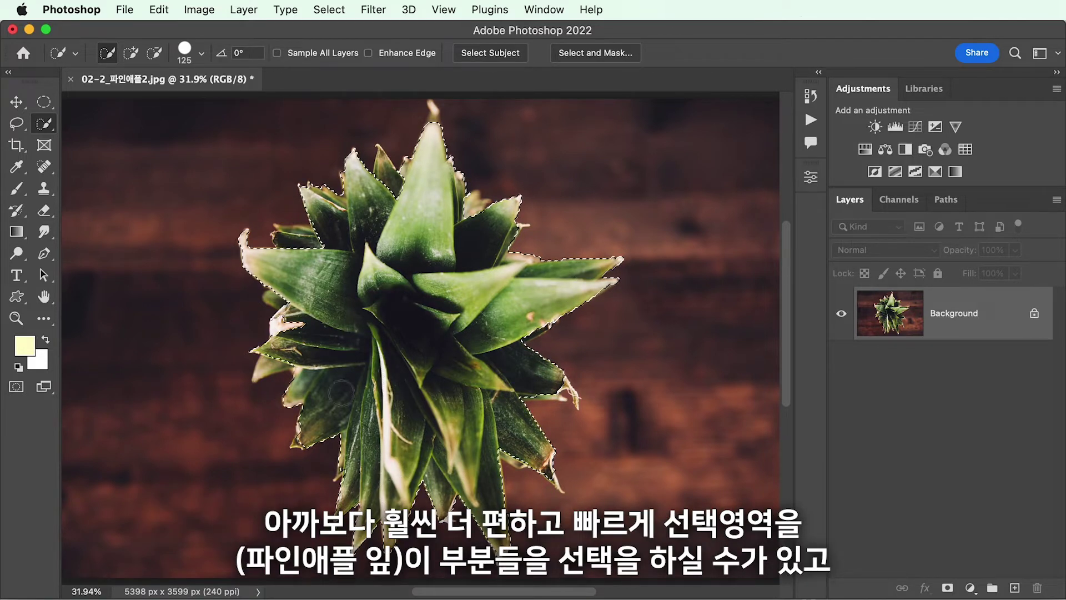
pyautogui.moveTo(299, 343)
pyautogui.mouseDown()
pyautogui.moveTo(279, 363)
pyautogui.moveTo(291, 292)
pyautogui.mouseUp()
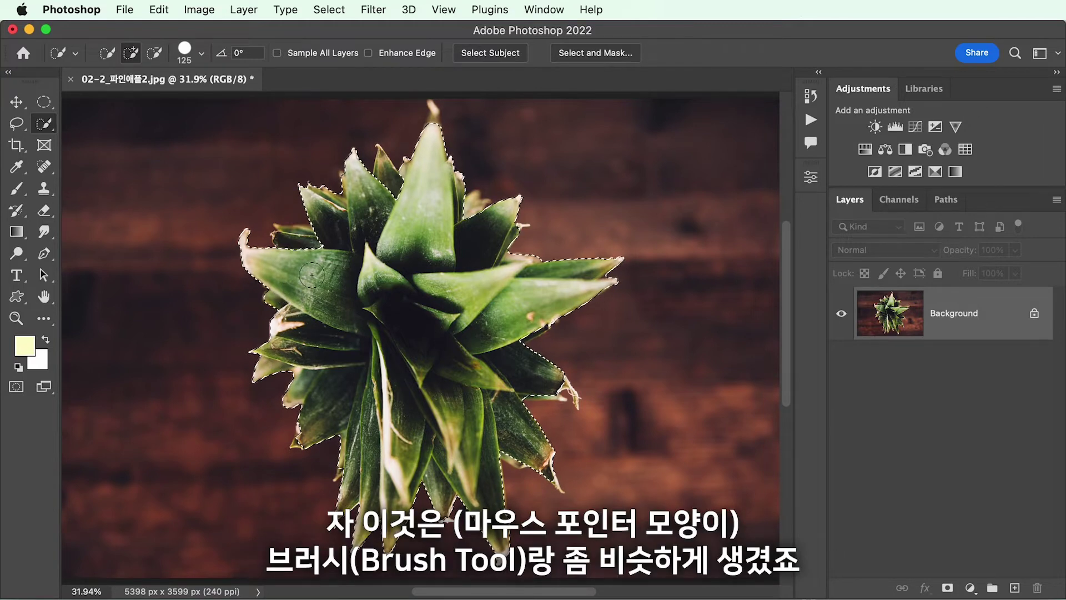
pyautogui.moveTo(311, 275); pyautogui.dragTo(307, 253)
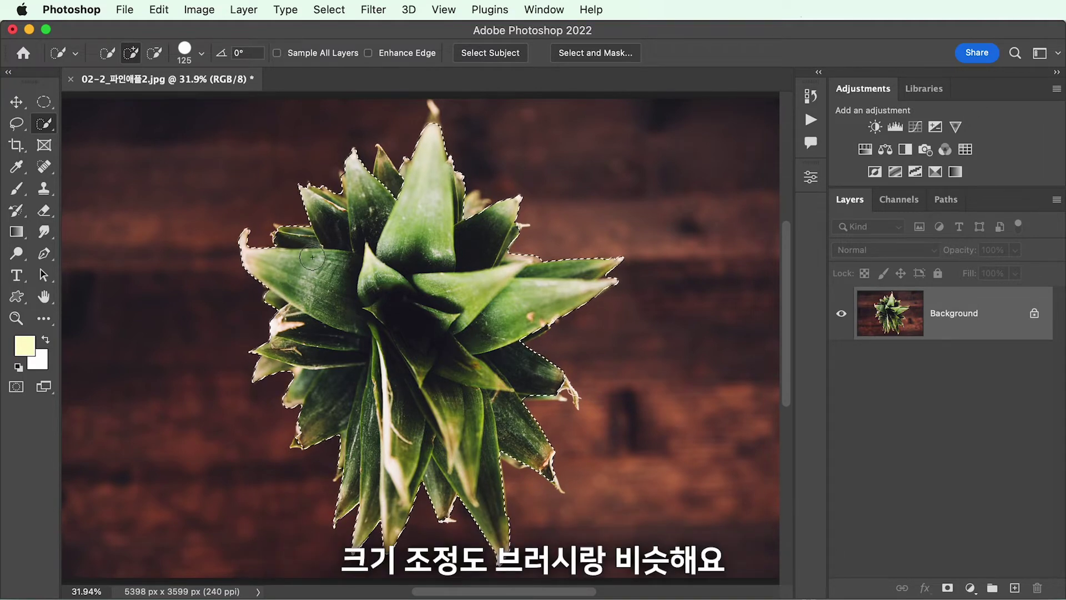
# - Shrink the Quick Selection brush to 30, enlarge it to 100 and reduce it to 45
pyautogui.press('[')
pyautogui.press('[')
pyautogui.press('[')
pyautogui.press('[')
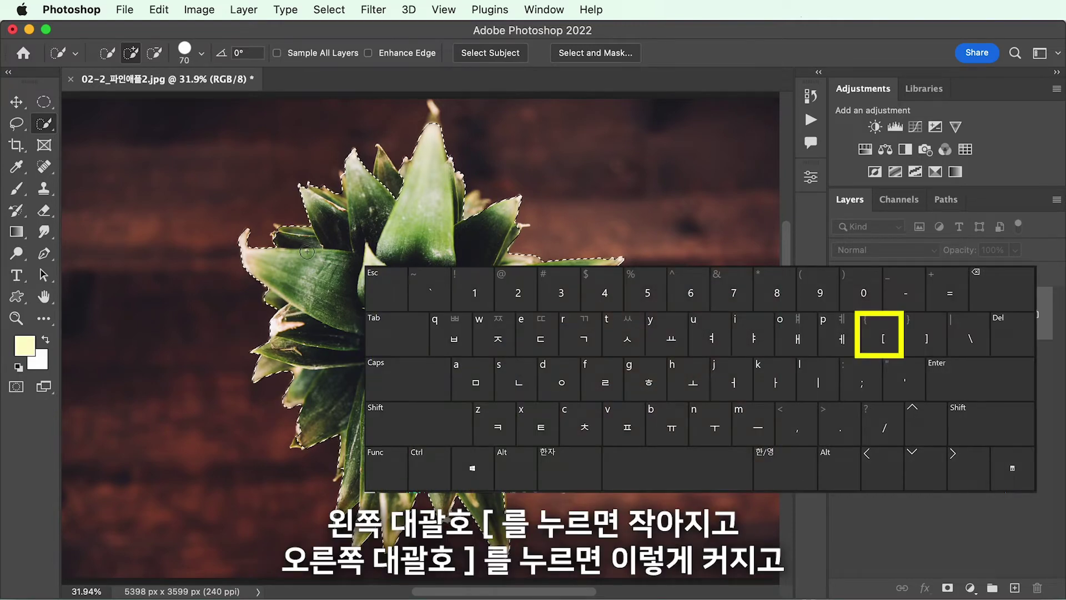
pyautogui.press('[')
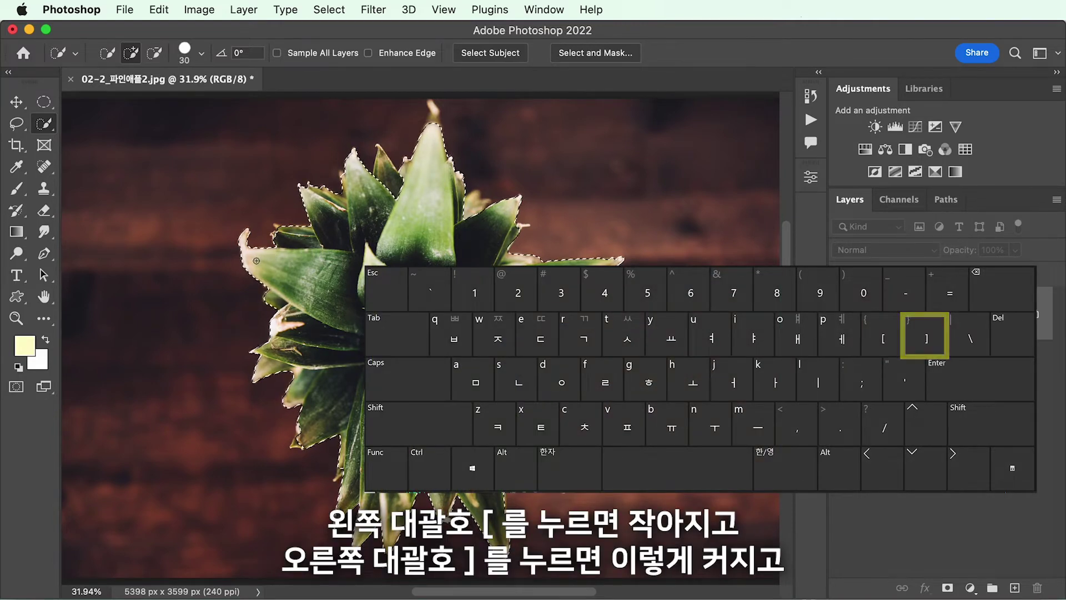
pyautogui.press(']')
pyautogui.press(']')
pyautogui.press(']')
pyautogui.press(']')
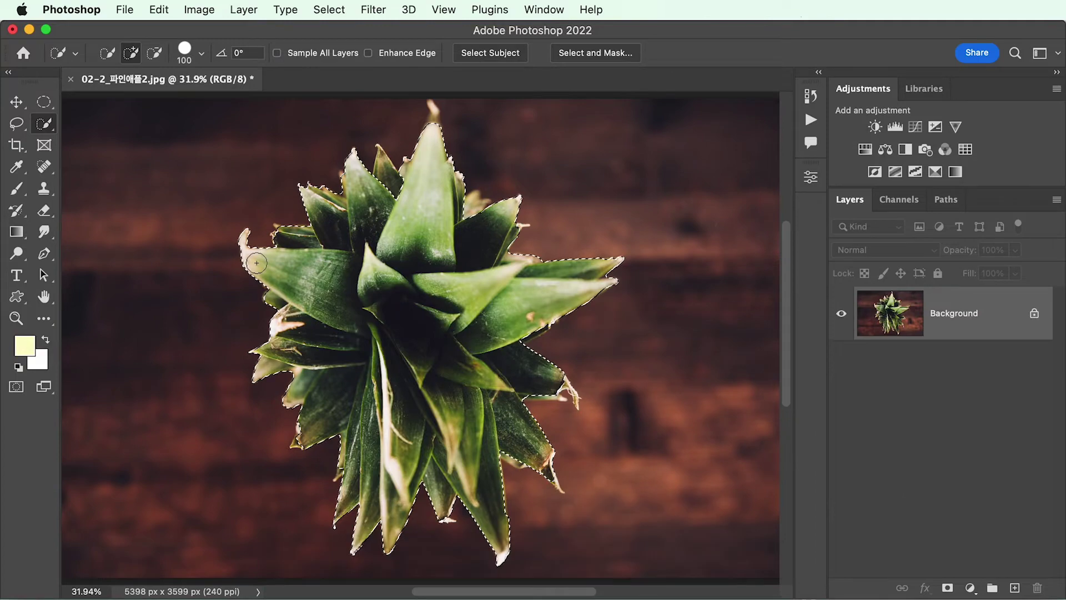
pyautogui.press('[')
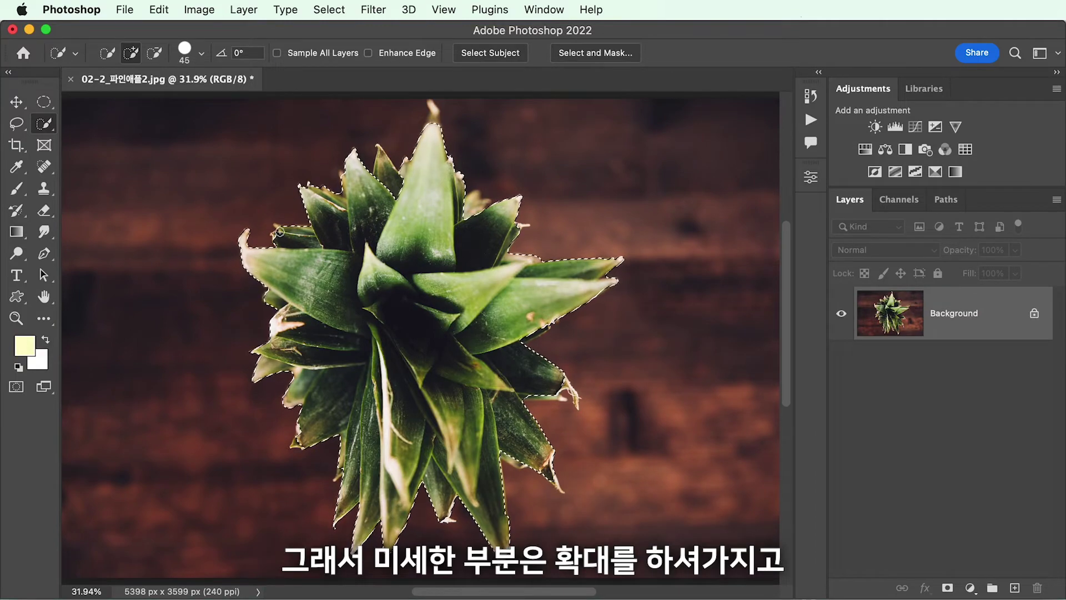
# - Add the small pale leaves beside the tallest leaf and that leaf's tip to the selection, ending with a brush size of 70
pyautogui.scroll(3, 311, 217)
pyautogui.scroll(1, 311, 218)
pyautogui.press('[')
pyautogui.press('[')
pyautogui.press('[')
pyautogui.press('[')
pyautogui.press('[')
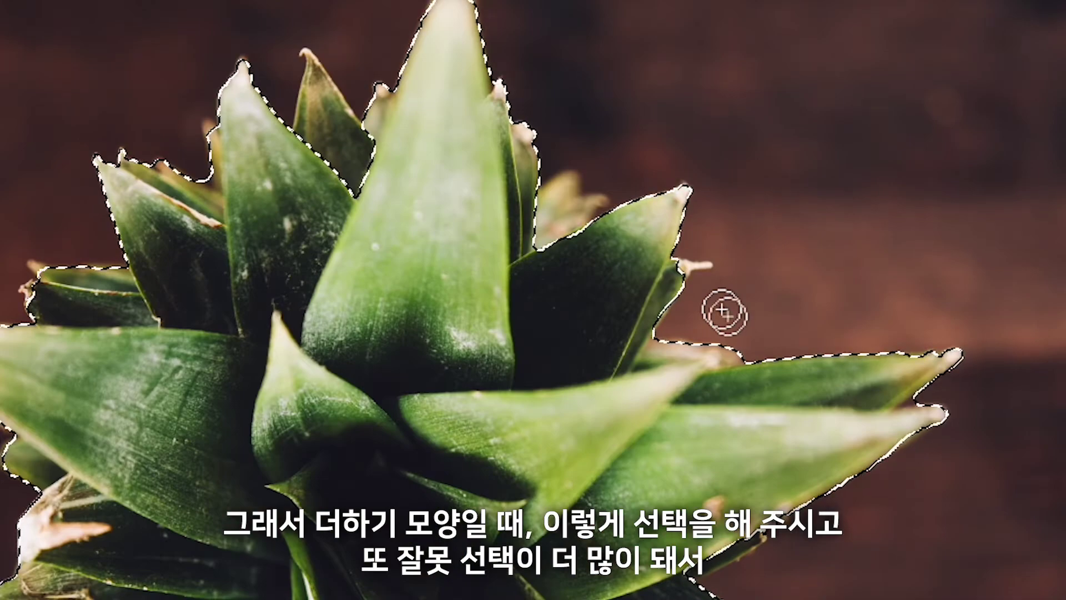
pyautogui.moveTo(560, 217); pyautogui.dragTo(562, 232)
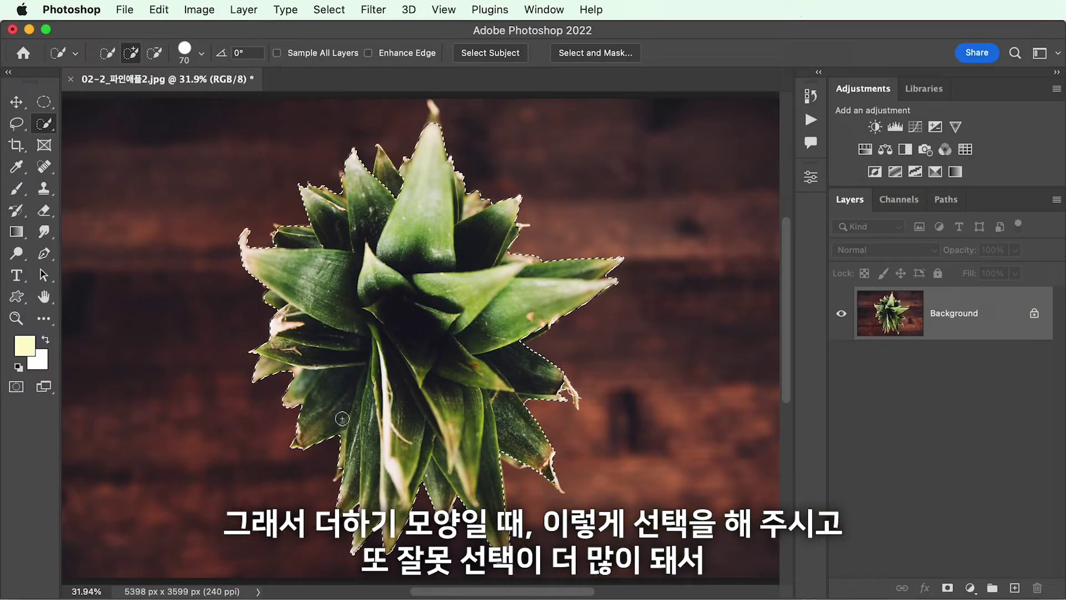
pyautogui.click(434, 112)
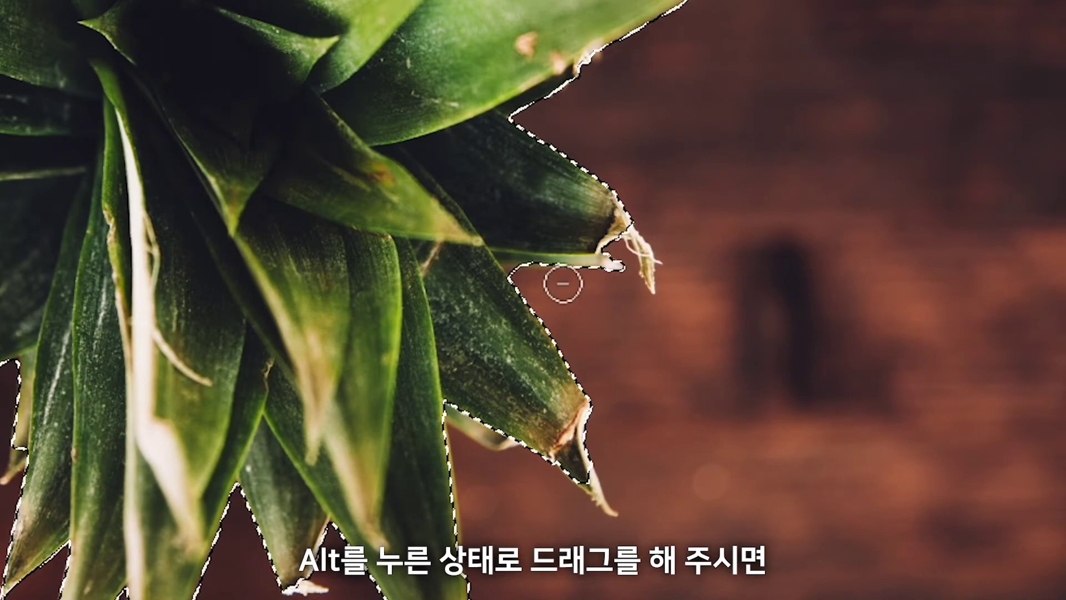
# - Subtract the dark leaf on the pineapple's lower right from the selection, then deselect everything
pyautogui.moveTo(622, 183)
pyautogui.mouseDown()
pyautogui.moveTo(605, 212)
pyautogui.moveTo(616, 226)
pyautogui.moveTo(578, 276)
pyautogui.moveTo(527, 248)
pyautogui.mouseUp()
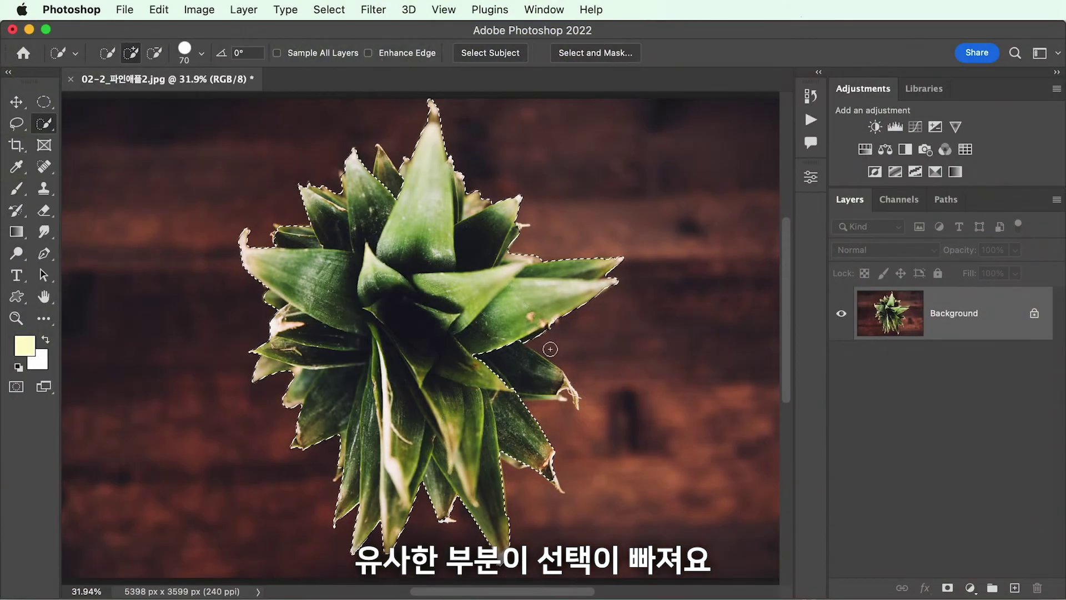
pyautogui.hotkey('ctrl', 'd')
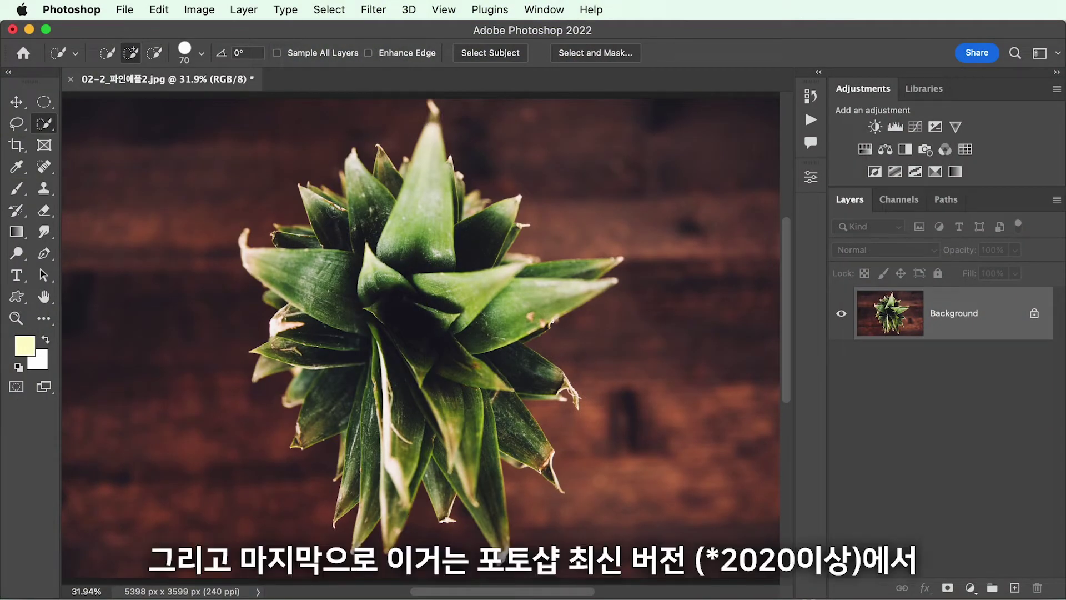
# - Select the whole pineapple with the Object Selection tool in Rectangle mode by framing all of its leaves
pyautogui.rightClick(52, 120)
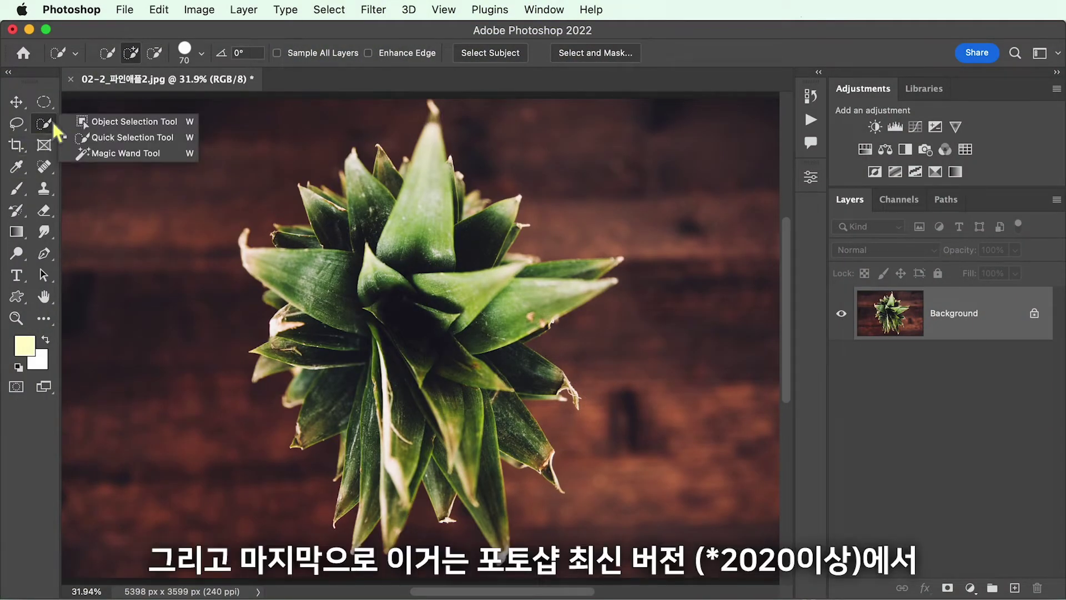
pyautogui.click(92, 123)
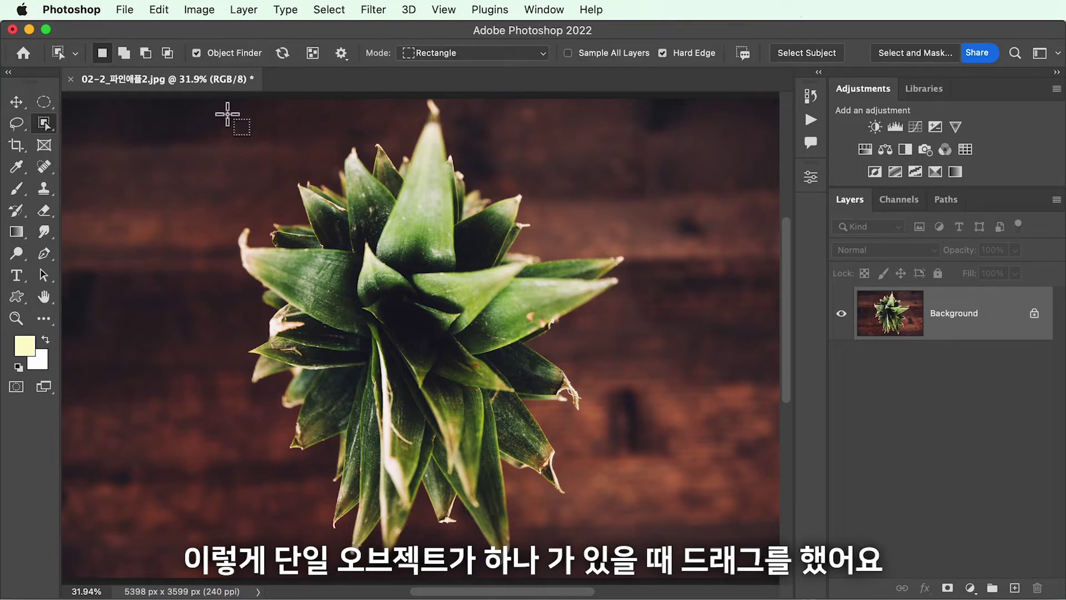
pyautogui.moveTo(227, 111)
pyautogui.mouseDown()
pyautogui.moveTo(279, 171)
pyautogui.moveTo(473, 309)
pyautogui.moveTo(578, 447)
pyautogui.moveTo(621, 563)
pyautogui.moveTo(637, 570)
pyautogui.mouseUp()
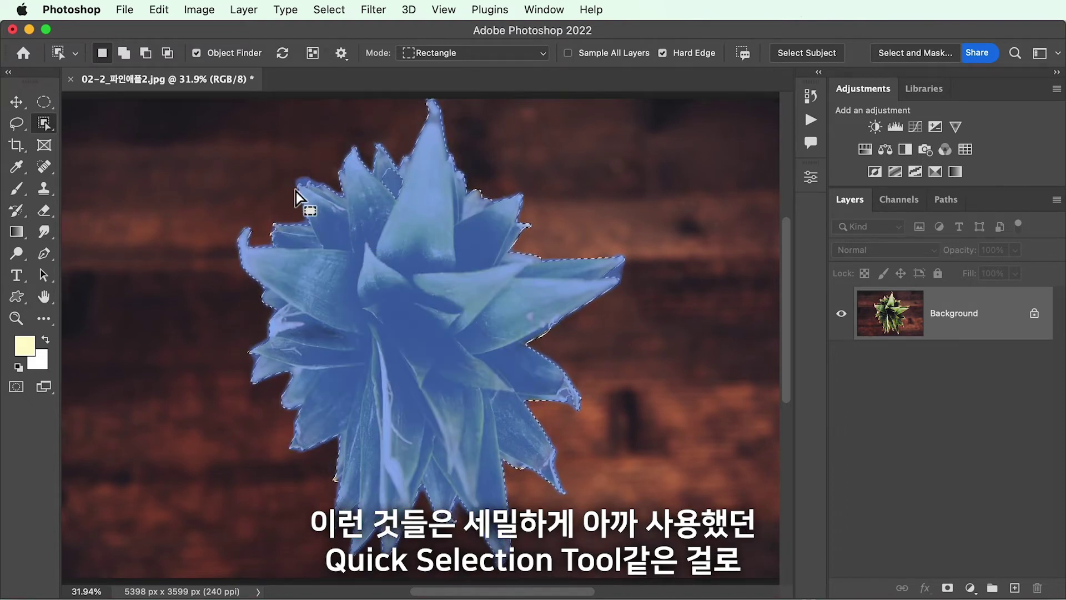
# - Refine the selection with the Quick Selection tool, subtracting the wood gap between the upper leaves and adding back the adjoining leaf areas
pyautogui.rightClick(45, 127)
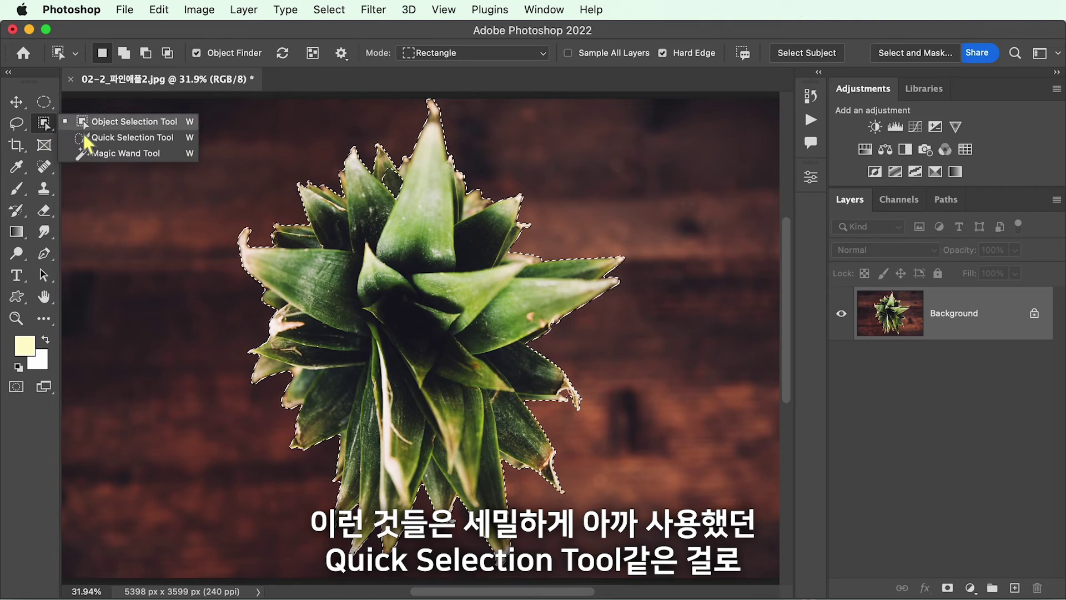
pyautogui.click(124, 135)
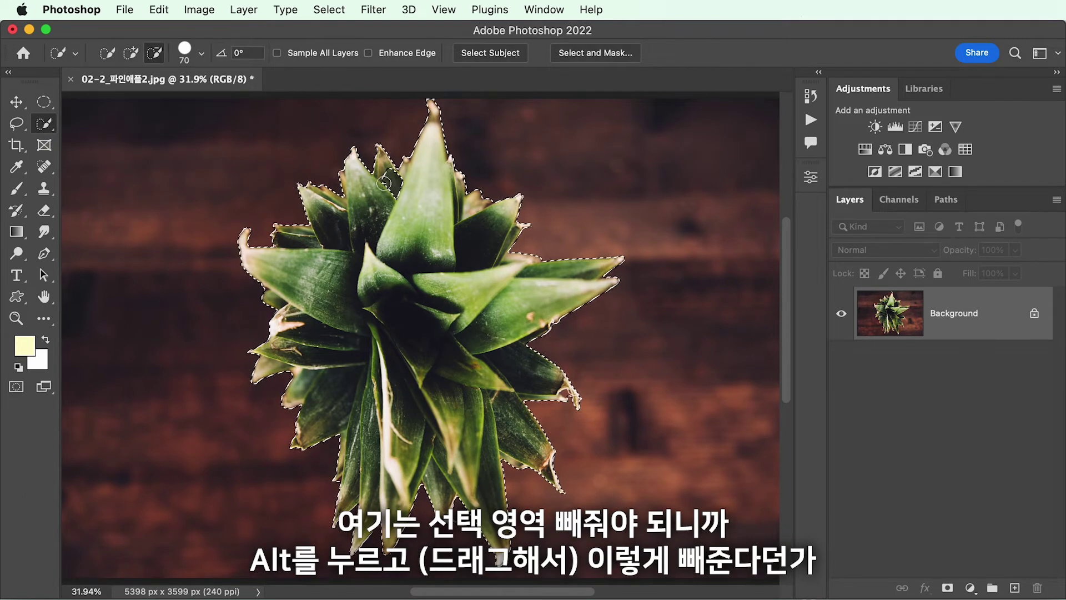
pyautogui.moveTo(388, 180); pyautogui.dragTo(391, 190)
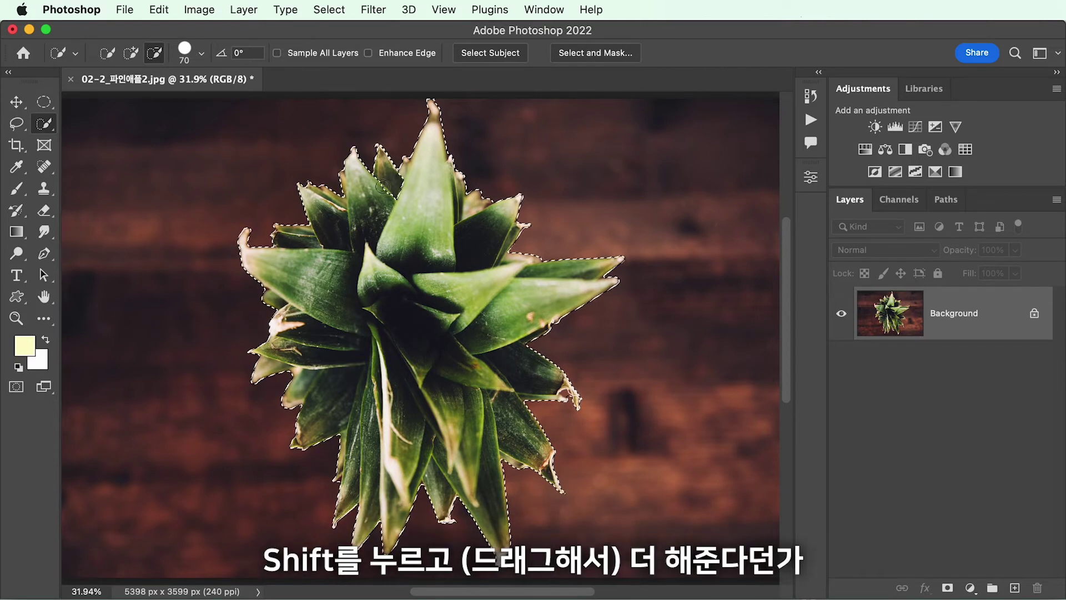
pyautogui.moveTo(397, 202)
pyautogui.mouseDown()
pyautogui.moveTo(405, 191)
pyautogui.moveTo(383, 179)
pyautogui.mouseUp()
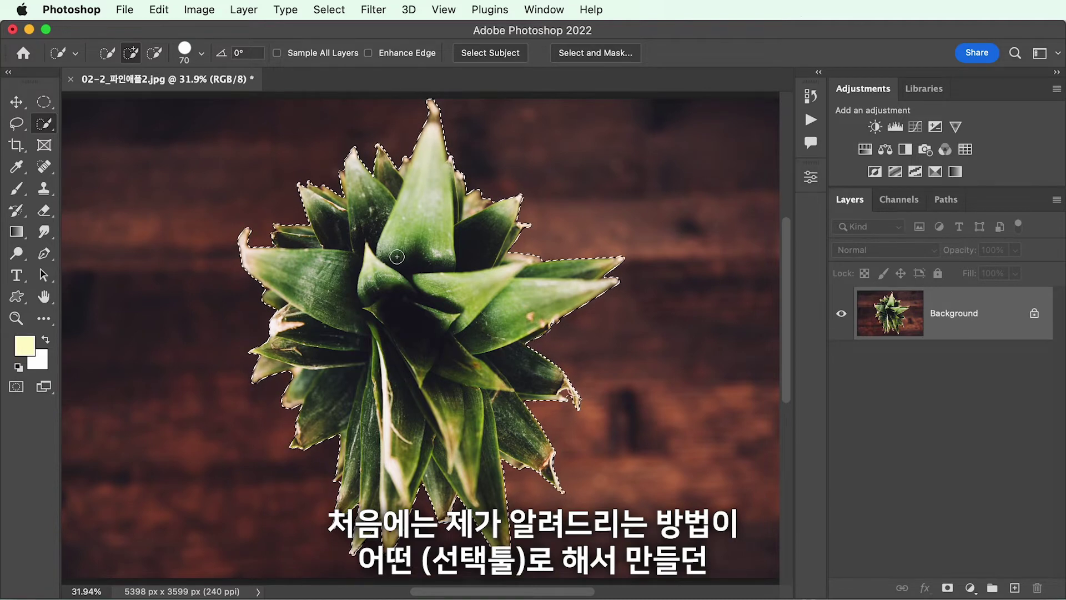
# - Turn on Quick Mask mode and set its colour to indicate Selected Areas
pyautogui.doubleClick(19, 393)
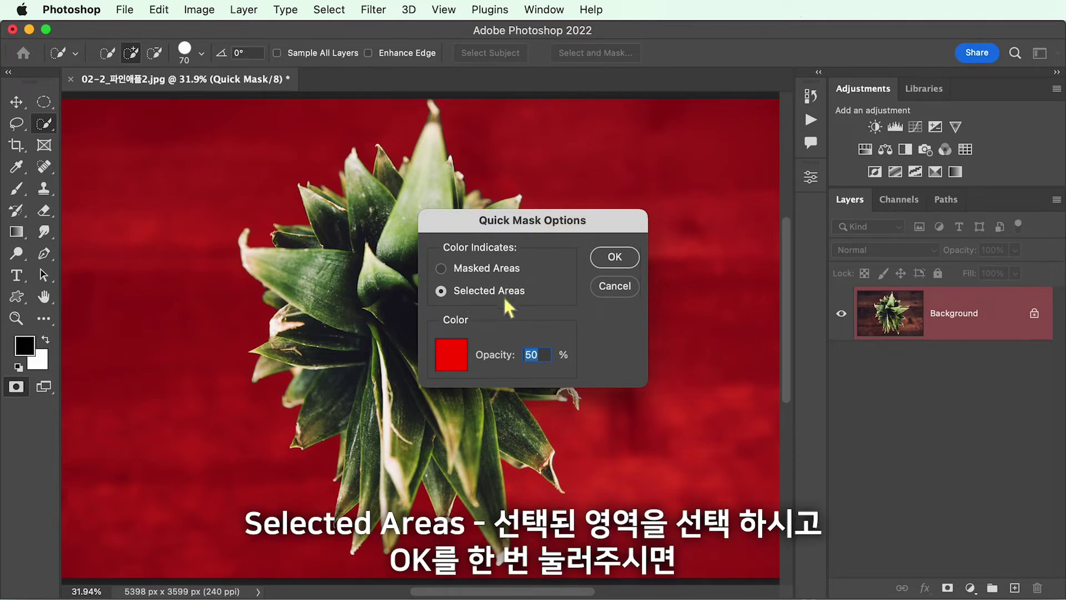
pyautogui.click(602, 259)
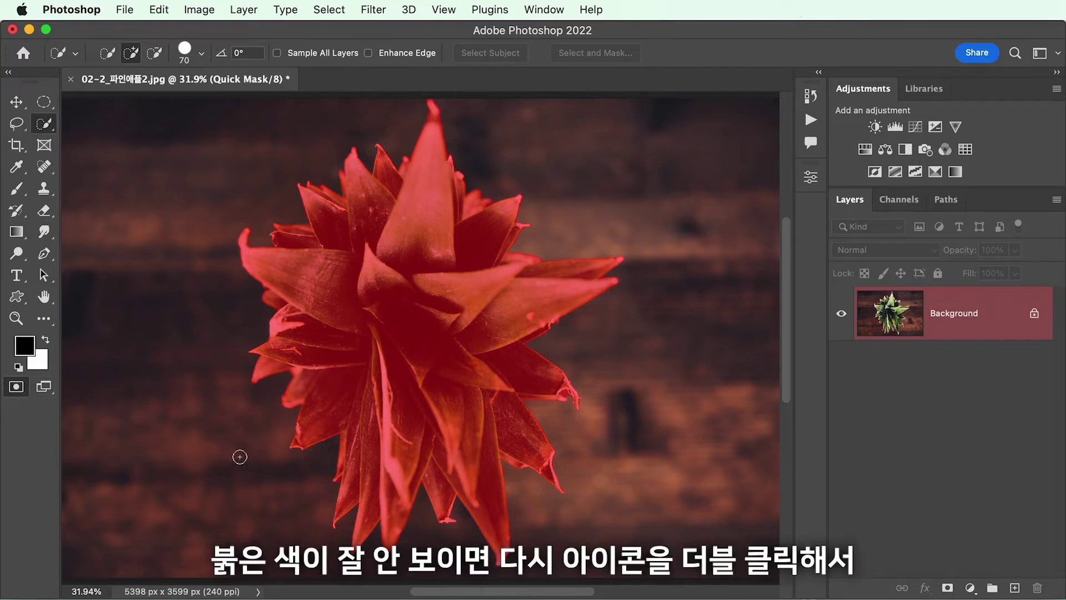
# - Change the Quick Mask colour to cyan (#00fcff) and display the pineapple selection in Quick Mask mode
pyautogui.doubleClick(22, 384)
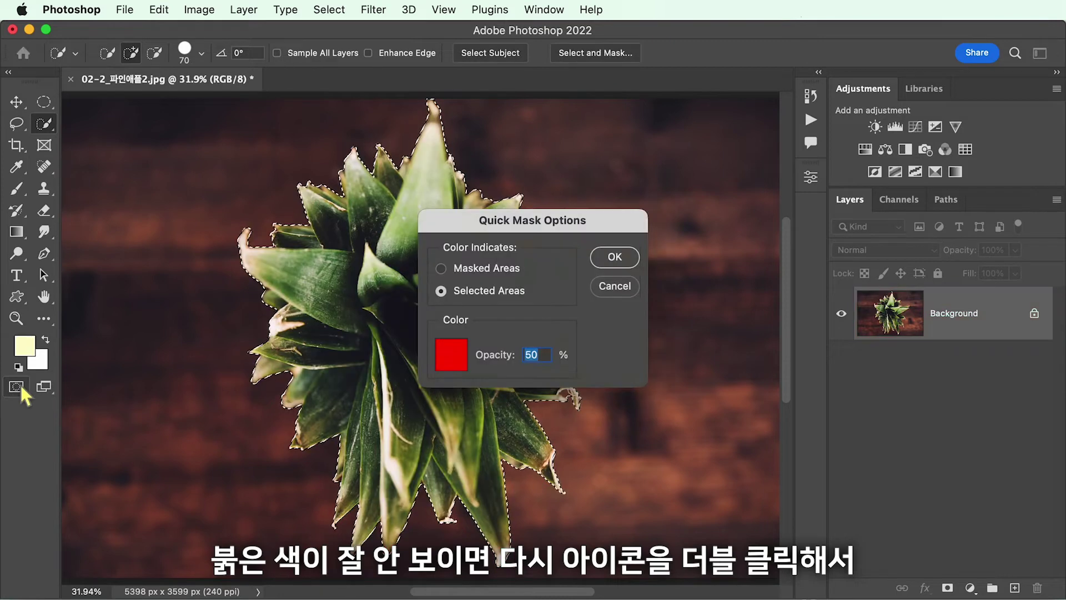
pyautogui.click(455, 356)
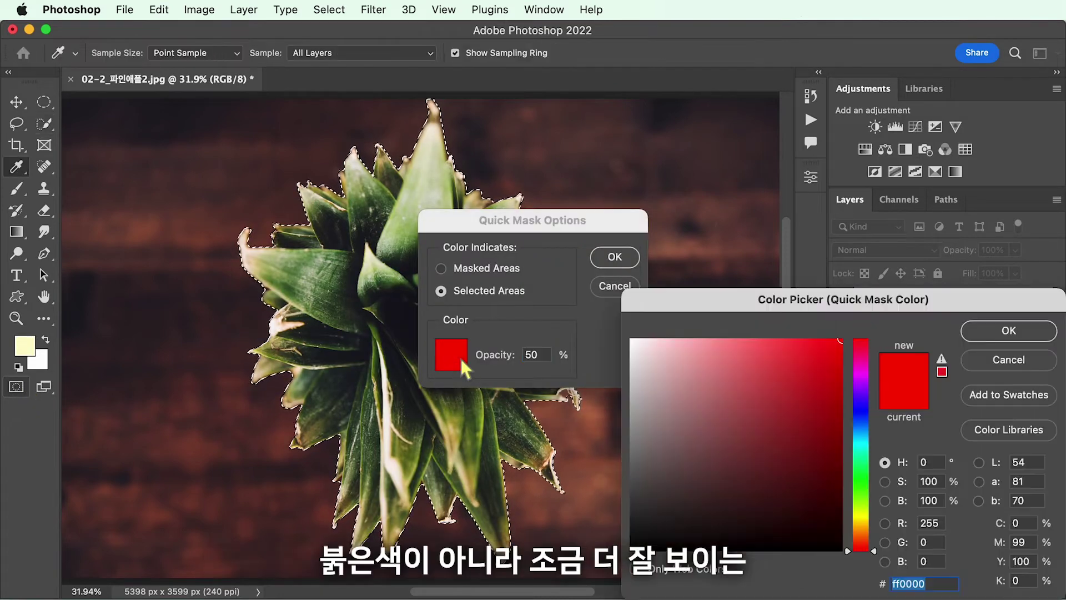
pyautogui.click(862, 445)
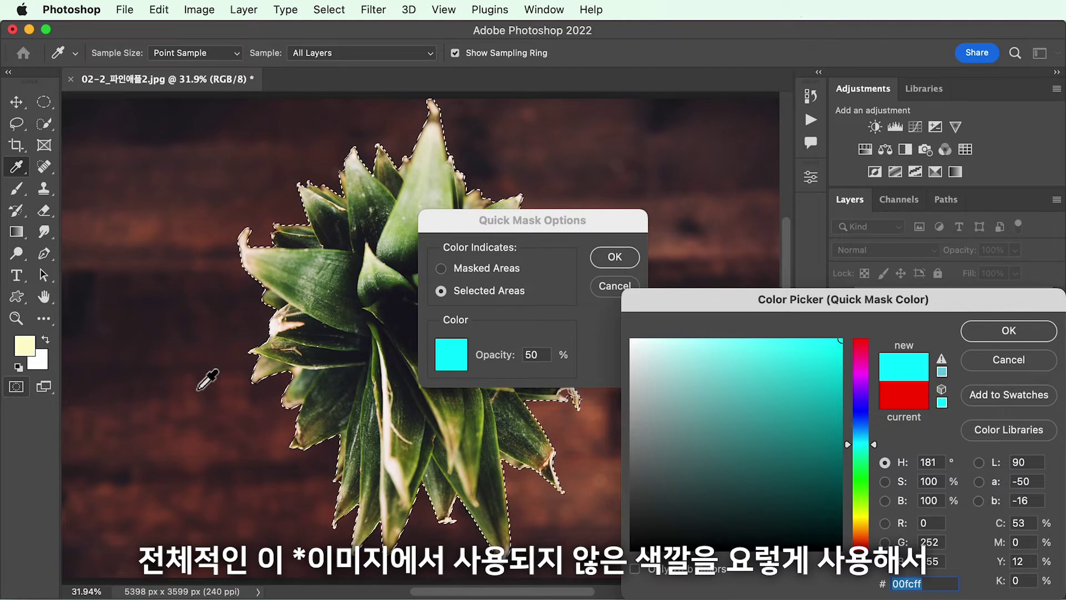
pyautogui.click(1009, 332)
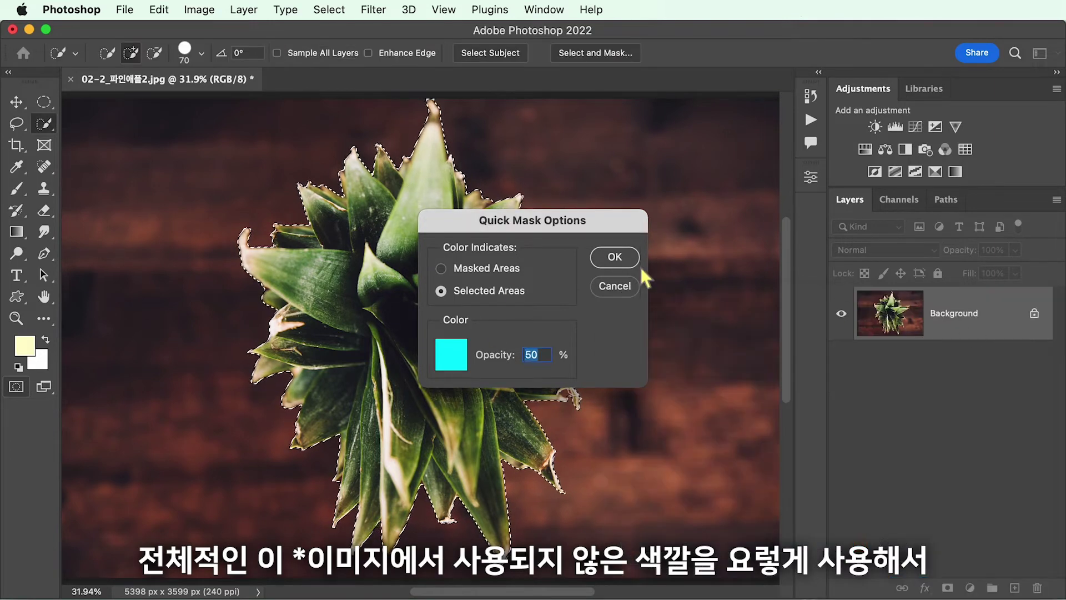
pyautogui.click(636, 257)
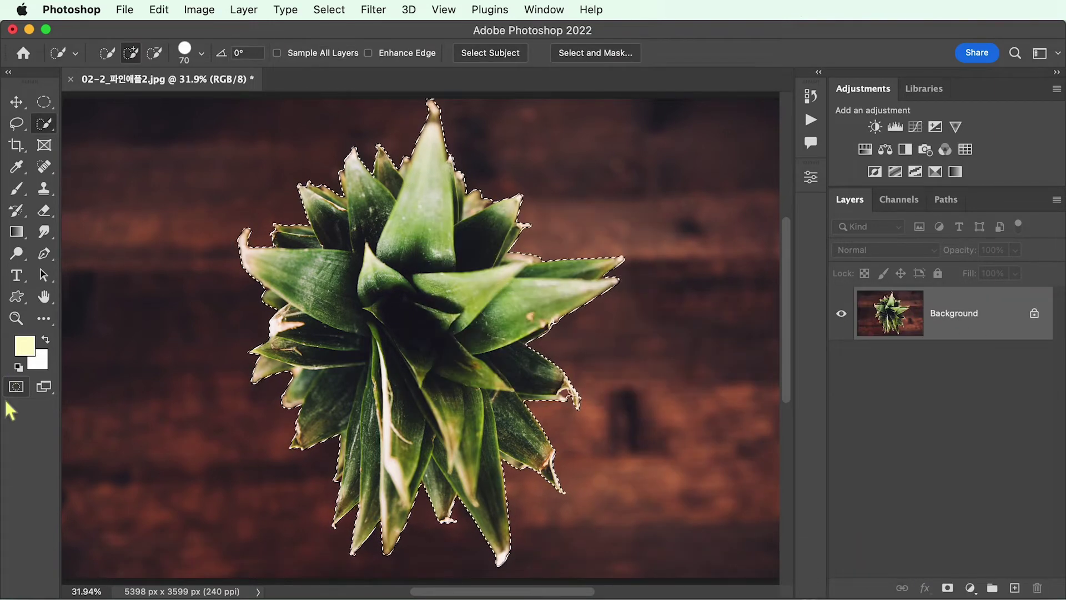
pyautogui.click(17, 387)
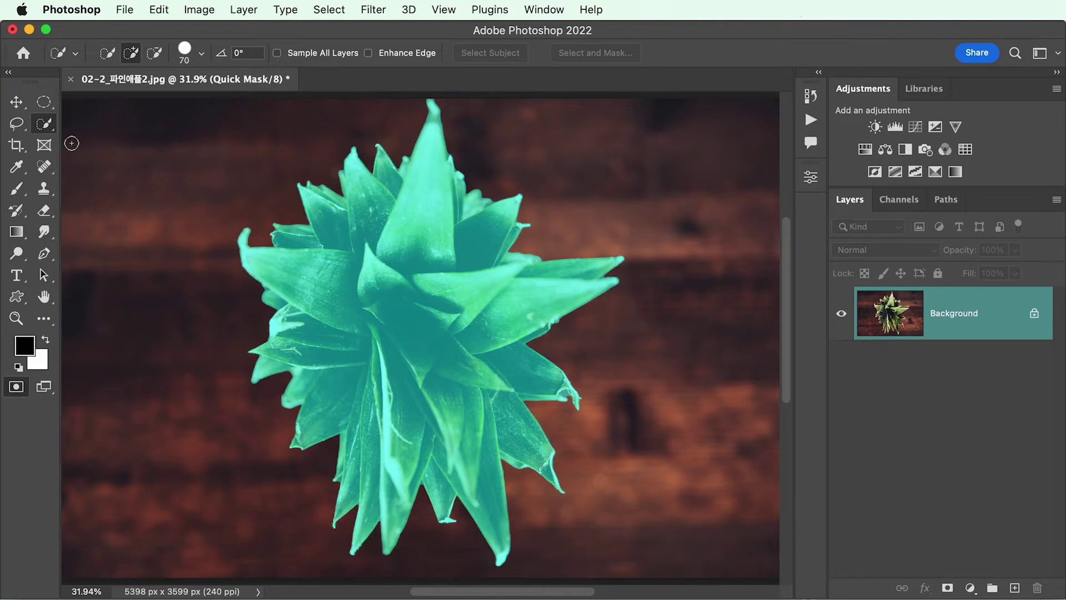
# - With Quick Mask turned off, copy the selected pineapple to a new layer and hide the Background layer
pyautogui.click(16, 387)
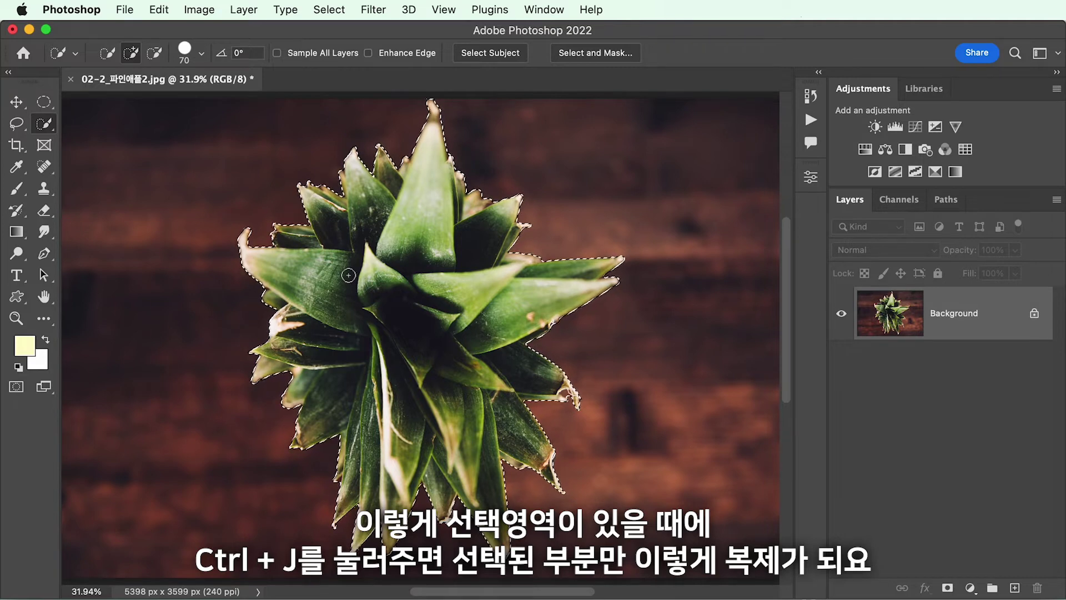
pyautogui.hotkey('ctrl', 'j')
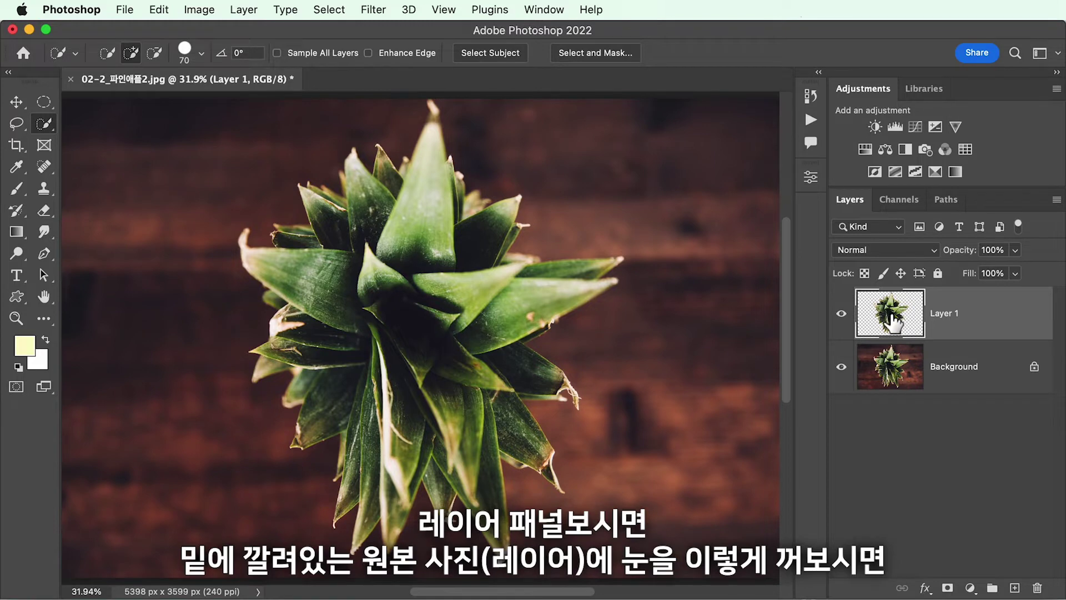
pyautogui.click(844, 368)
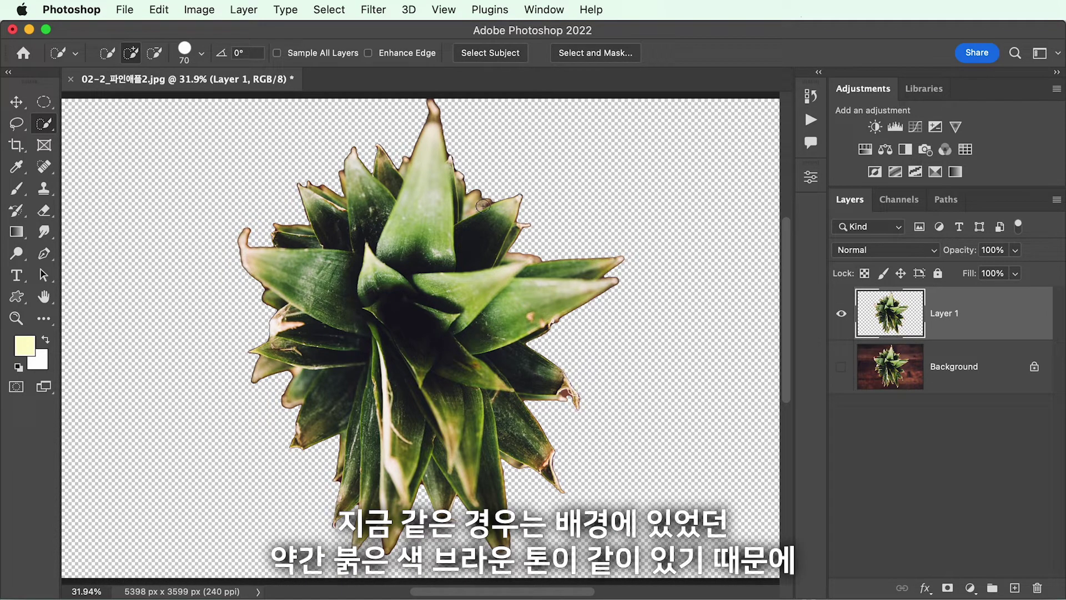
# - Examine the cut-out pineapple's leaf edges up close for leftover background colour along the upper leaves
pyautogui.scroll(5, 439, 196)
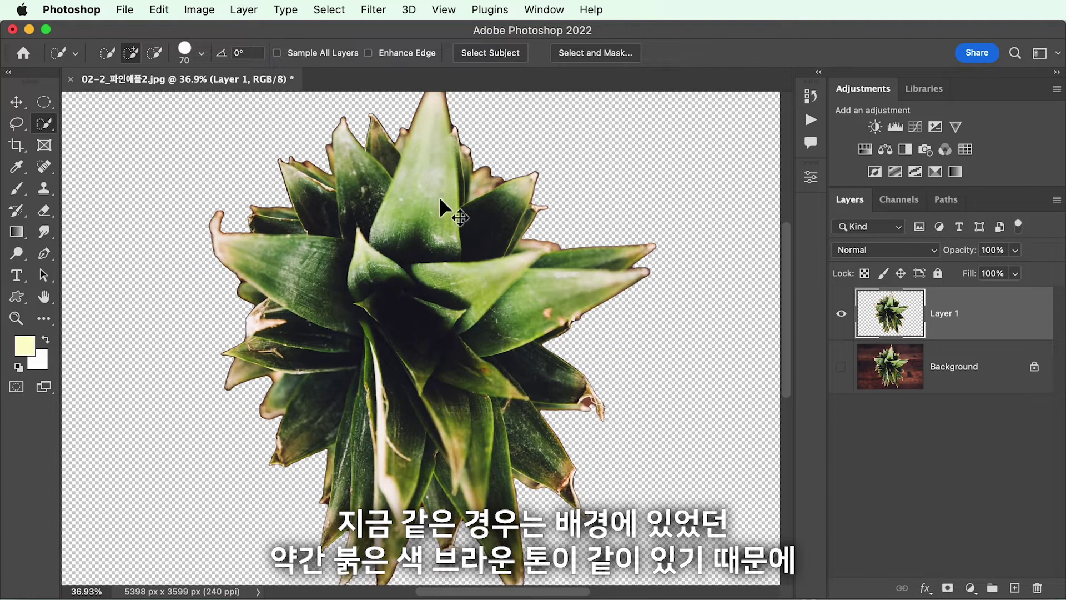
pyautogui.scroll(3, 441, 199)
pyautogui.hscroll(3, 441, 200)
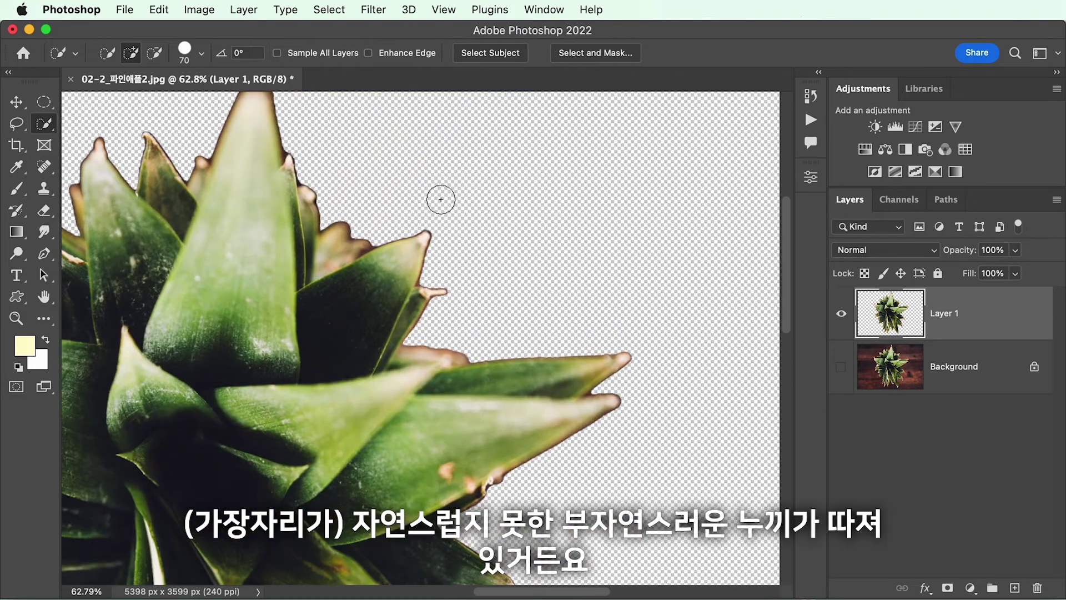
pyautogui.scroll(3, 432, 199)
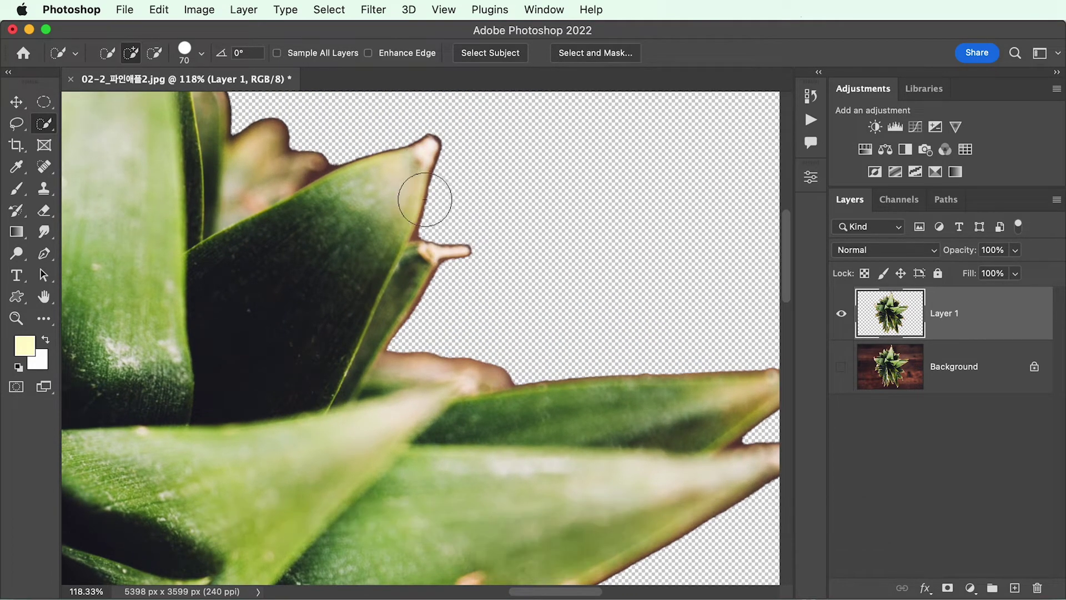
pyautogui.scroll(-1, 313, 190)
pyautogui.hscroll(-4, 313, 191)
pyautogui.scroll(5, 312, 190)
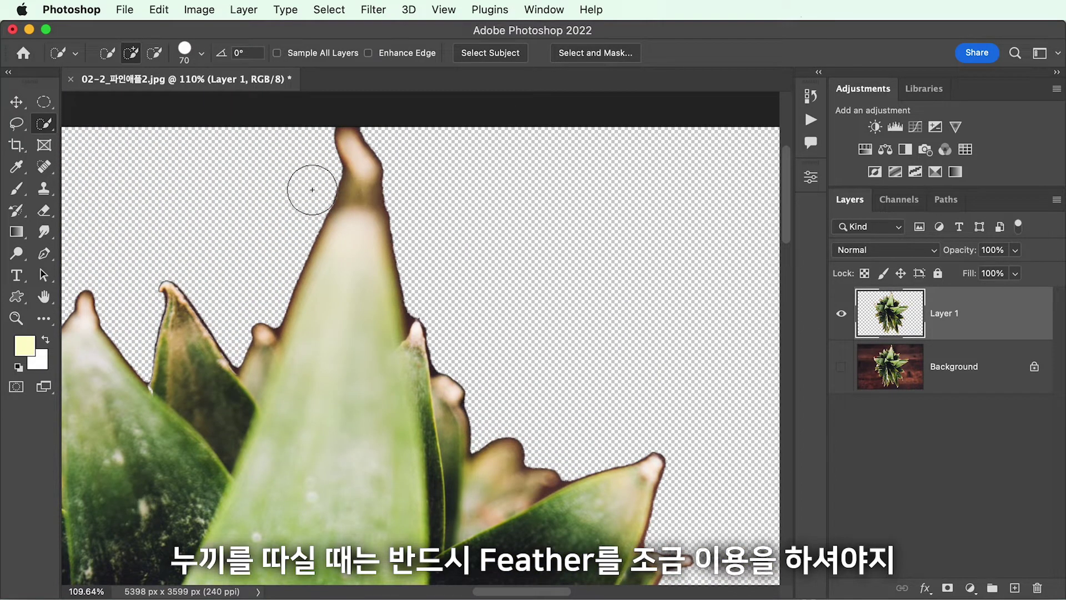
pyautogui.scroll(-3, 300, 208)
pyautogui.hscroll(-5, 300, 210)
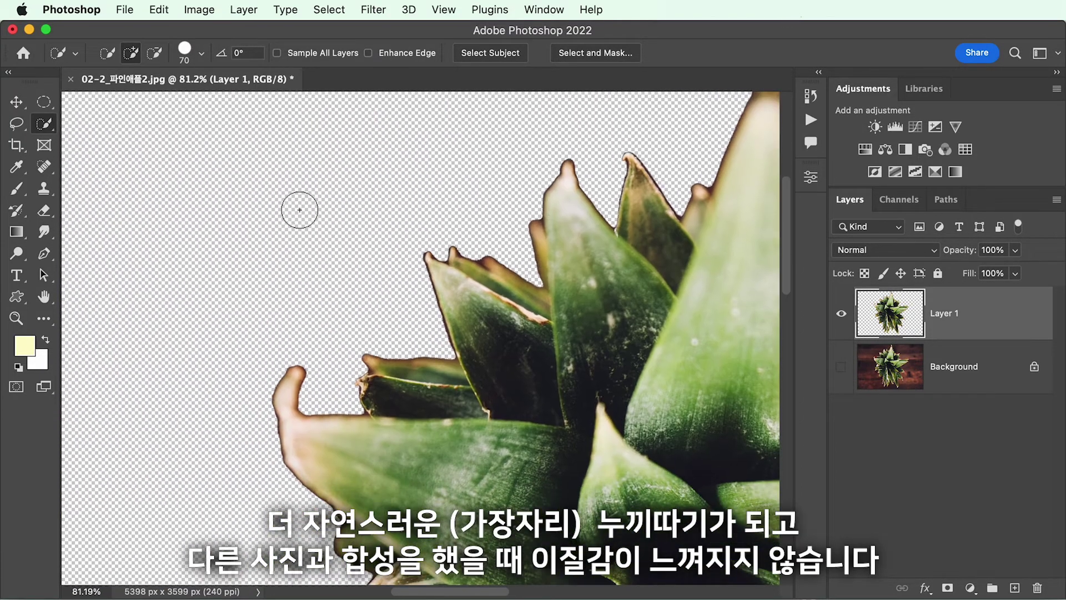
pyautogui.scroll(-4, 299, 210)
pyautogui.hscroll(2, 300, 210)
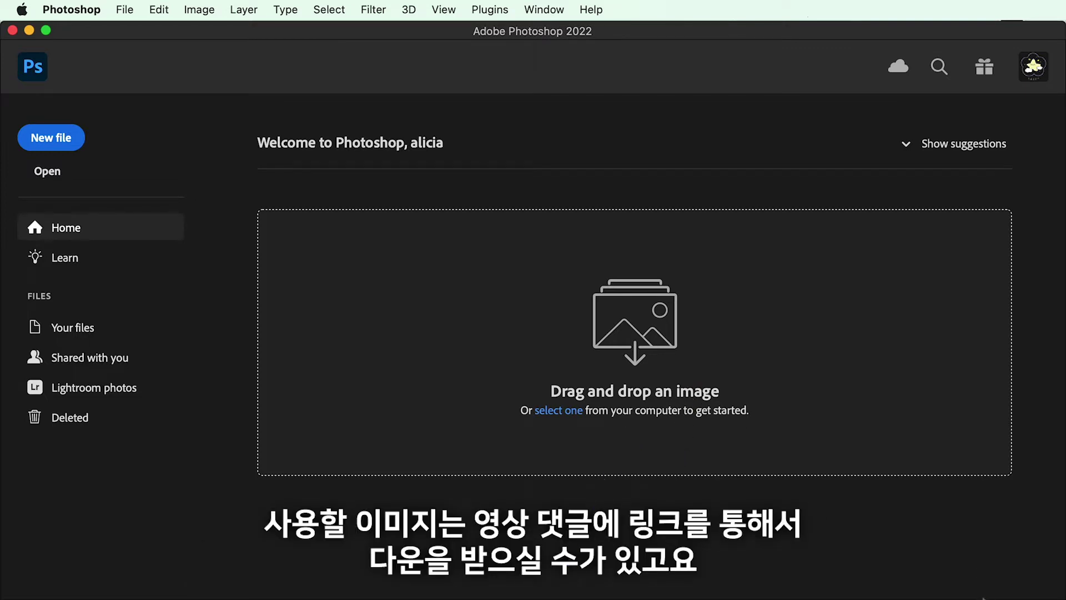
# - Switch to the web browser and open the blog's download post for the complete Photoshop course example files
pyautogui.moveTo(1005, 586)
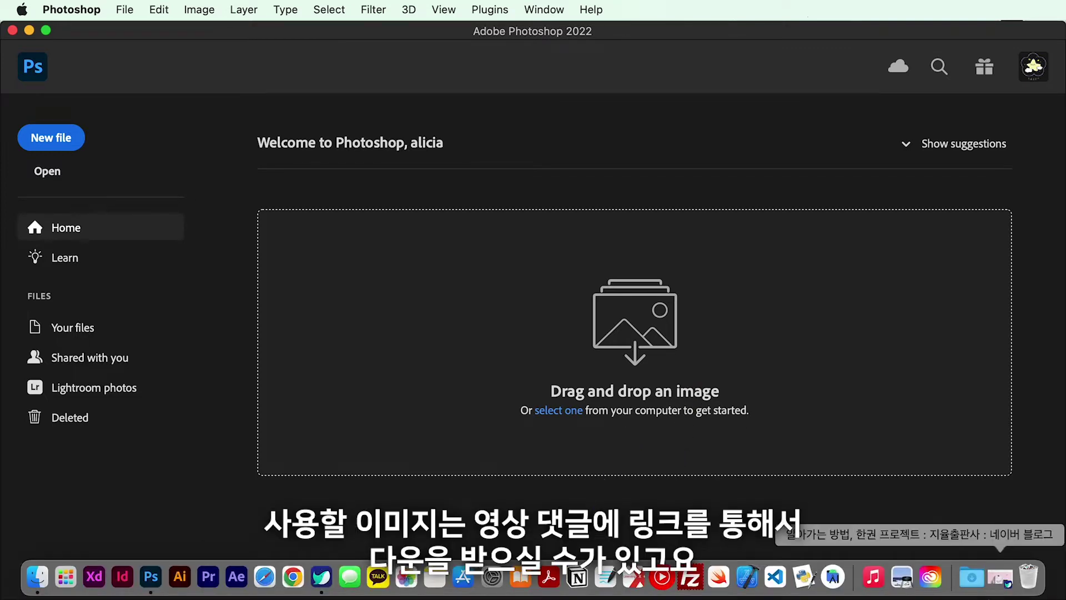
pyautogui.click(1005, 580)
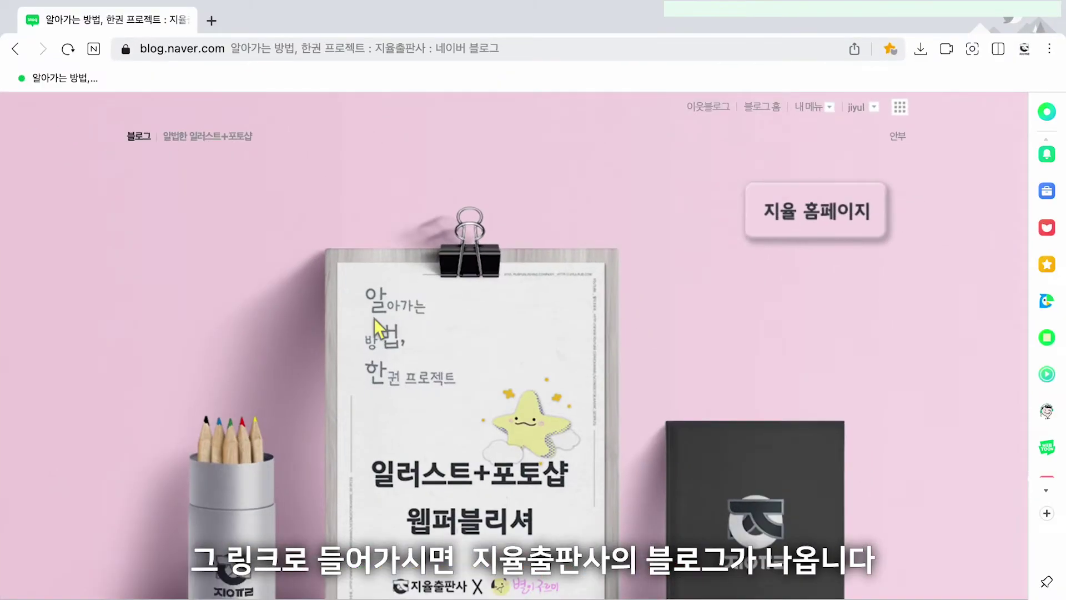
pyautogui.scroll(-8, 380, 328)
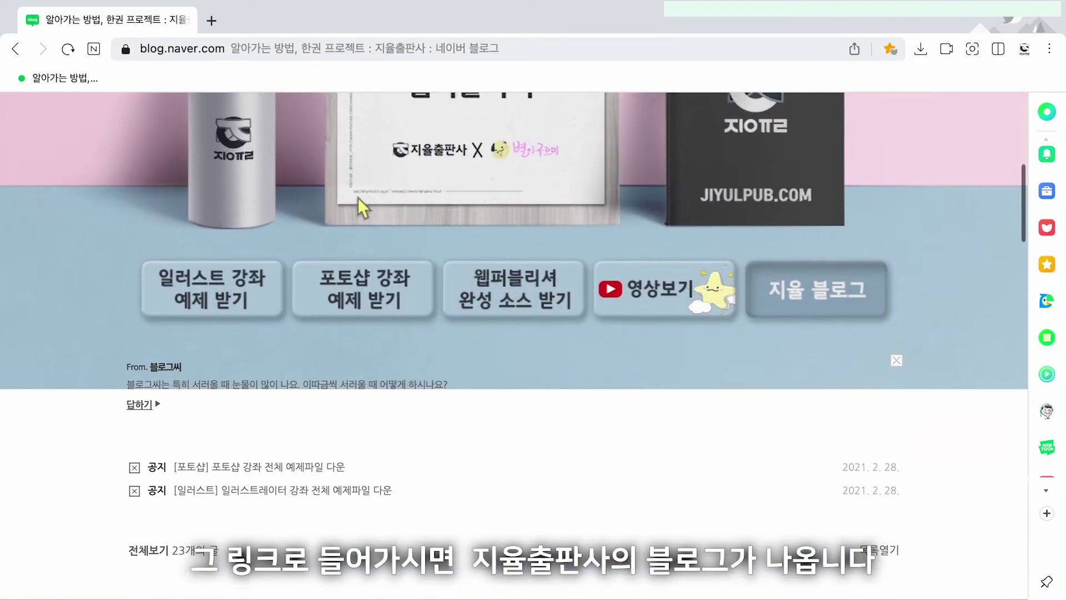
pyautogui.click(351, 296)
pyautogui.scroll(-4, 378, 408)
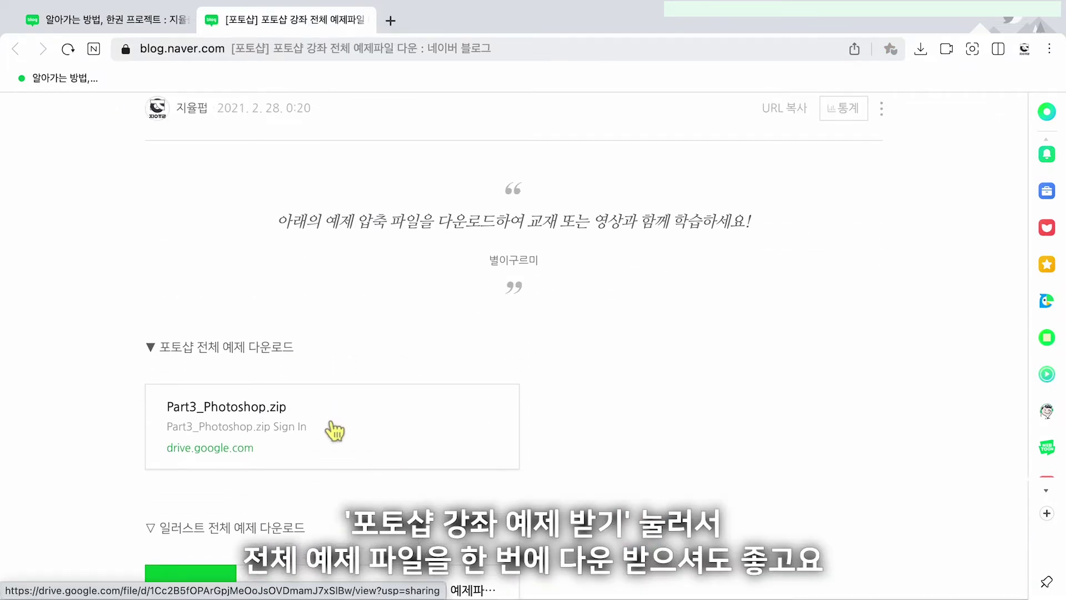
# - Open the "[포토샵] 02 기초툴로 이미지 합성하기" post from the blog's category list and locate its example zip download
pyautogui.scroll(-15, 334, 431)
pyautogui.scroll(-10, 335, 430)
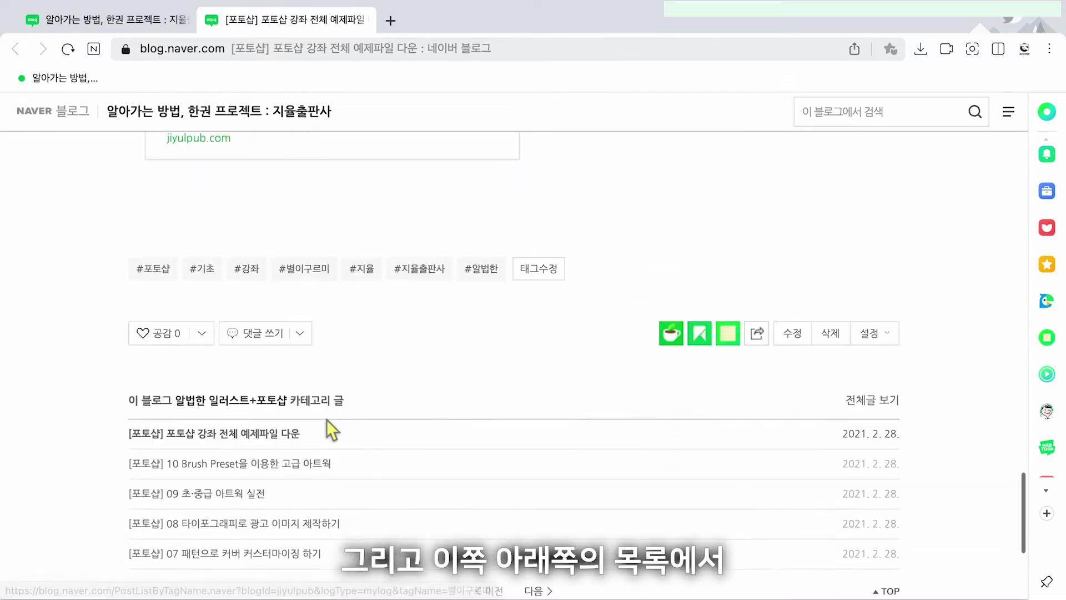
pyautogui.click(549, 454)
pyautogui.click(539, 450)
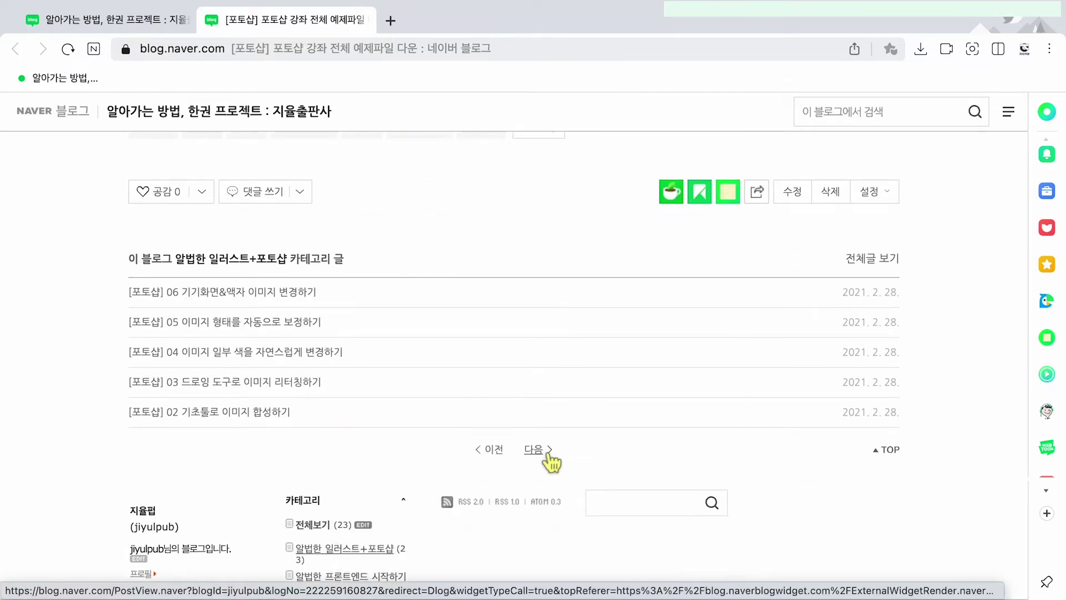
pyautogui.click(496, 450)
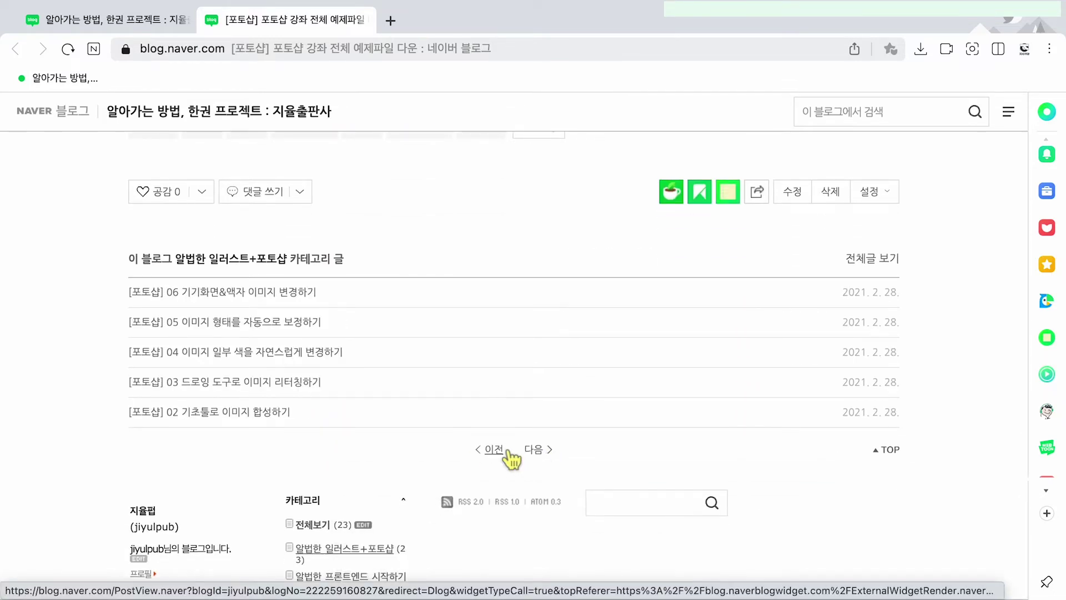
pyautogui.click(237, 417)
pyautogui.scroll(-3, 236, 419)
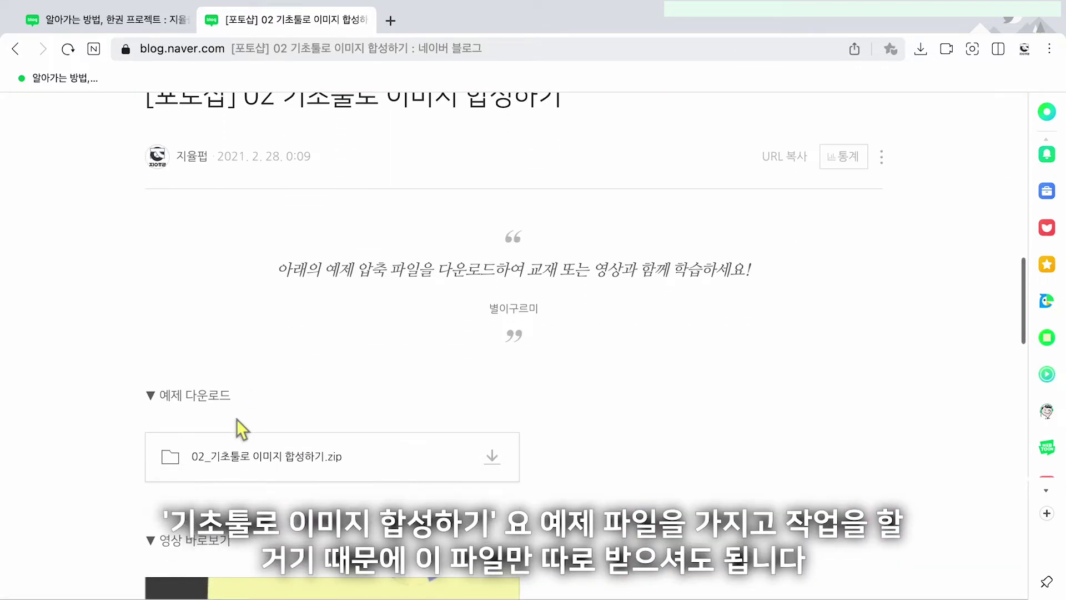
pyautogui.scroll(-3, 312, 341)
pyautogui.scroll(-1, 346, 279)
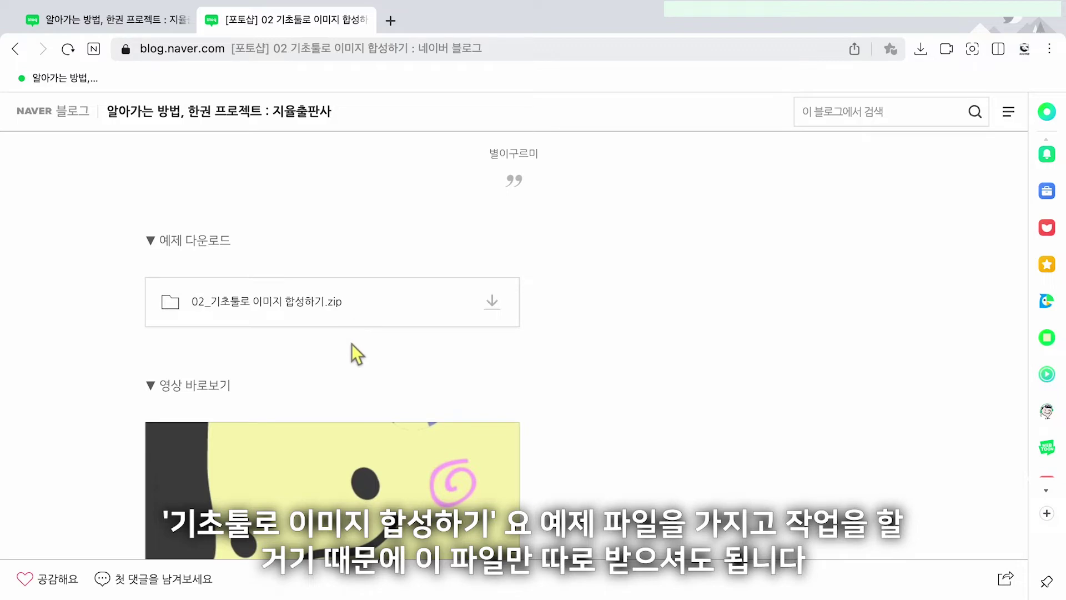
# - Return to Photoshop and open 01-1_배경.jpg from the Finder folder as a new document
pyautogui.hotkey('ctrl', 'Right')
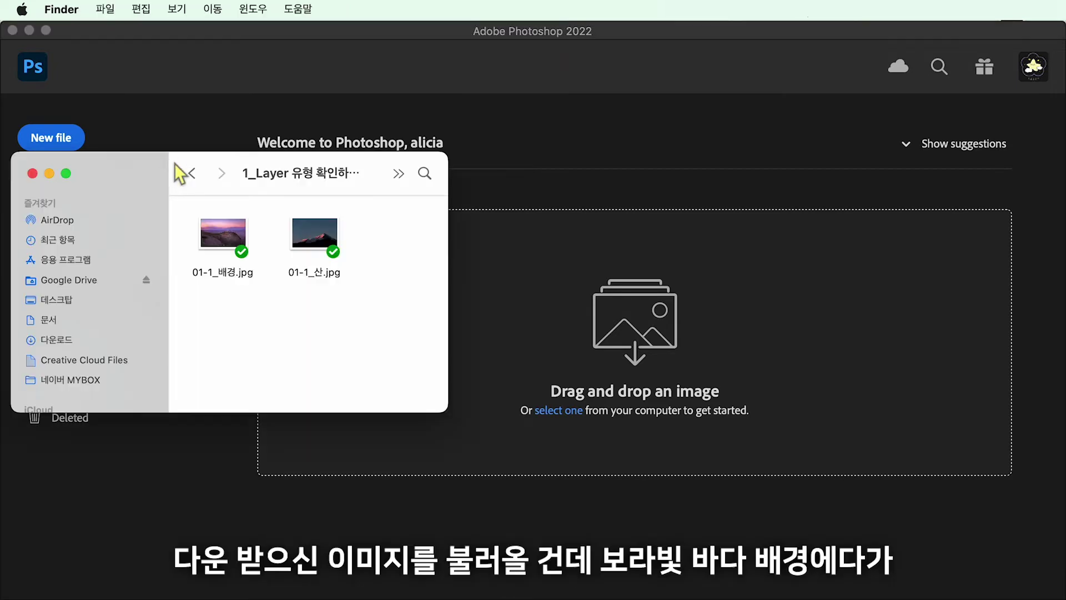
pyautogui.moveTo(188, 175); pyautogui.dragTo(179, 237)
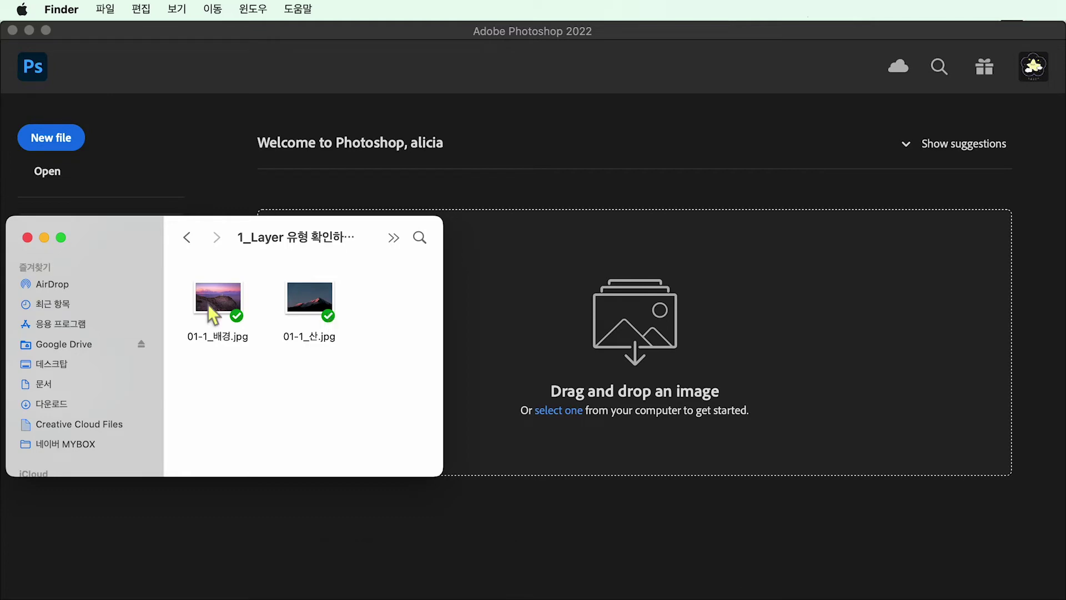
pyautogui.moveTo(217, 303); pyautogui.dragTo(546, 259)
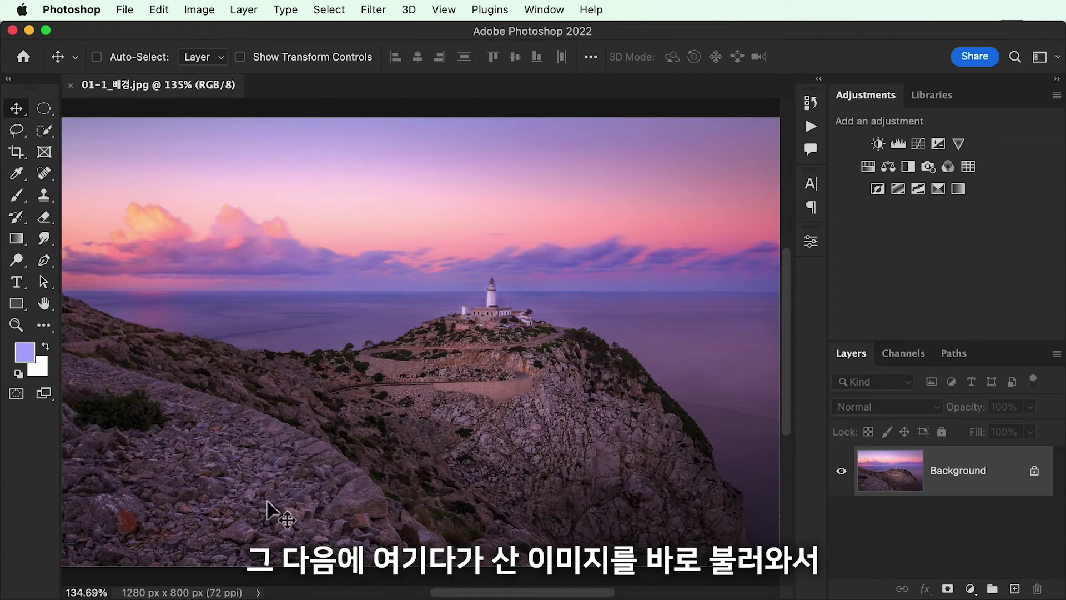
# - Place 01-1_산.jpg from the Finder folder over the sea background image at its default size
pyautogui.press('super+Tab')
pyautogui.click(309, 303)
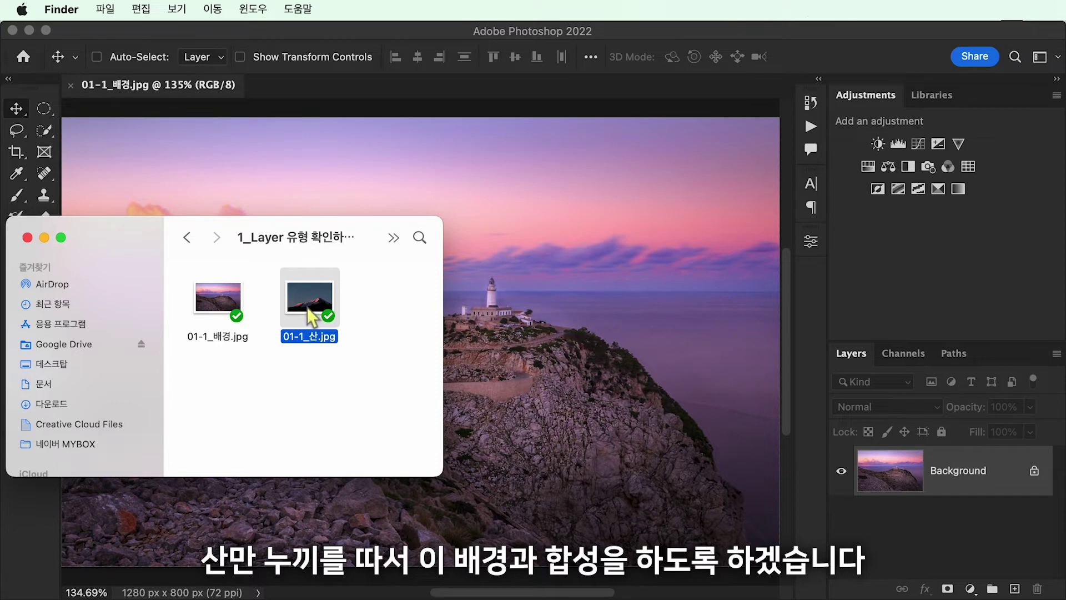
pyautogui.moveTo(308, 309); pyautogui.dragTo(561, 309)
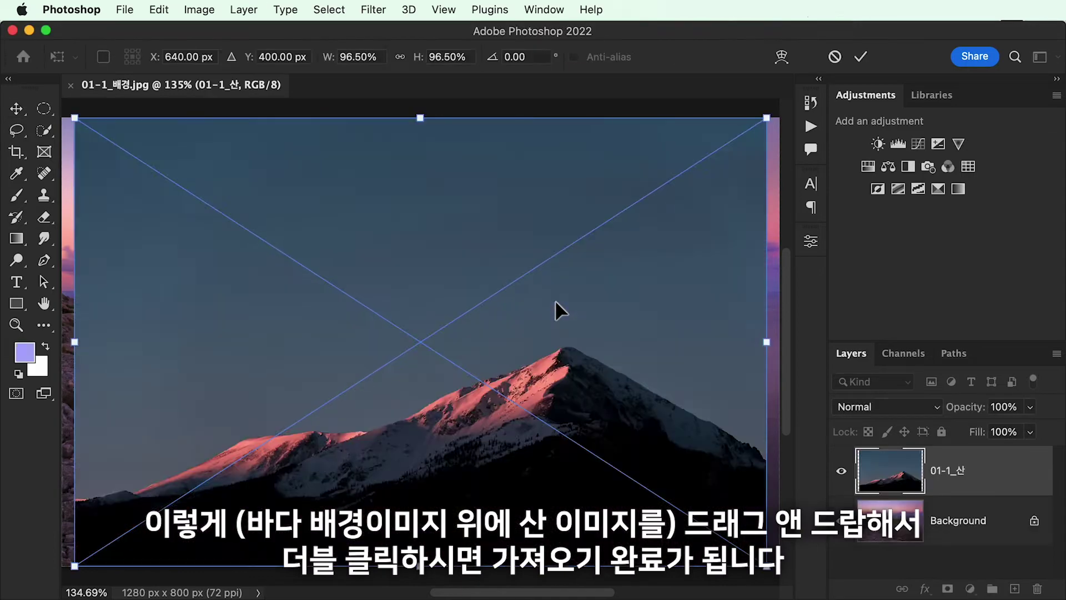
pyautogui.doubleClick(555, 302)
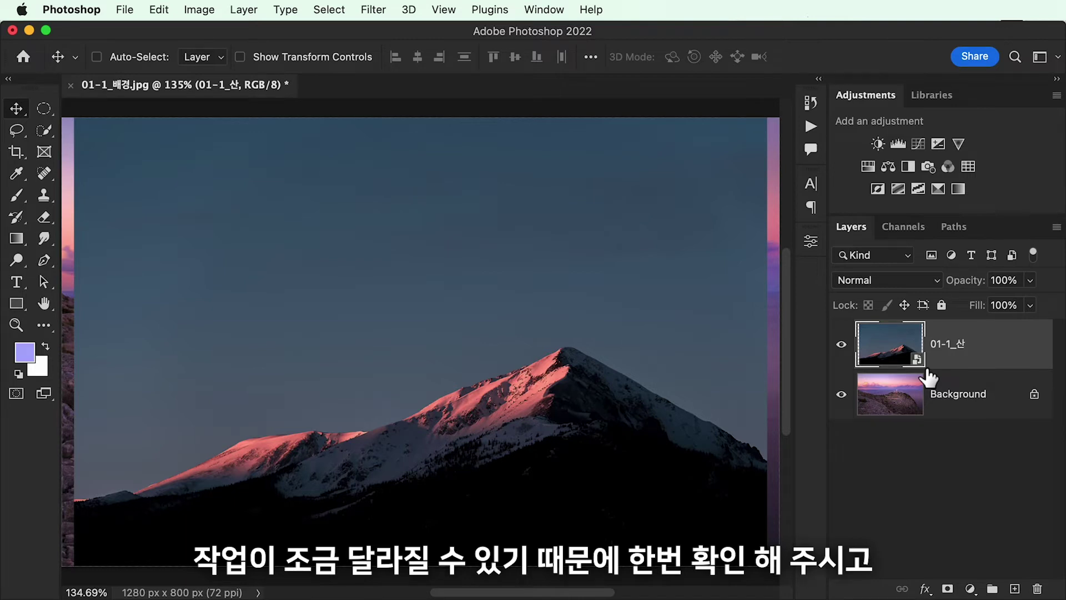
# - Open the General preferences and check the Always Create Smart Objects when Placing option
pyautogui.press('super+k')
pyautogui.moveTo(239, 50); pyautogui.dragTo(243, 53)
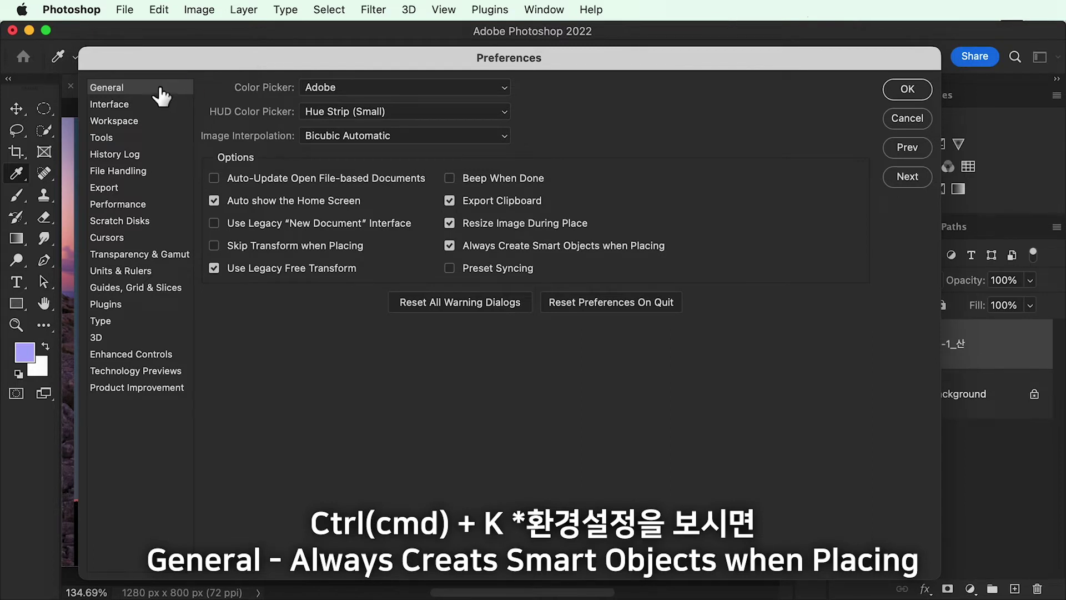
pyautogui.moveTo(462, 253)
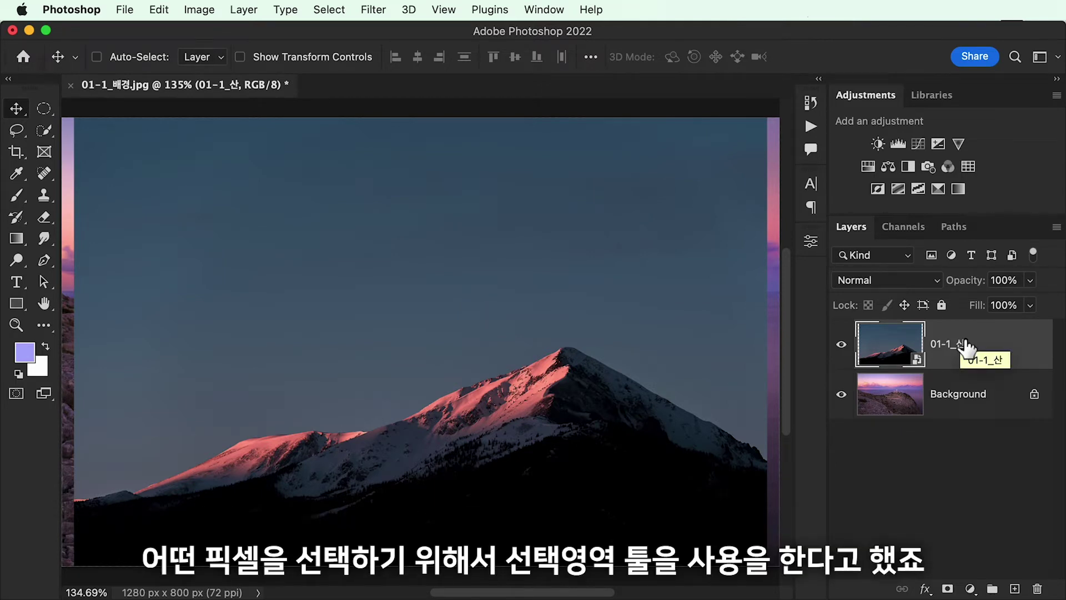
# - Make the 01-1_산 layer the active layer and switch to the Magic Wand tool
pyautogui.click(876, 402)
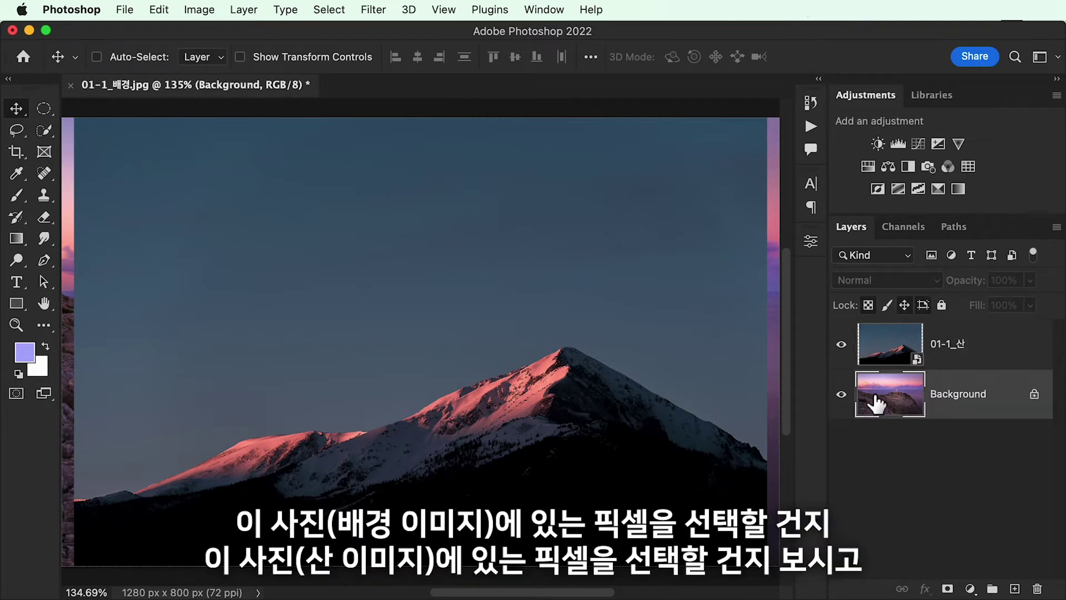
pyautogui.click(891, 350)
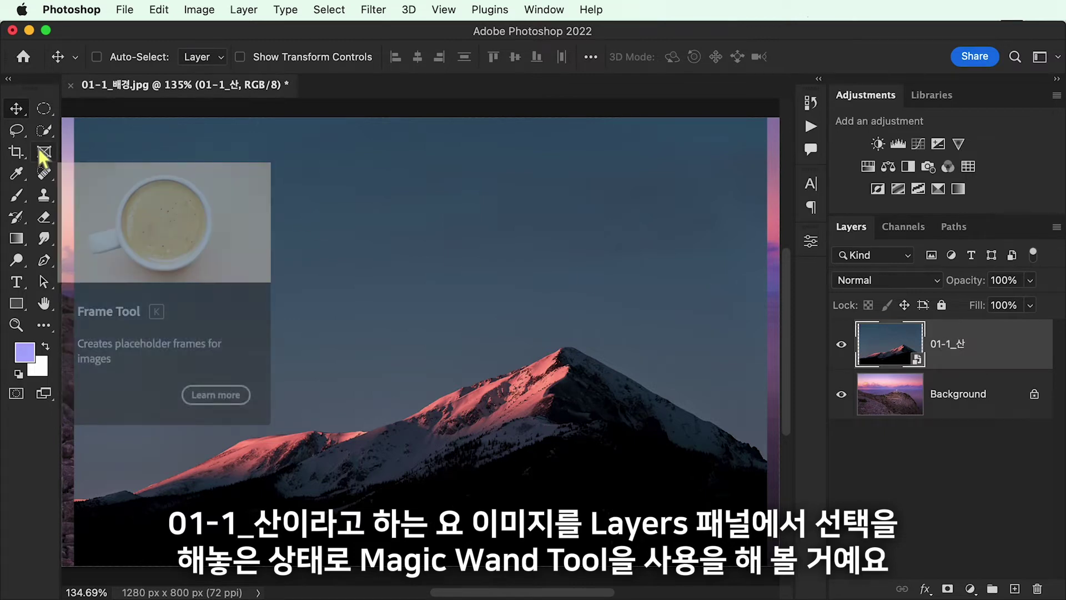
pyautogui.click(45, 133)
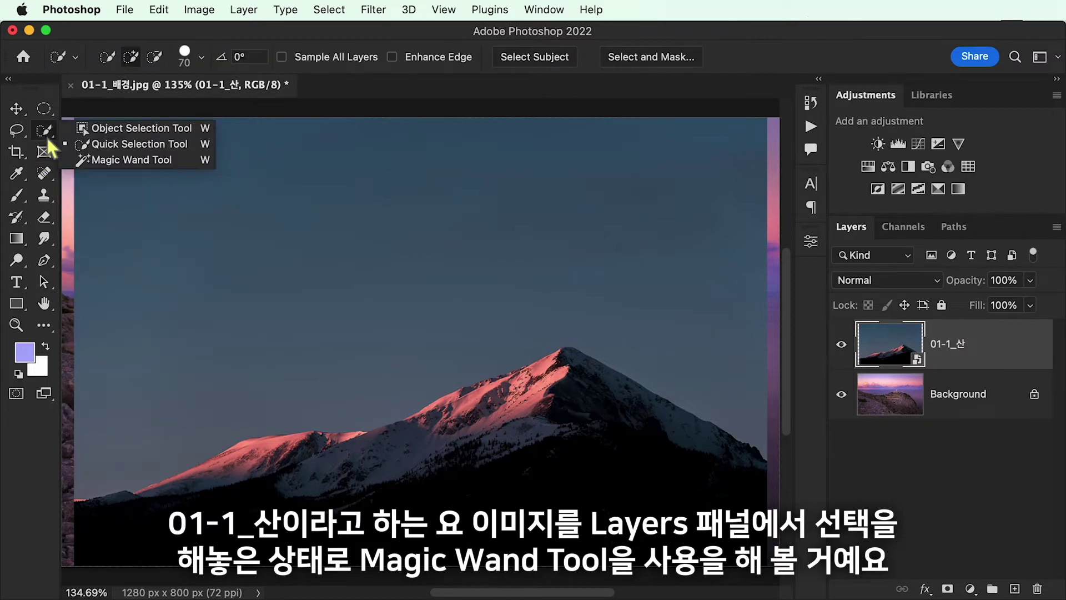
pyautogui.click(81, 159)
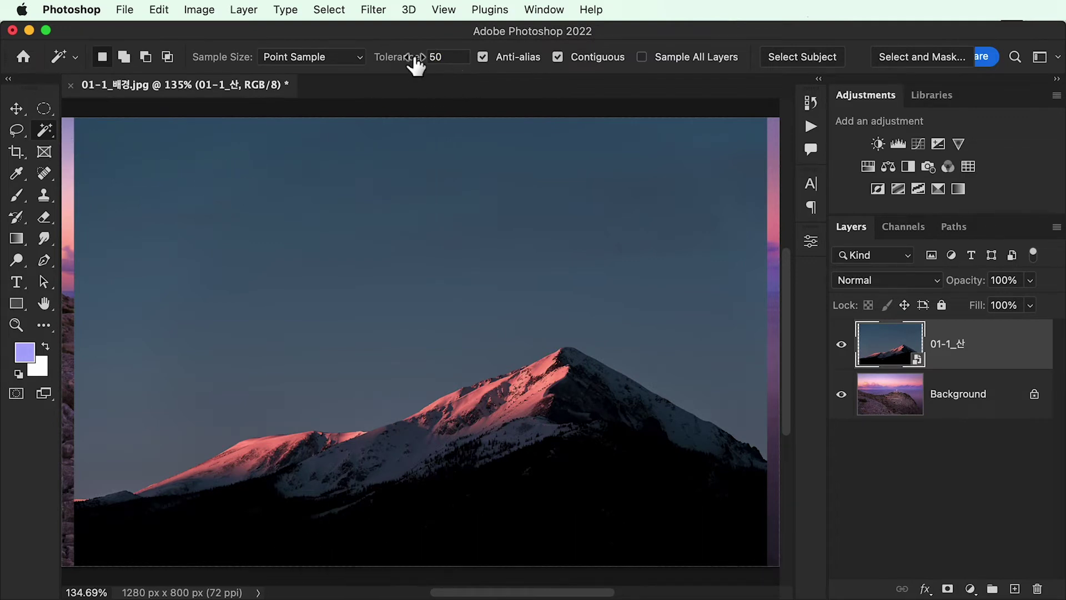
# - Try Magic Wand selections of the sky at Tolerance 50 and at Tolerance 10, clearing each selection
pyautogui.click(349, 283)
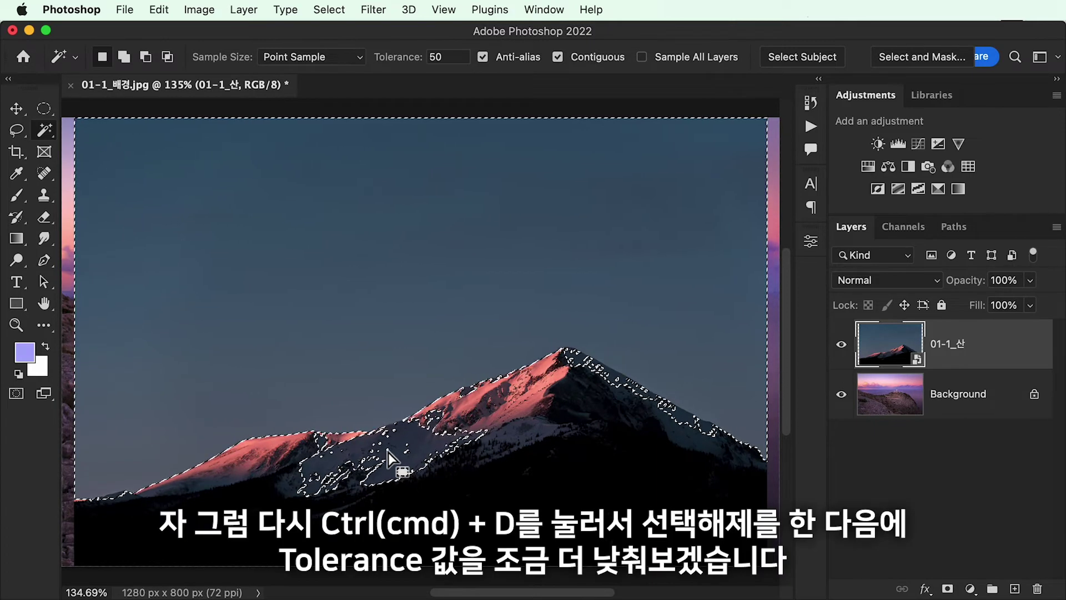
pyautogui.press('super+d')
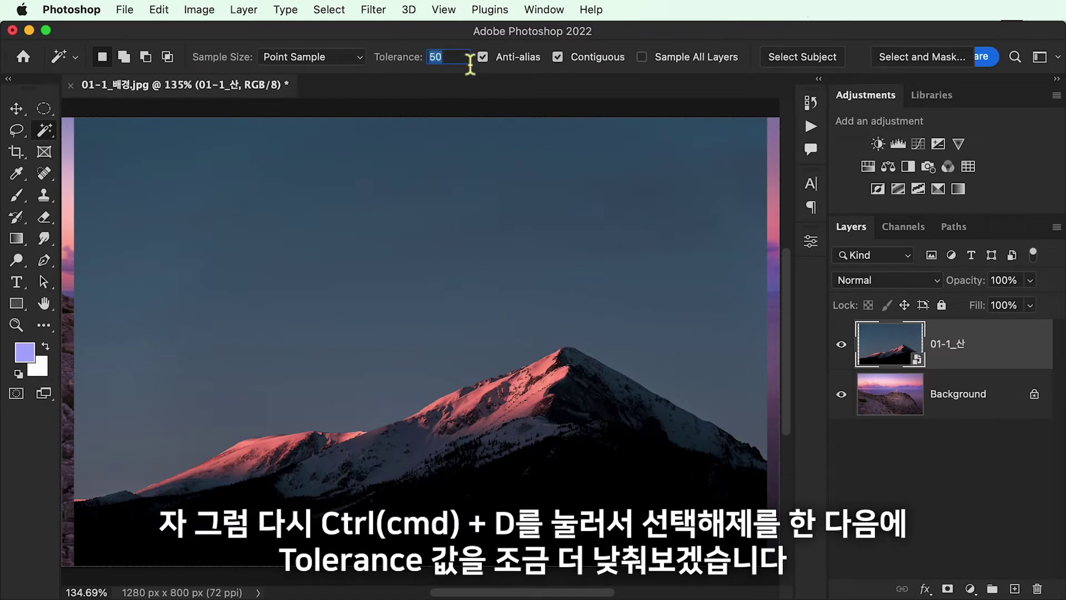
pyautogui.write('10')
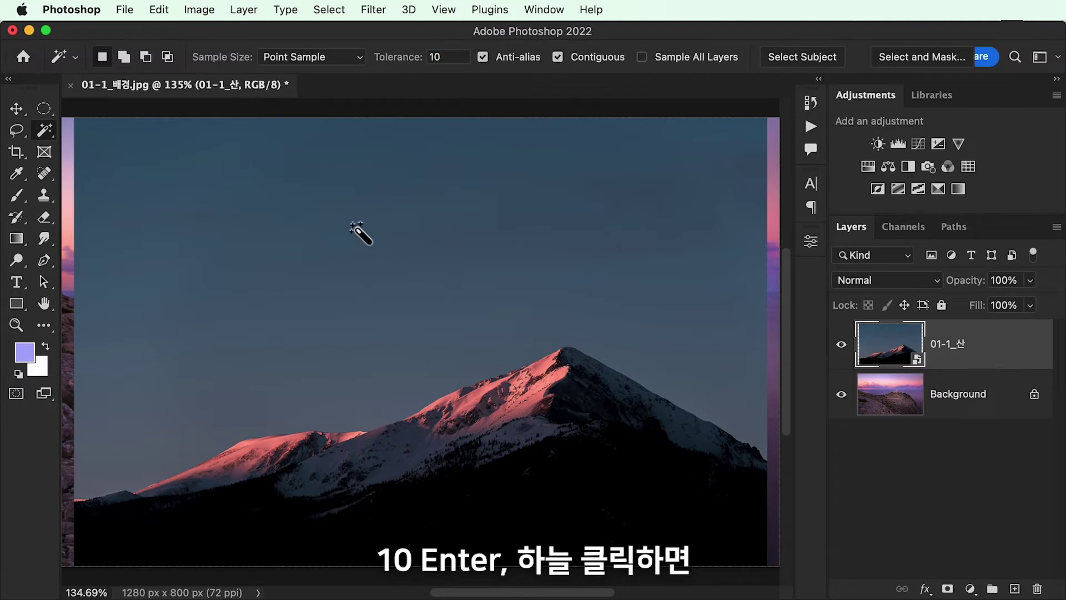
pyautogui.click(359, 247)
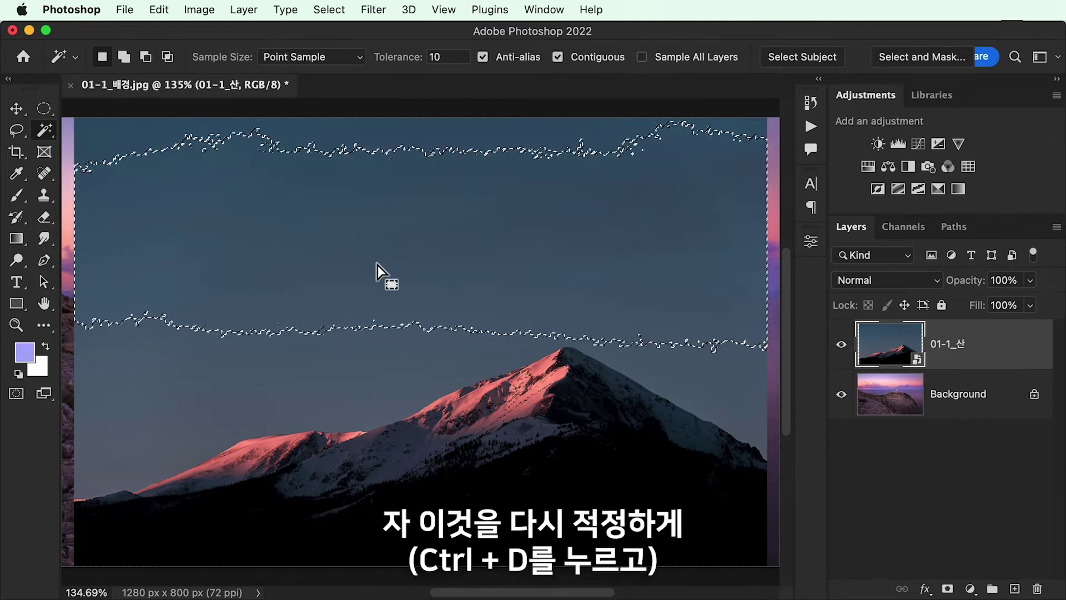
pyautogui.press('cmd+d')
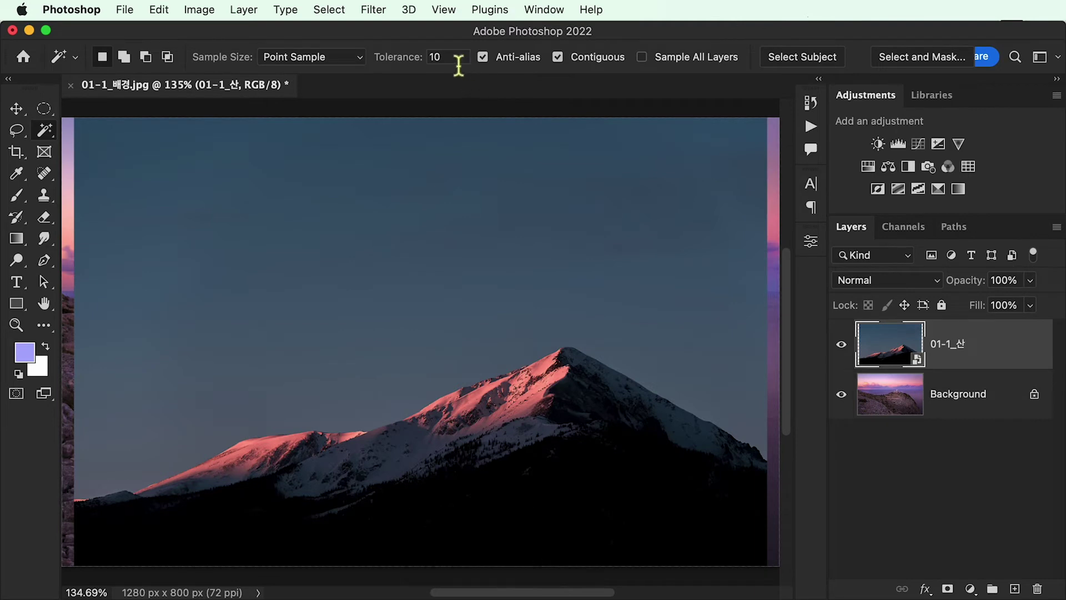
# - Select the sky with the Magic Wand at Tolerance 30 and add the missed patch above the left ridge using the Quick Selection tool
pyautogui.write('3')
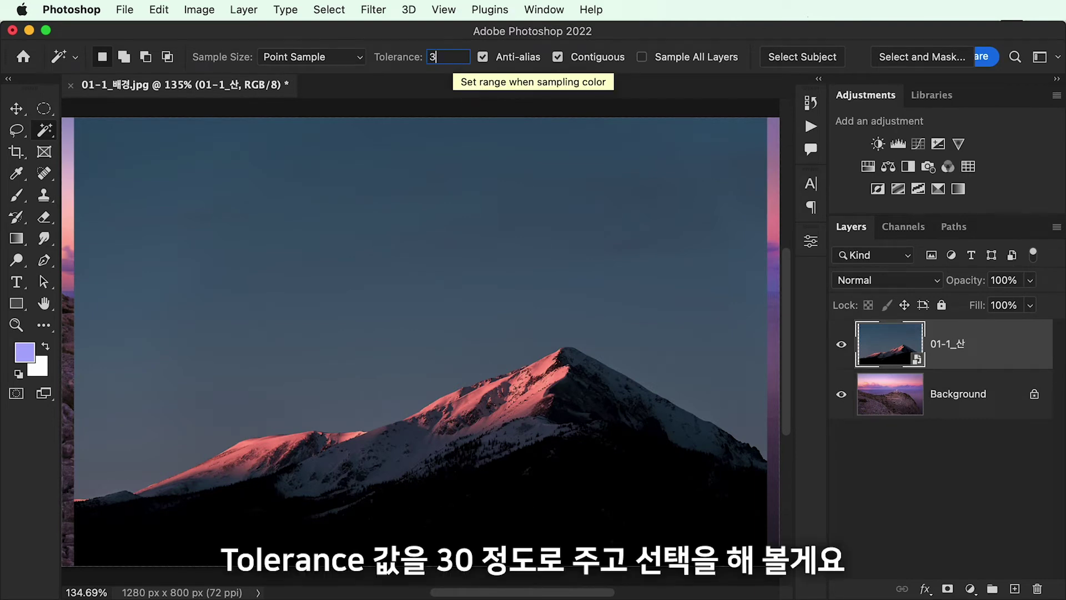
pyautogui.click(394, 229)
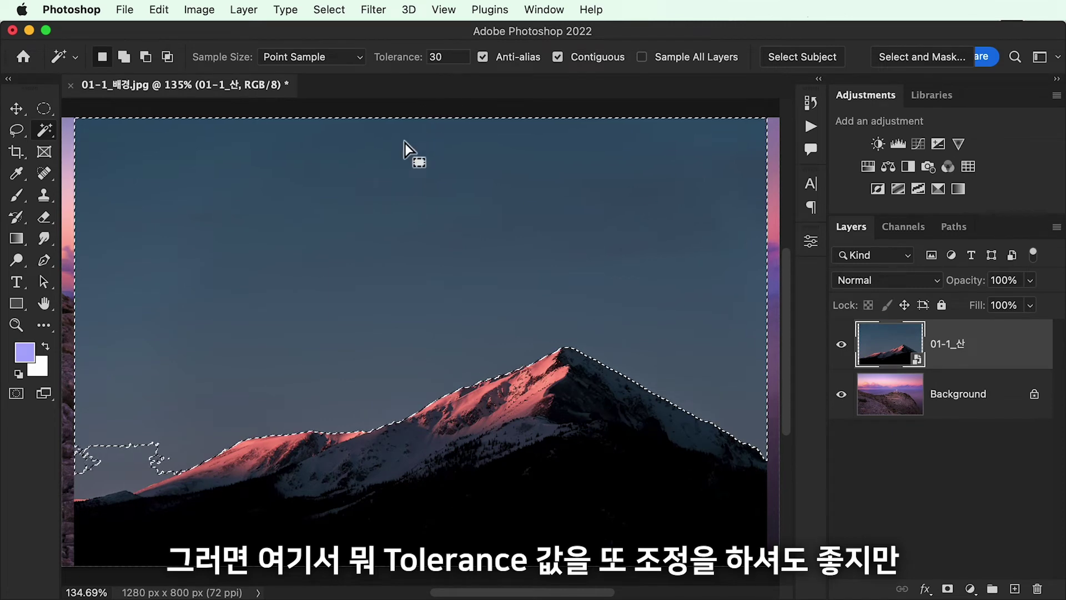
pyautogui.click(51, 135)
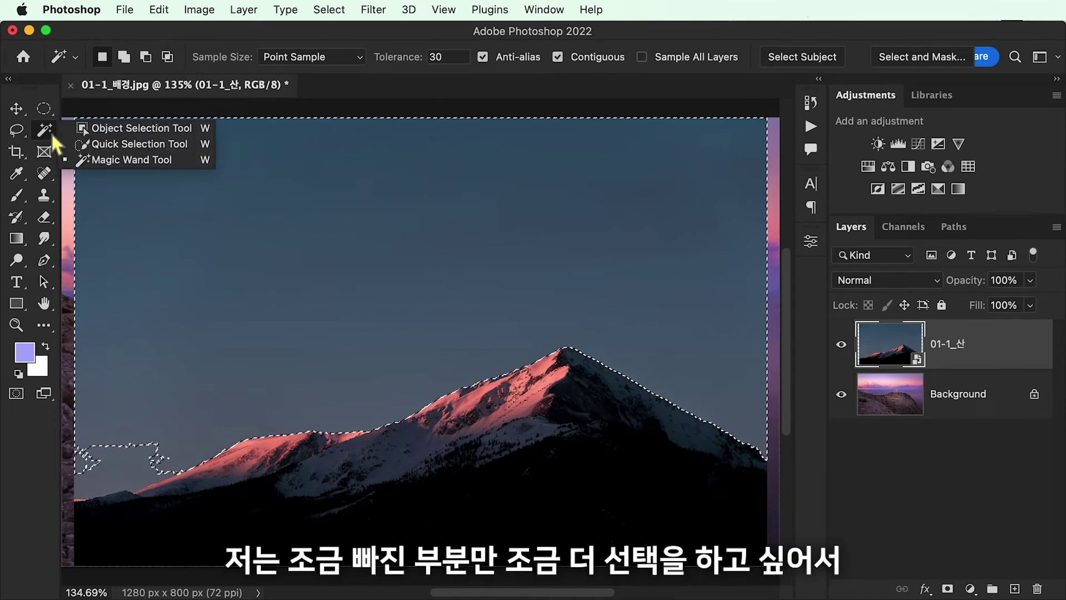
pyautogui.click(91, 145)
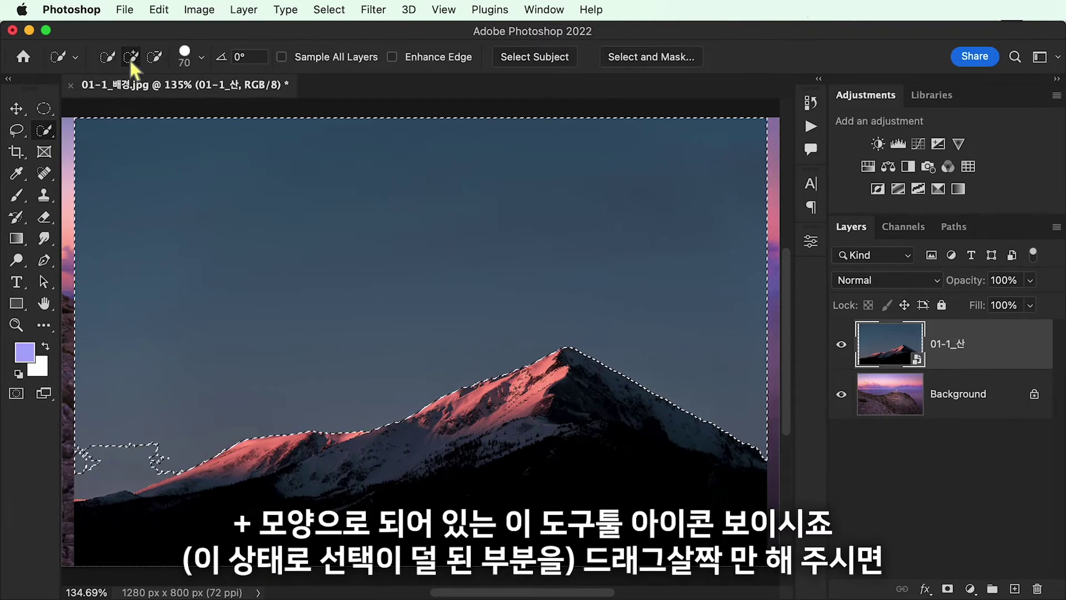
pyautogui.moveTo(131, 417); pyautogui.dragTo(124, 445)
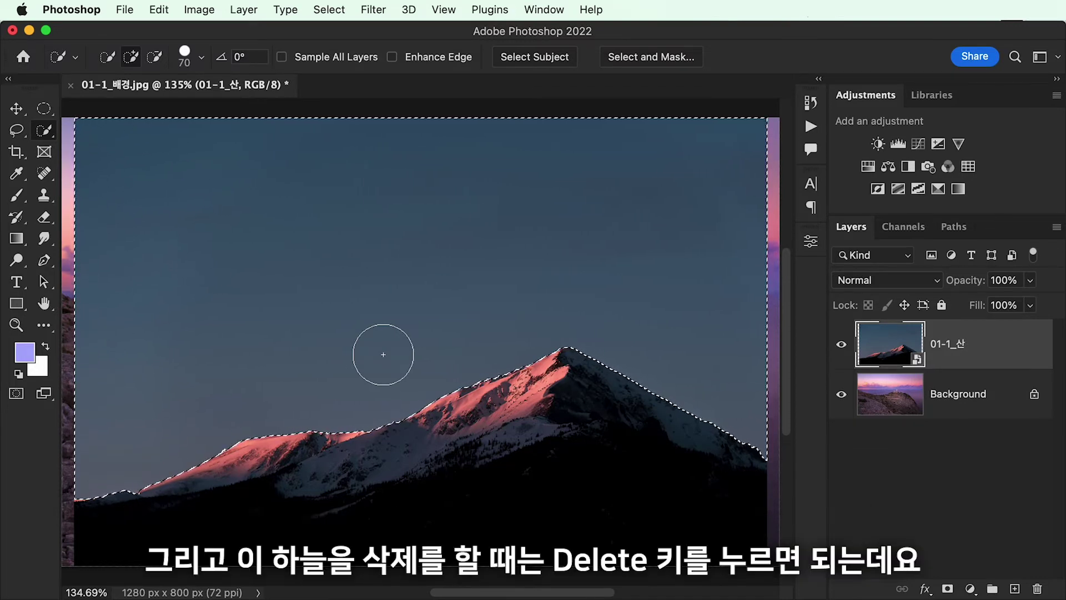
# - Try to delete the selected sky directly from the 01-1_산 smart object layer
pyautogui.press('Delete')
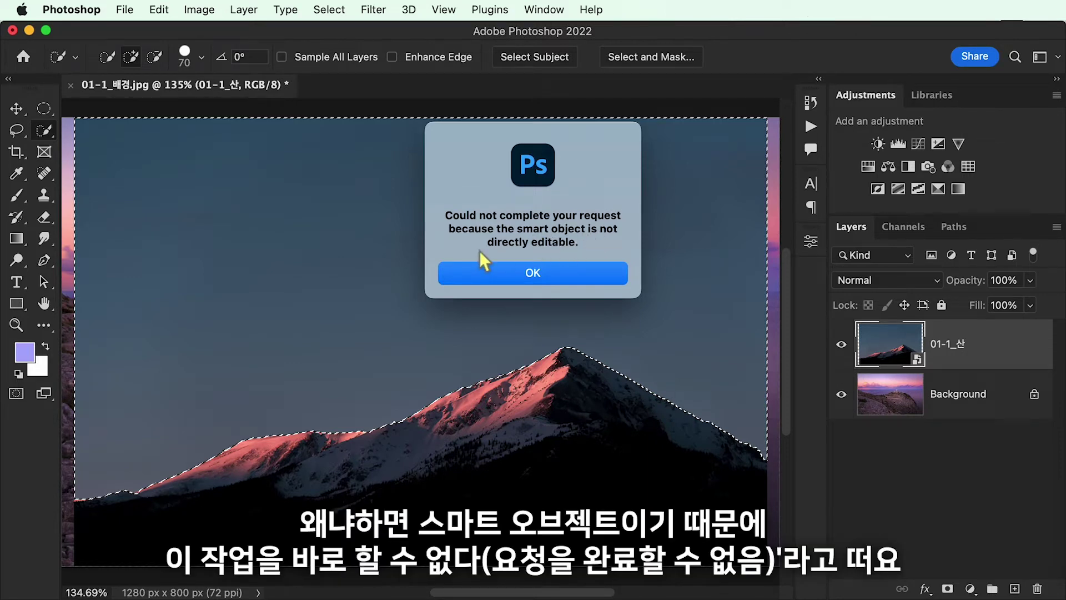
pyautogui.click(482, 269)
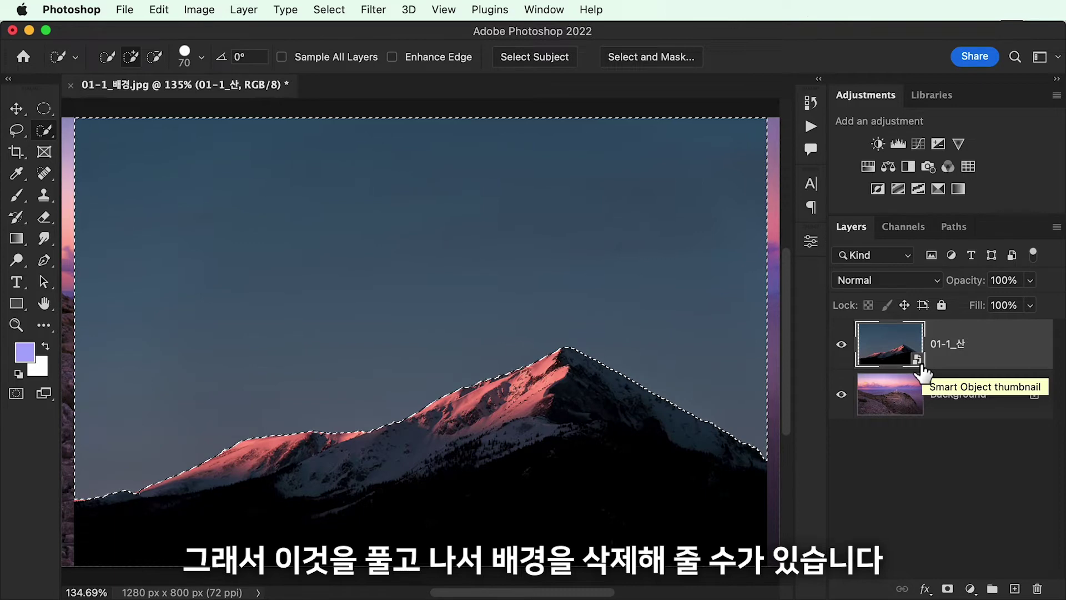
# - Open the list of layer commands for the 01-1_산 layer
pyautogui.rightClick(947, 364)
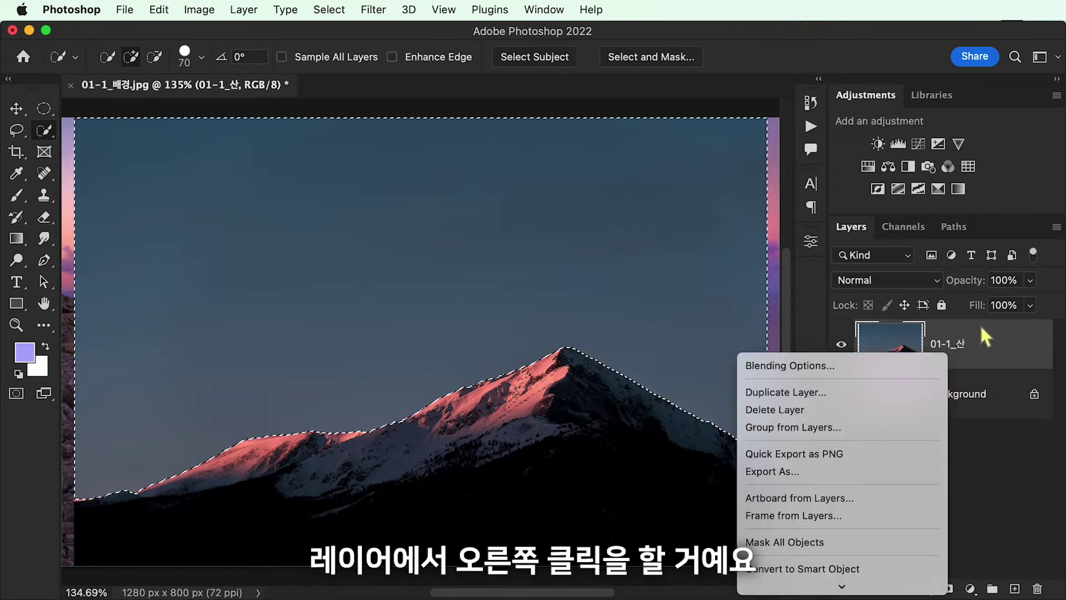
# - Rasterize the 01-1_산 smart object layer and delete the selected sky from it, clearing the selection
pyautogui.rightClick(909, 335)
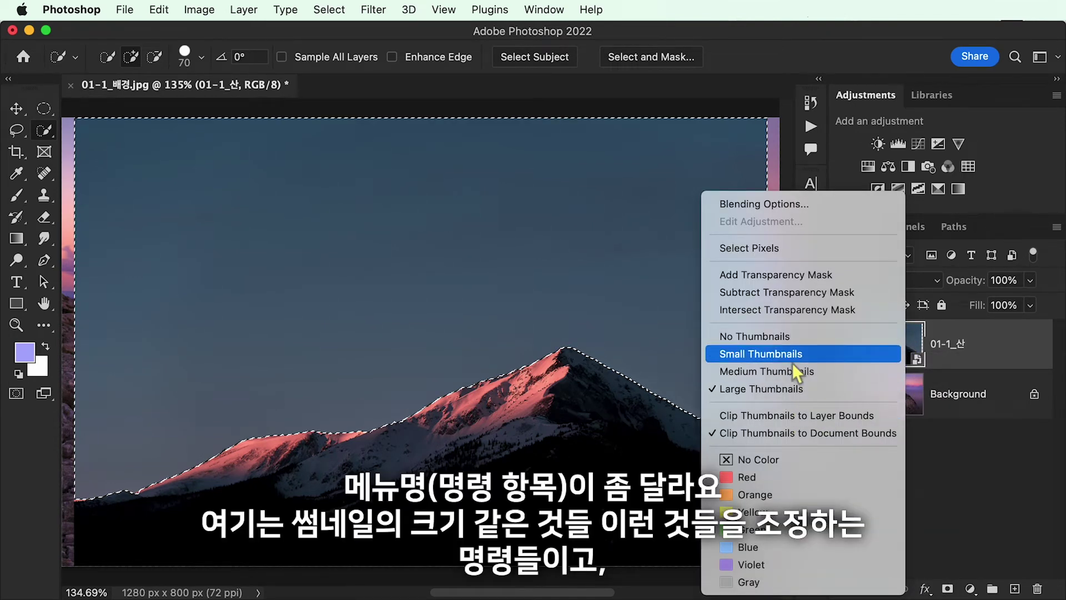
pyautogui.click(975, 346)
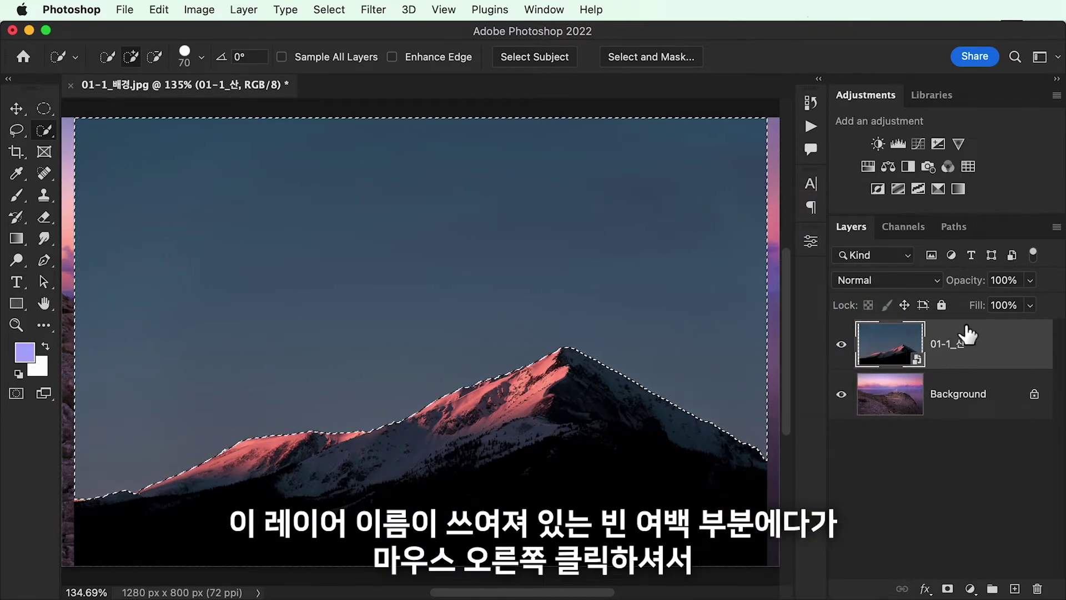
pyautogui.rightClick(986, 347)
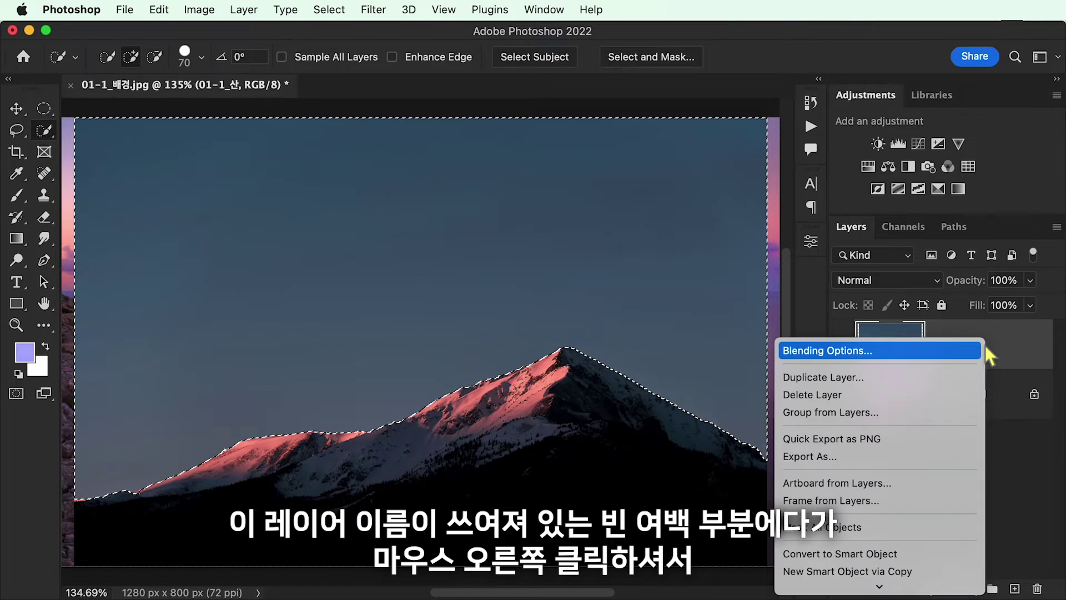
pyautogui.moveTo(879, 587)
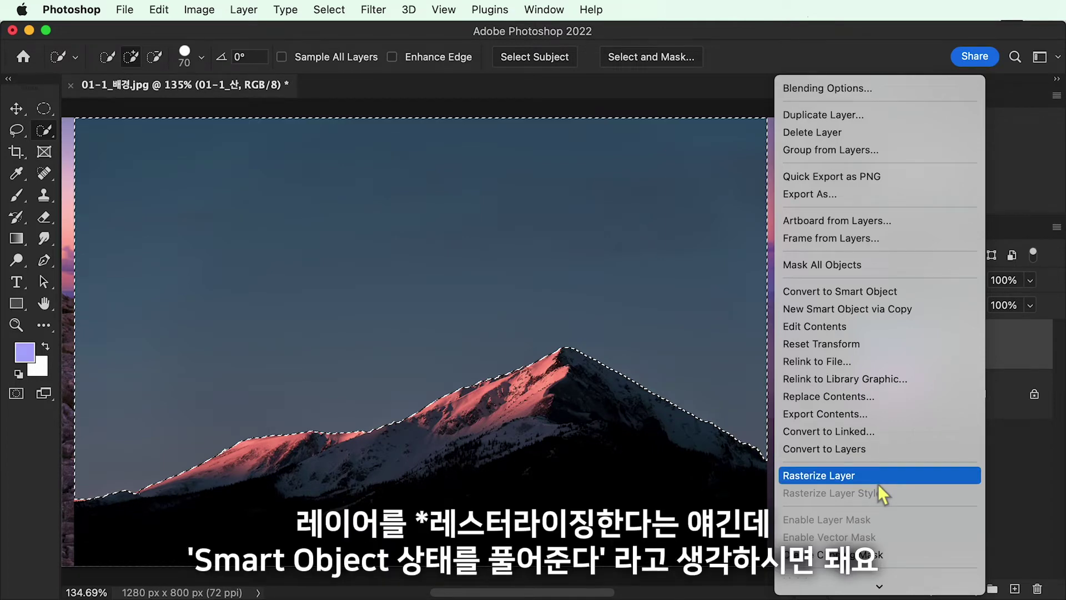
pyautogui.click(878, 481)
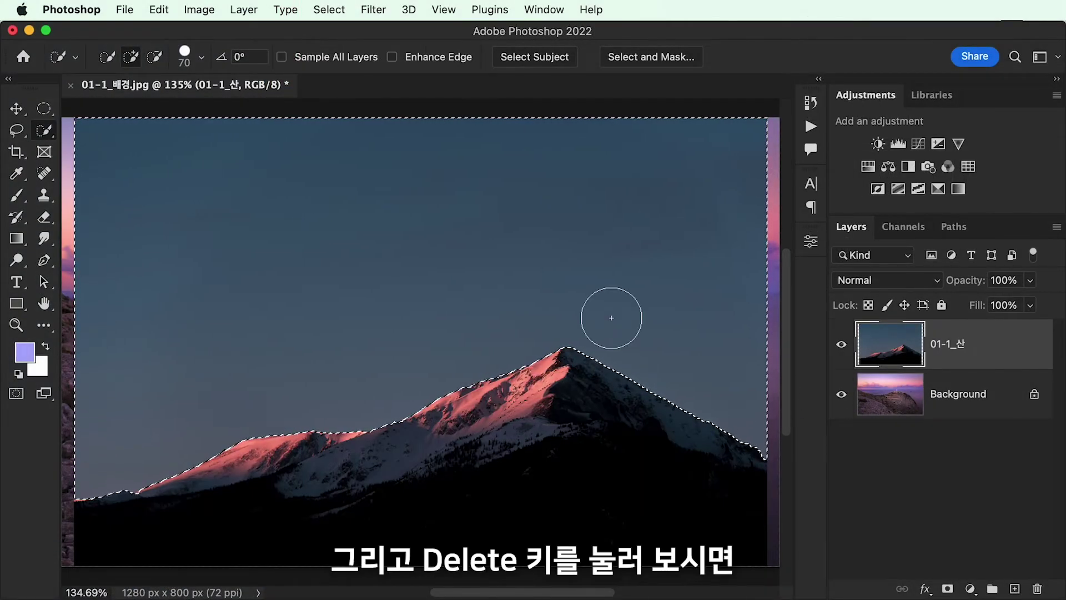
pyautogui.press('Delete')
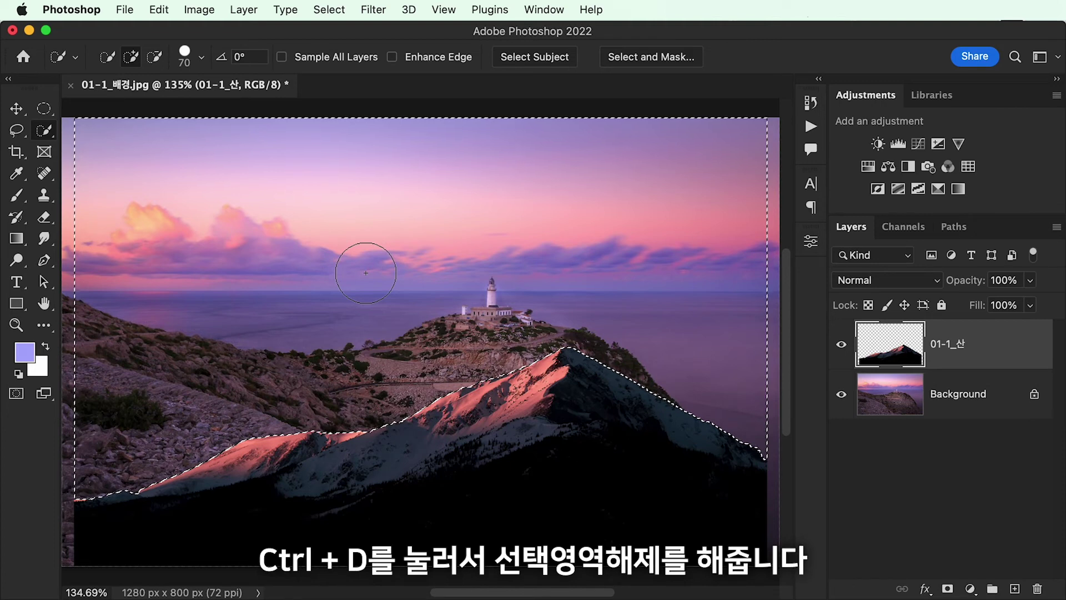
pyautogui.press('super+d')
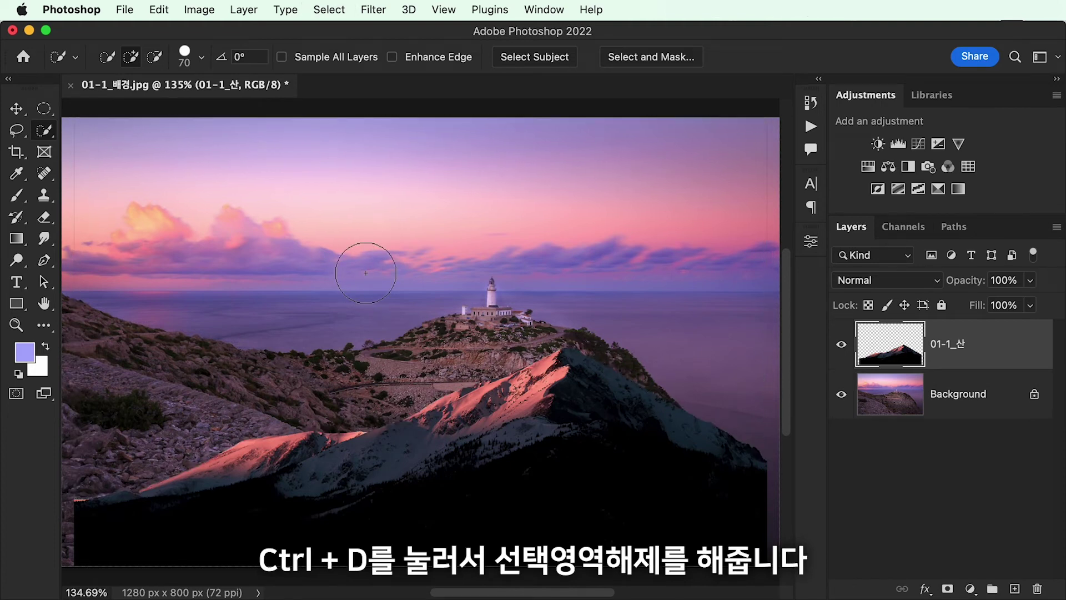
# - Move the cut-out mountain up and to the right, and place a duplicate of it beside it on the left
pyautogui.press('v')
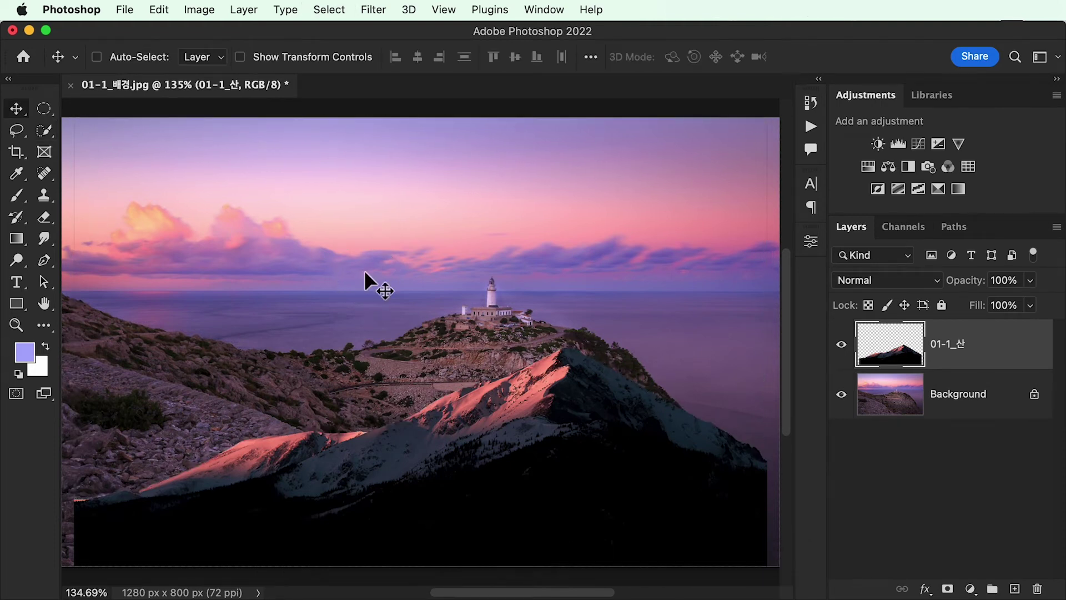
pyautogui.moveTo(537, 426); pyautogui.dragTo(401, 387)
pyautogui.rightClick(401, 387)
pyautogui.click(401, 387)
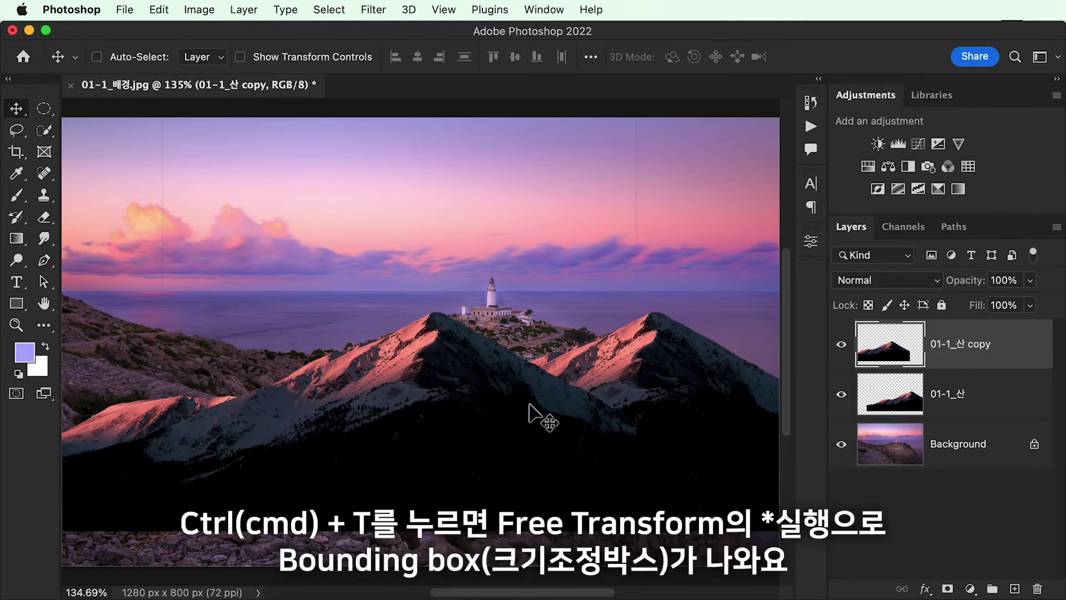
# - Flip the mountain copy horizontally with Free Transform and move it down and right so it overlaps in front of the original
pyautogui.press('super+t')
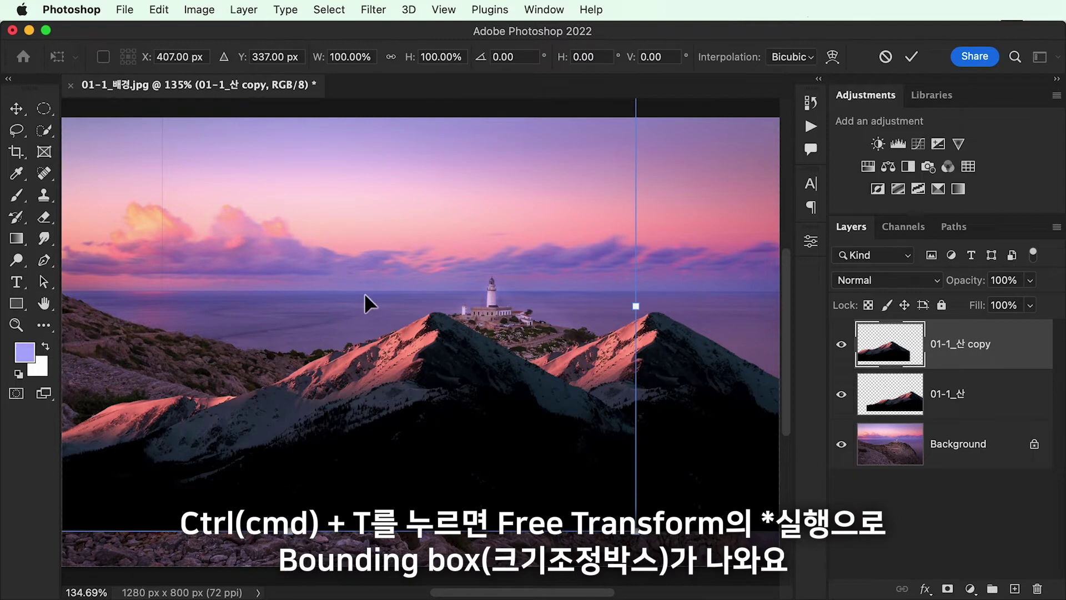
pyautogui.press('Escape')
pyautogui.click(166, 11)
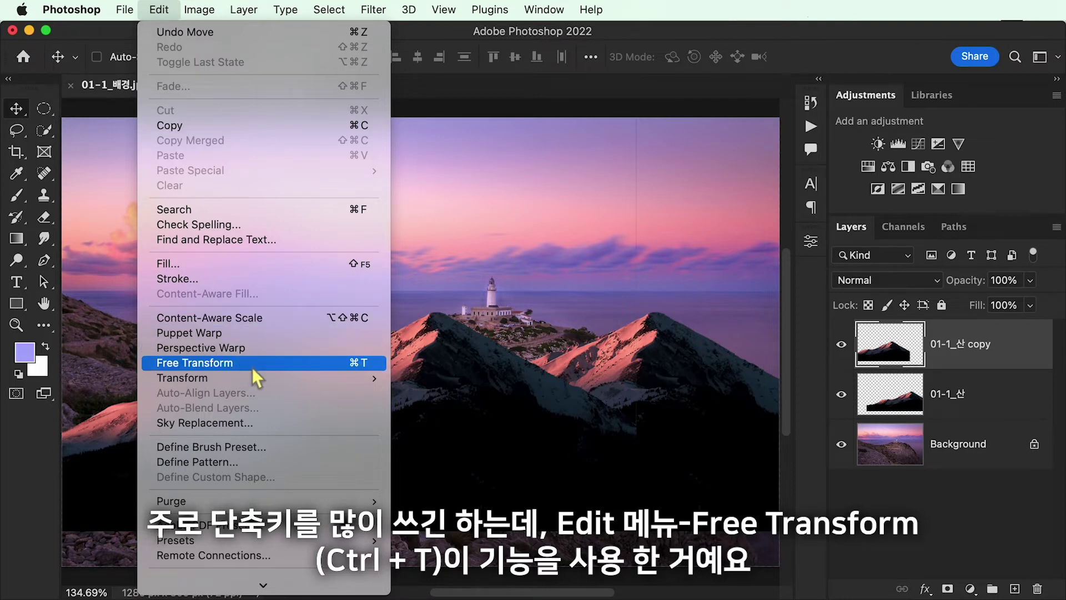
pyautogui.click(368, 367)
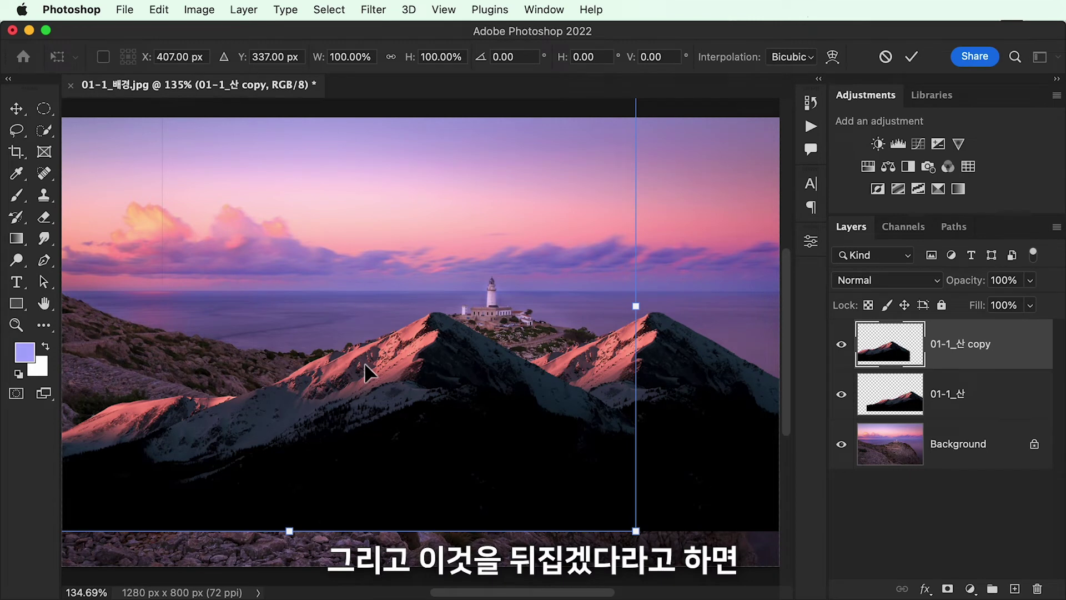
pyautogui.rightClick(365, 365)
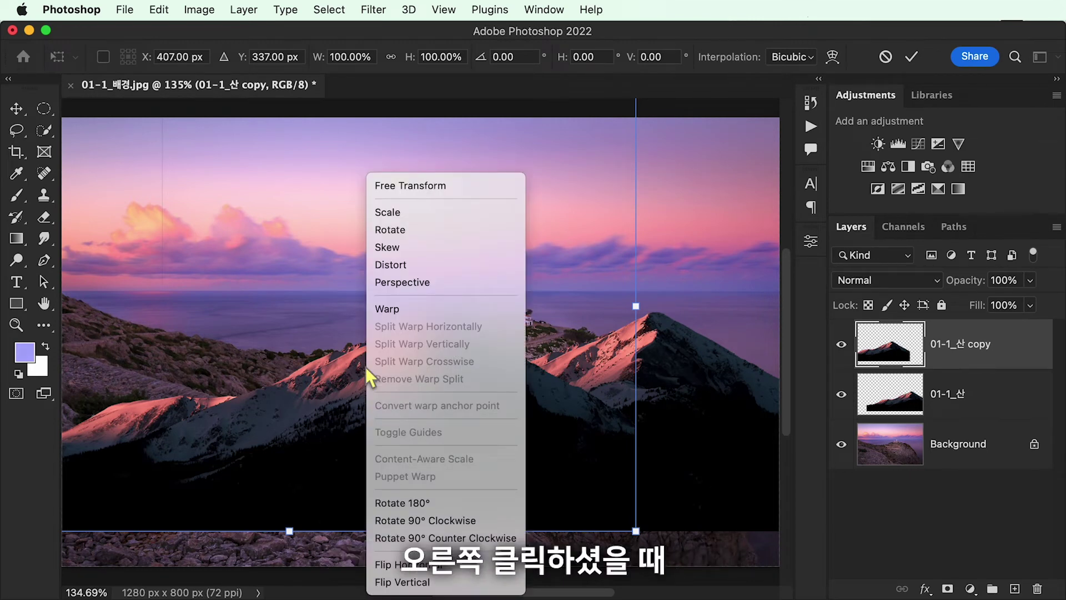
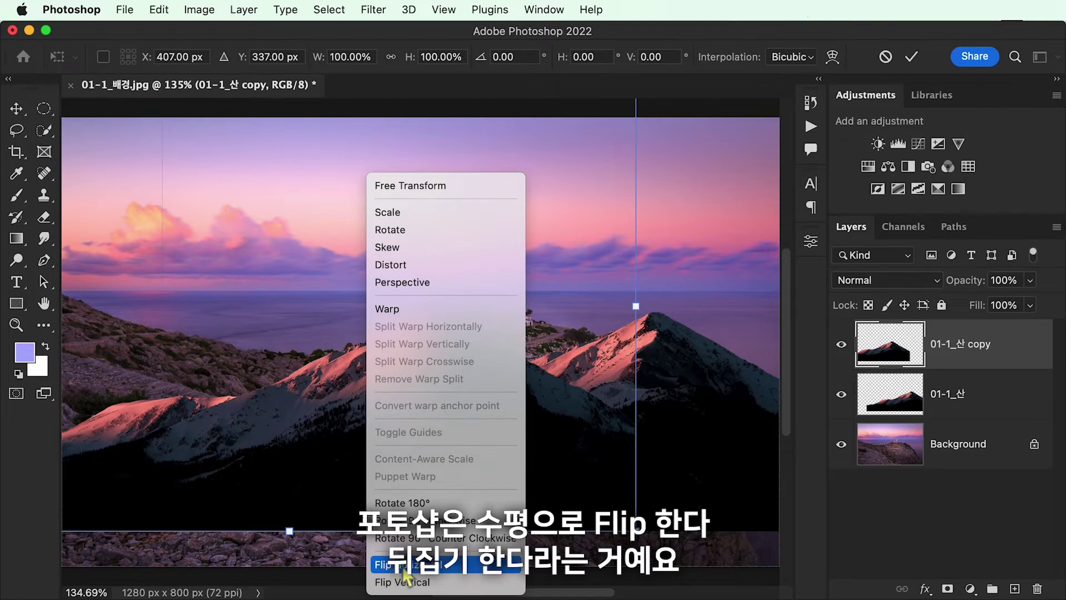
pyautogui.click(453, 567)
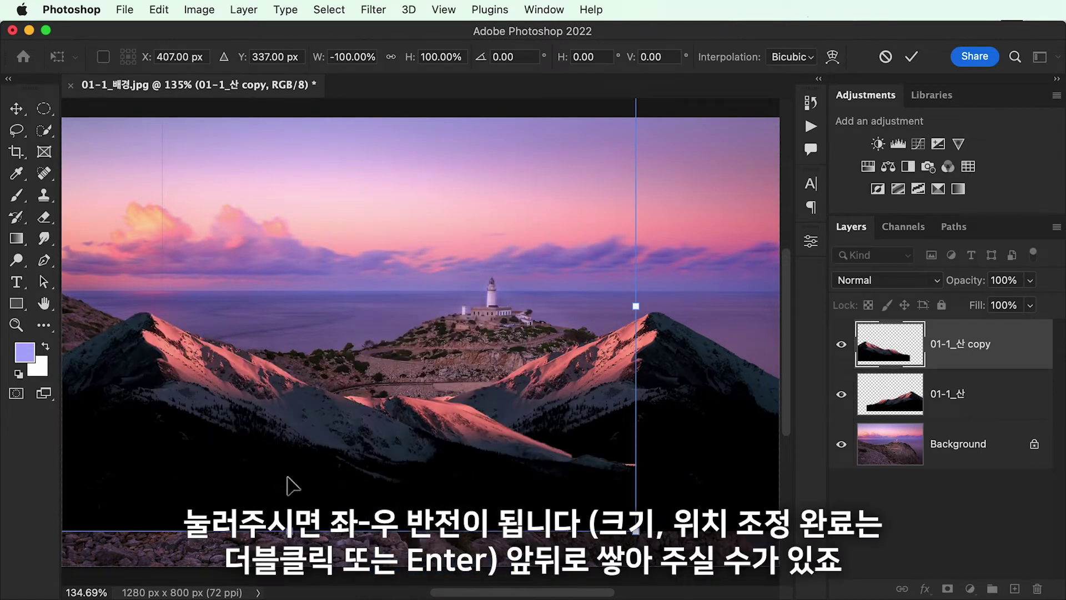
pyautogui.moveTo(333, 479); pyautogui.dragTo(472, 469)
pyautogui.press('Return')
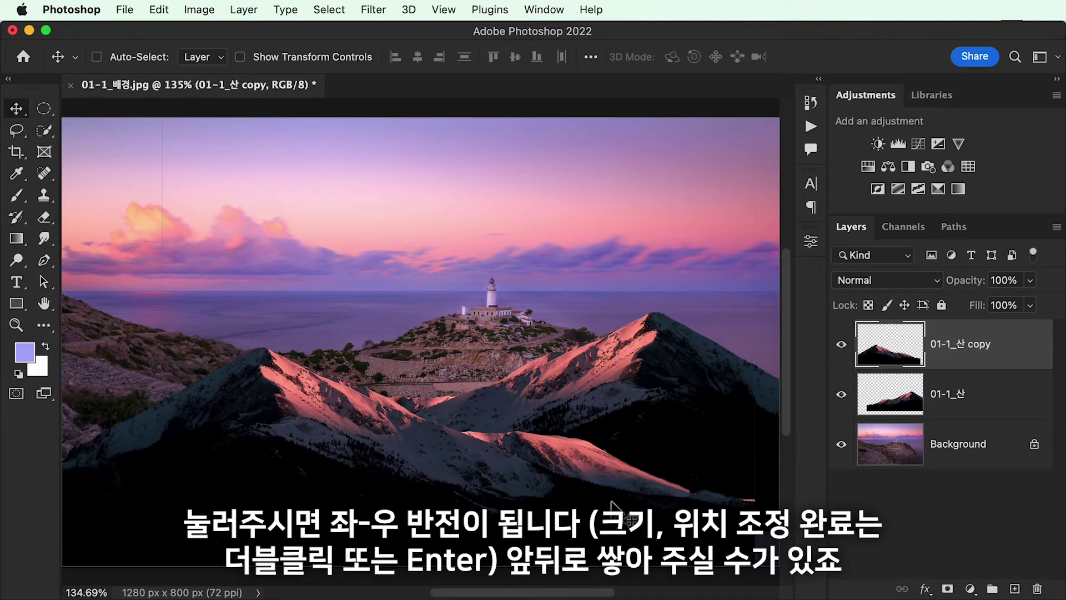
# - Examine the cut-out edges of both mountains up close against the background
pyautogui.scroll(3, 359, 308)
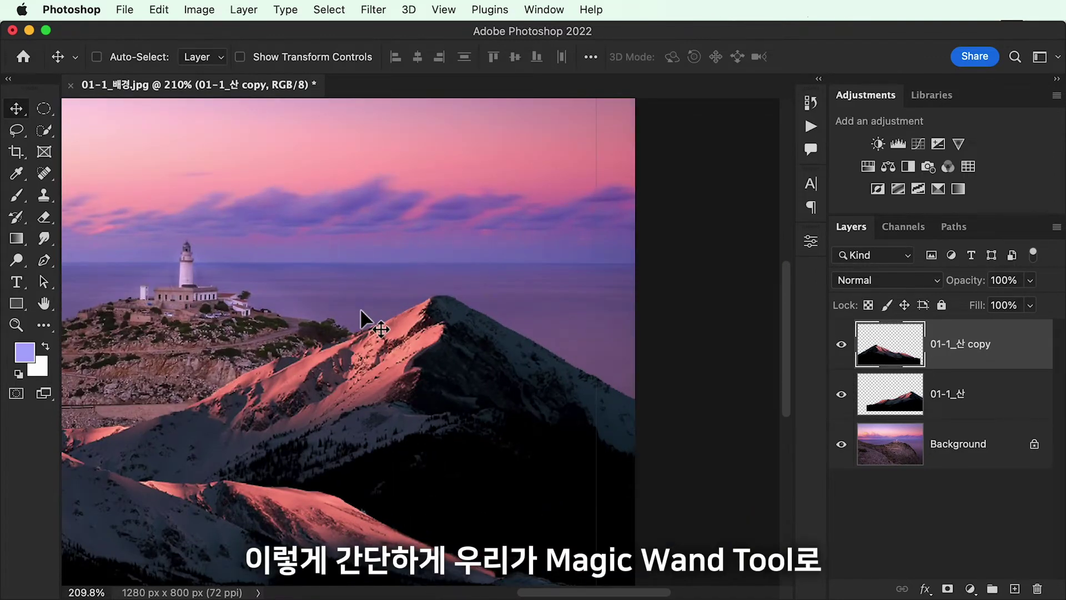
pyautogui.scroll(1, 359, 307)
pyautogui.scroll(1, 360, 308)
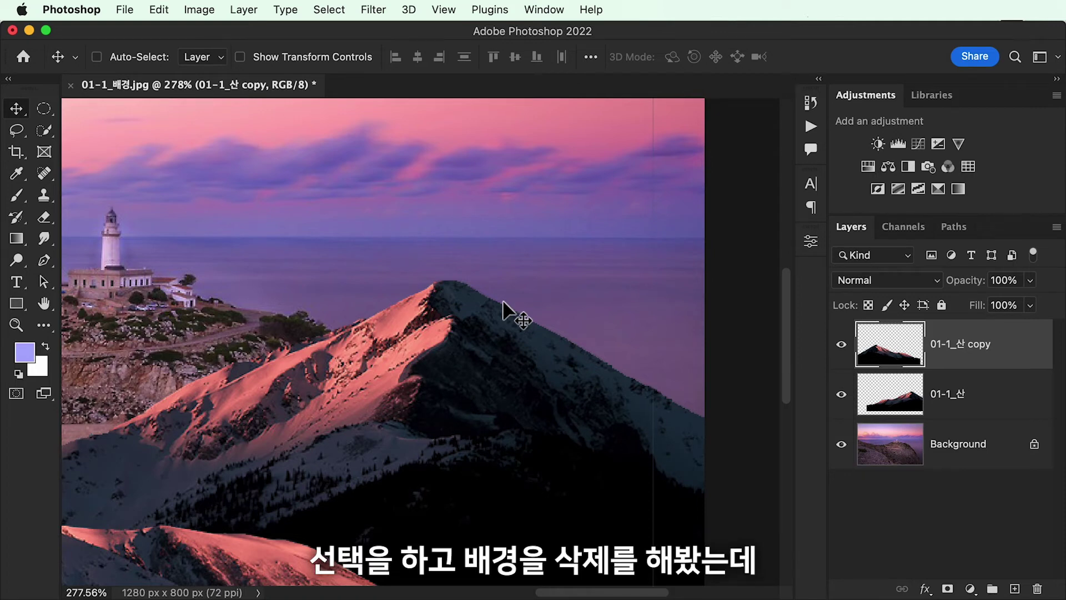
pyautogui.scroll(1, 502, 298)
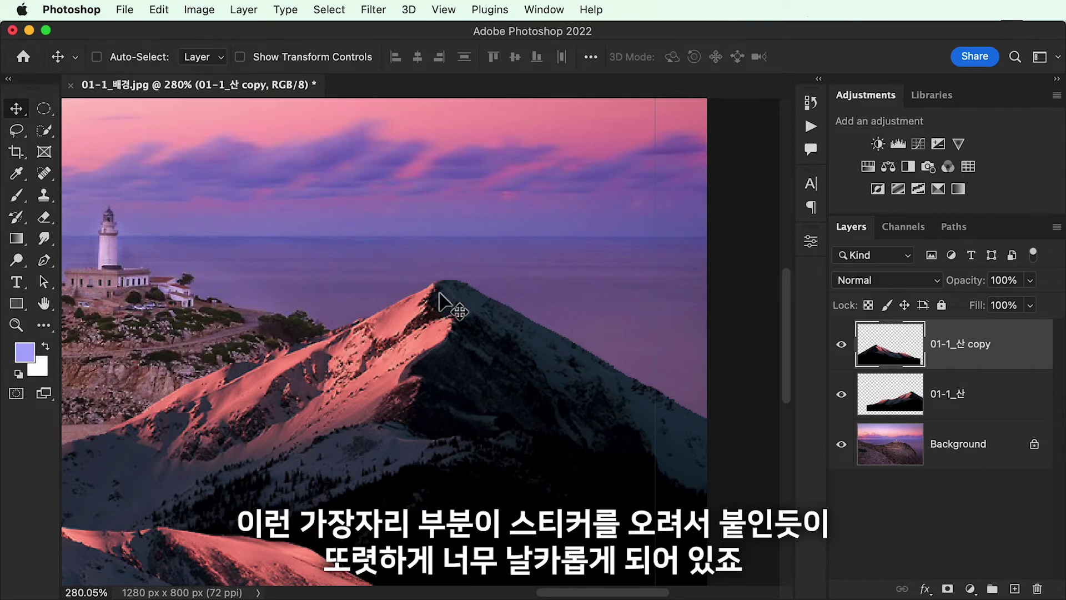
pyautogui.hscroll(-10, 403, 423)
pyautogui.scroll(-3, 403, 424)
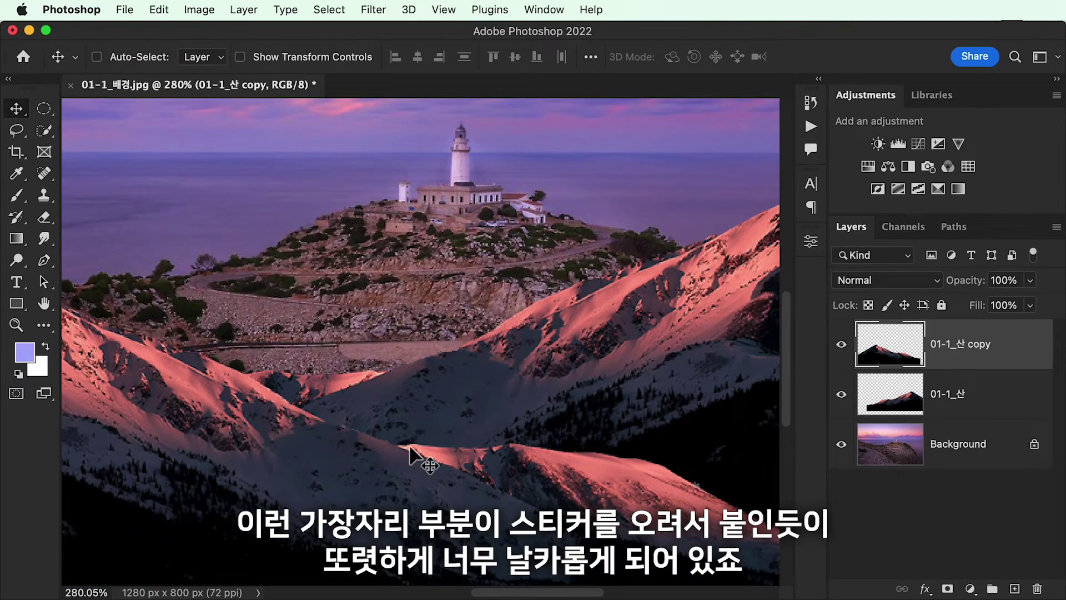
pyautogui.scroll(-5, 411, 456)
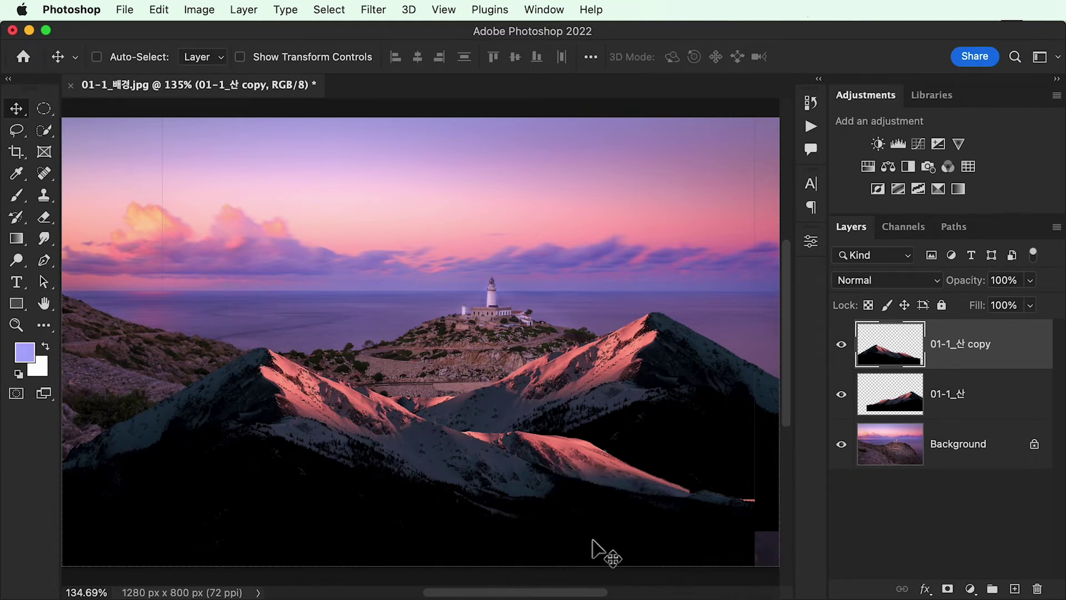
# - Load the 01-1_산 copy layer's outline as a selection and feather it by 1 pixel
pyautogui.keyDown('super'); pyautogui.click(889, 354); pyautogui.keyUp('super')
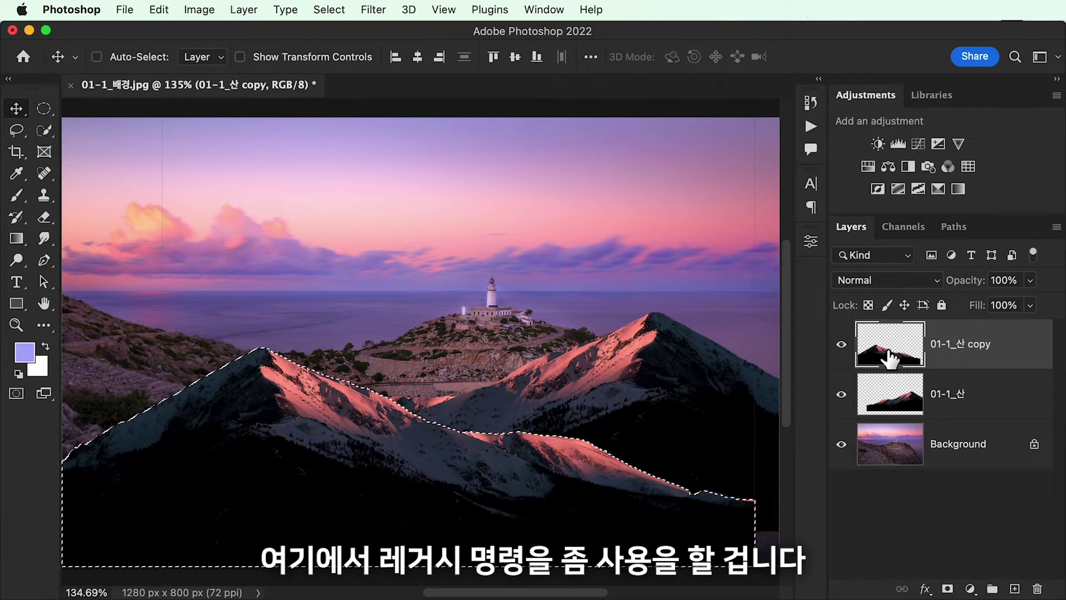
pyautogui.press('l')
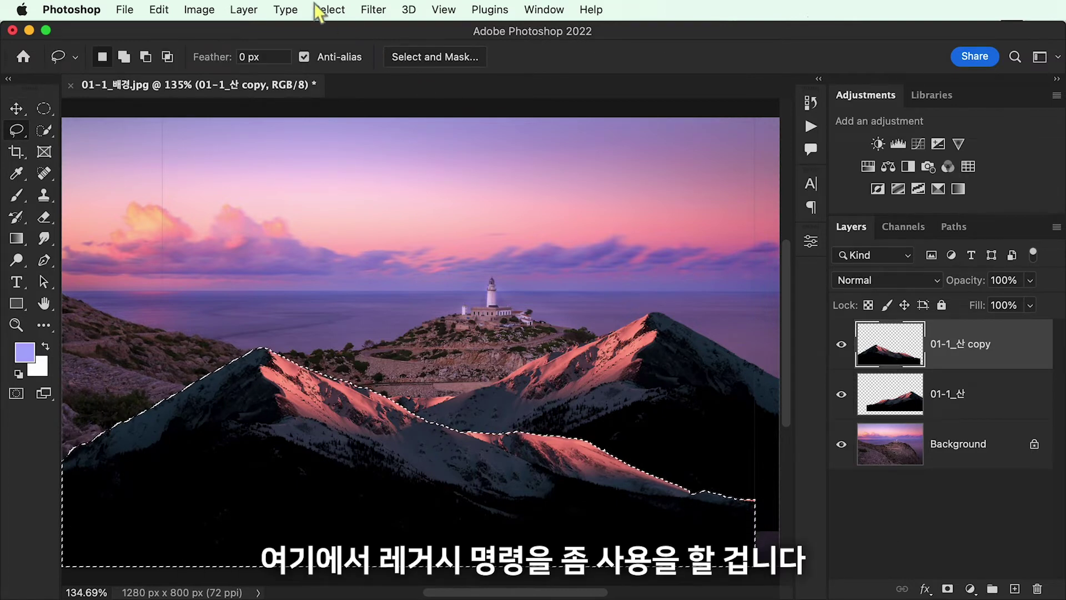
pyautogui.click(330, 10)
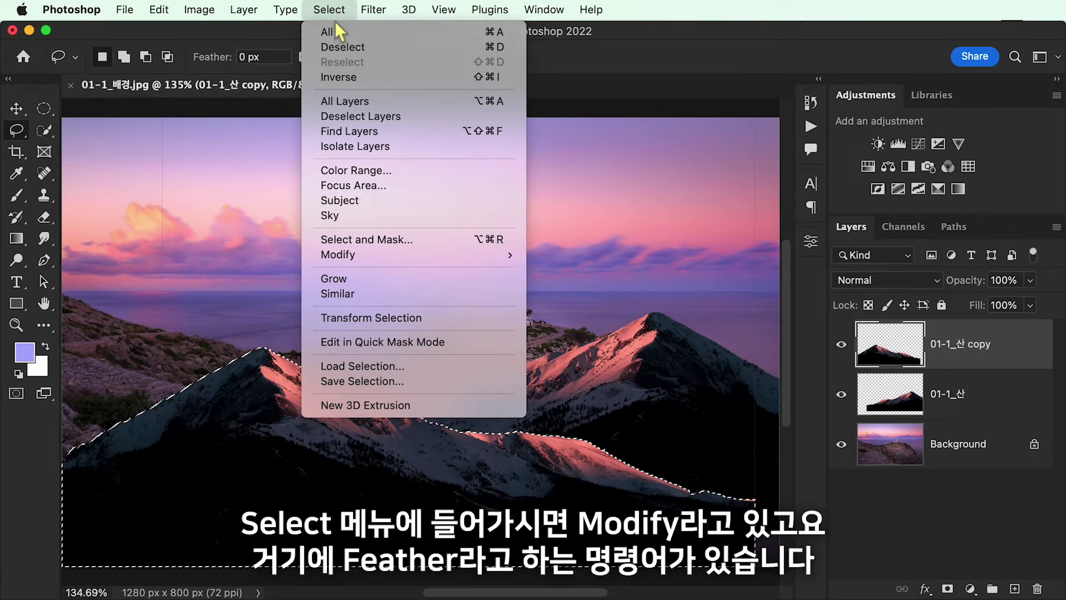
pyautogui.moveTo(378, 258)
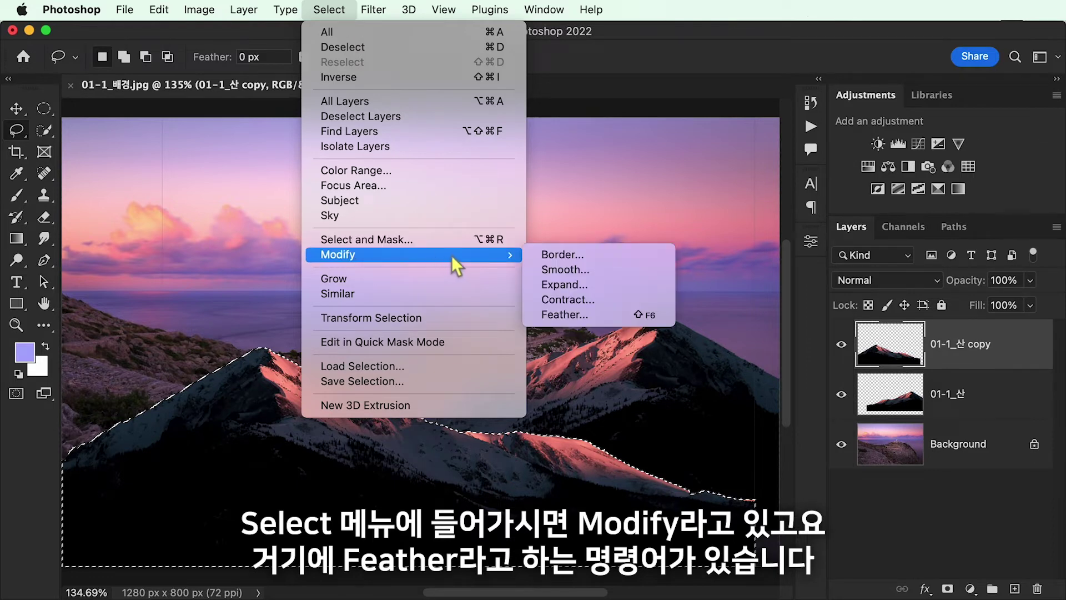
pyautogui.click(658, 315)
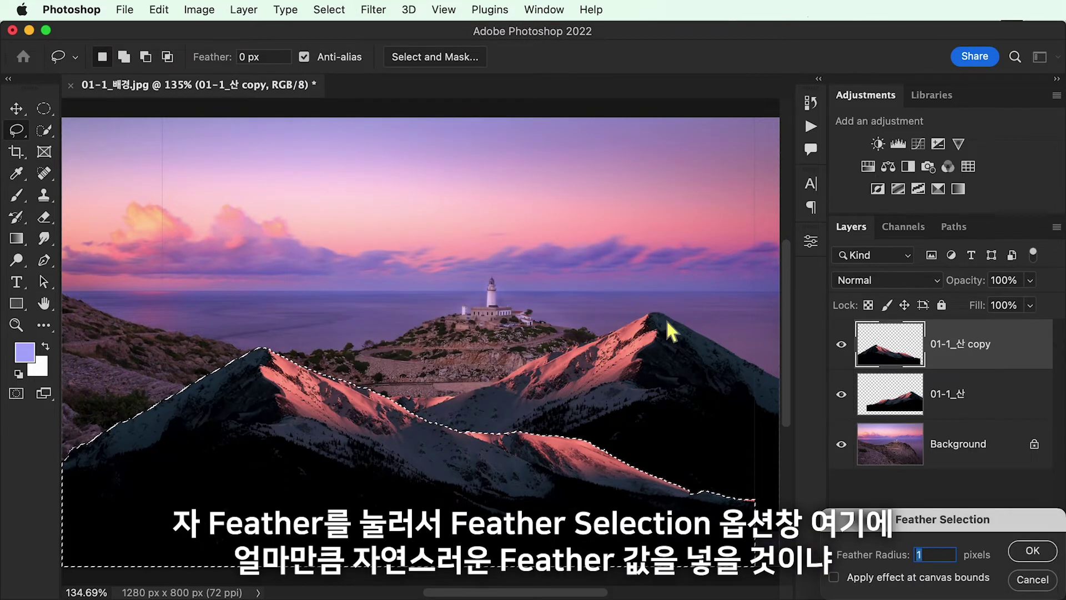
pyautogui.moveTo(878, 522); pyautogui.dragTo(504, 308)
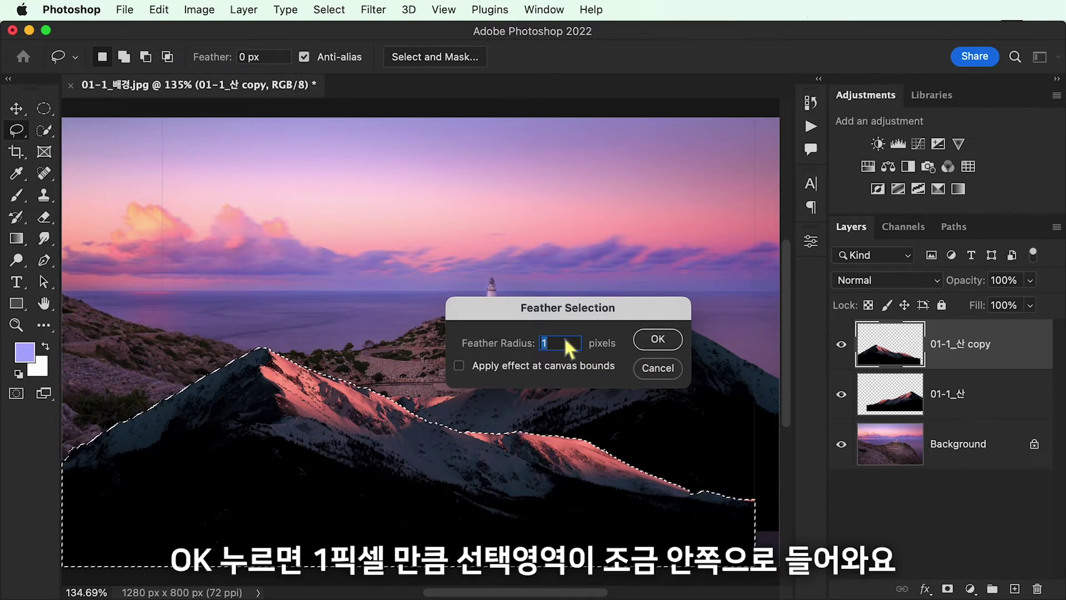
pyautogui.click(659, 340)
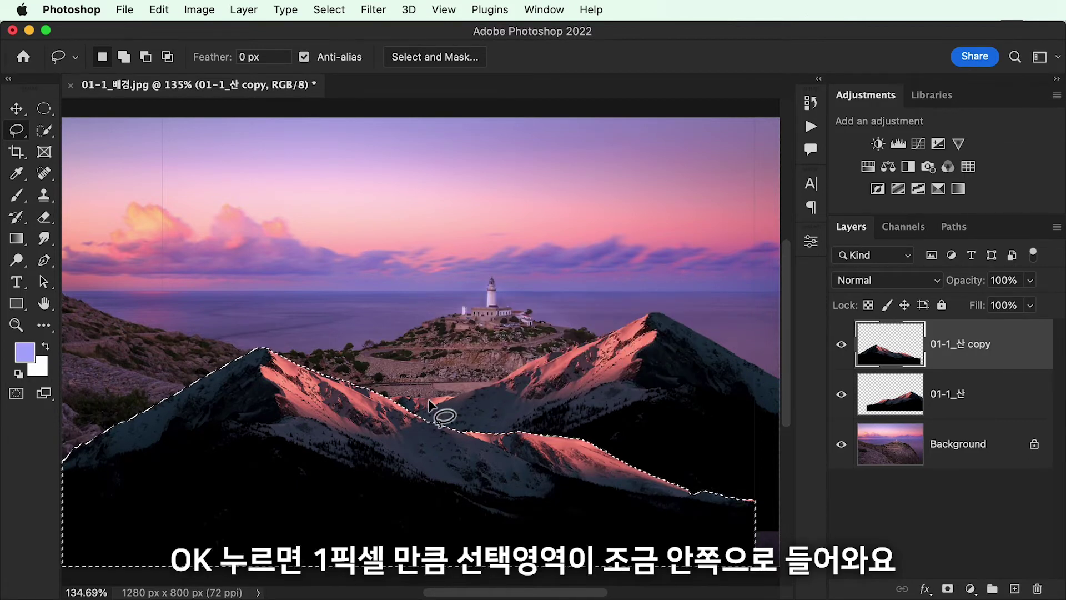
# - Inspect the feathered selection along the front mountain's ridge and display it as a Quick Mask overlay
pyautogui.scroll(3, 428, 427)
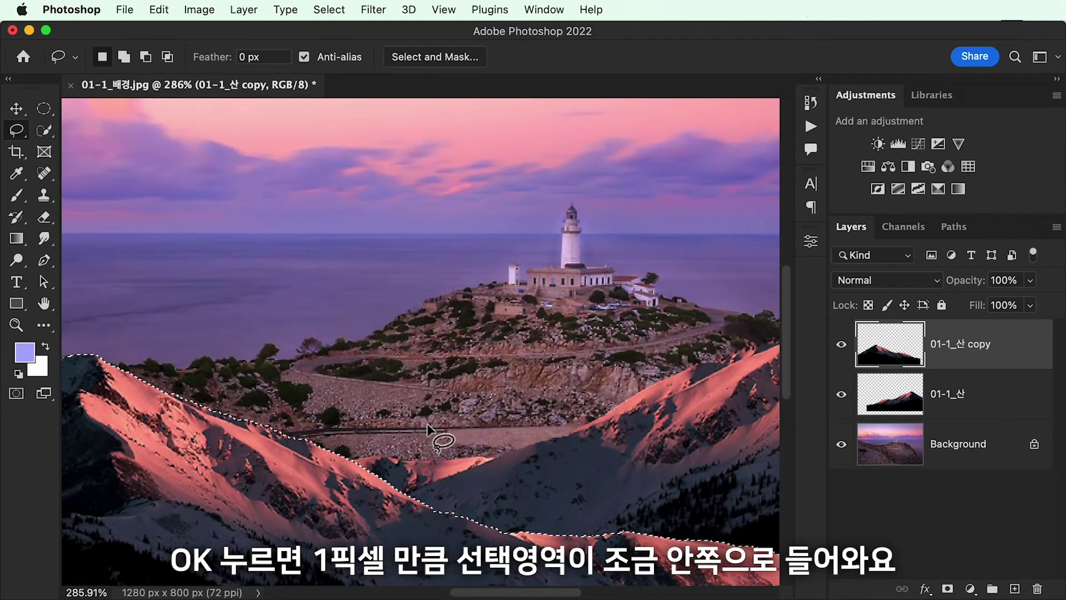
pyautogui.scroll(2, 428, 426)
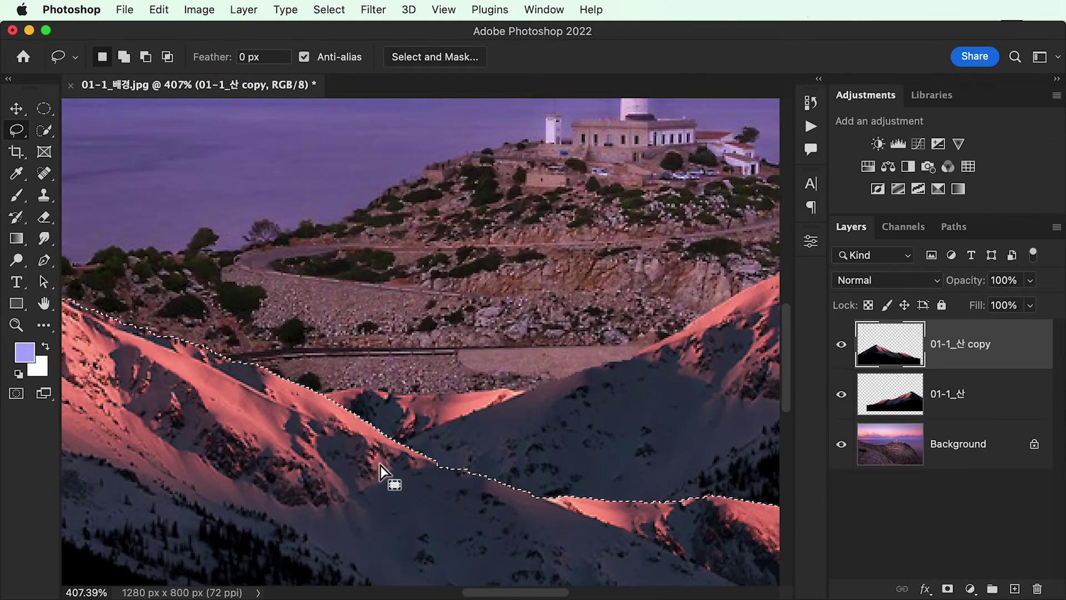
pyautogui.scroll(-4, 421, 474)
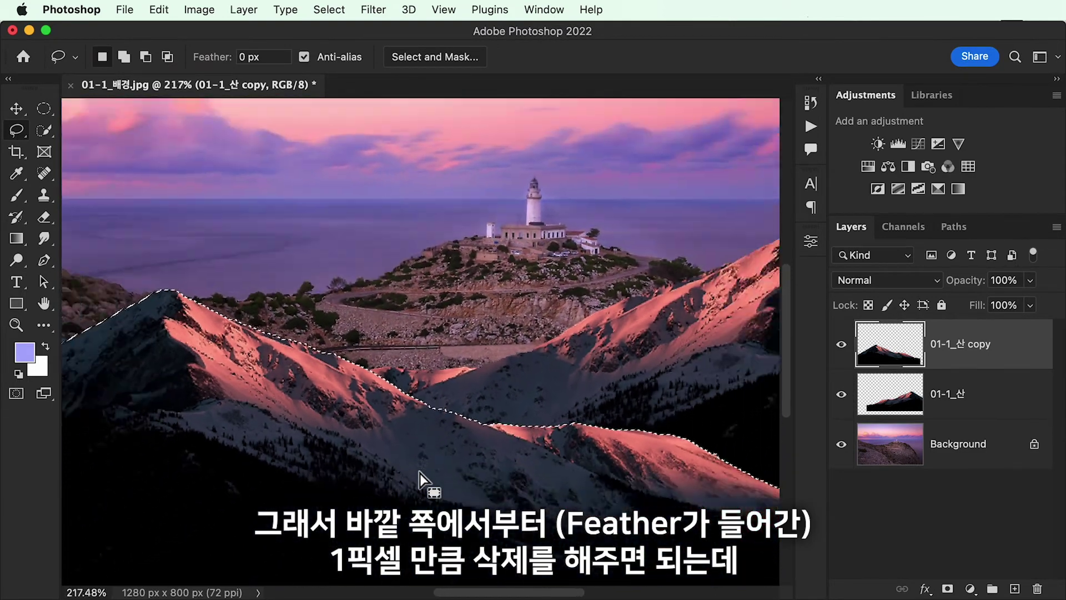
pyautogui.scroll(-1, 420, 473)
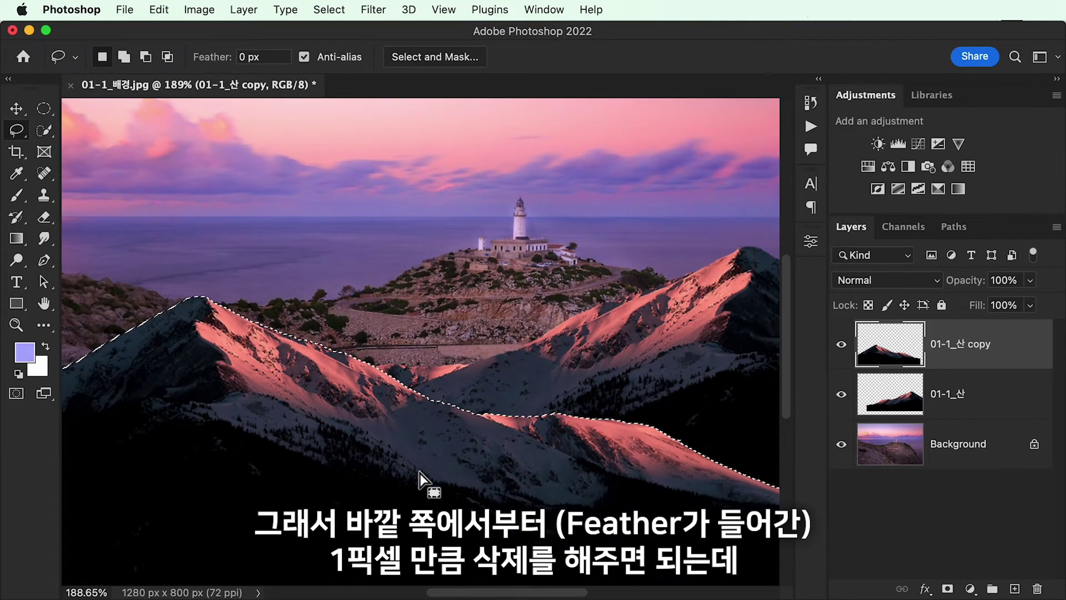
pyautogui.scroll(-2, 420, 473)
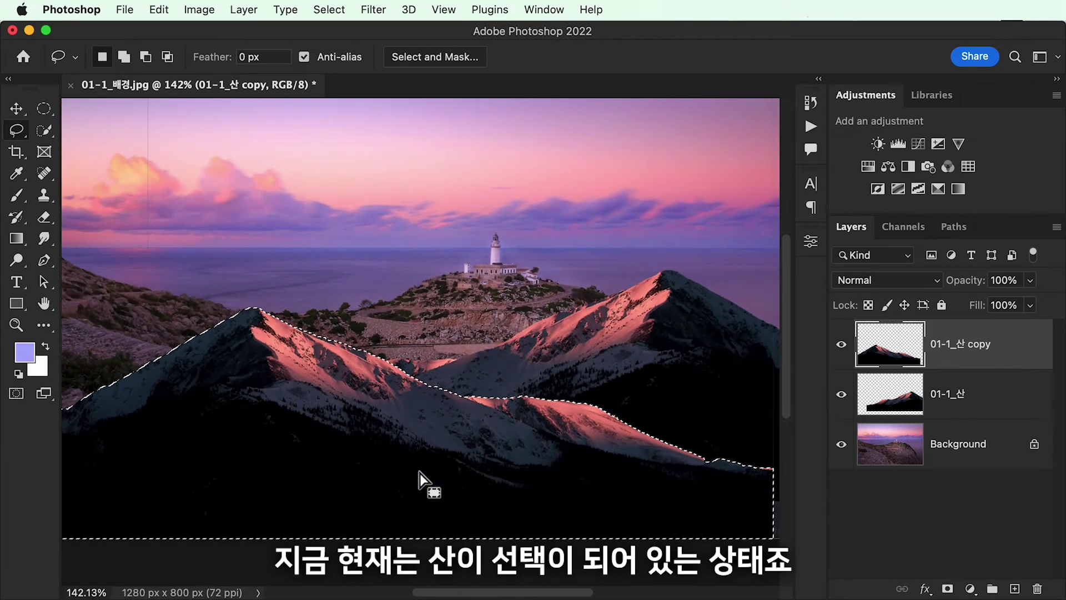
pyautogui.hscroll(-3, 420, 473)
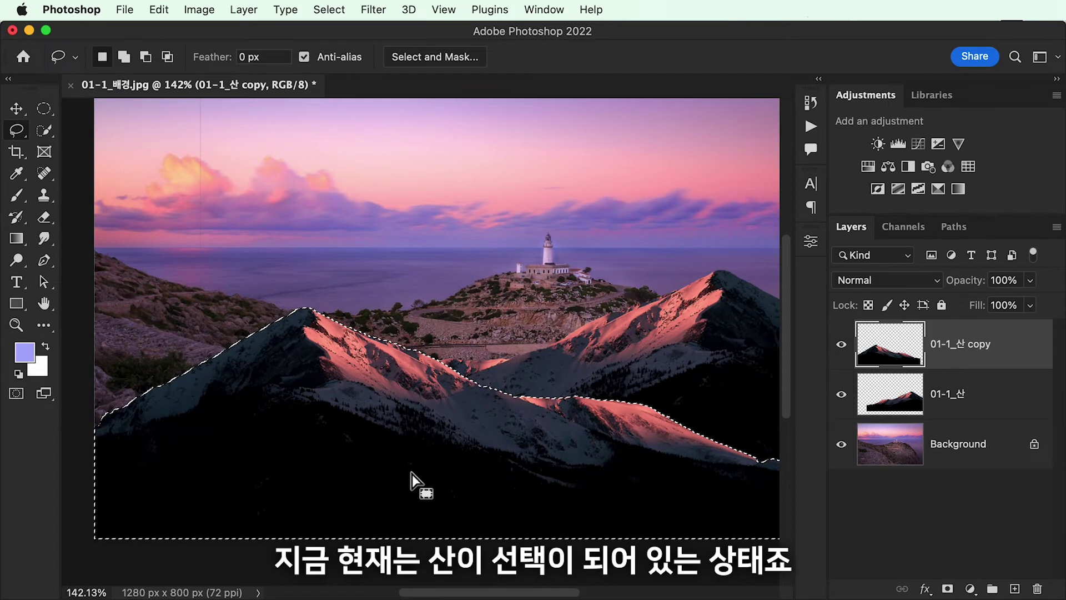
pyautogui.click(16, 392)
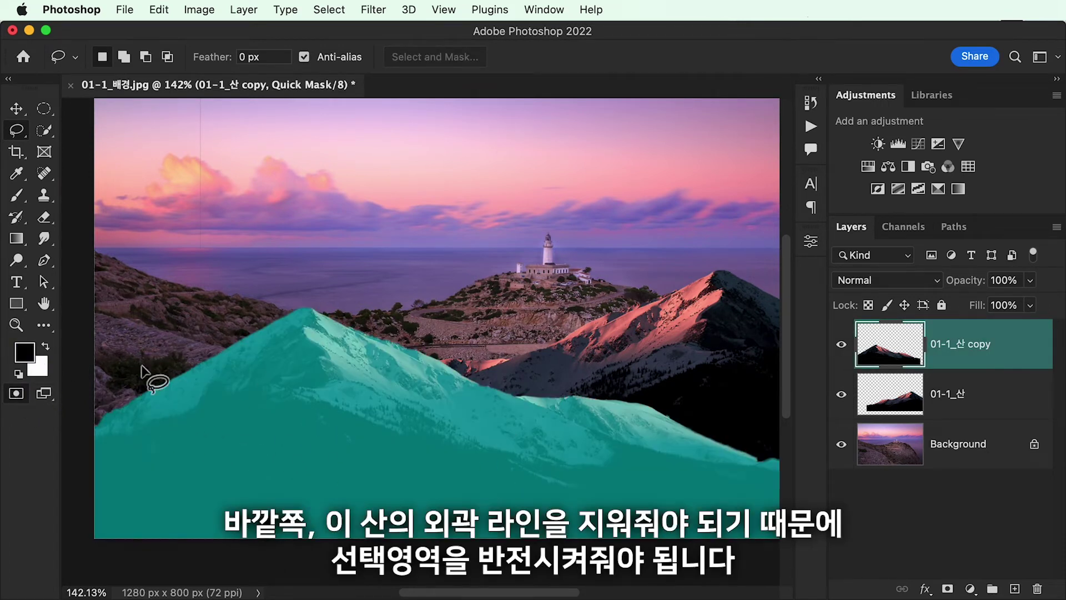
# - Leave Quick Mask and invert the selection so it covers the area outside the front mountain
pyautogui.click(23, 397)
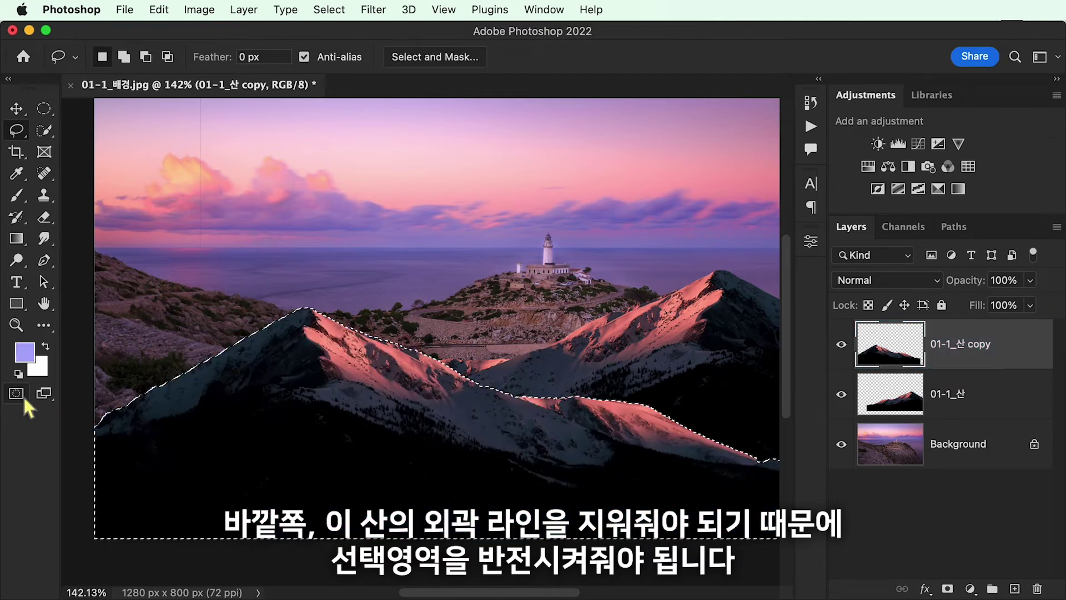
pyautogui.scroll(2, 237, 355)
pyautogui.hscroll(2, 238, 355)
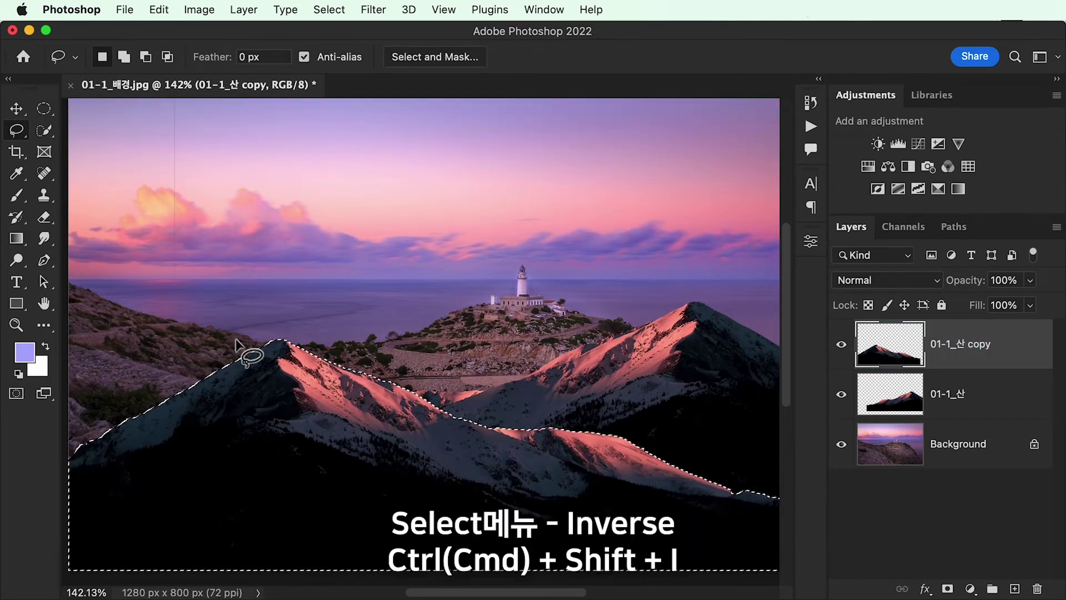
pyautogui.click(336, 10)
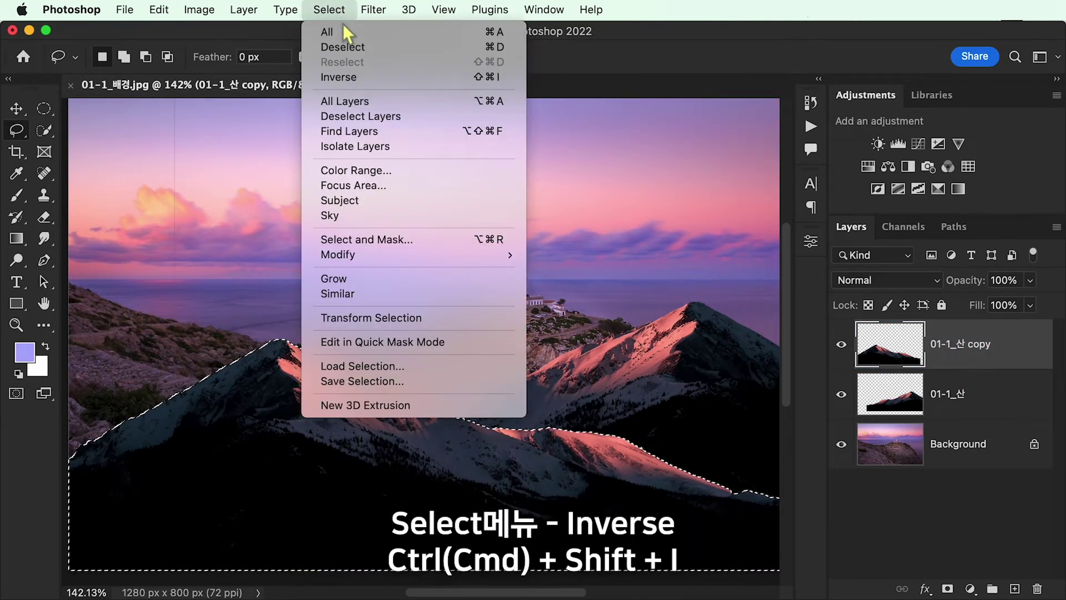
pyautogui.click(469, 83)
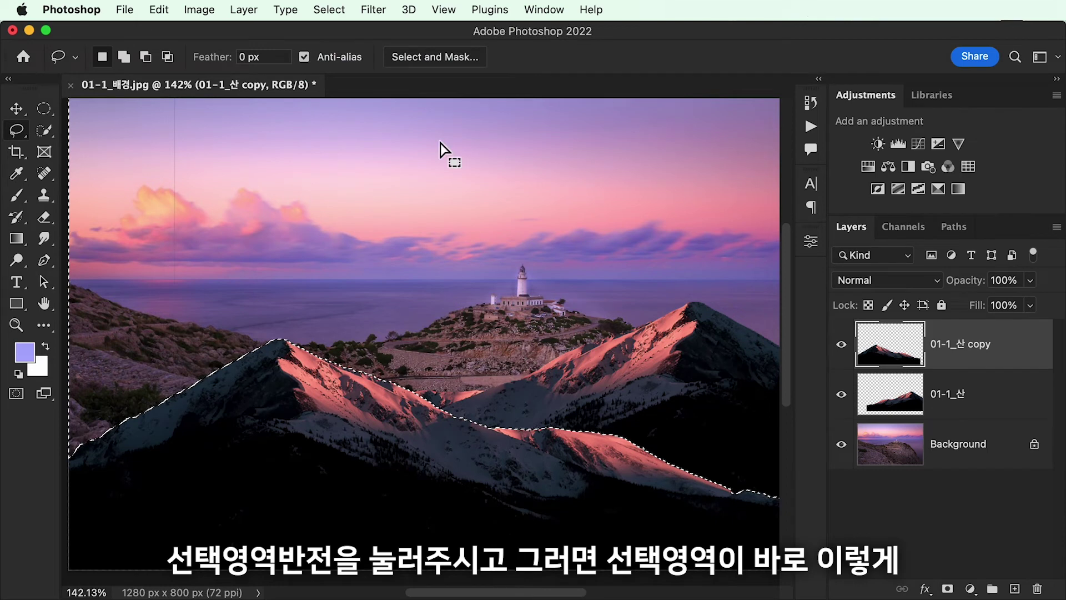
# - Check the inverted selection as a Quick Mask overlay, return to the normal view and deselect
pyautogui.scroll(-3, 440, 146)
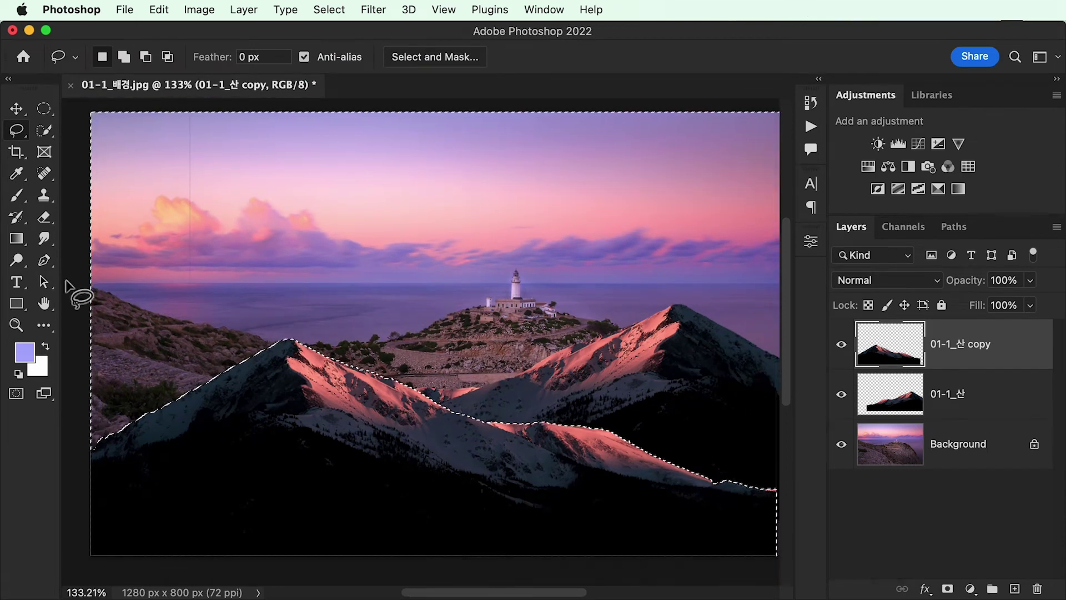
pyautogui.click(16, 394)
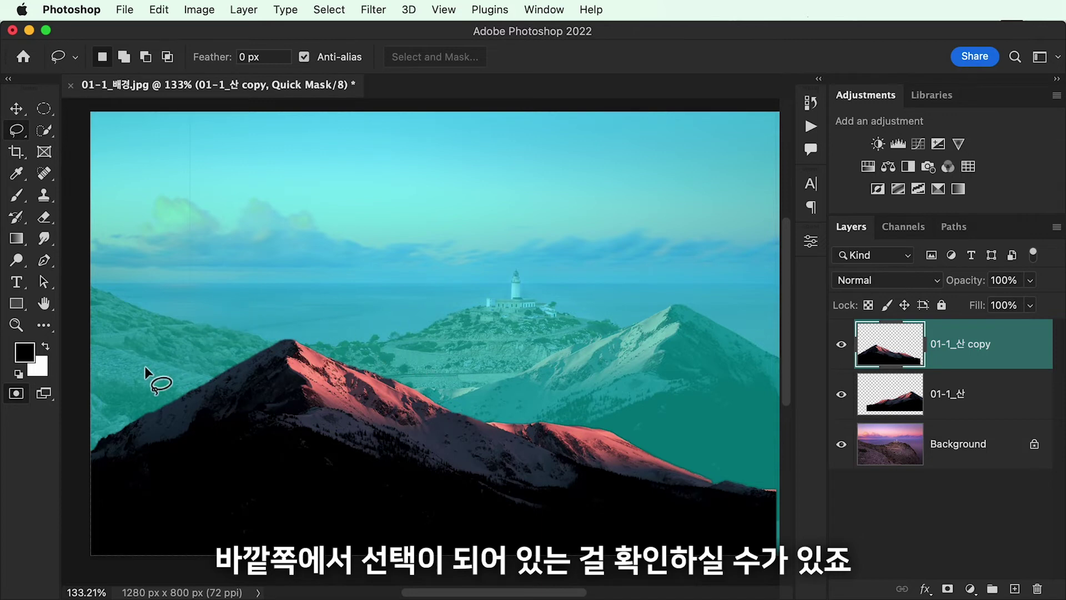
pyautogui.click(16, 393)
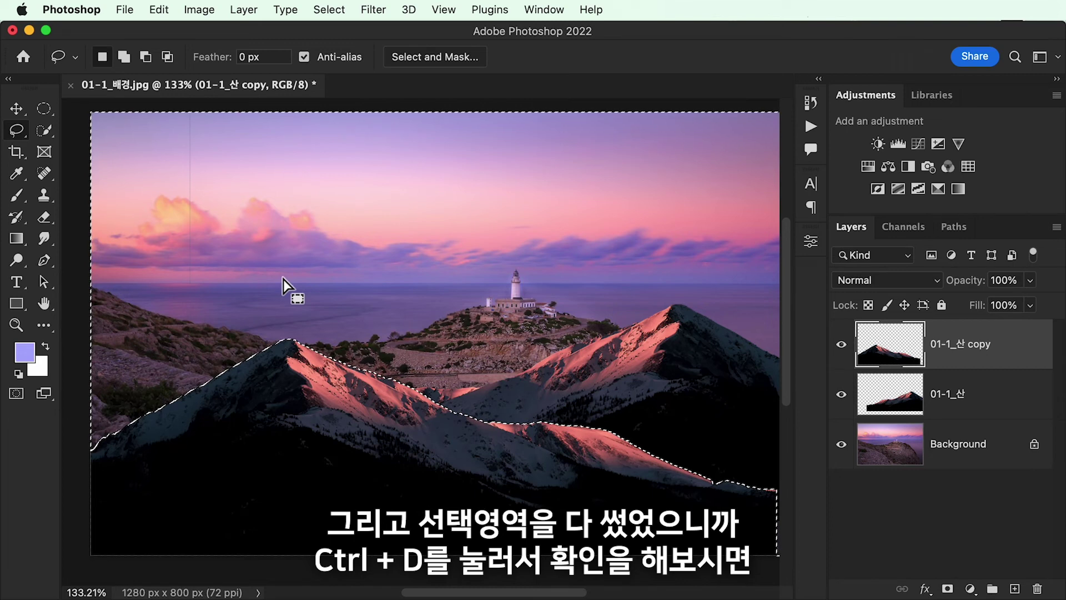
pyautogui.press('super+d')
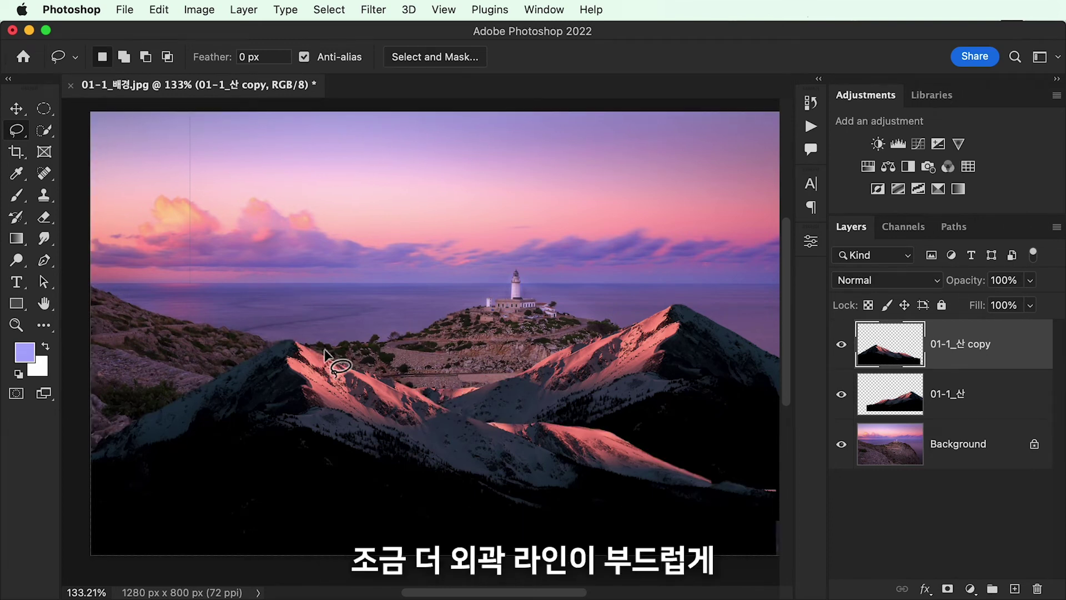
# - Examine the front mountain's peak and ridge edges up close against the background
pyautogui.scroll(5, 316, 351)
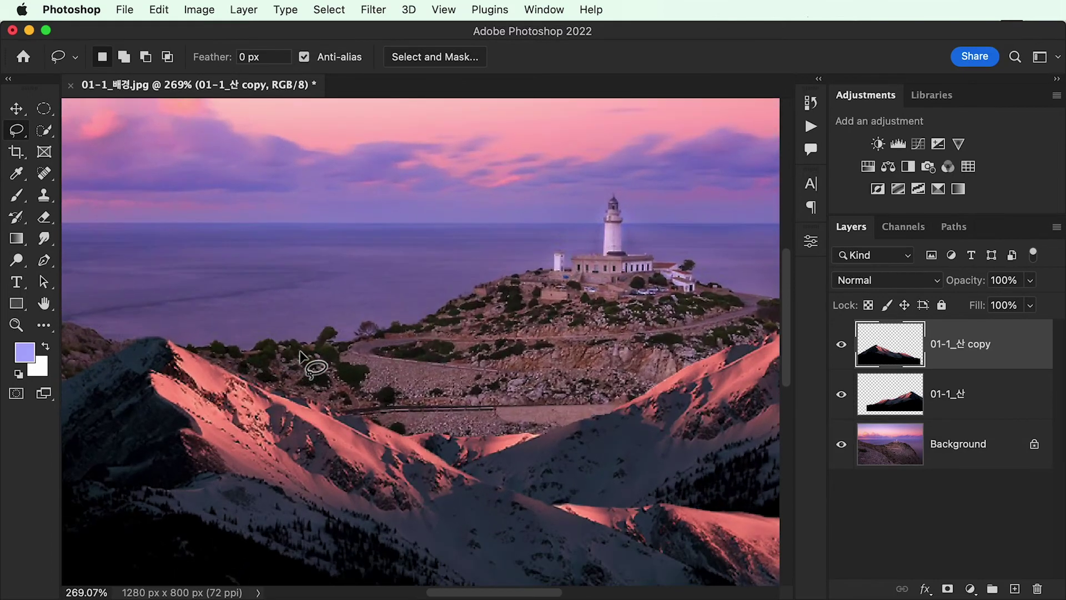
pyautogui.scroll(3, 300, 356)
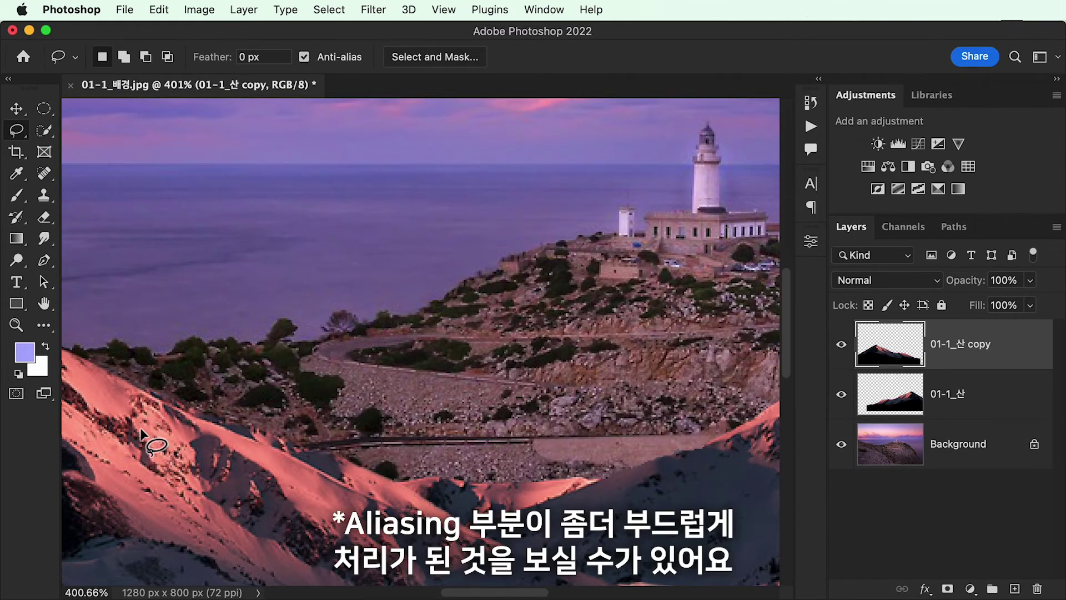
pyautogui.hscroll(-5, 141, 434)
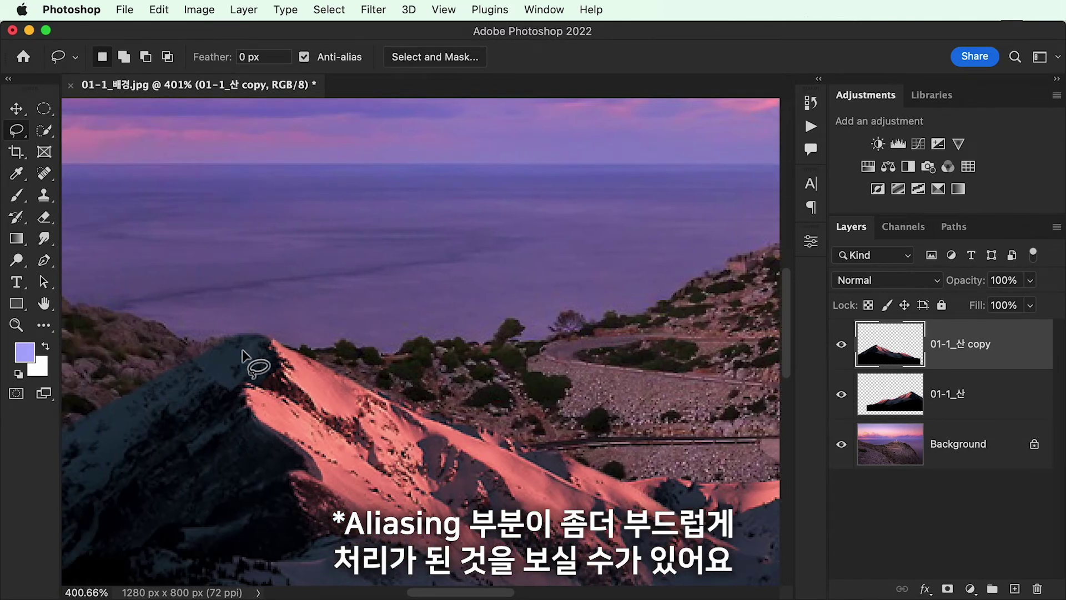
pyautogui.hscroll(-2, 242, 353)
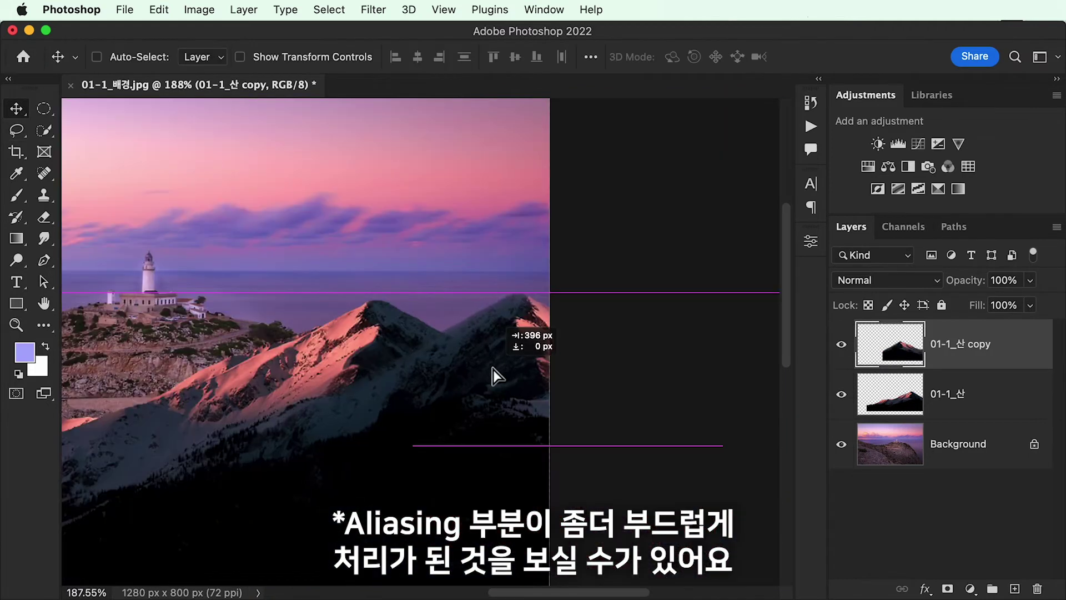
# - Move the mountain copy to the right beside the original mountain's peak to compare their edges
pyautogui.moveTo(493, 369); pyautogui.dragTo(489, 369)
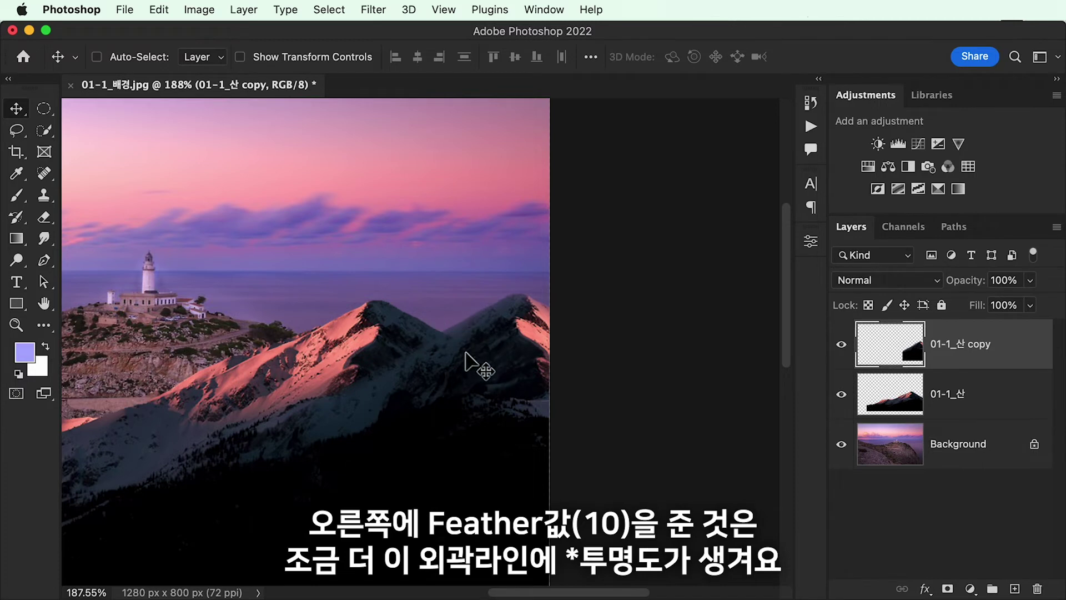
pyautogui.moveTo(467, 351); pyautogui.dragTo(473, 351)
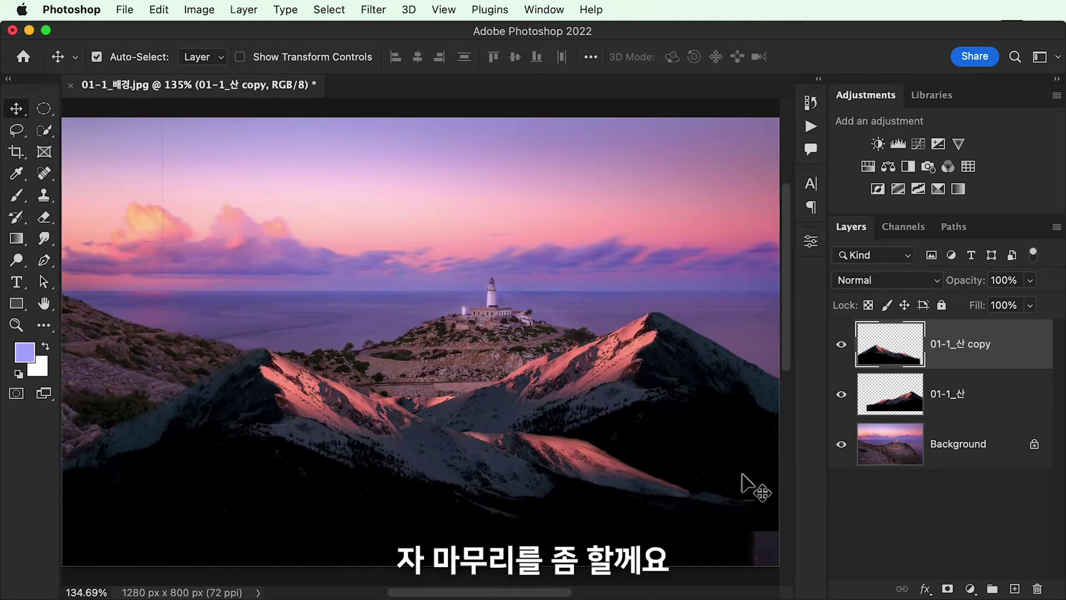
# - Scale the mountain copy up to about 103.67% with Free Transform so it reaches the canvas's right edge
pyautogui.press('super+t')
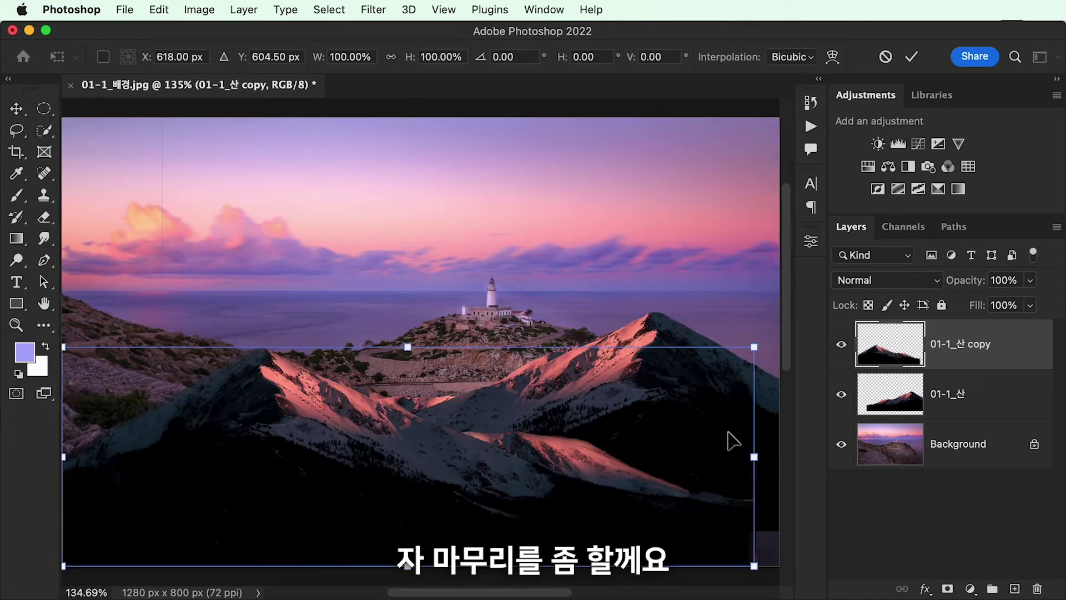
pyautogui.moveTo(756, 349); pyautogui.dragTo(776, 336)
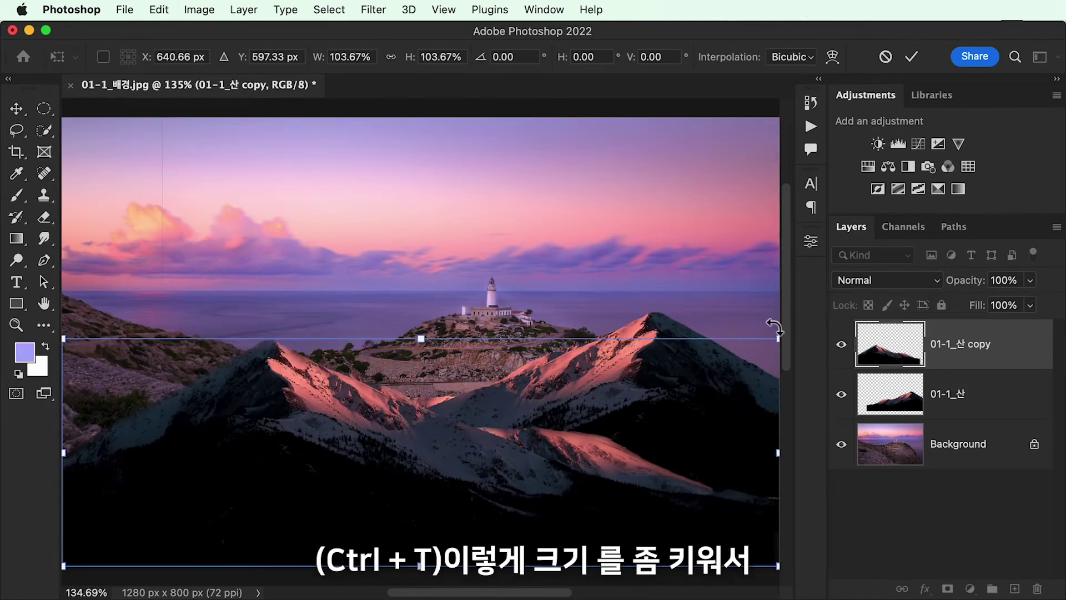
pyautogui.press('Return')
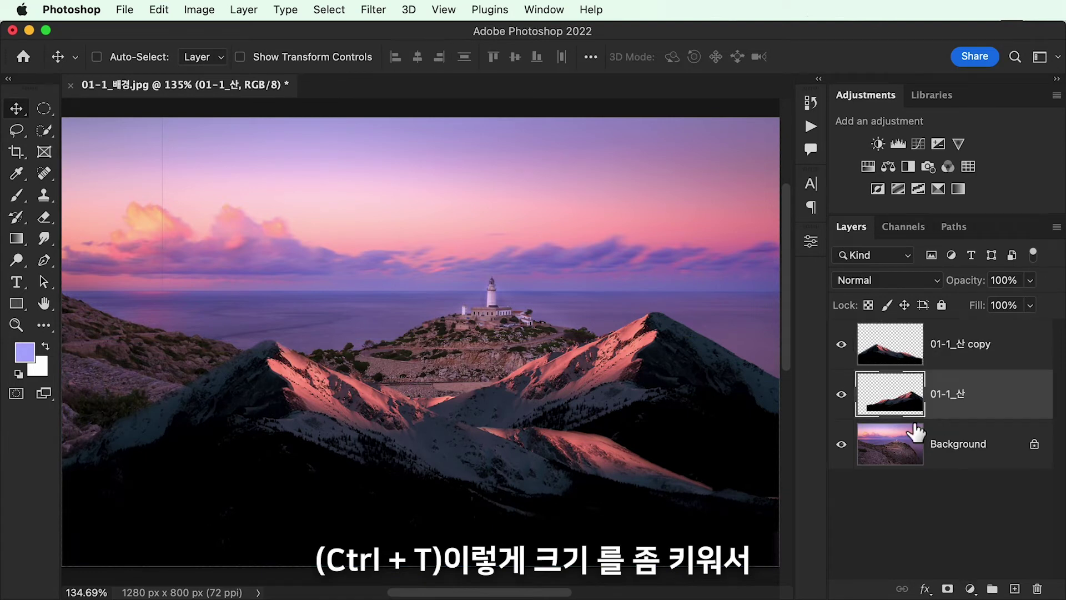
pyautogui.press('super')
pyautogui.press('super+t')
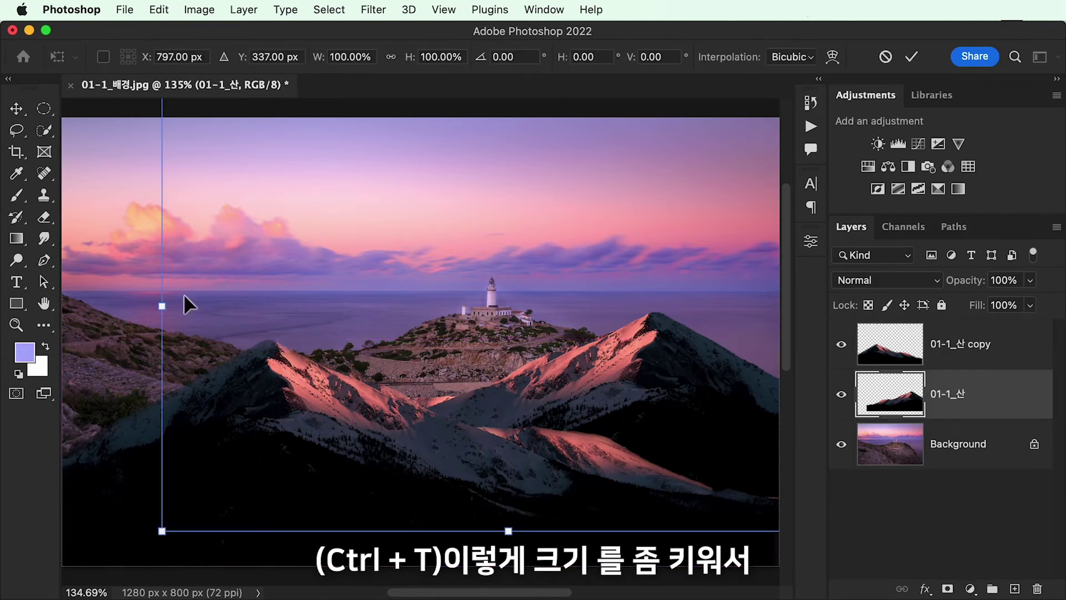
pyautogui.press('Escape')
# - Enlarge the 01-1_산 copy layer further toward the upper left with Free Transform so it fills the canvas's lower part
pyautogui.click(1020, 358)
pyautogui.press('super+t')
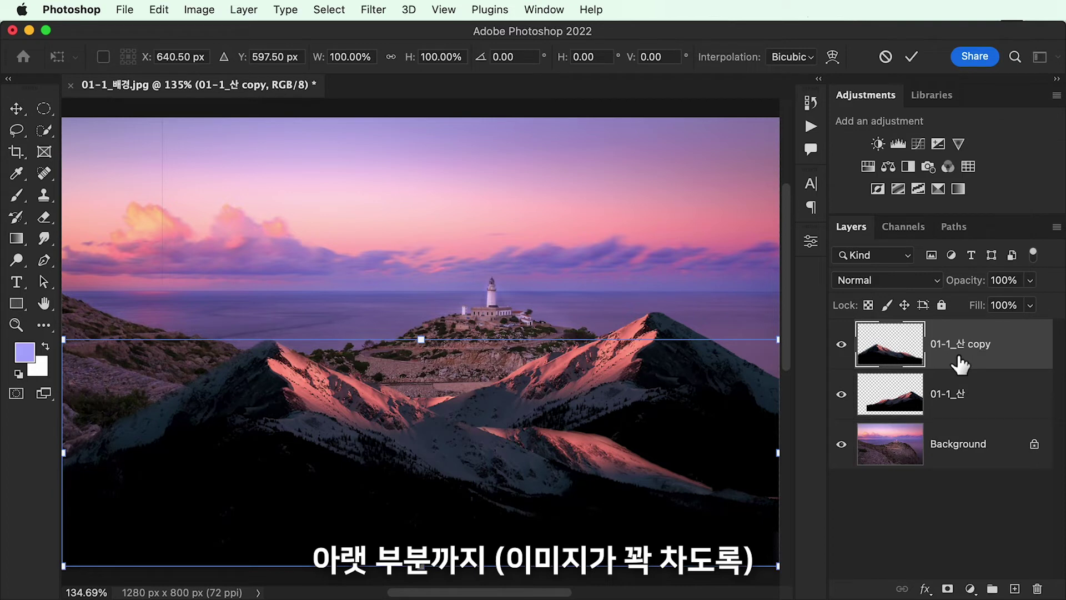
pyautogui.scroll(-2, 204, 332)
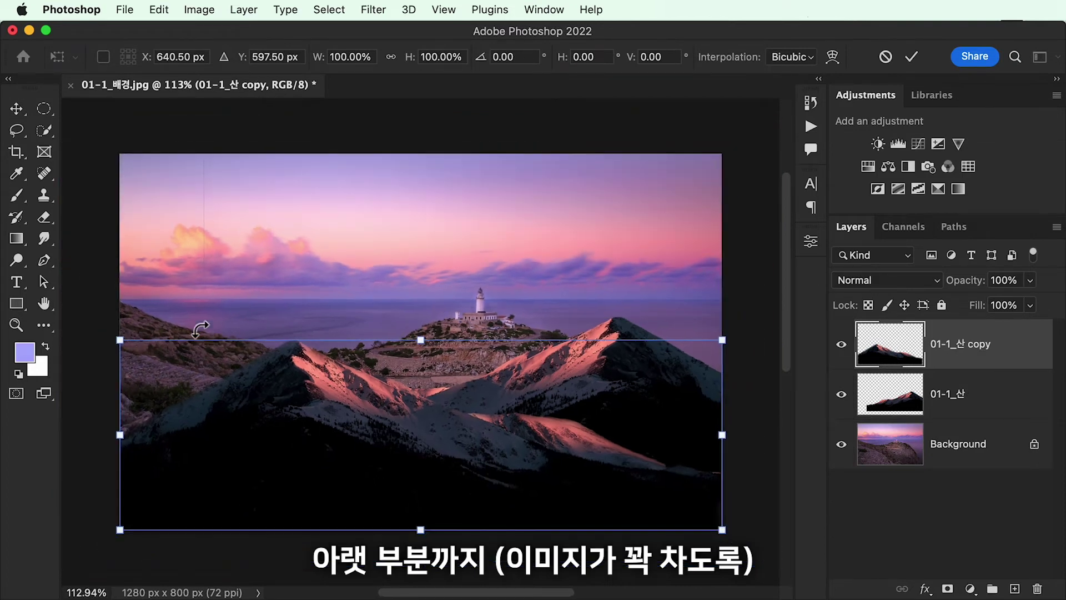
pyautogui.moveTo(119, 339); pyautogui.dragTo(61, 291)
pyautogui.press('Return')
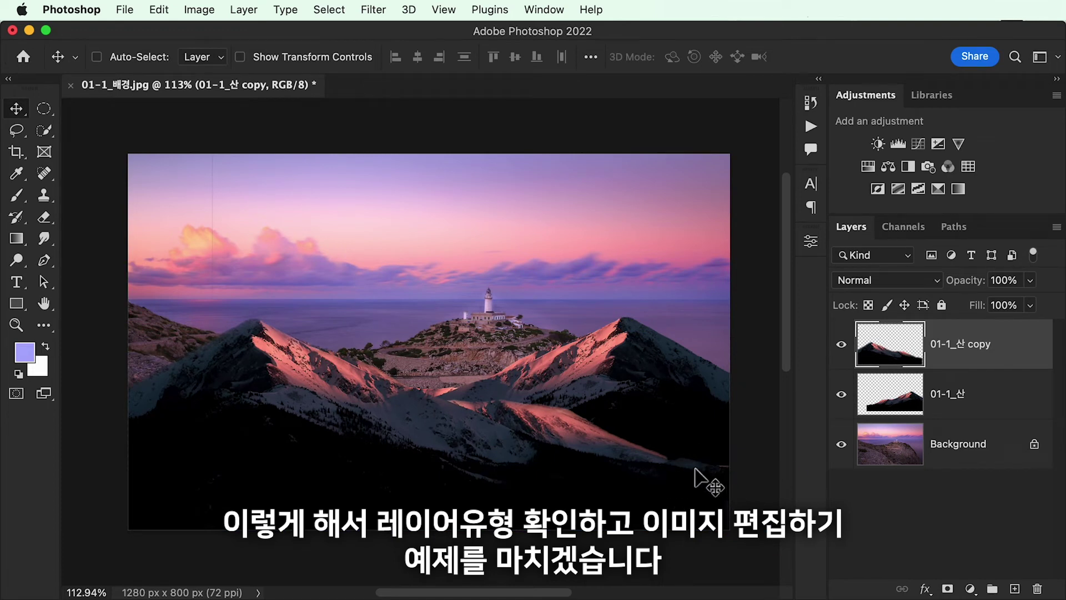
pyautogui.hotkey('alt', '[')
pyautogui.press('e')
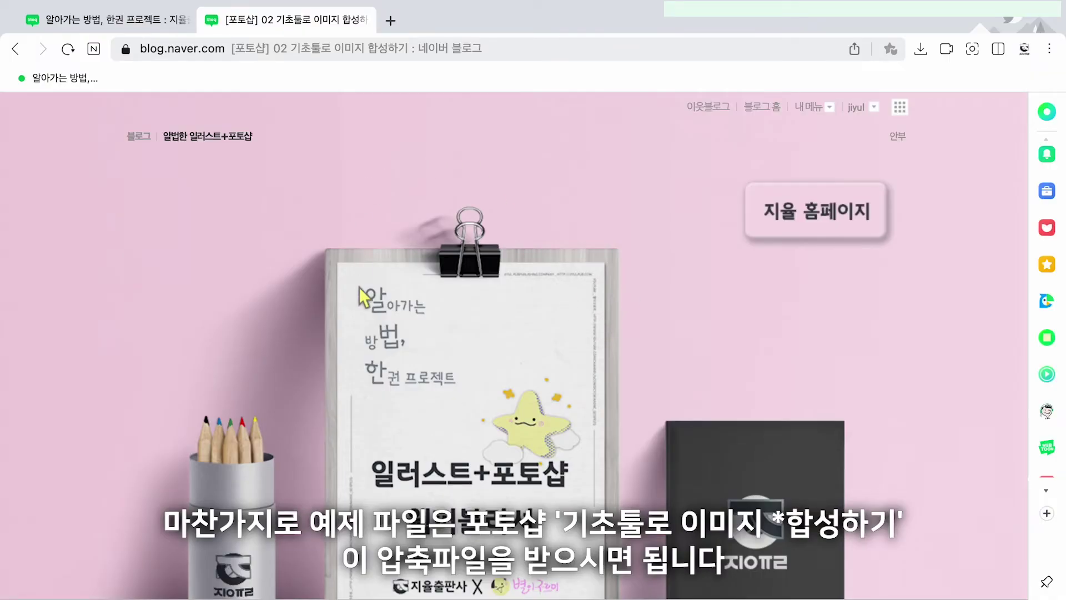
# - Look through the blog post on compositing with basic tools, and browse the Mobile wallpaper example folder with the pineapple images in Finder
pyautogui.scroll(-15, 359, 287)
pyautogui.scroll(-3, 359, 286)
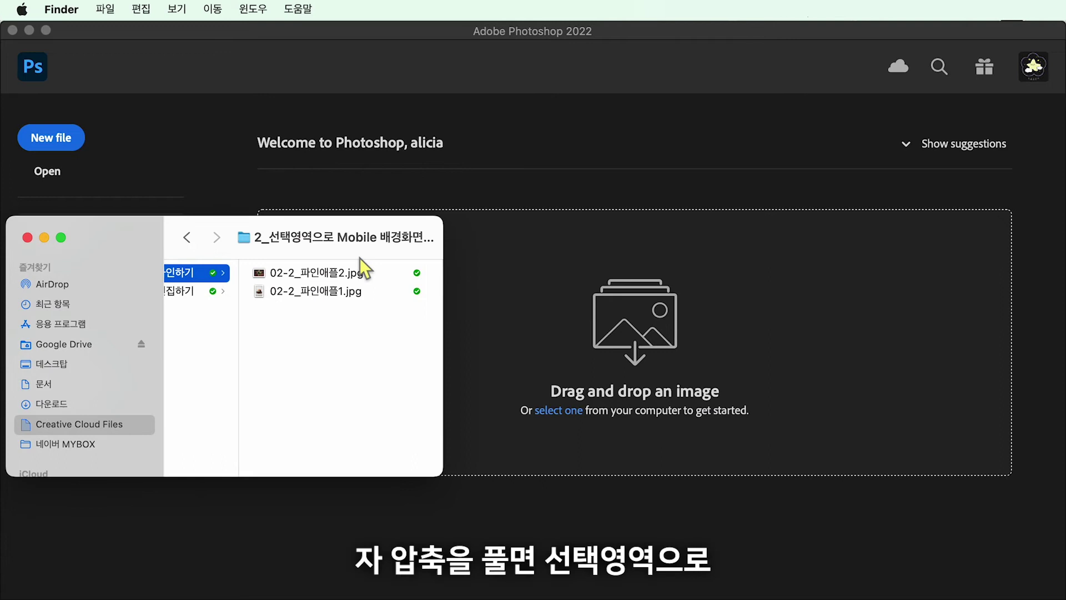
pyautogui.hscroll(-2, 203, 336)
pyautogui.hscroll(-2, 205, 335)
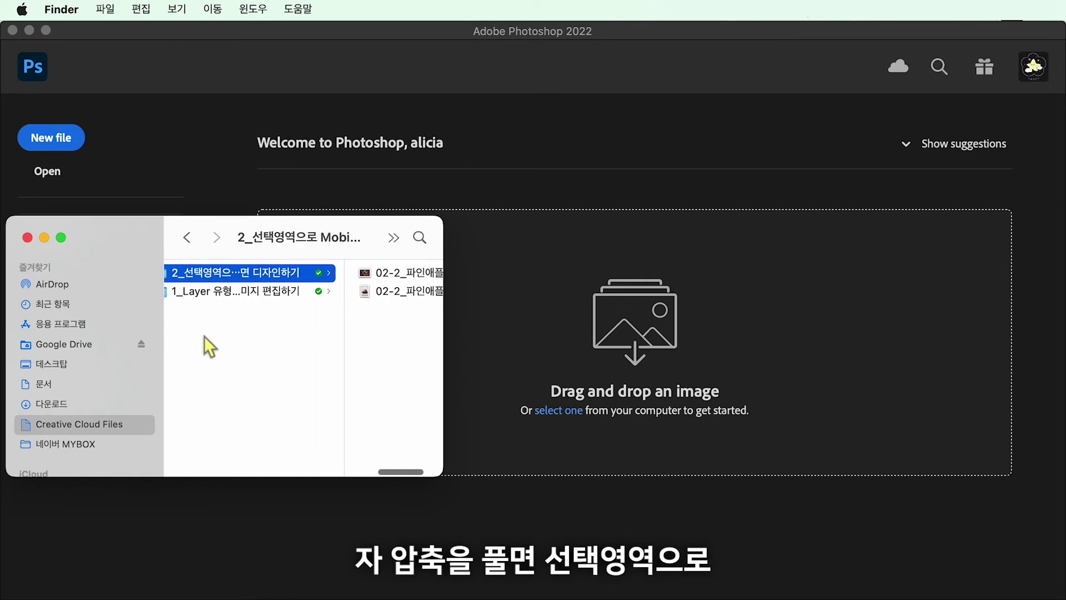
pyautogui.hscroll(4, 205, 335)
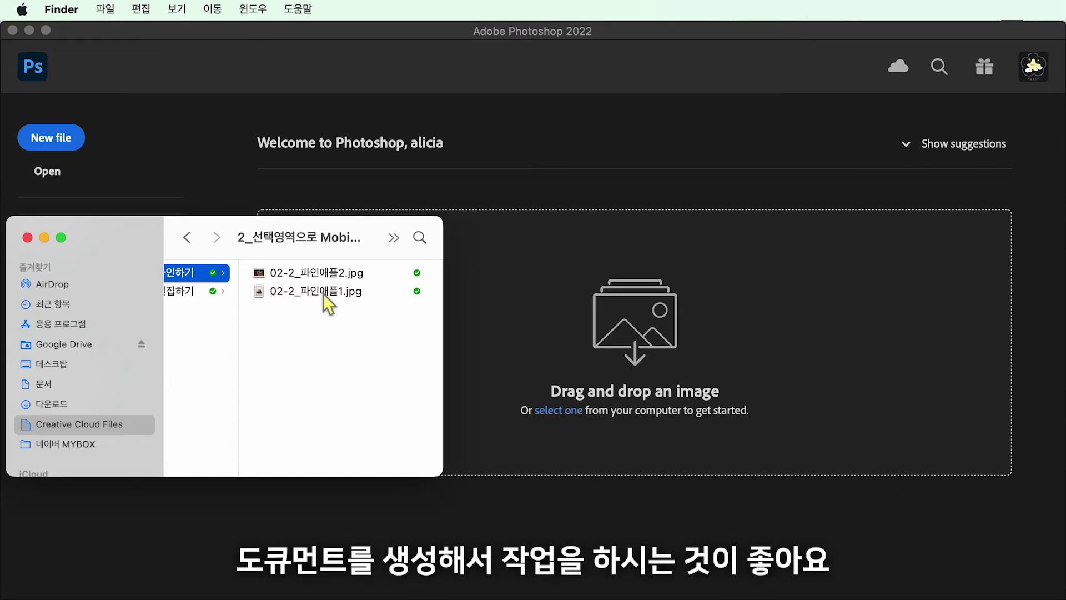
# - Switch to Photoshop and set up a new document with the Android 1080p mobile preset, 1080 x 1920 px
pyautogui.click(221, 183)
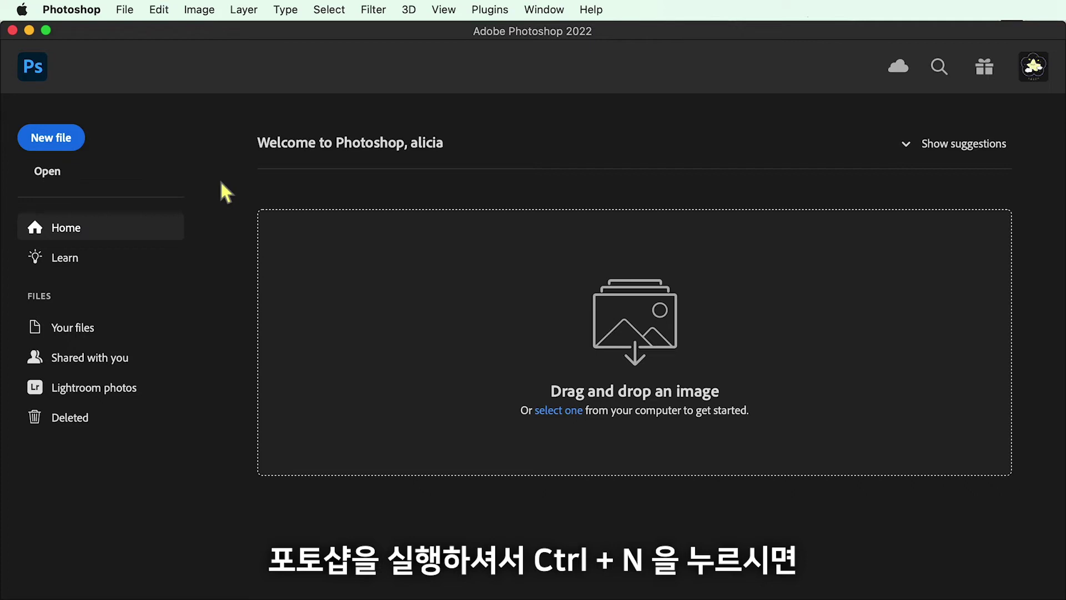
pyautogui.hotkey('ctrl', 'n')
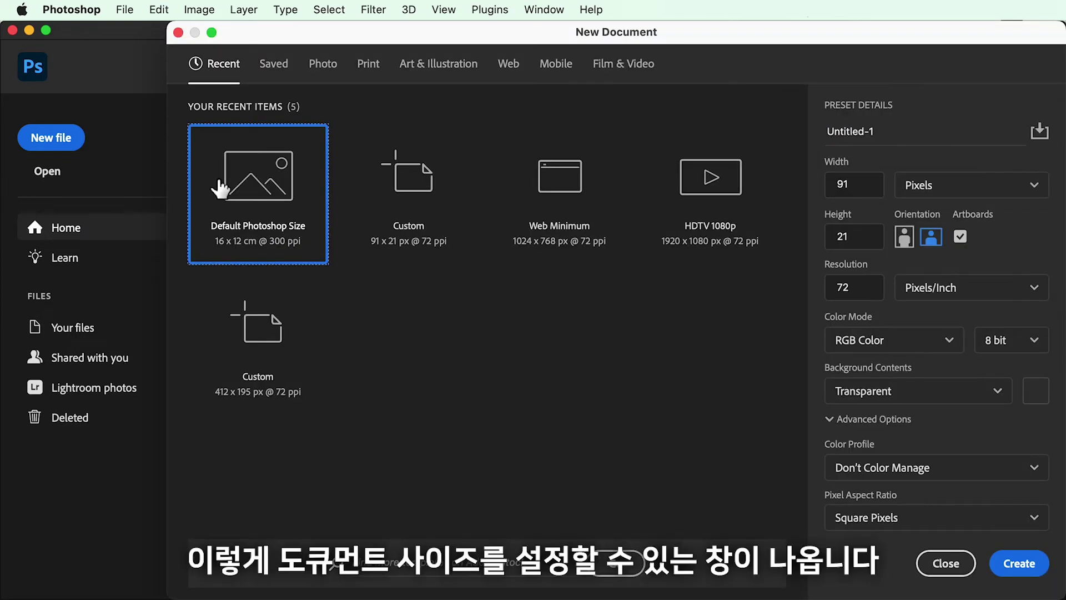
pyautogui.moveTo(491, 39); pyautogui.dragTo(404, 32)
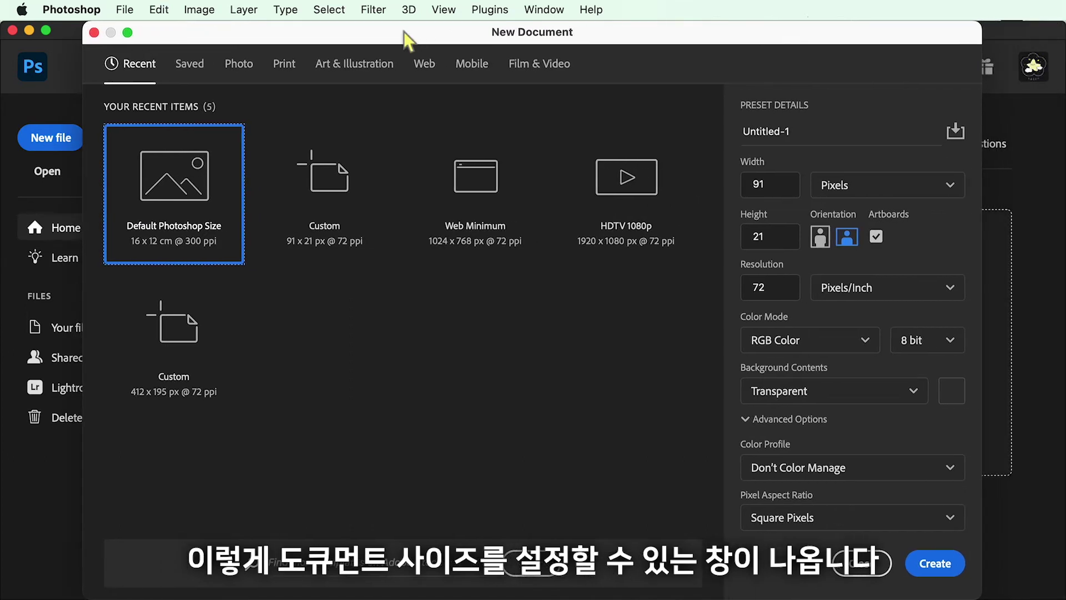
pyautogui.click(479, 68)
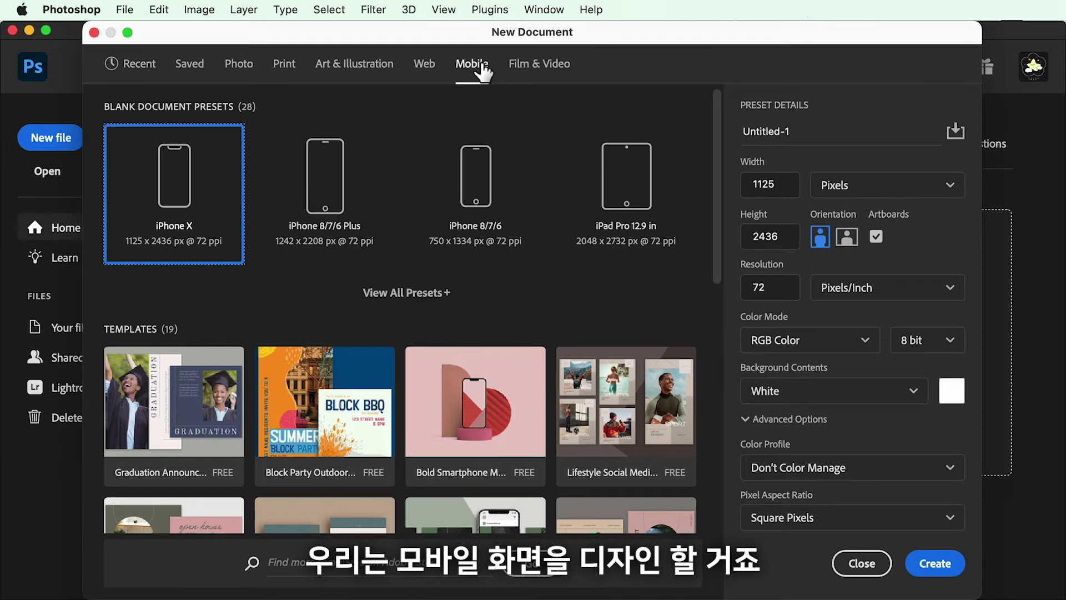
pyautogui.click(425, 307)
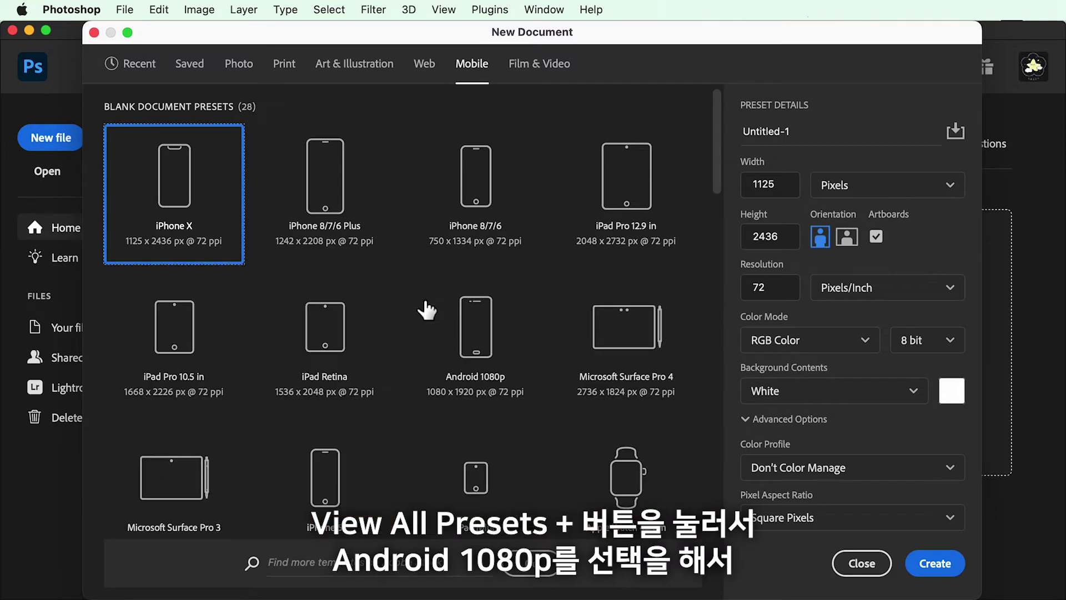
pyautogui.scroll(-1, 427, 310)
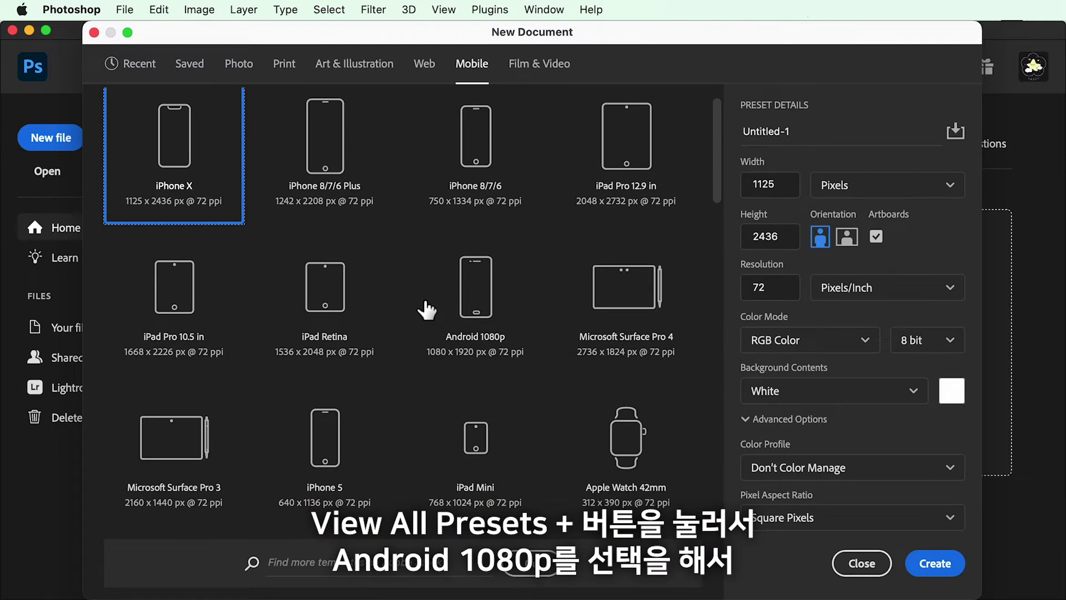
pyautogui.click(487, 321)
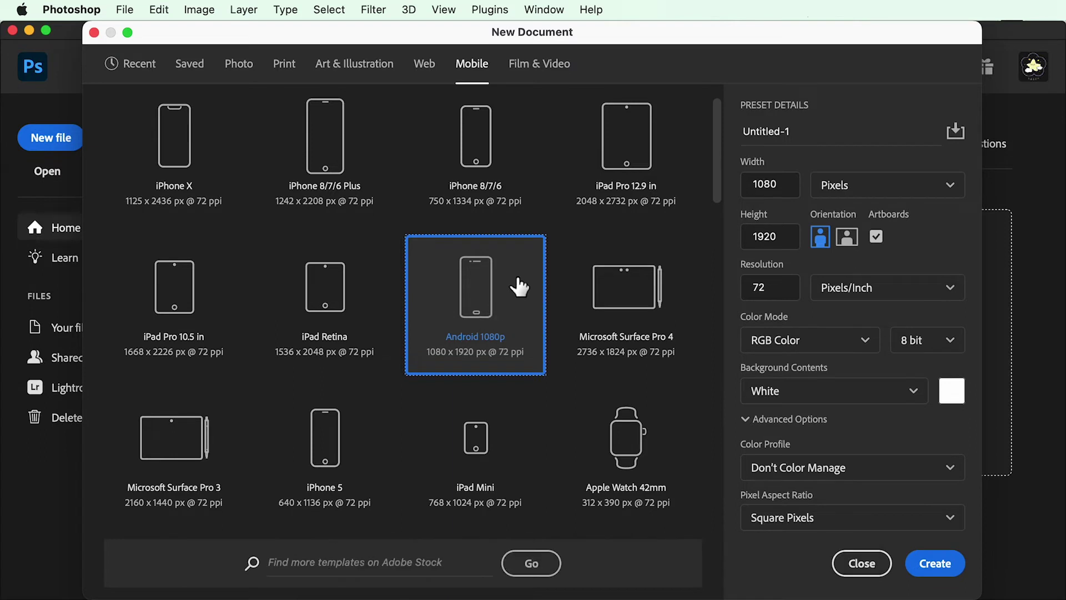
# - Name the new document 안드로이드 배경화면
pyautogui.click(780, 145)
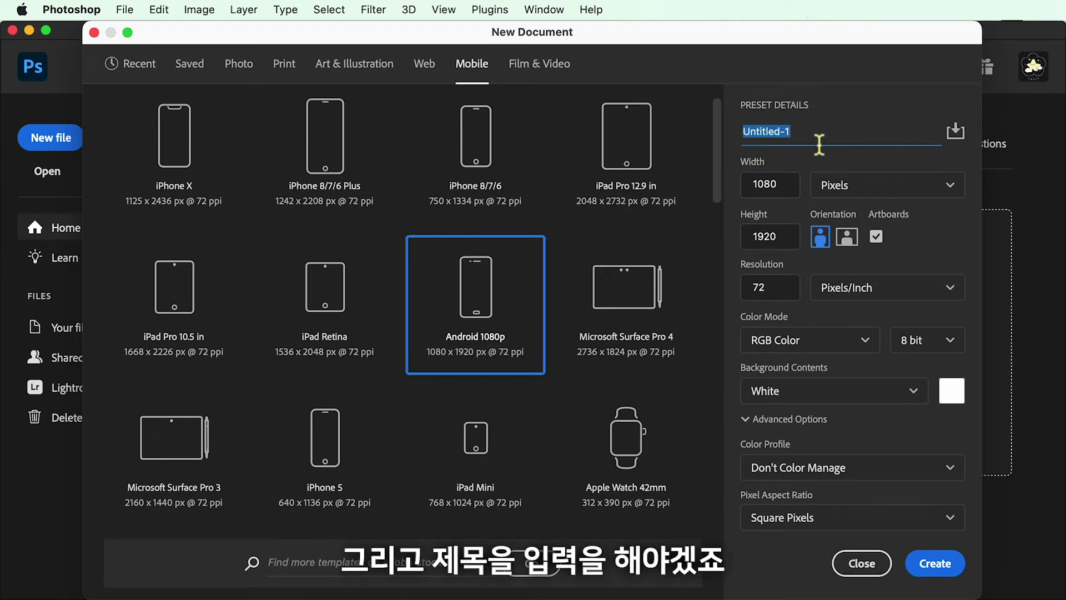
pyautogui.write('안드로이드배경화면')
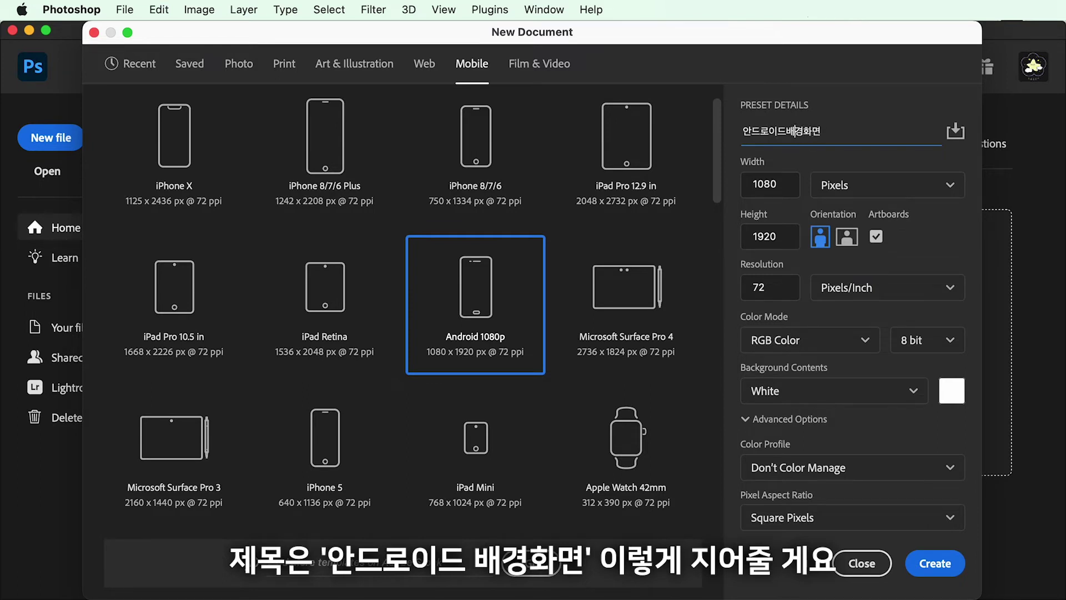
pyautogui.press('Left')
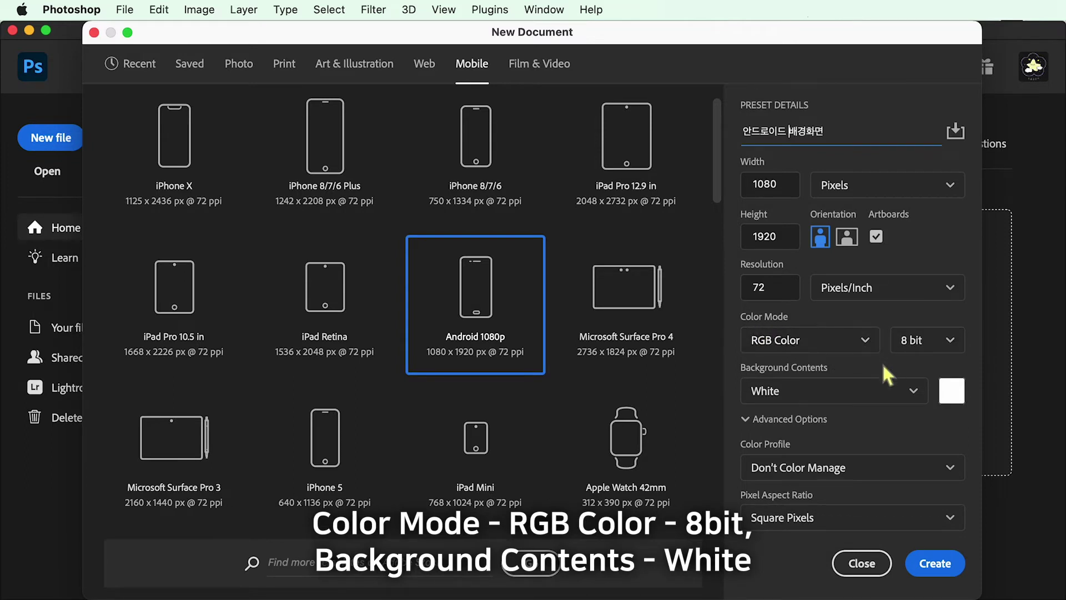
# - Keep the background contents White with artboards enabled and create the document
pyautogui.click(888, 395)
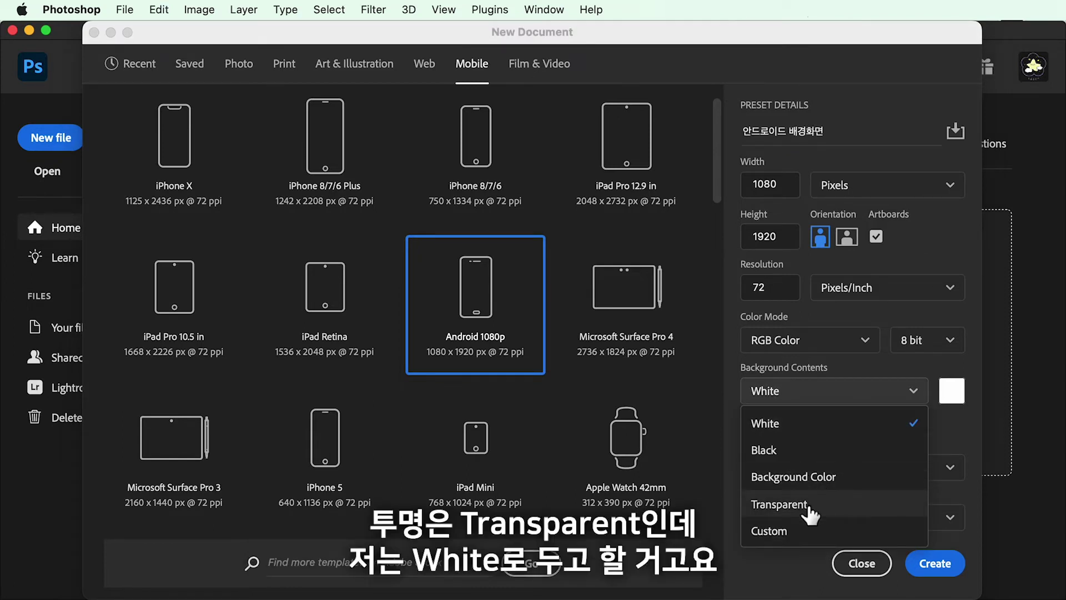
pyautogui.click(885, 388)
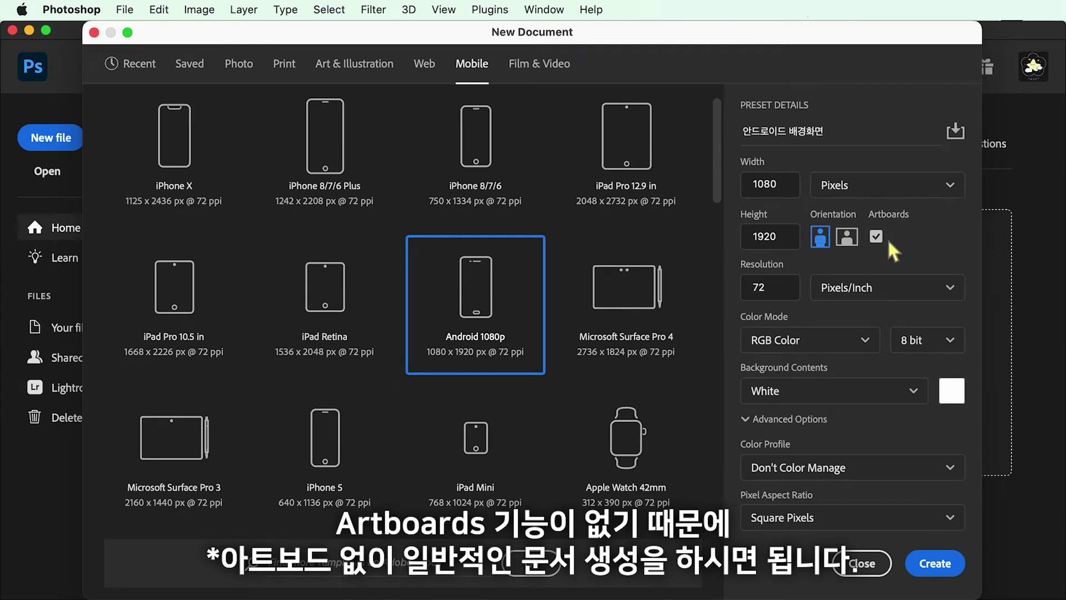
pyautogui.click(937, 563)
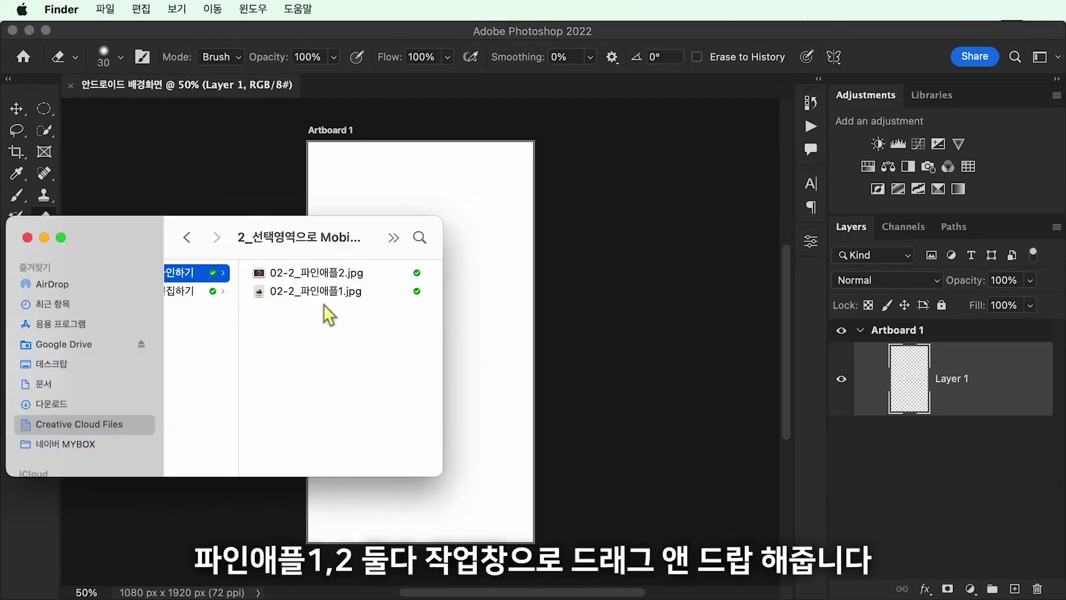
# - Place 02-2_파인애플1.jpg and 02-2_파인애플2.jpg from the Finder folder onto the Photoshop artboard as separate layers
pyautogui.moveTo(359, 324); pyautogui.dragTo(315, 275)
pyautogui.moveTo(245, 281); pyautogui.dragTo(491, 255)
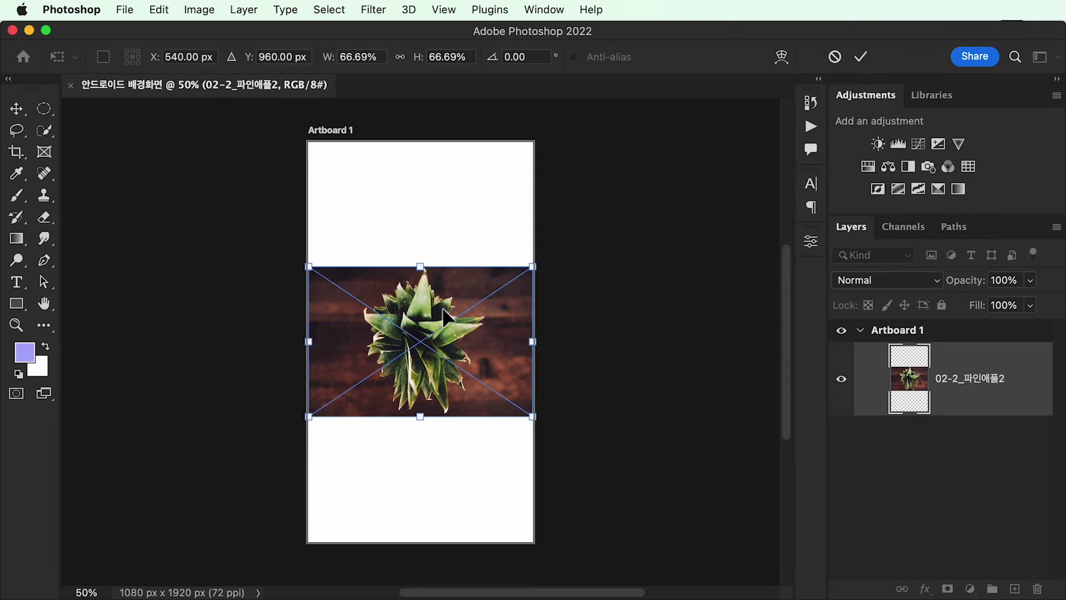
pyautogui.press('Return')
pyautogui.press('Return')
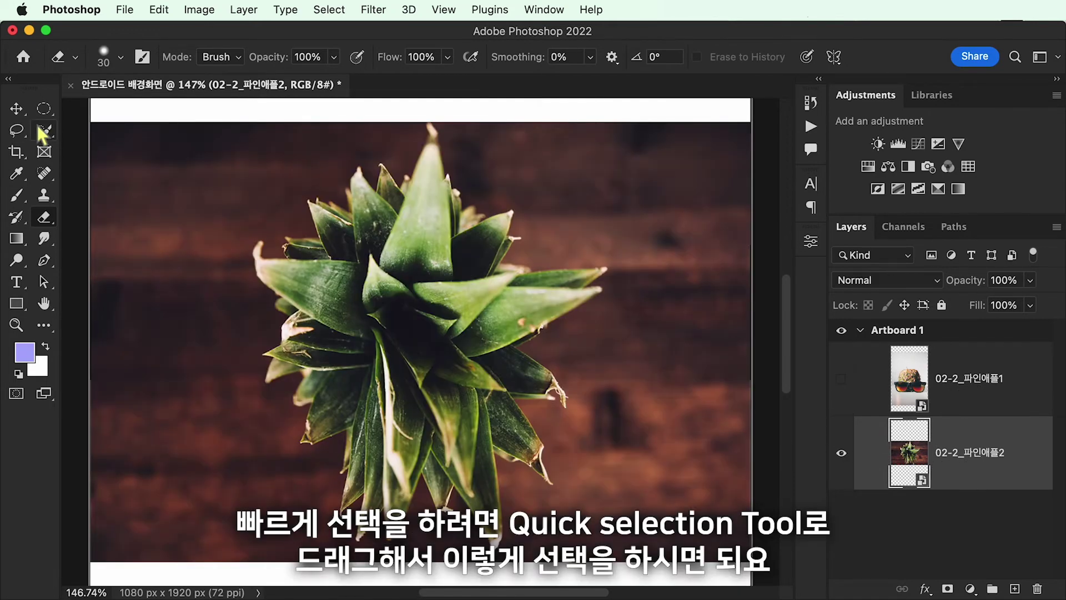
# - Select the pineapple leaves on the 02-2_파인애플2 layer with the Quick Selection tool, reducing the brush to 15 to add the missed lower leaf
pyautogui.click(44, 130)
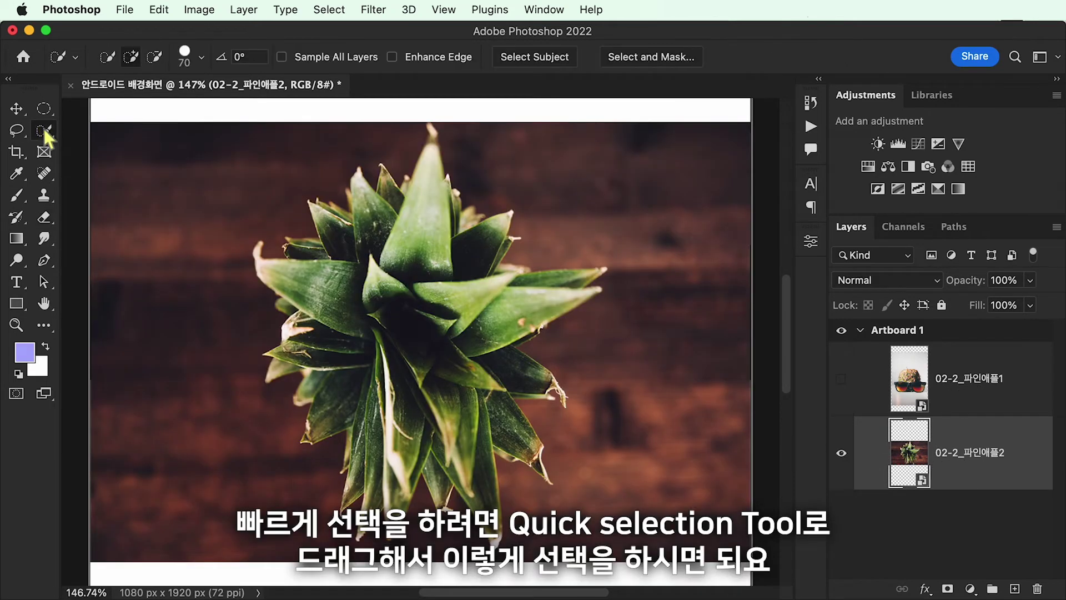
pyautogui.moveTo(365, 277)
pyautogui.mouseDown()
pyautogui.moveTo(408, 236)
pyautogui.moveTo(429, 361)
pyautogui.moveTo(490, 313)
pyautogui.moveTo(413, 459)
pyautogui.moveTo(453, 464)
pyautogui.moveTo(489, 244)
pyautogui.mouseUp()
pyautogui.press('[')
pyautogui.press('[')
pyautogui.press('[')
pyautogui.press('[')
pyautogui.press('[')
pyautogui.press('[')
pyautogui.press('[')
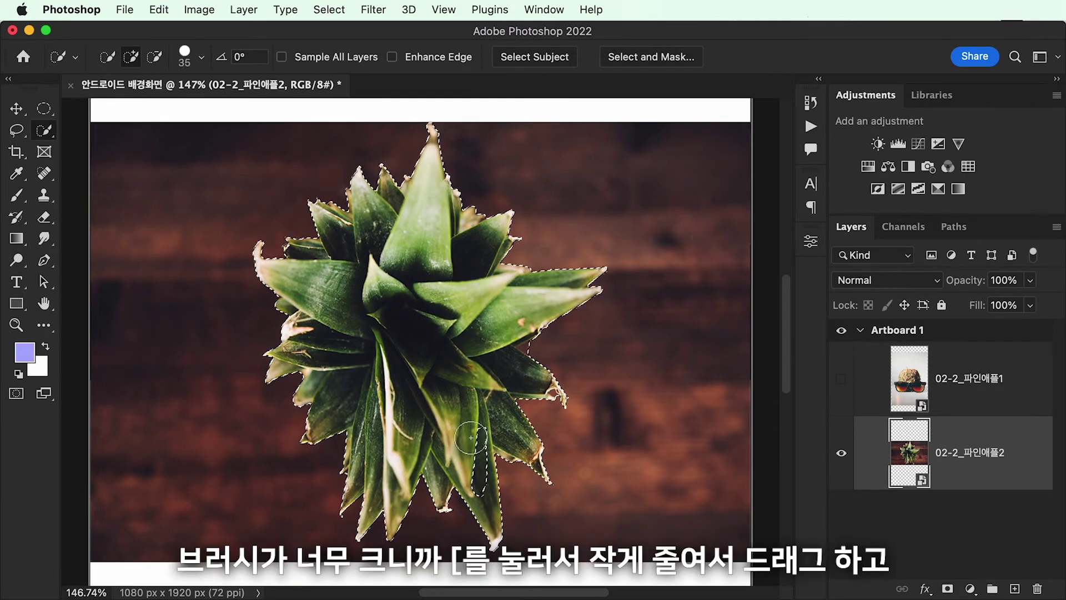
pyautogui.press('[')
pyautogui.press('[')
pyautogui.moveTo(481, 470); pyautogui.dragTo(485, 497)
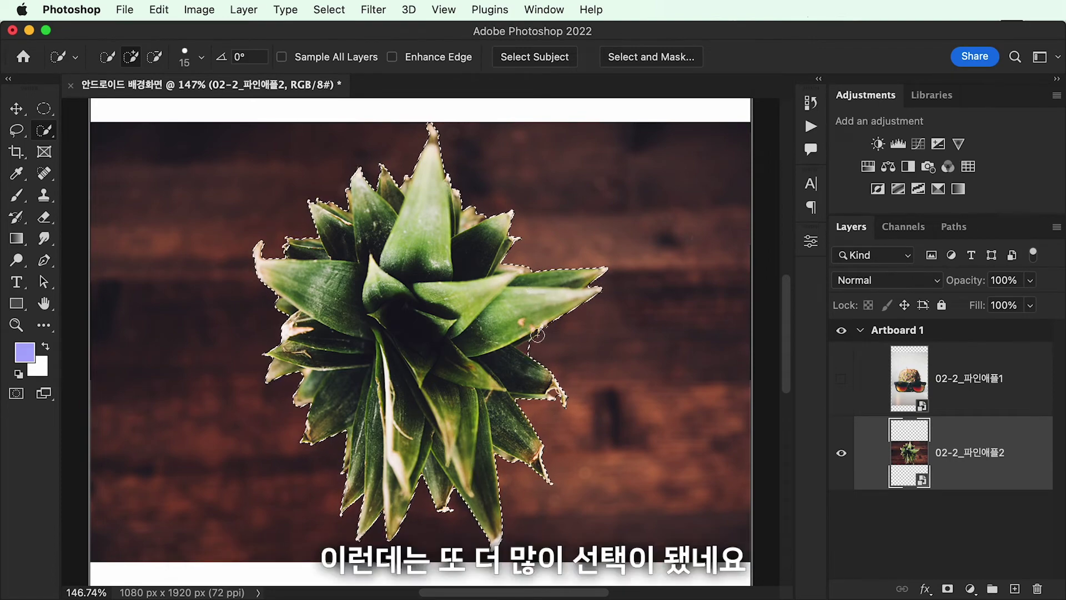
# - Subtract the excess background between the two right-hand leaves from the selection using a brush size of 5
pyautogui.scroll(5, 525, 343)
pyautogui.hscroll(3, 517, 340)
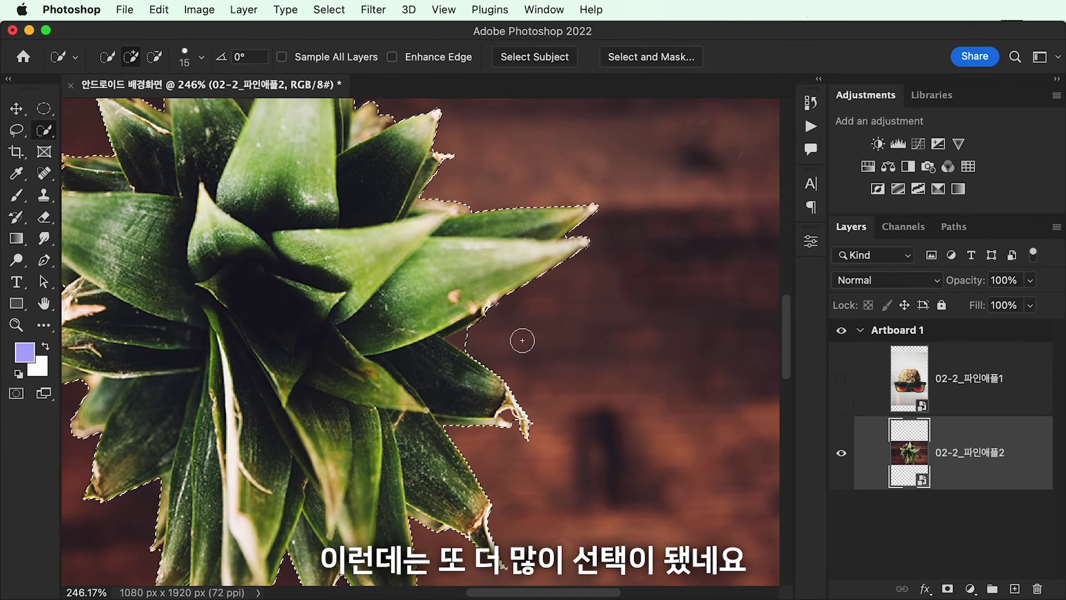
pyautogui.scroll(3, 477, 336)
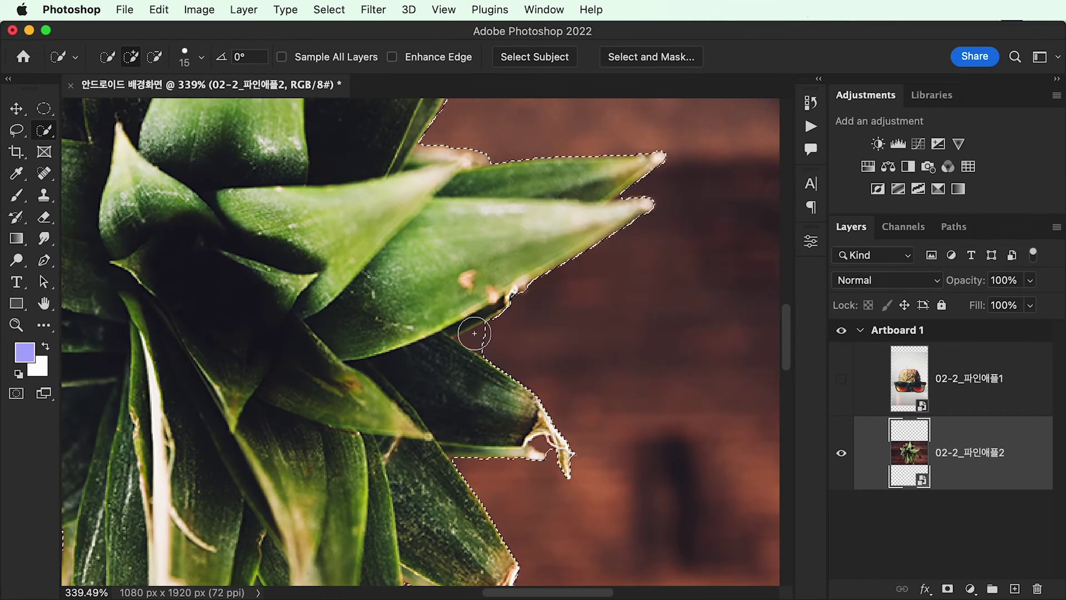
pyautogui.press('[')
pyautogui.press('[')
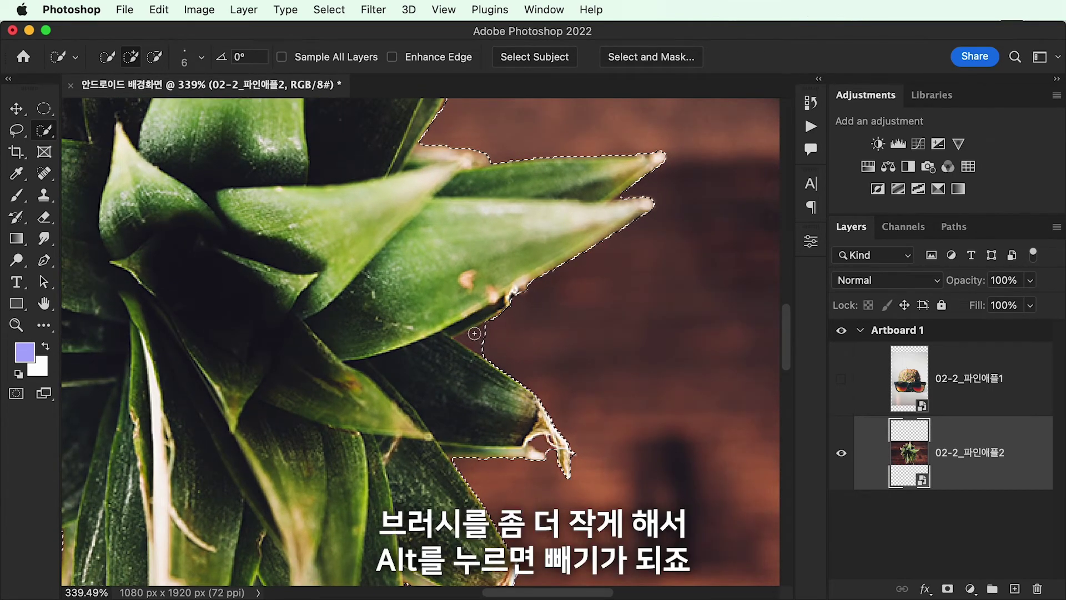
pyautogui.press('alt')
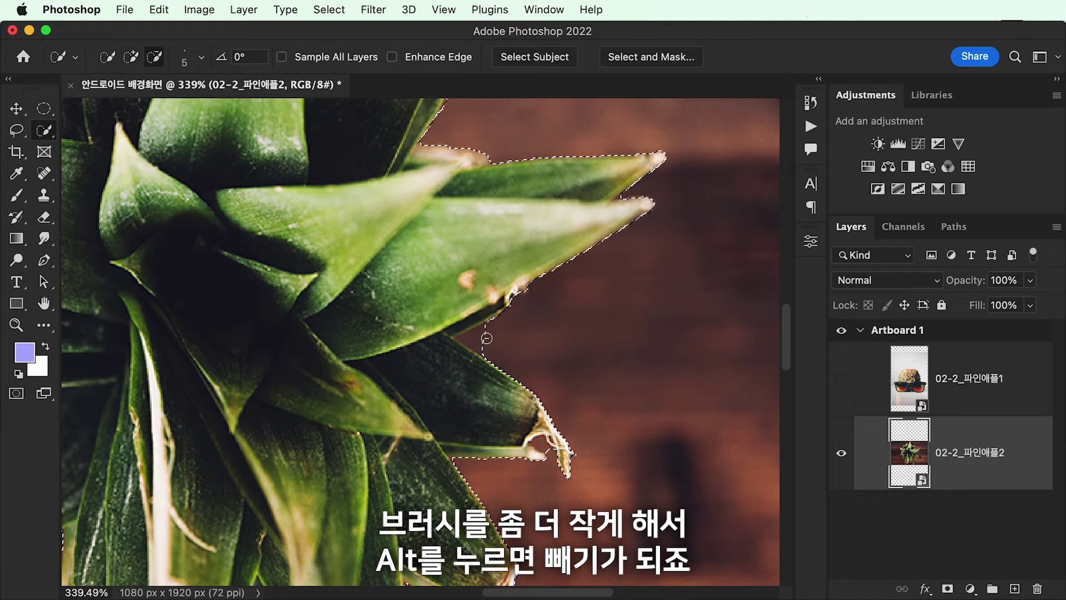
pyautogui.moveTo(473, 340); pyautogui.dragTo(502, 334)
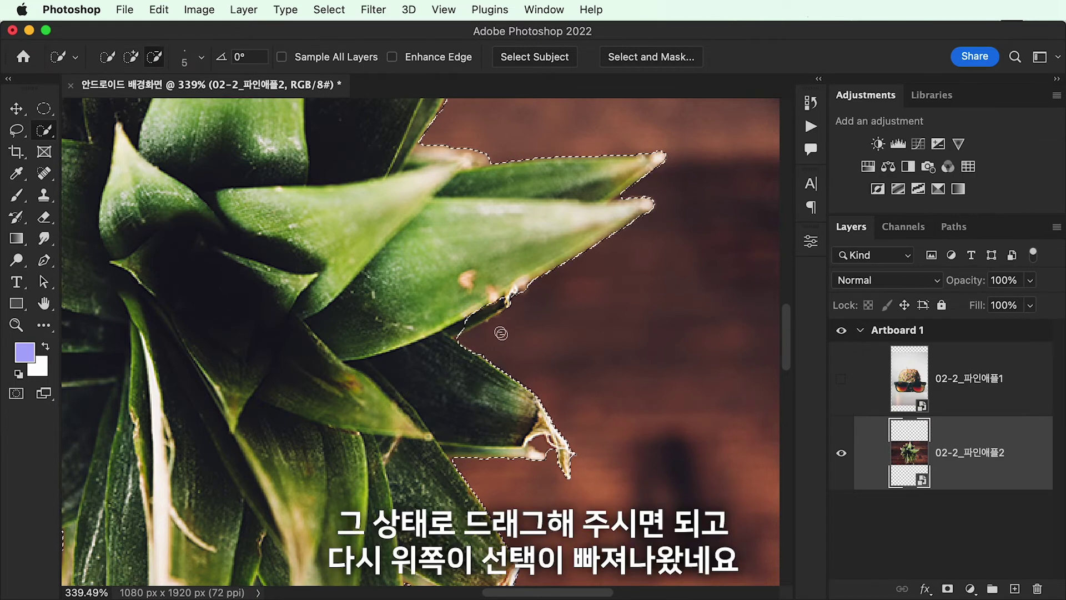
pyautogui.press('alt')
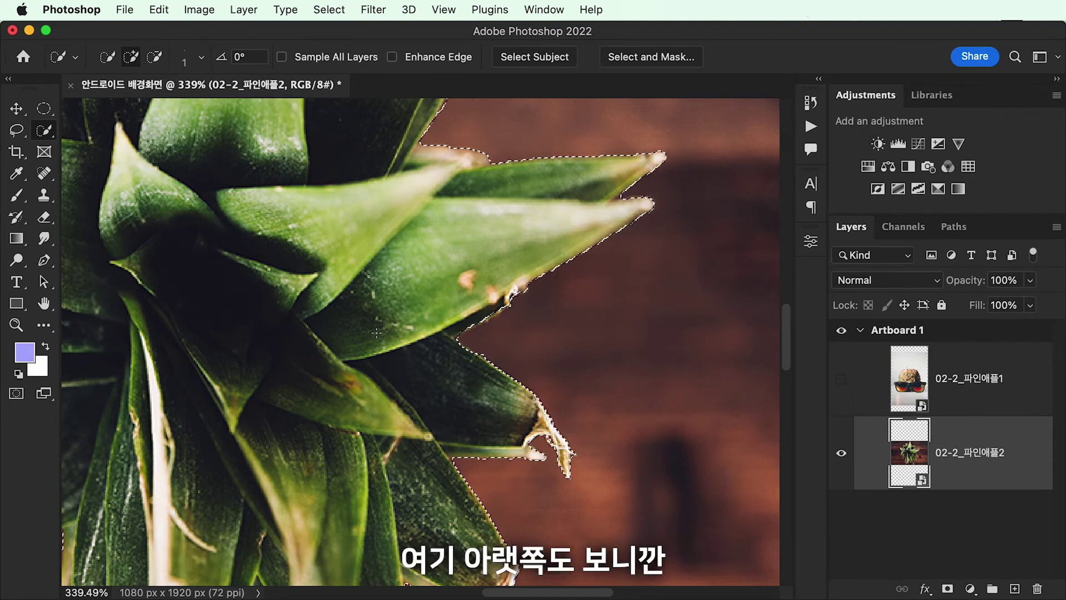
# - Subtract the excess background beside the small lower-left leaf tip from the selection using a brush size of 1
pyautogui.scroll(-4, 298, 556)
pyautogui.scroll(-3, 298, 556)
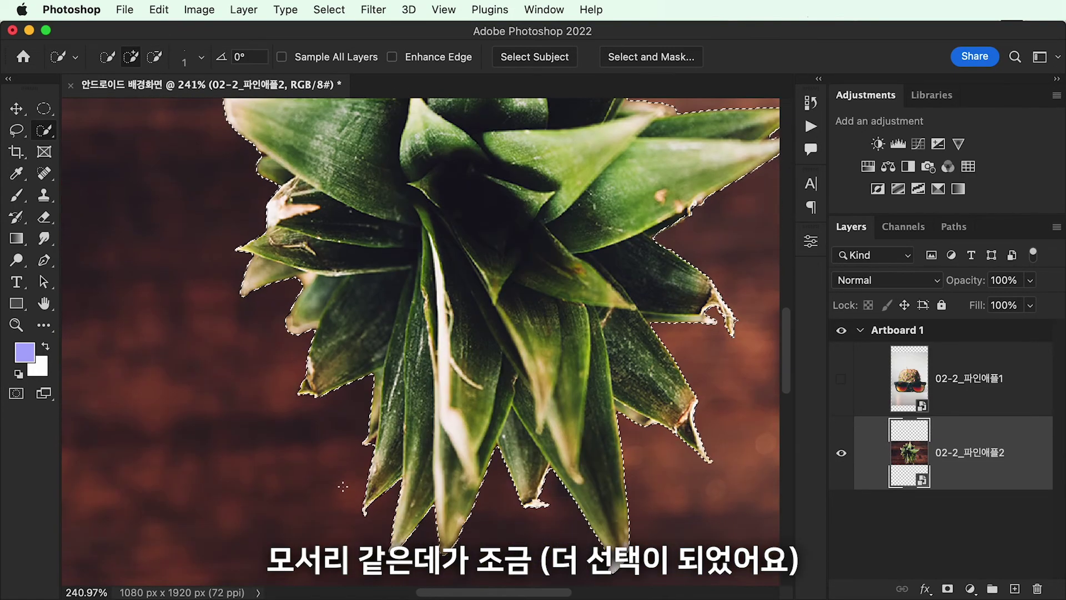
pyautogui.scroll(3, 333, 416)
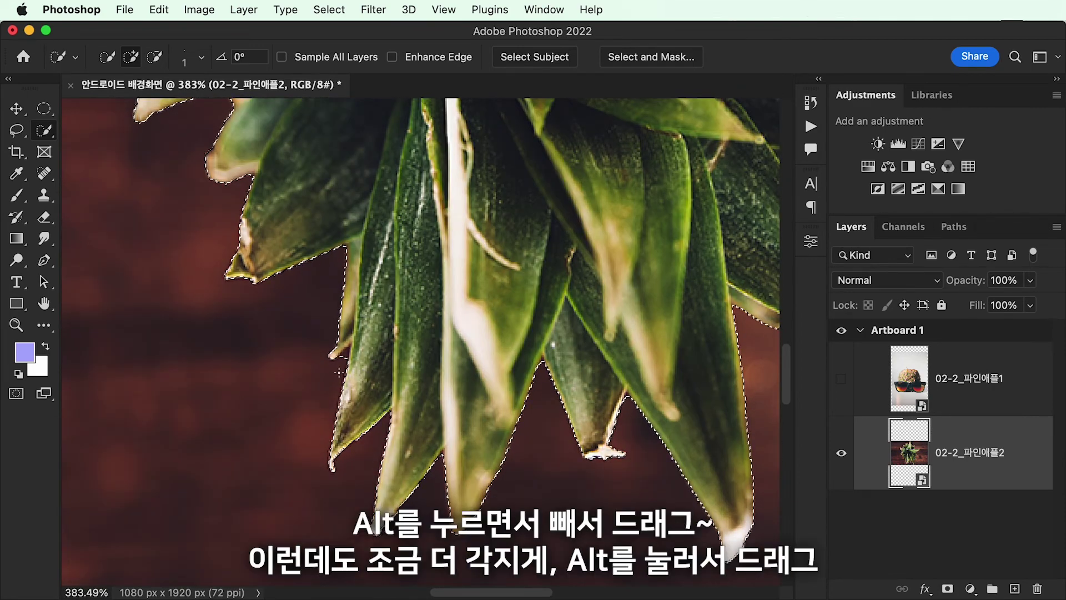
pyautogui.scroll(2, 419, 347)
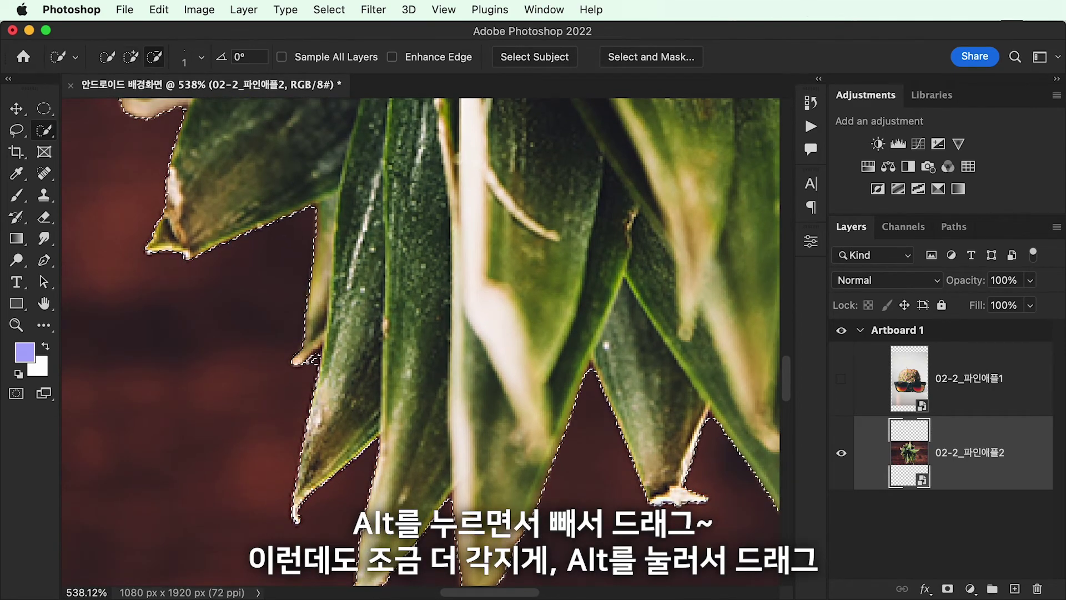
pyautogui.moveTo(317, 358); pyautogui.dragTo(316, 378)
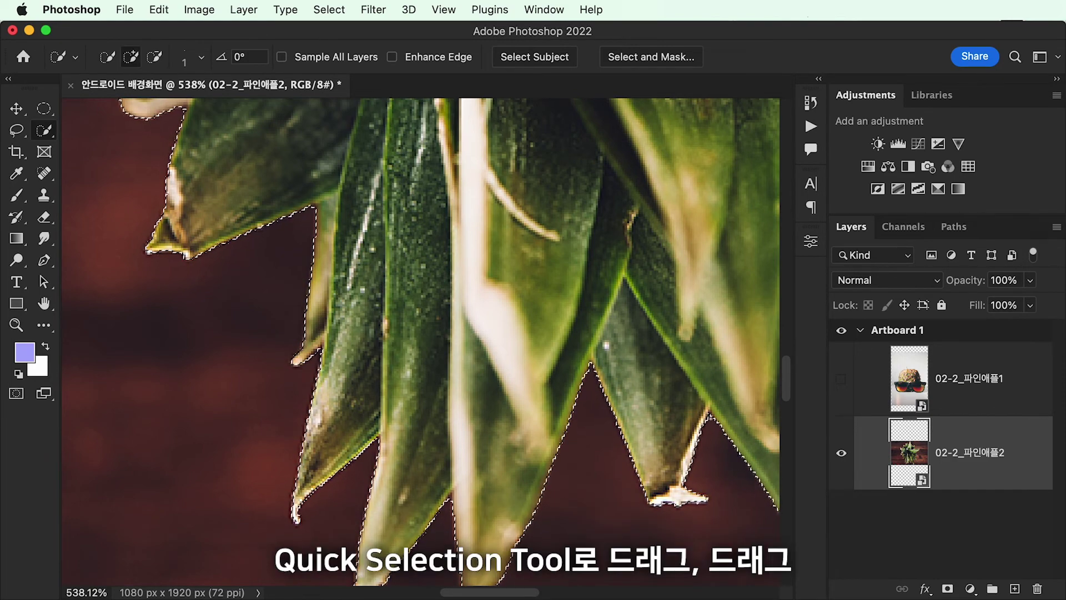
# - Refine the selection edge along the left and upper leaves, trimming excess background and adding missed leaf parts
pyautogui.scroll(10, 710, 418)
pyautogui.scroll(5, 421, 342)
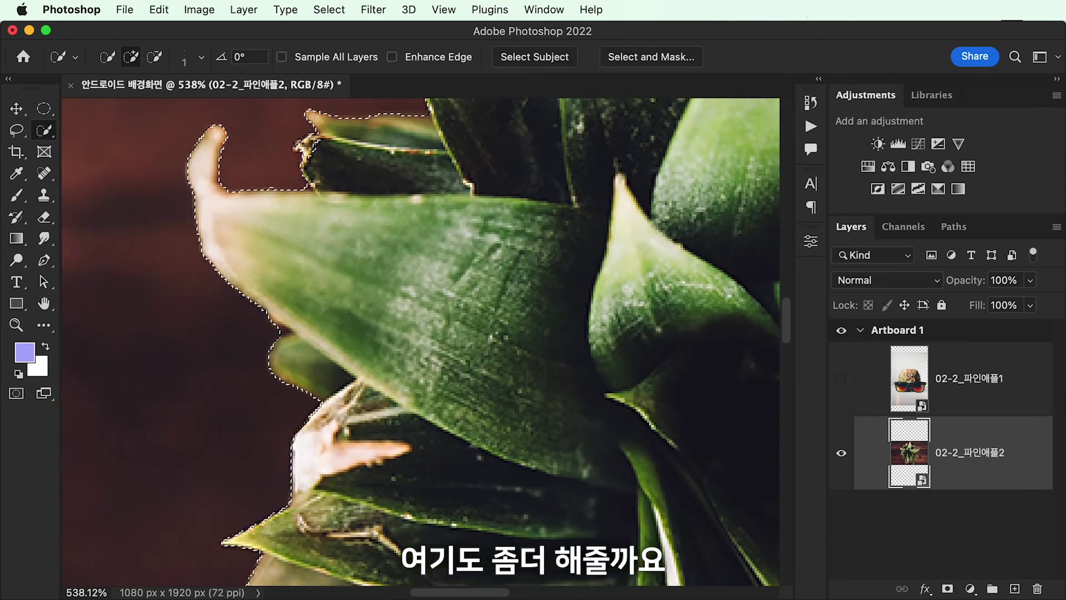
pyautogui.press('alt')
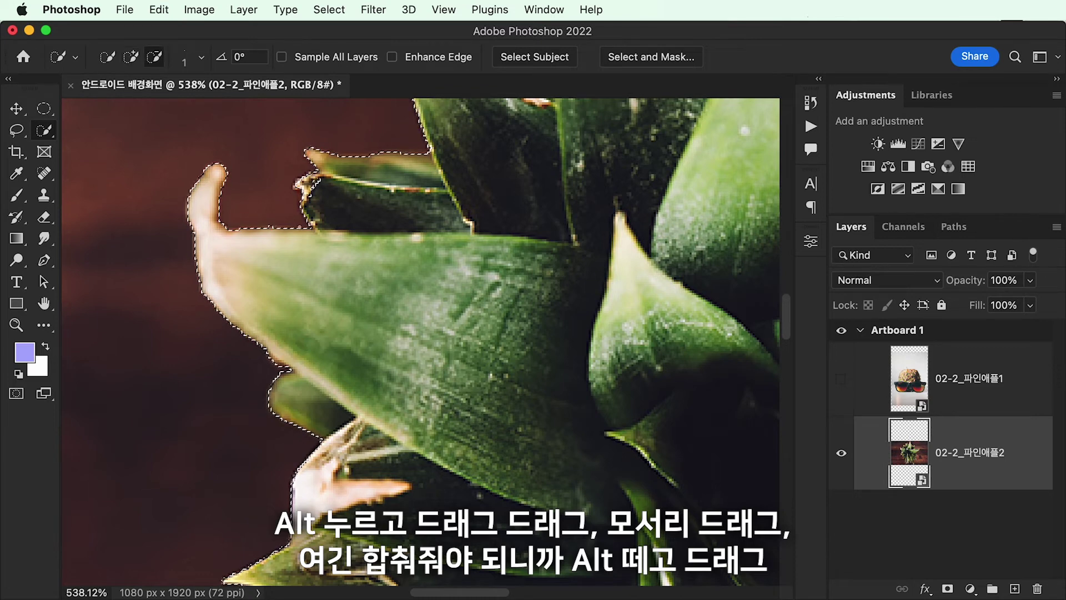
pyautogui.scroll(2, 421, 342)
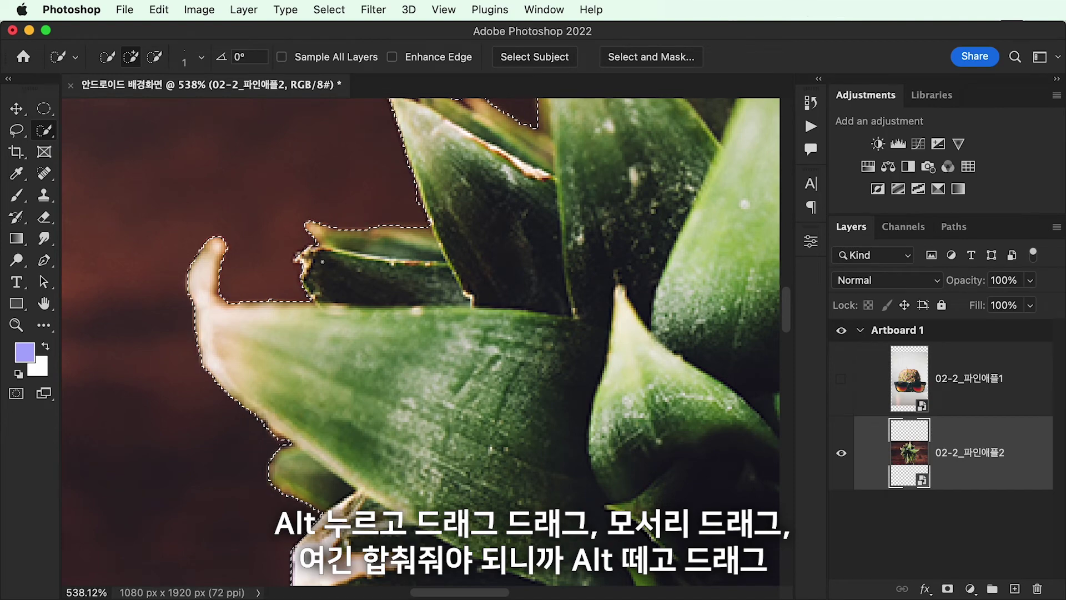
pyautogui.scroll(4, 359, 245)
pyautogui.hscroll(2, 359, 245)
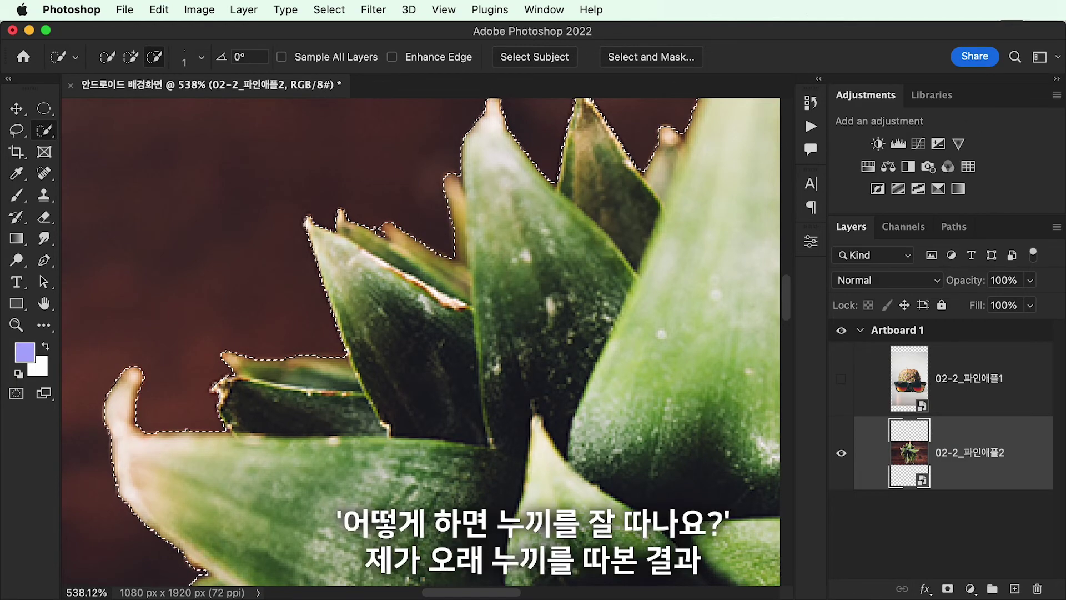
pyautogui.scroll(4, 389, 203)
pyautogui.hscroll(3, 389, 203)
pyautogui.scroll(1, 404, 186)
pyautogui.hscroll(1, 404, 186)
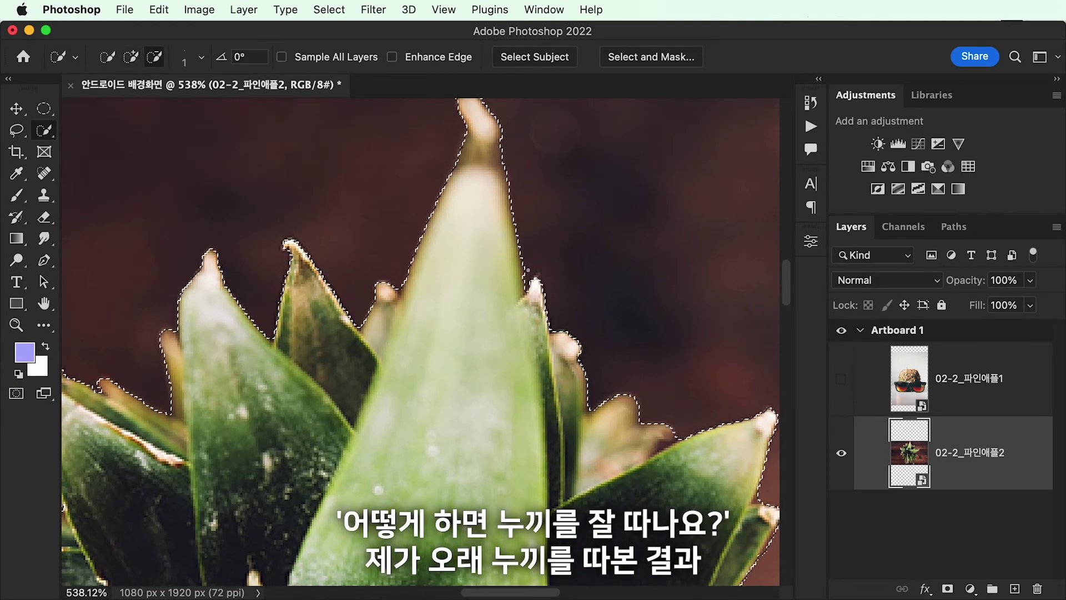
# - Refine the selection edge between the small brown leaf and the dark upper-right leaf with the size 1 brush
pyautogui.scroll(-1, 535, 265)
pyautogui.hscroll(1, 534, 265)
pyautogui.scroll(-1, 528, 248)
pyautogui.scroll(1, 525, 283)
pyautogui.hscroll(2, 521, 319)
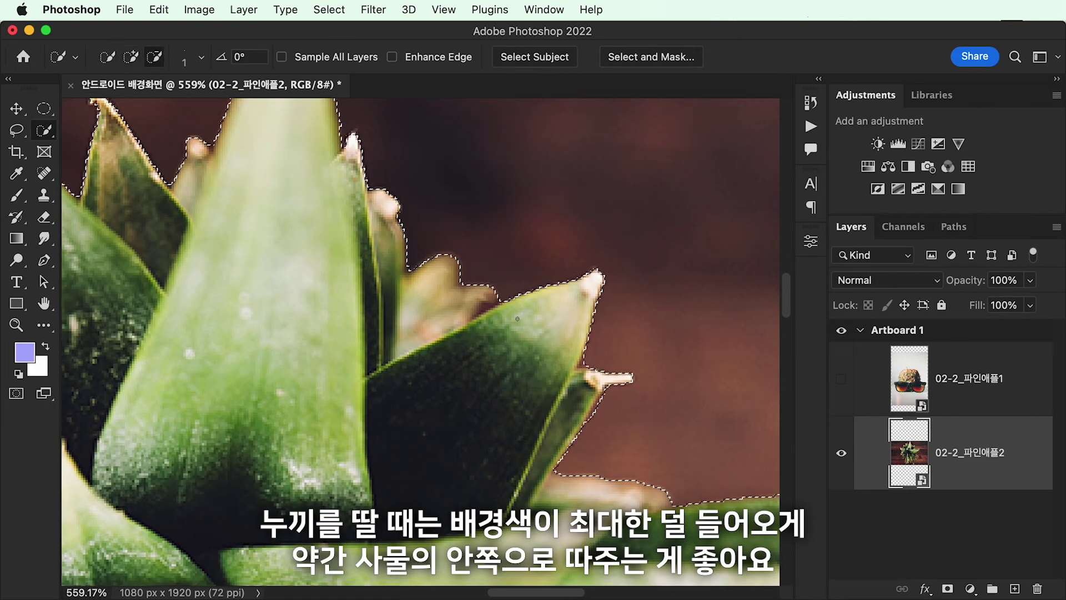
pyautogui.scroll(1, 559, 318)
pyautogui.press('alt')
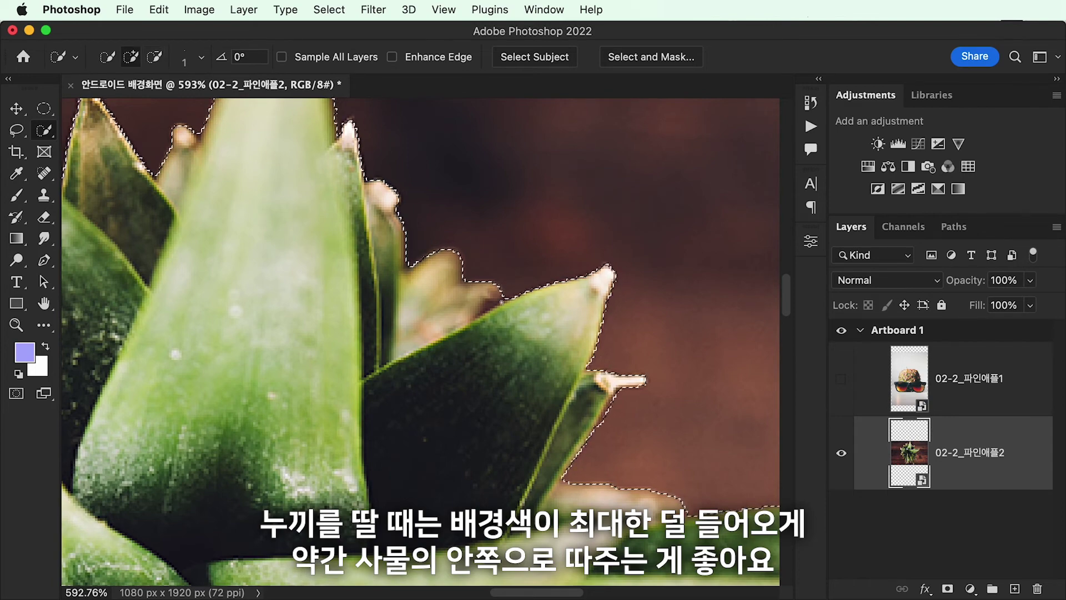
pyautogui.scroll(3, 502, 302)
pyautogui.moveTo(511, 298); pyautogui.dragTo(536, 282)
pyautogui.press('super+minus')
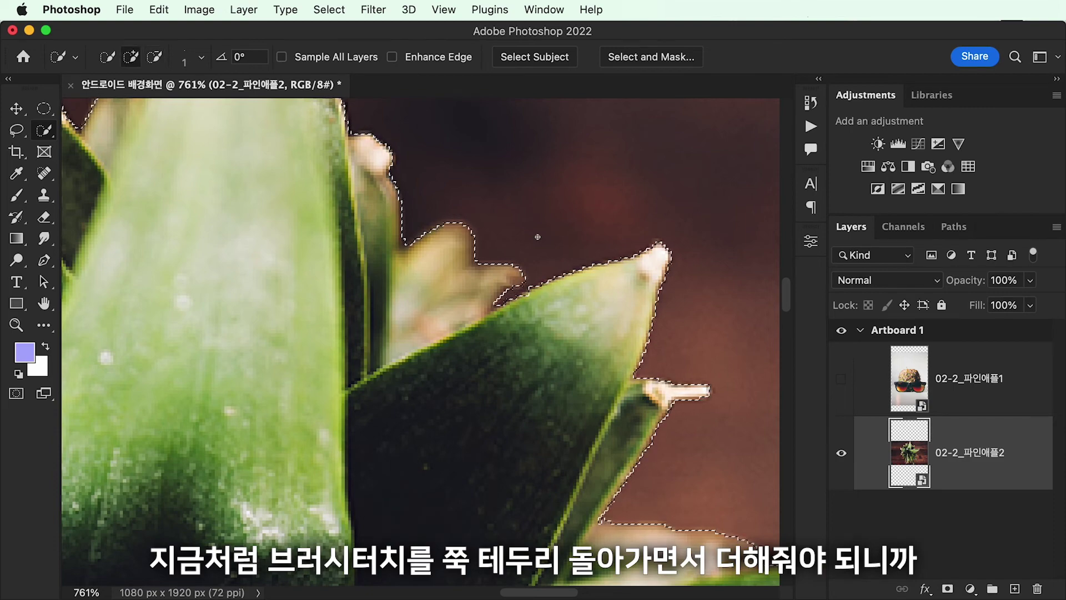
# - Examine the selection outline around the whole pineapple top and up close along its upper leaves
pyautogui.scroll(10, 319, 250)
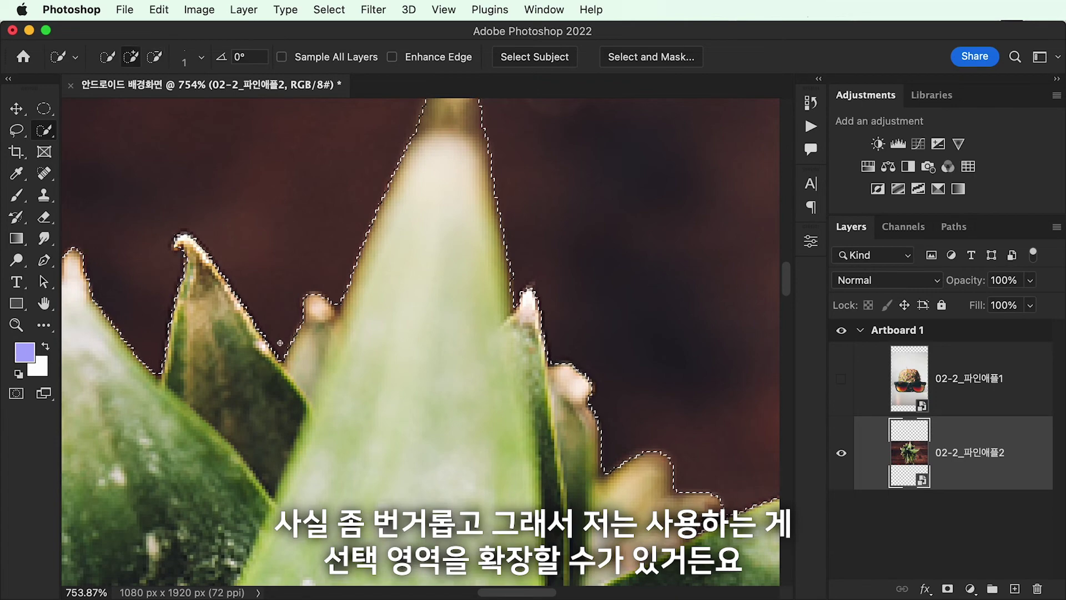
pyautogui.scroll(-4, 283, 350)
pyautogui.press('super+0')
pyautogui.scroll(5, 419, 318)
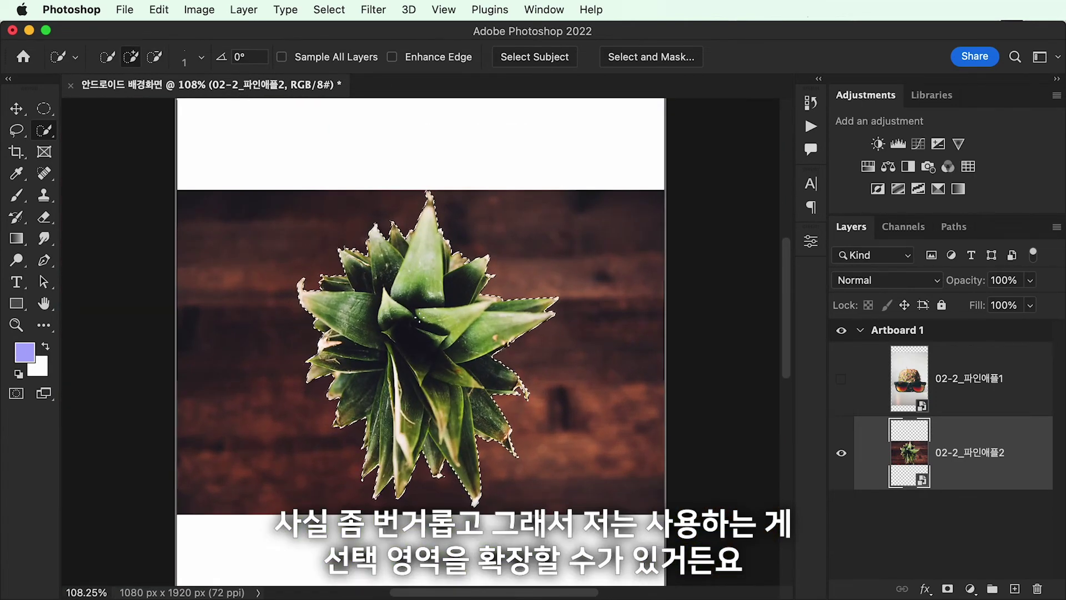
pyautogui.scroll(1, 420, 319)
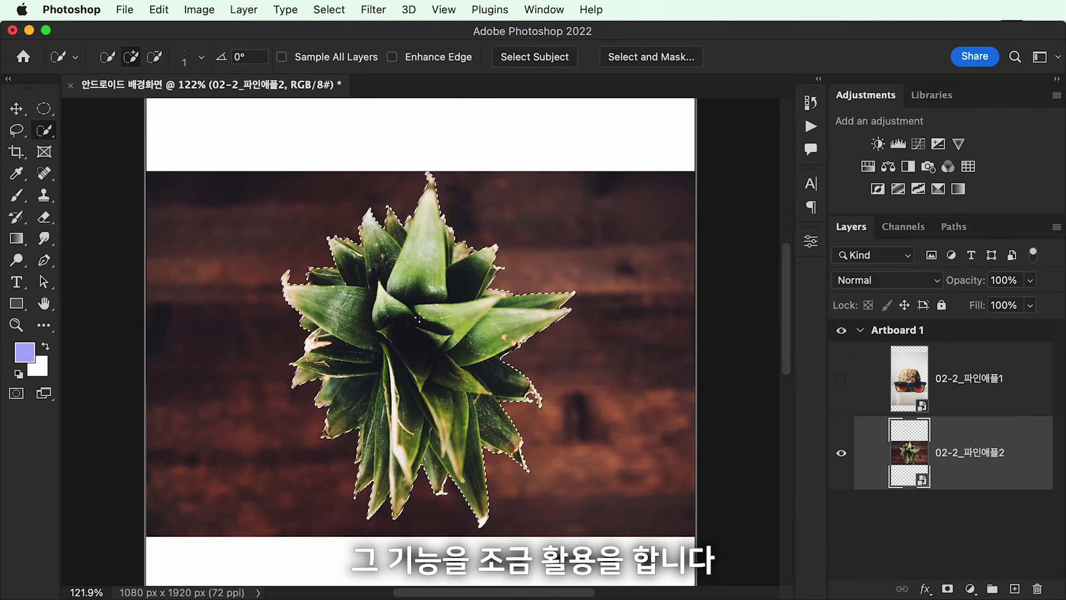
pyautogui.scroll(5, 419, 320)
pyautogui.scroll(5, 352, 255)
pyautogui.hscroll(-3, 352, 256)
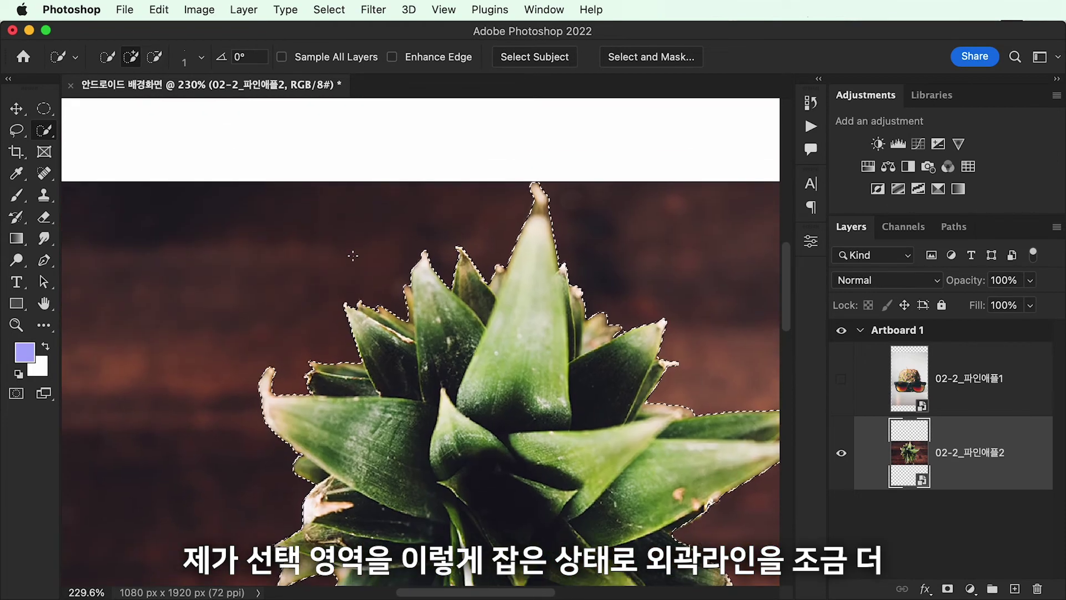
pyautogui.scroll(1, 353, 256)
pyautogui.scroll(-2, 372, 252)
pyautogui.hscroll(2, 372, 251)
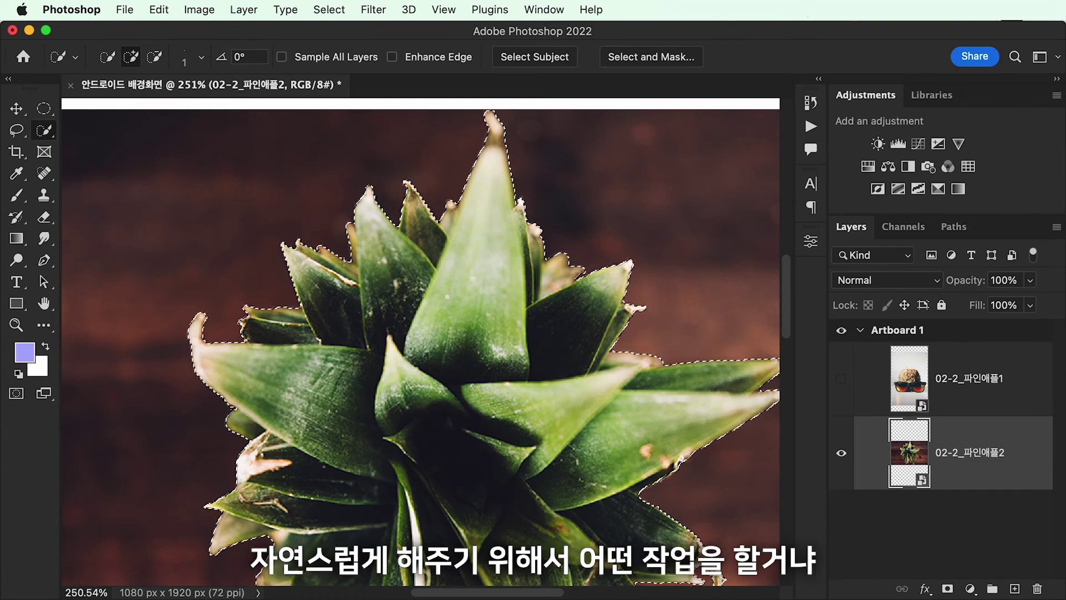
pyautogui.scroll(3, 341, 259)
pyautogui.scroll(2, 343, 257)
pyautogui.hscroll(-2, 344, 258)
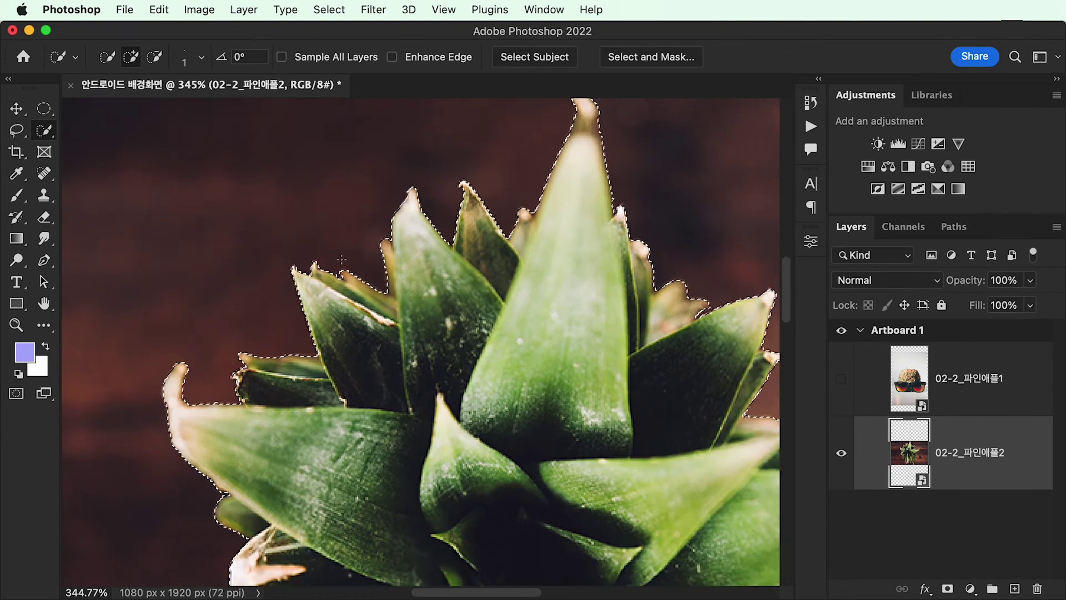
# - Preview the leaf selection in Quick Mask mode, return to standard mode and invert the selection
pyautogui.click(16, 394)
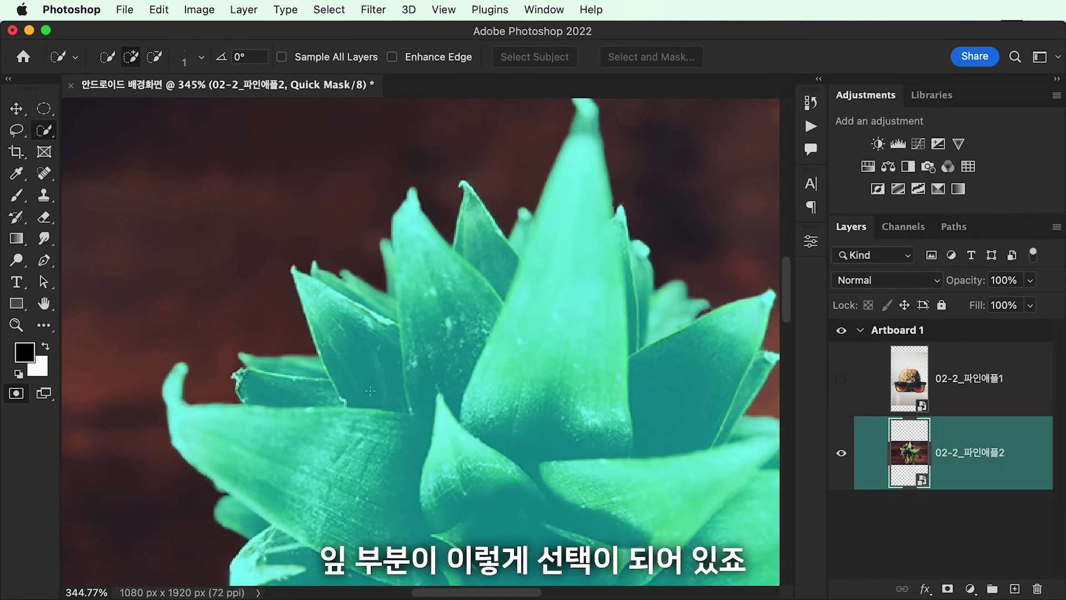
pyautogui.click(13, 398)
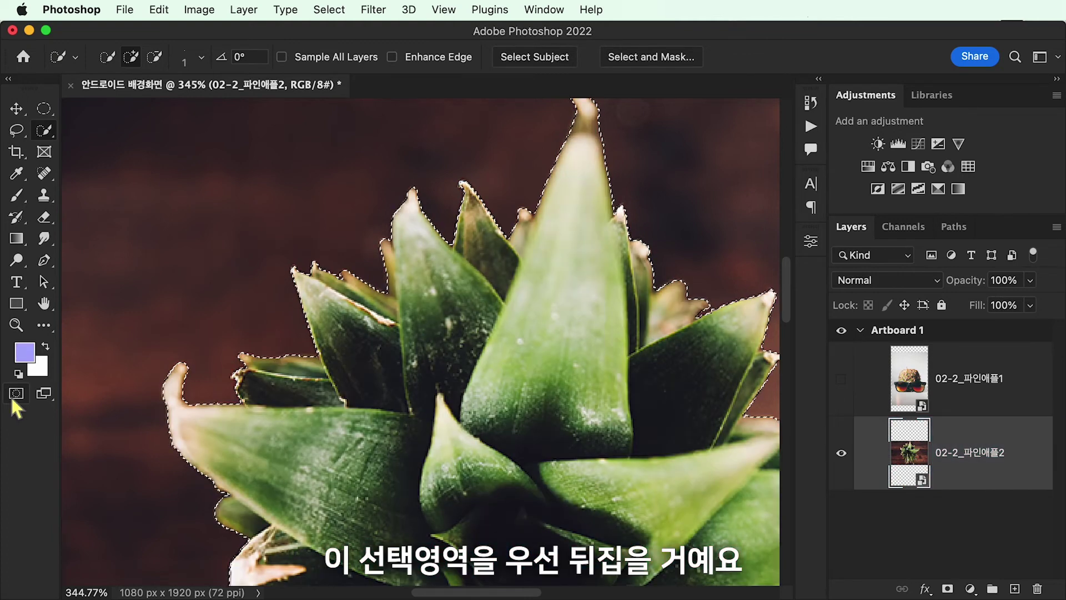
pyautogui.press('super+shift+i')
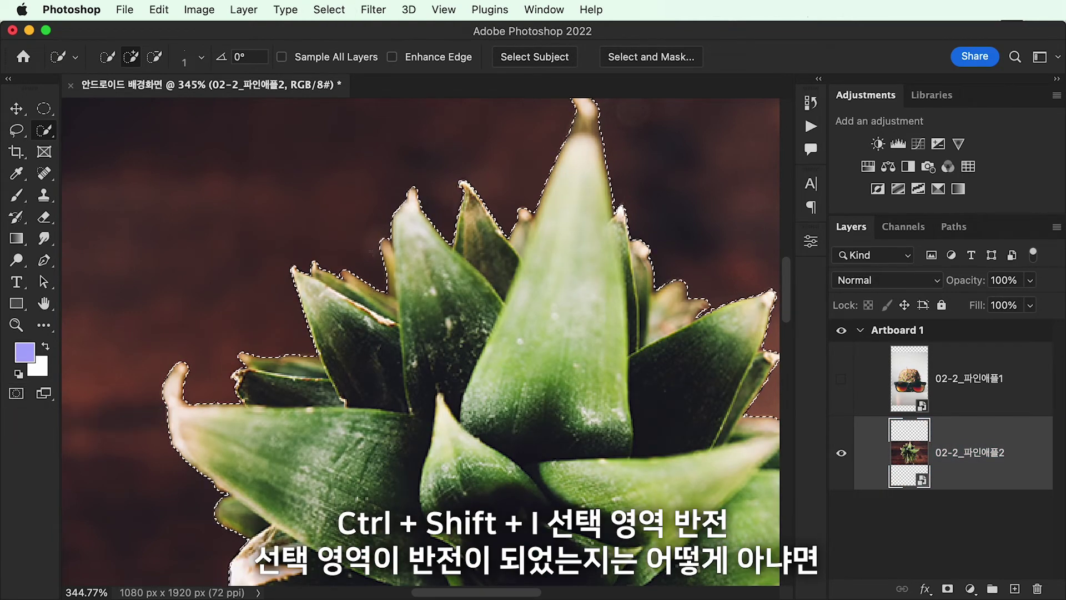
# - Examine the inverted selection around the whole artboard and preview it in Quick Mask mode
pyautogui.press('super+0')
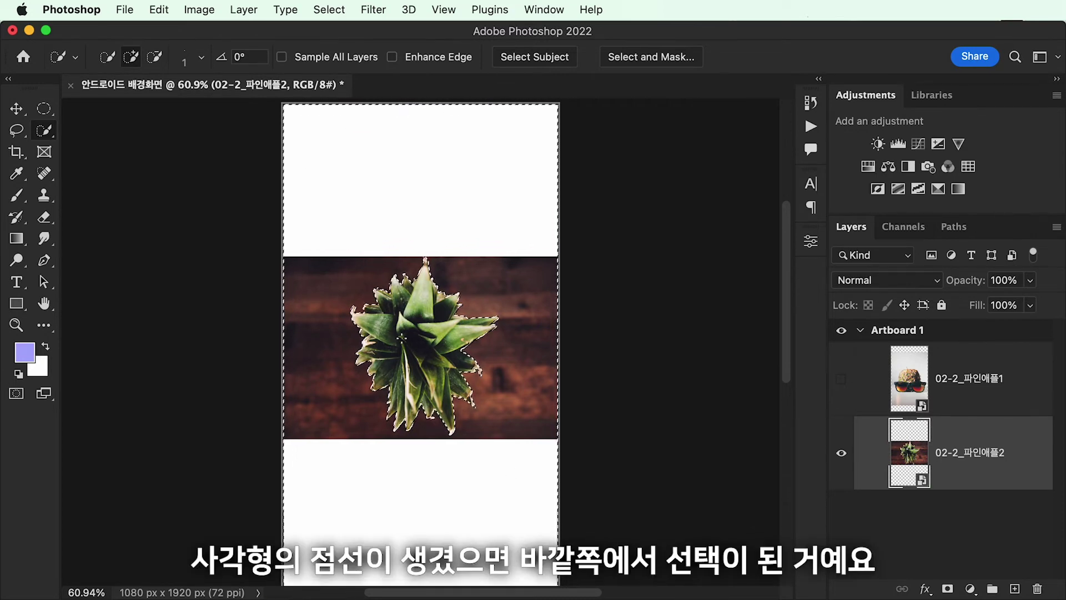
pyautogui.scroll(5, 401, 337)
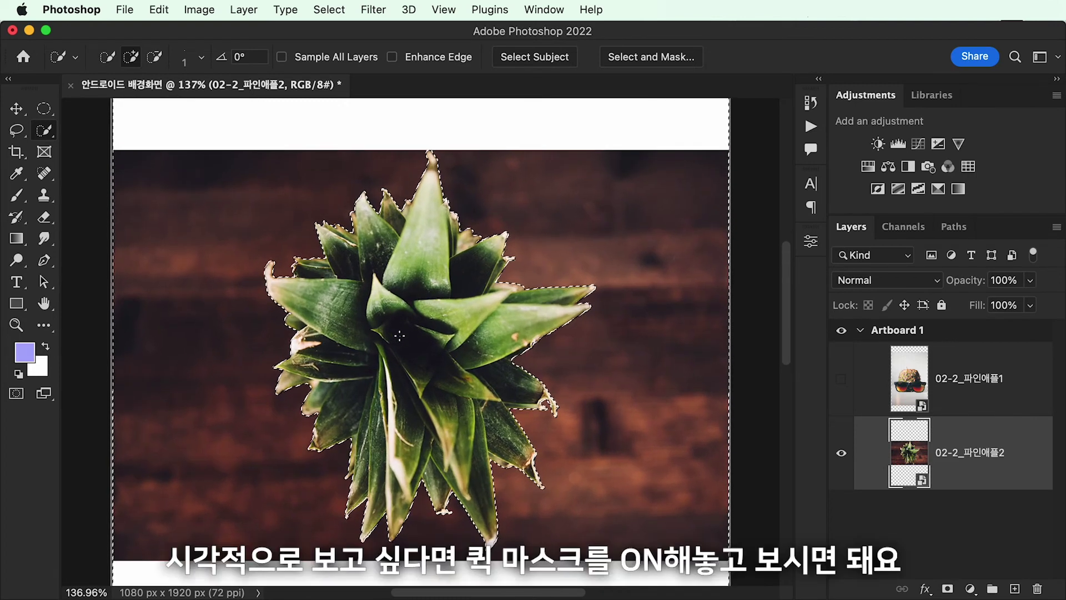
pyautogui.click(16, 393)
pyautogui.click(17, 393)
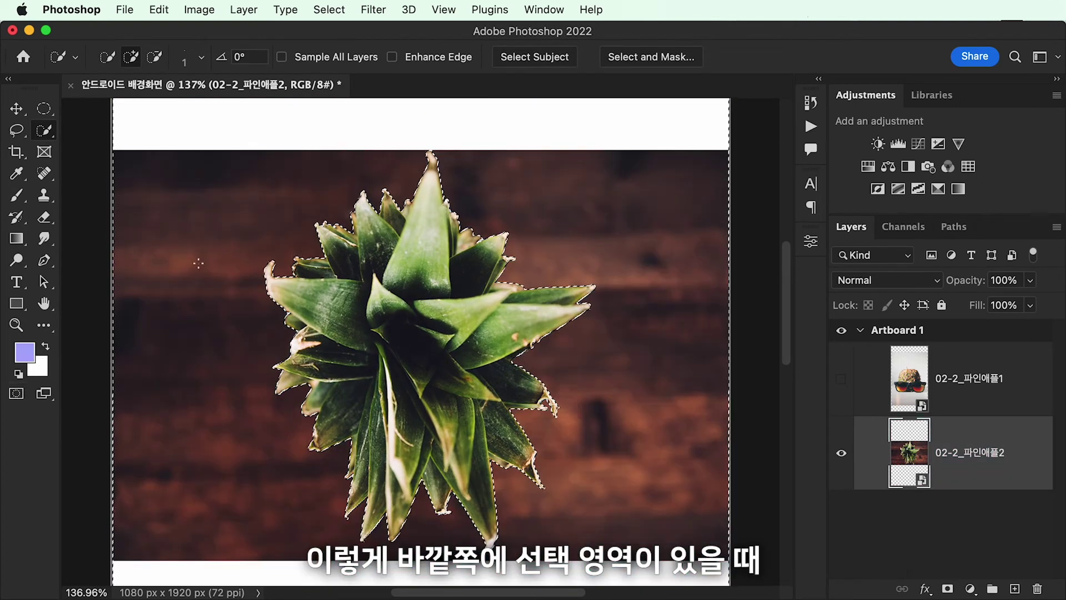
# - Expand the background selection by 3 pixels so its edge moves inside the leaves
pyautogui.scroll(2, 204, 274)
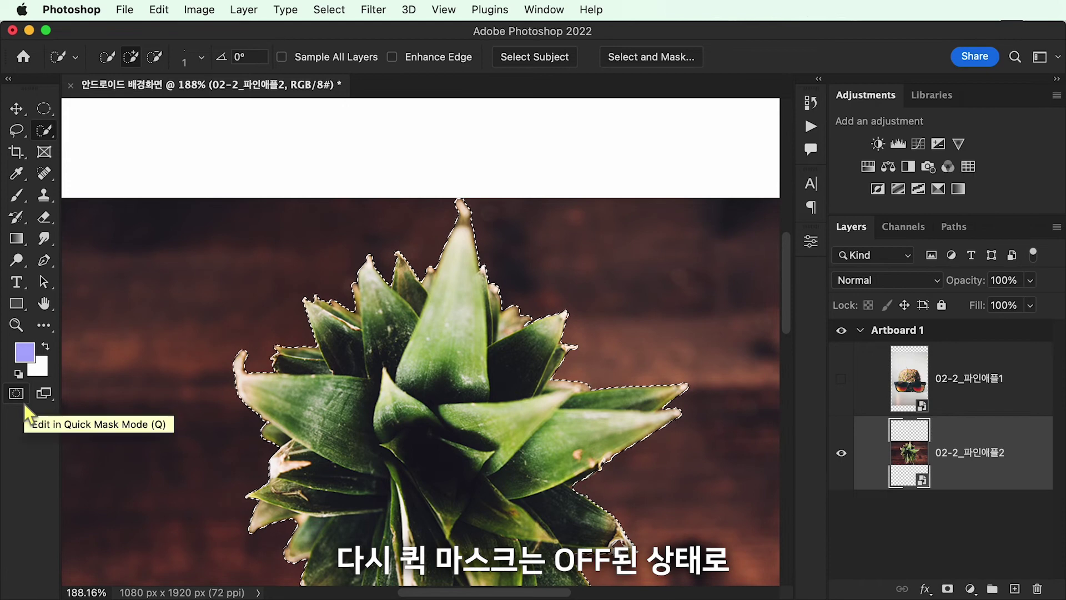
pyautogui.click(324, 14)
pyautogui.moveTo(483, 255)
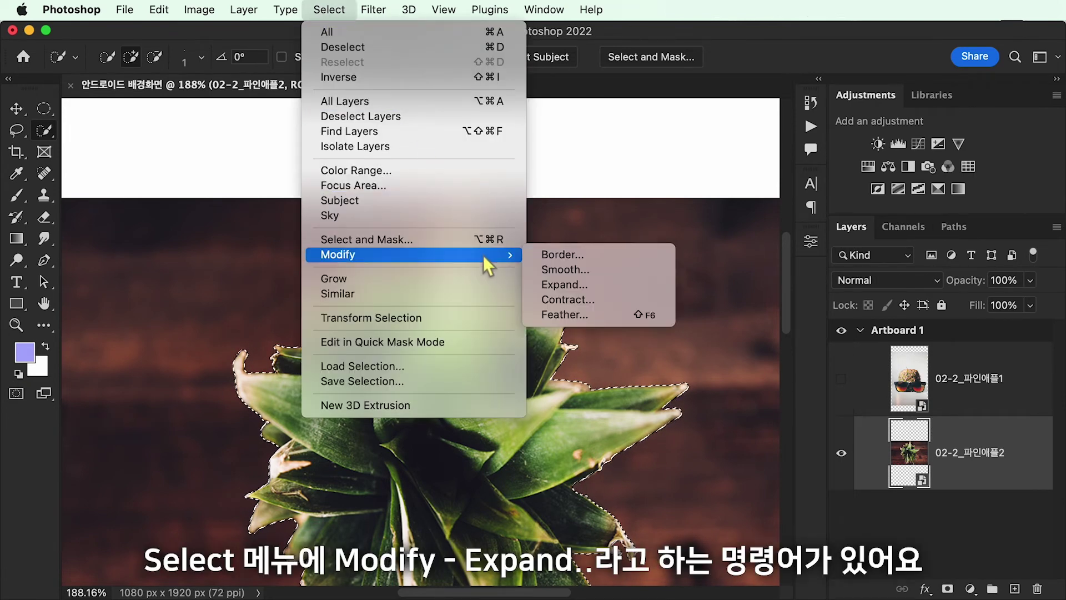
pyautogui.click(590, 286)
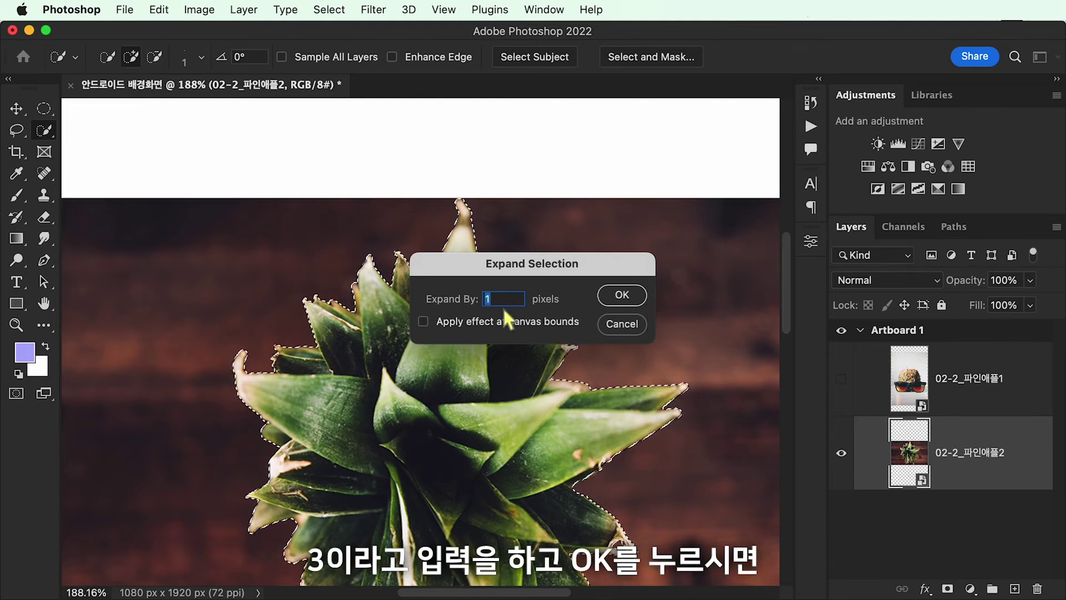
pyautogui.write('3')
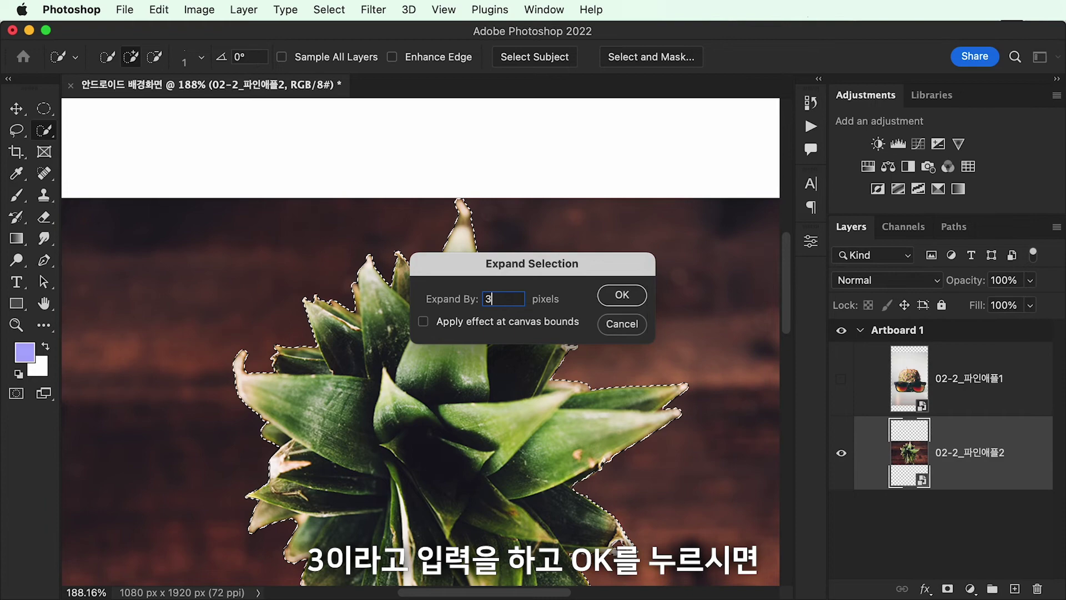
pyautogui.click(623, 295)
# - Check the expanded selection edge along the leaves and feather the selection by 1.5 pixels
pyautogui.scroll(5, 503, 280)
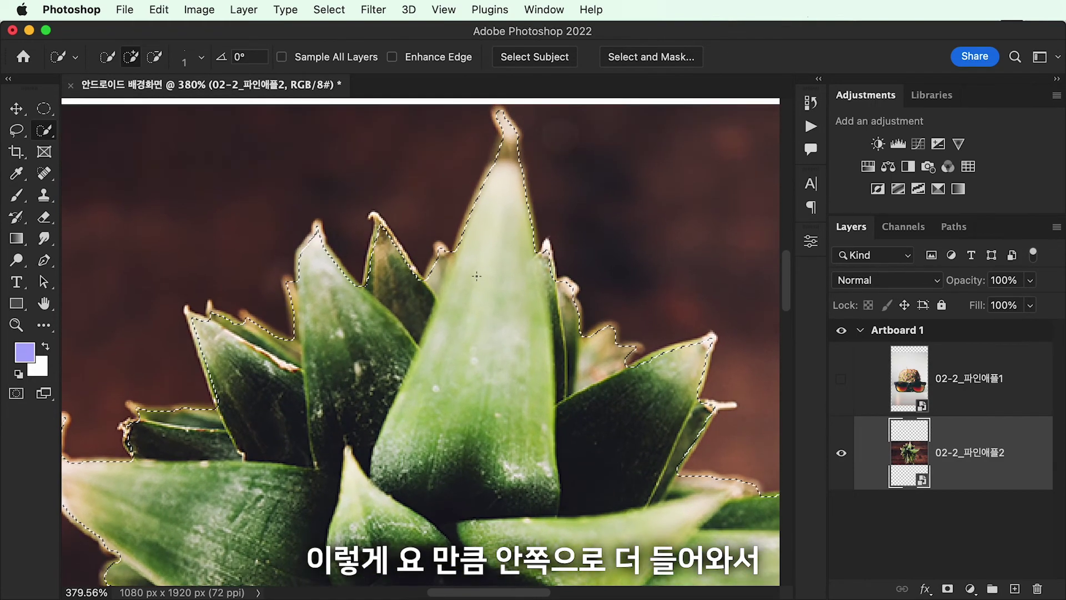
pyautogui.moveTo(476, 276); pyautogui.dragTo(569, 223)
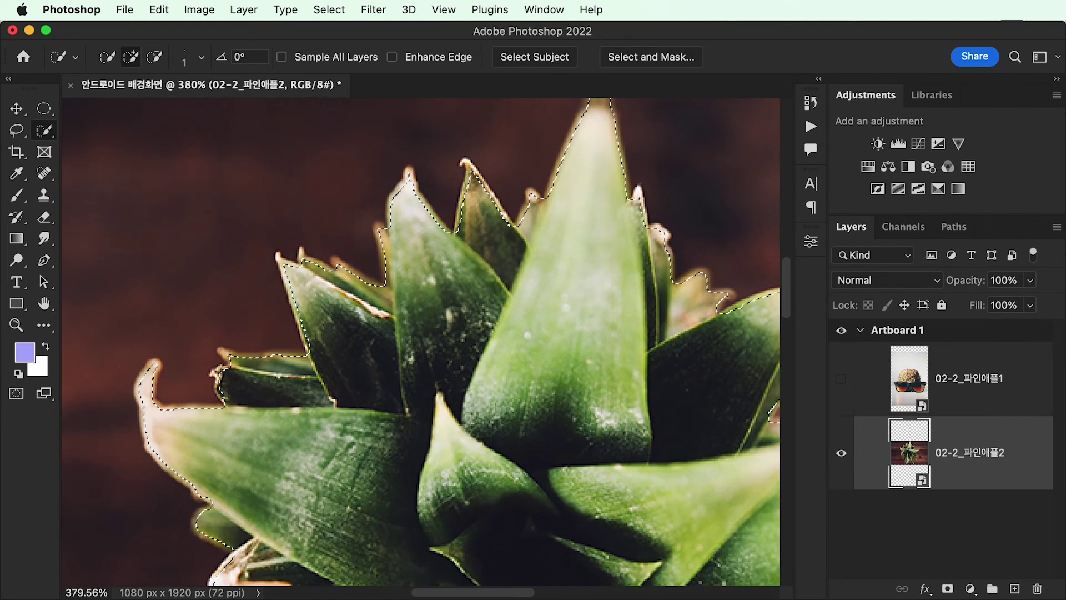
pyautogui.scroll(1, 422, 340)
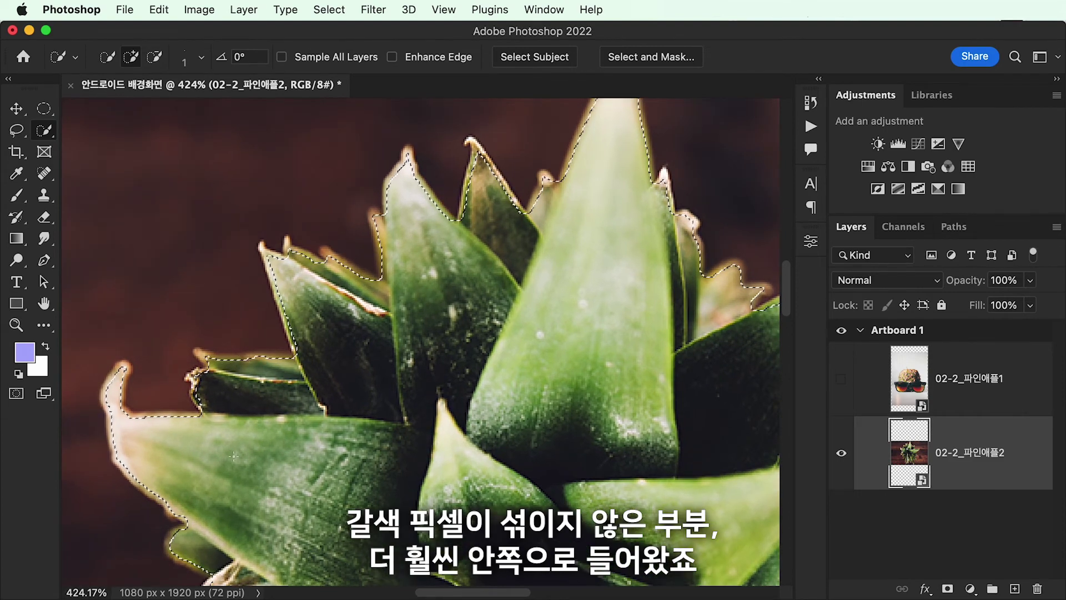
pyautogui.scroll(-5, 237, 473)
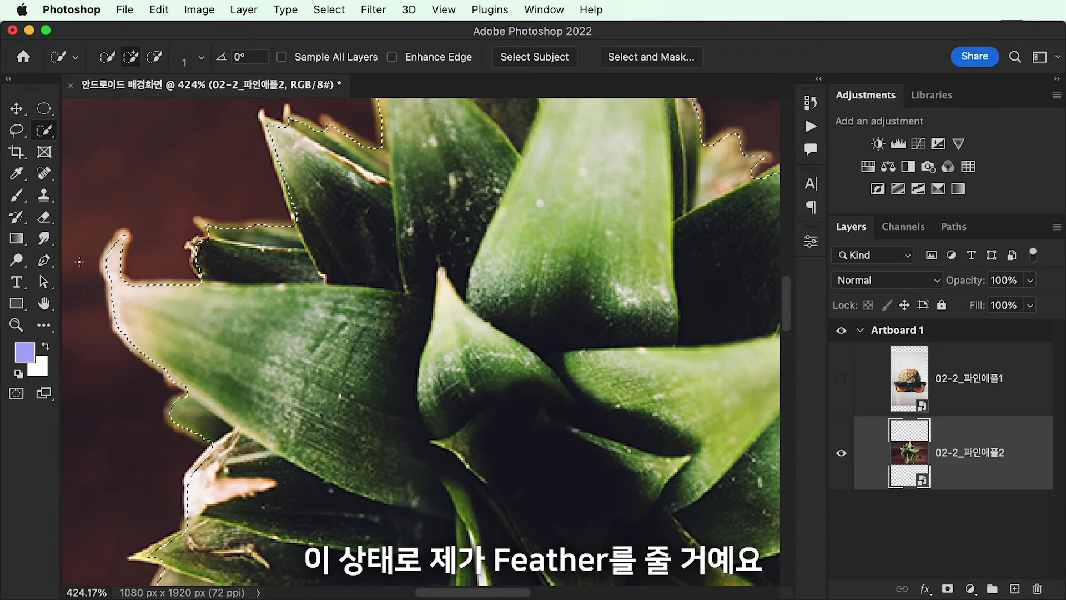
pyautogui.scroll(1, 78, 260)
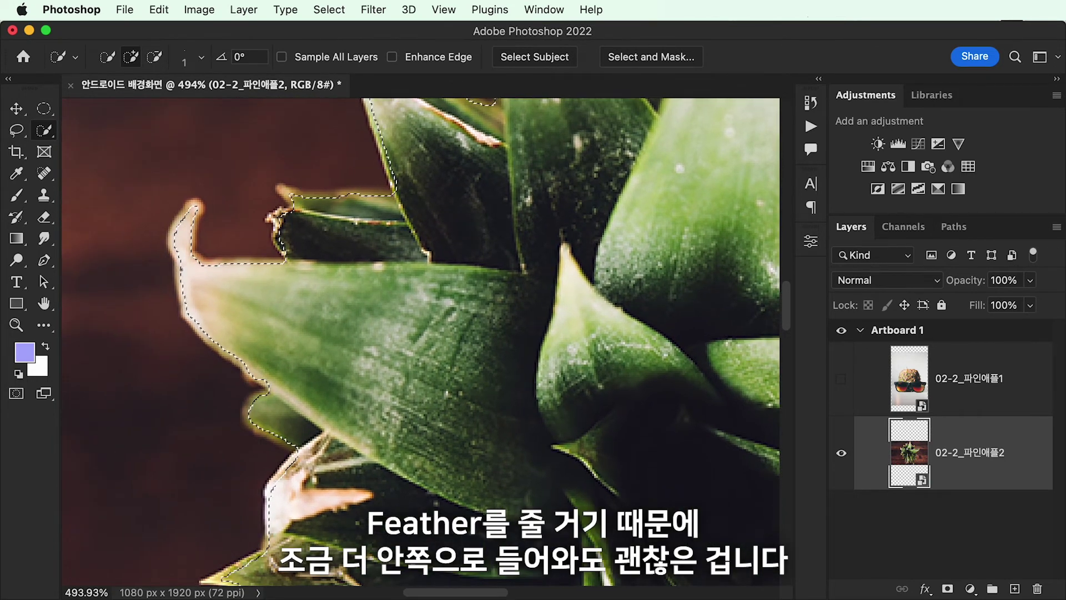
pyautogui.scroll(-4, 181, 270)
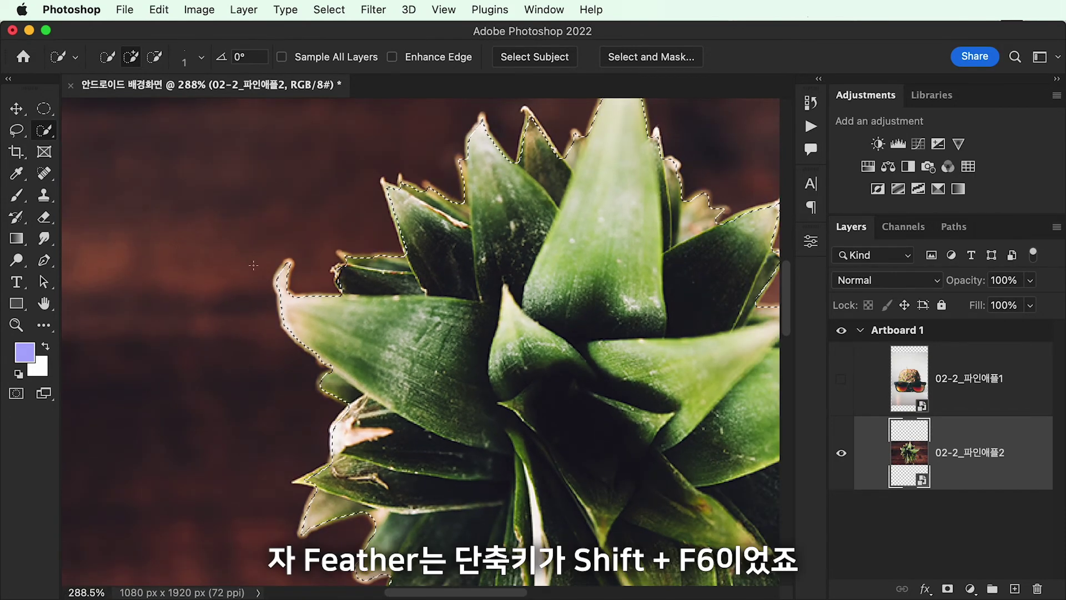
pyautogui.hotkey('shift', 'F6')
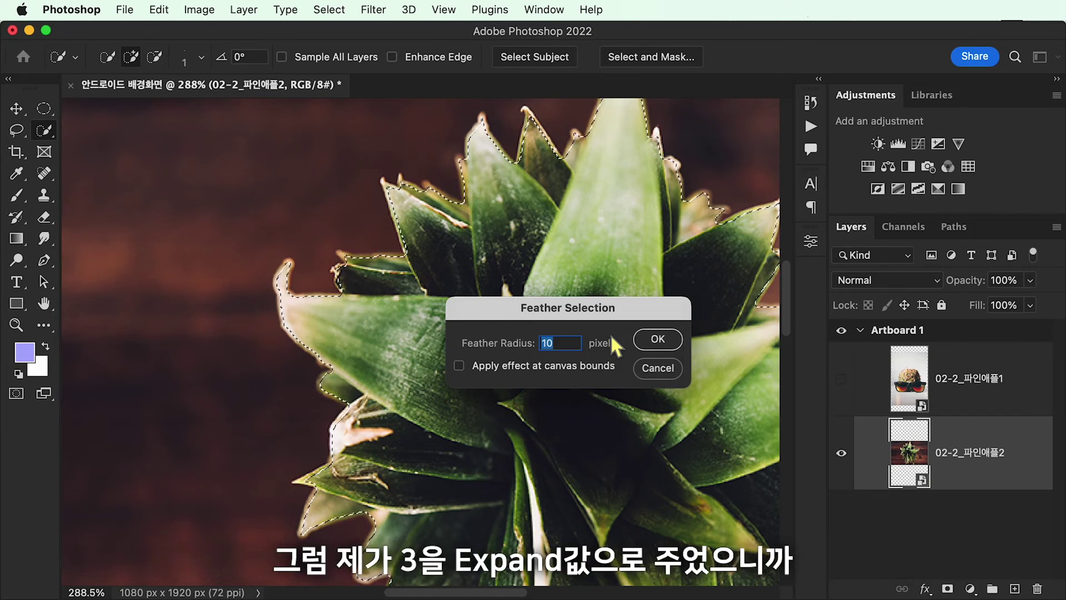
pyautogui.write('1.5')
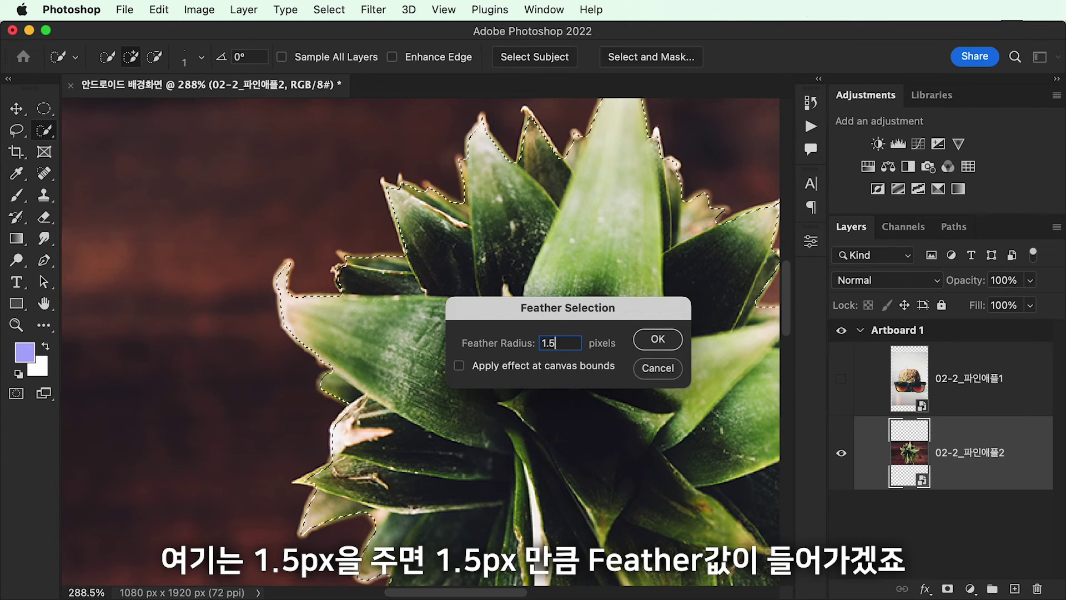
pyautogui.click(661, 340)
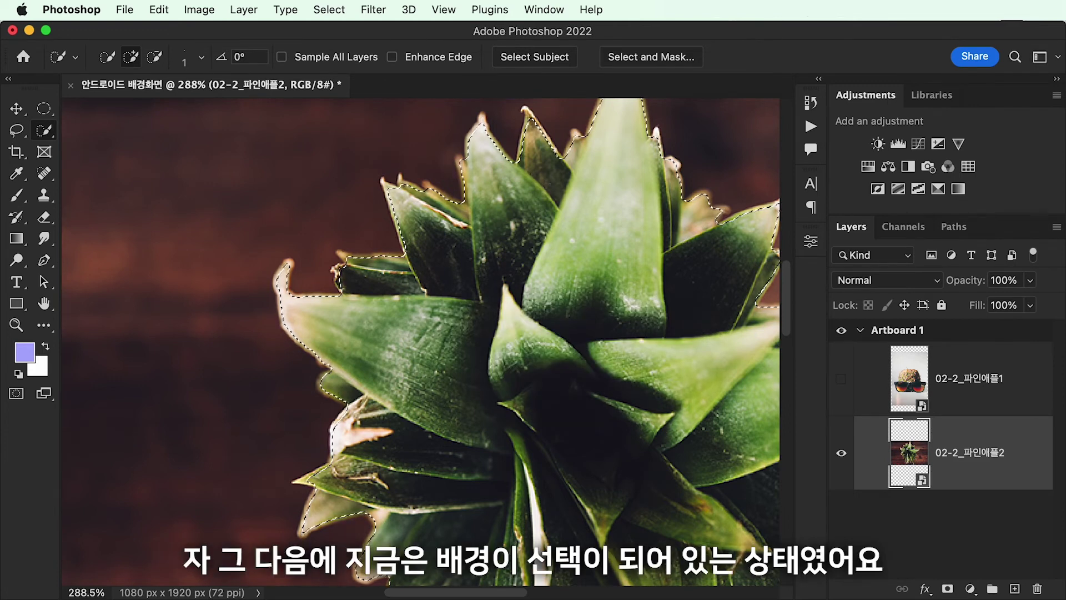
# - Try to delete the selected background around the leaves on the 02-2_파인애플2 layer
pyautogui.scroll(-5, 489, 336)
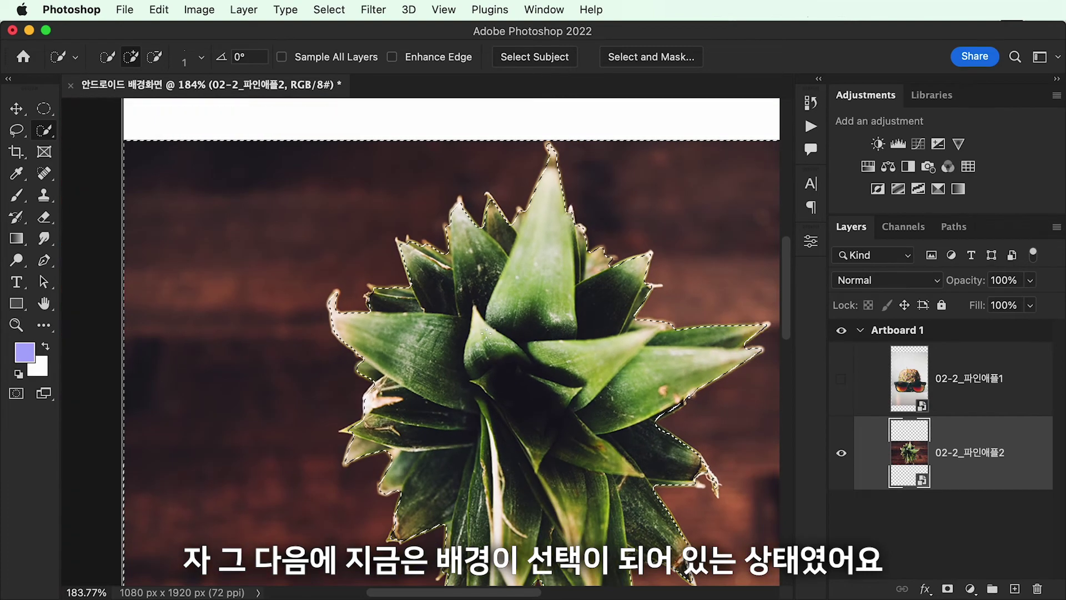
pyautogui.scroll(-3, 486, 333)
pyautogui.hscroll(2, 486, 333)
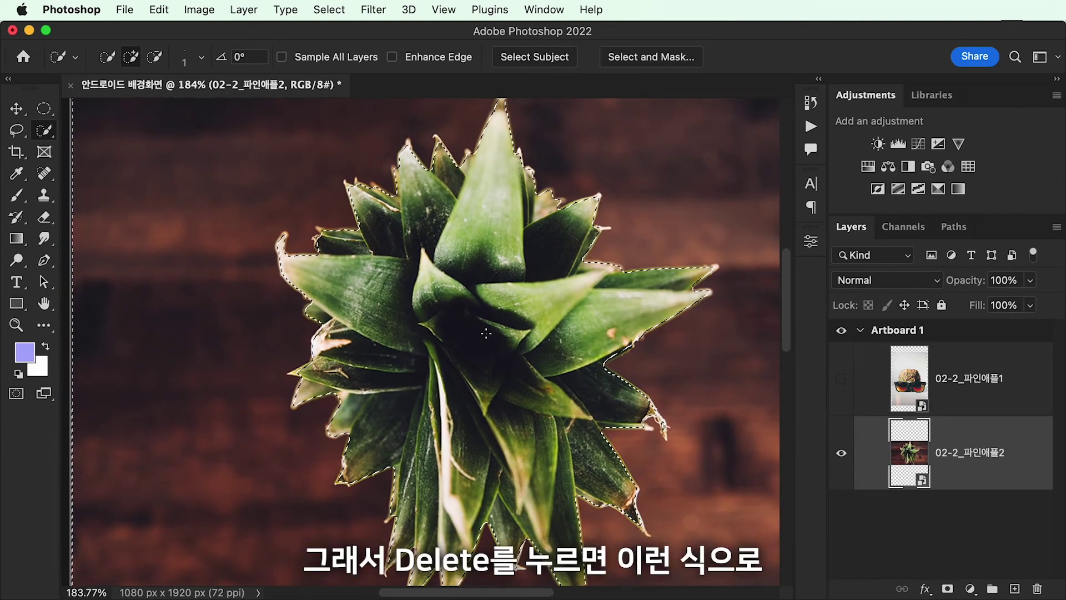
pyautogui.hscroll(3, 486, 333)
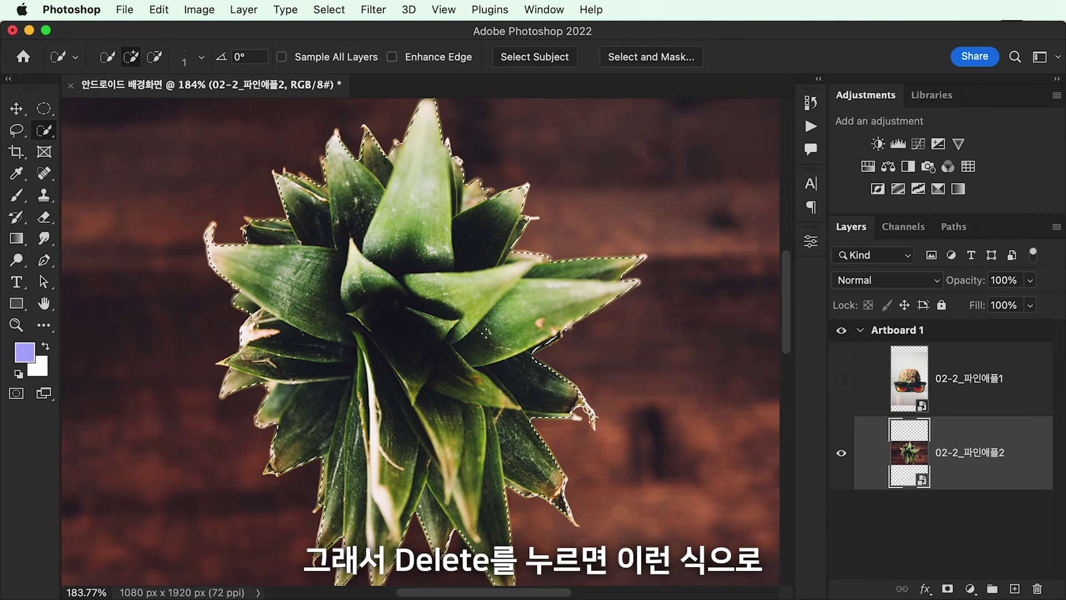
pyautogui.press('Delete')
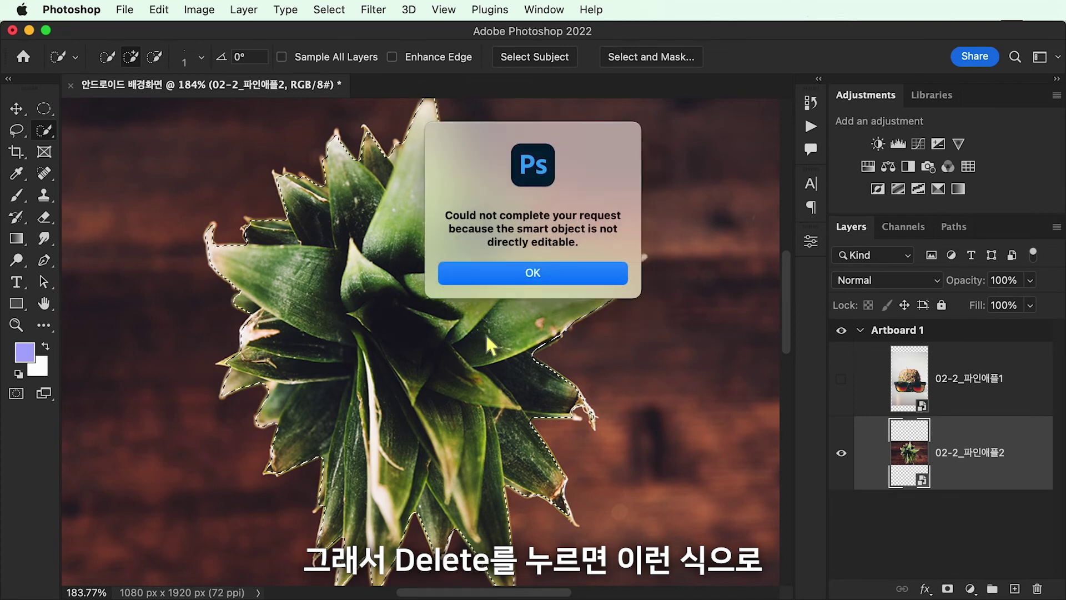
pyautogui.click(586, 272)
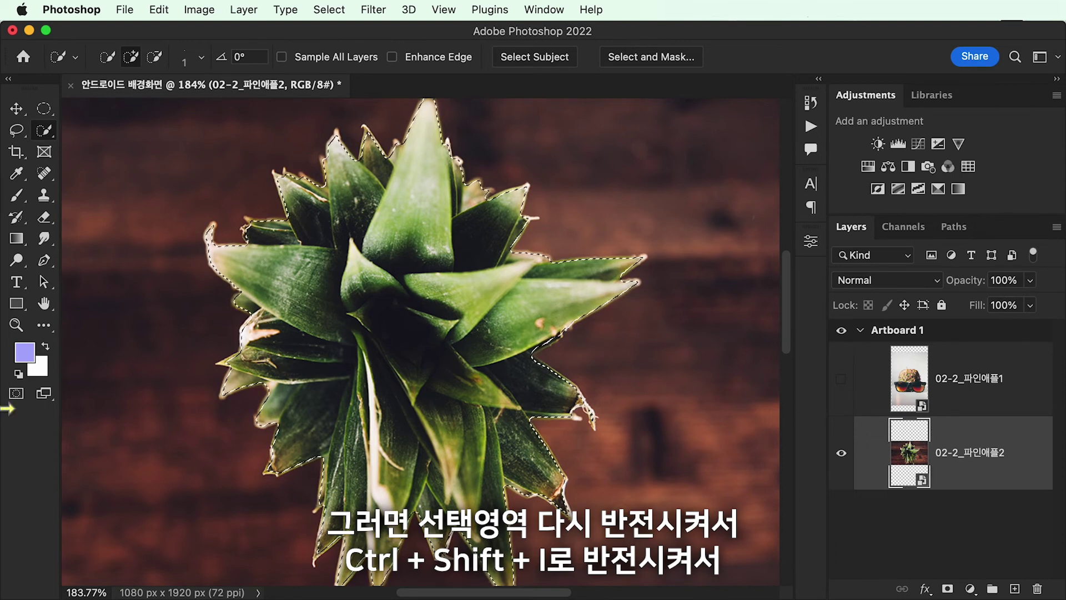
# - Invert the selection back to the leaves and copy them onto a new layer
pyautogui.click(17, 394)
pyautogui.click(16, 393)
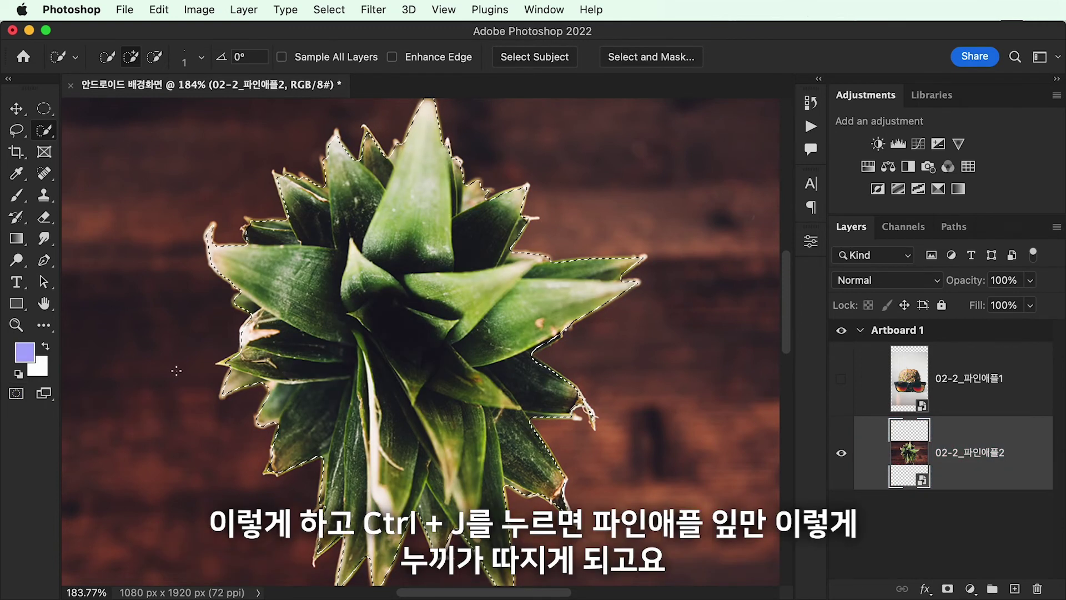
pyautogui.press('super+j')
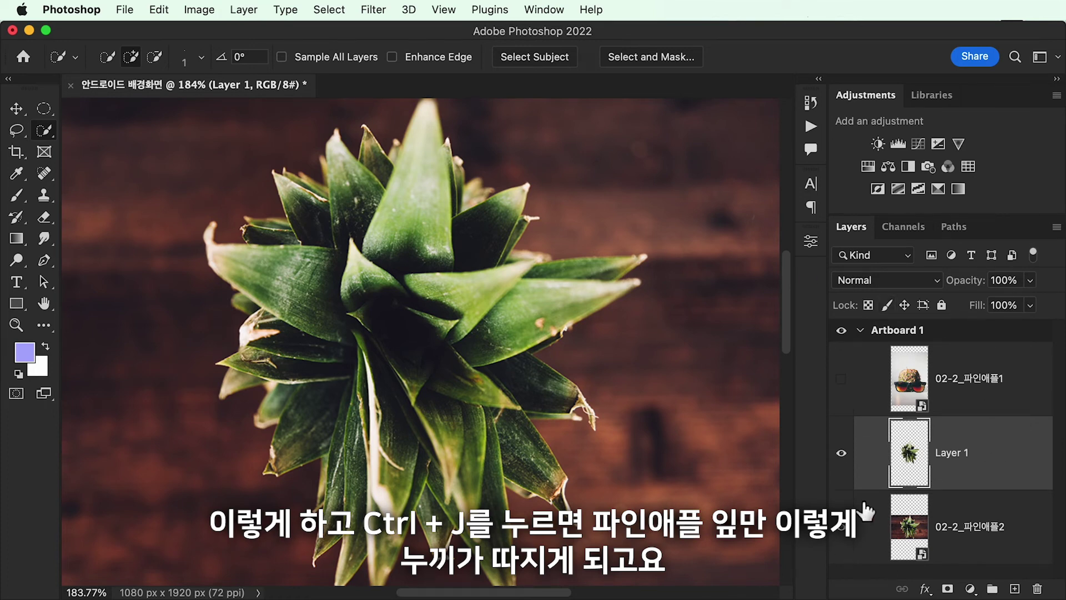
# - Hide the original 02-2_파인애플2 layer and check the cut-out leaves' softened edges against the white artboard
pyautogui.click(842, 528)
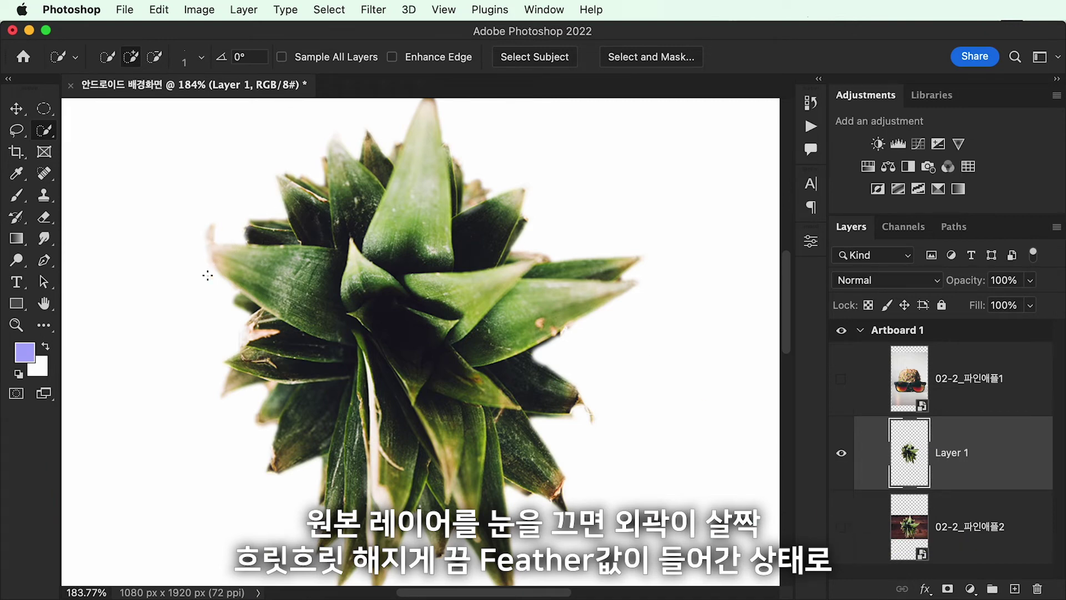
pyautogui.scroll(-2, 259, 399)
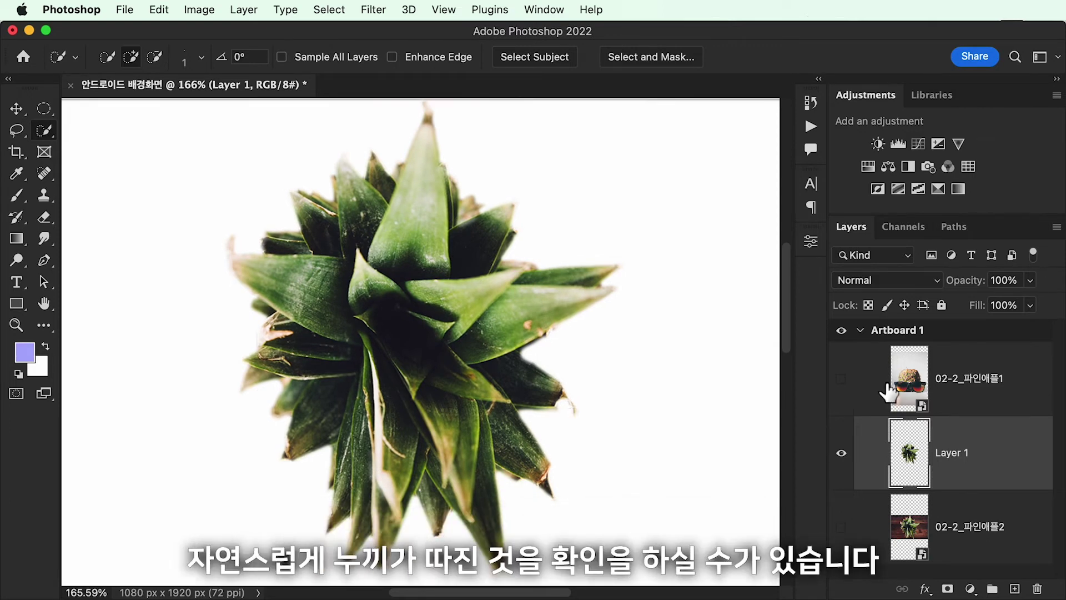
pyautogui.scroll(-2, 608, 439)
pyautogui.scroll(-2, 606, 438)
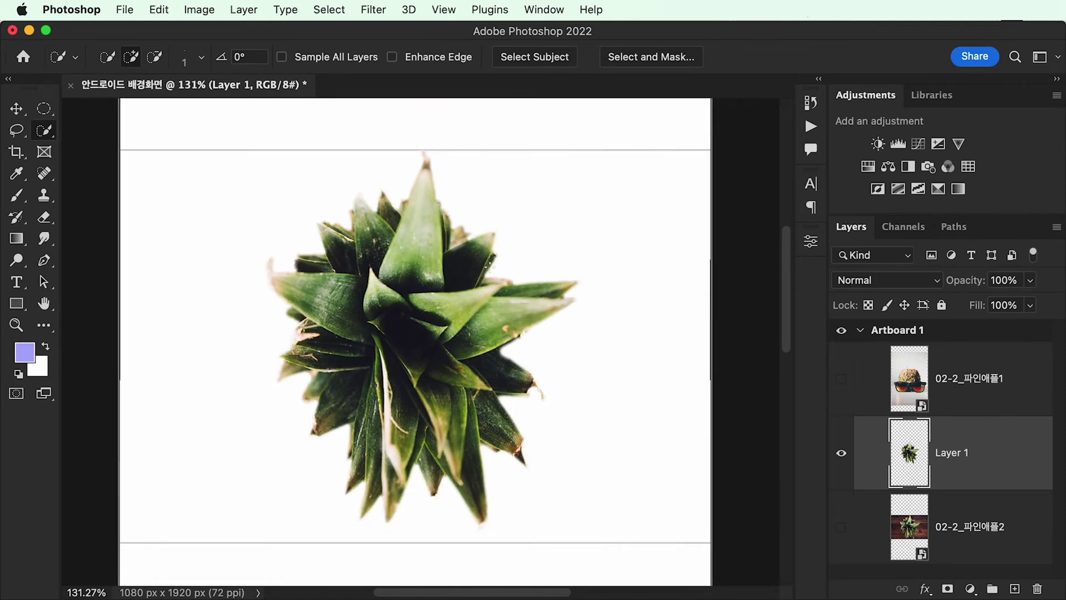
# - Scale the cut-out leaves on Layer 1 down slightly and proportionally with Free Transform
pyautogui.press('super+t')
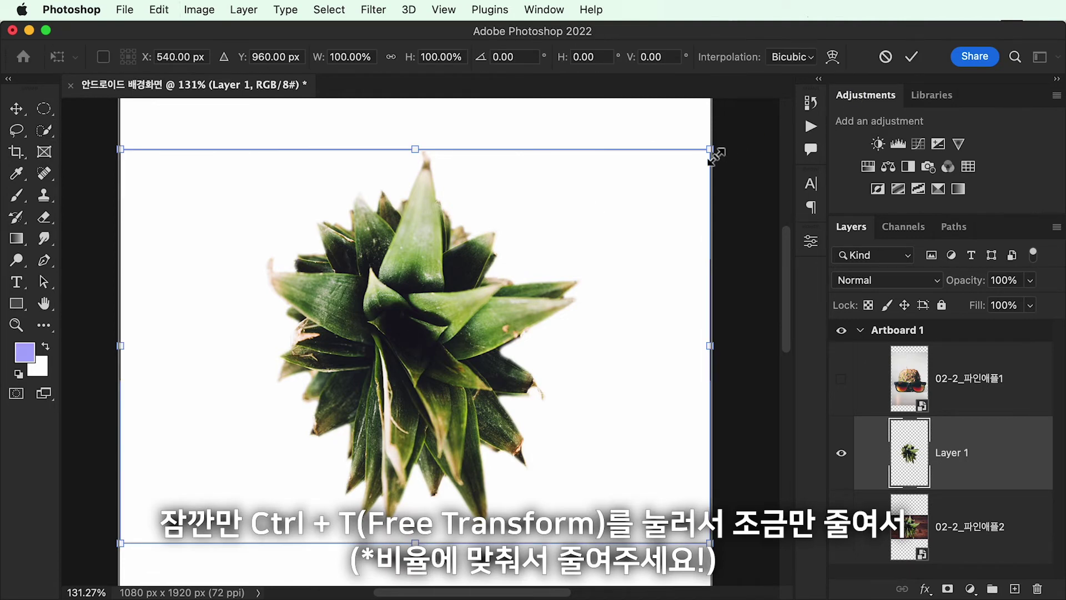
pyautogui.moveTo(715, 156); pyautogui.dragTo(709, 157)
pyautogui.press('Return')
pyautogui.press('w')
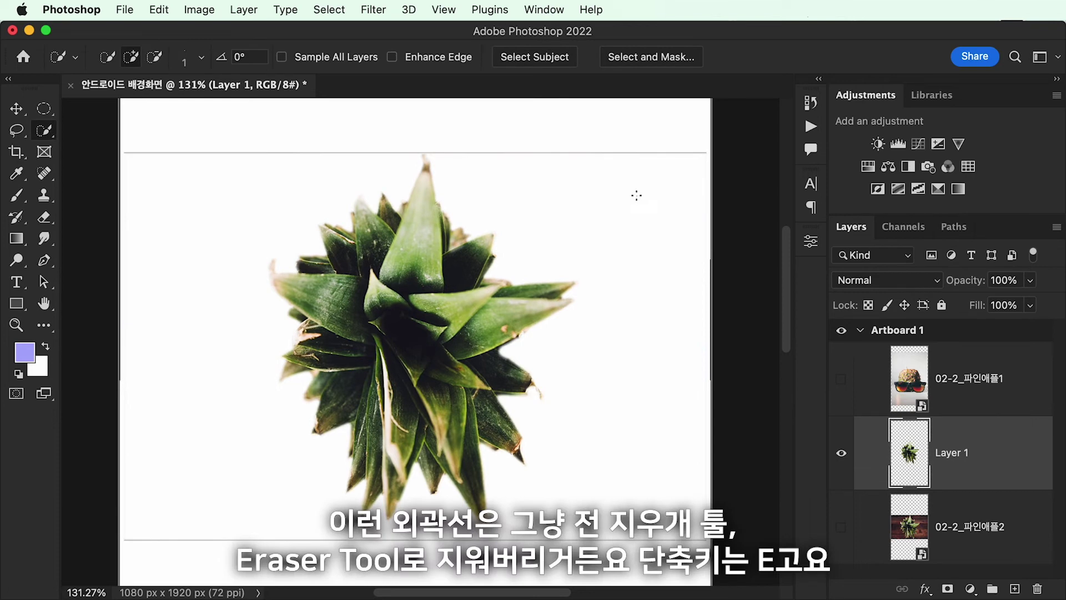
# - Set up the Eraser tool with the Hard Round brush from General Brushes at size 10
pyautogui.click(34, 218)
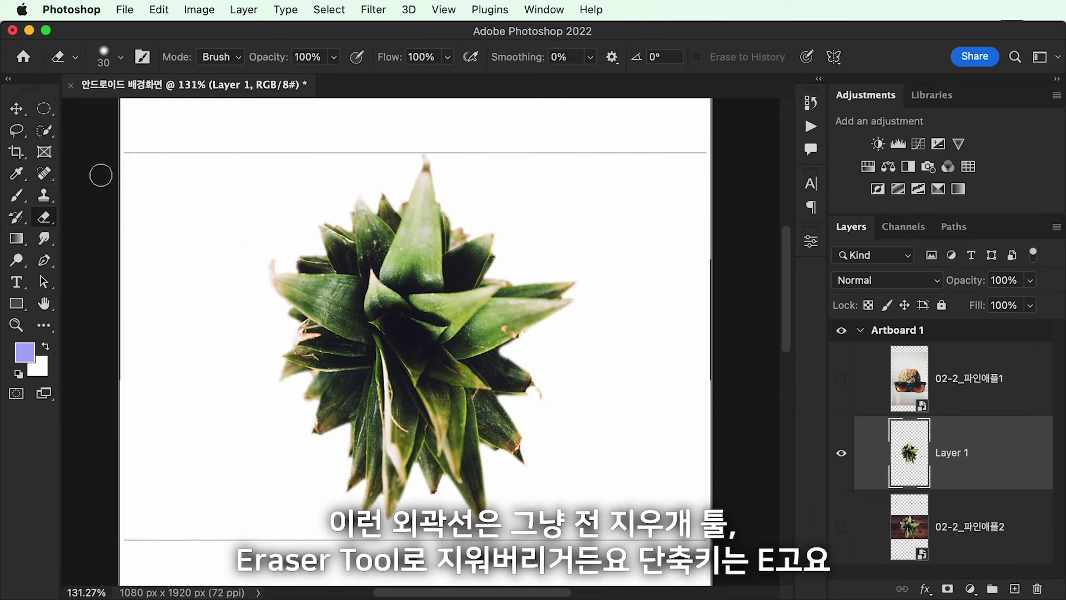
pyautogui.click(121, 57)
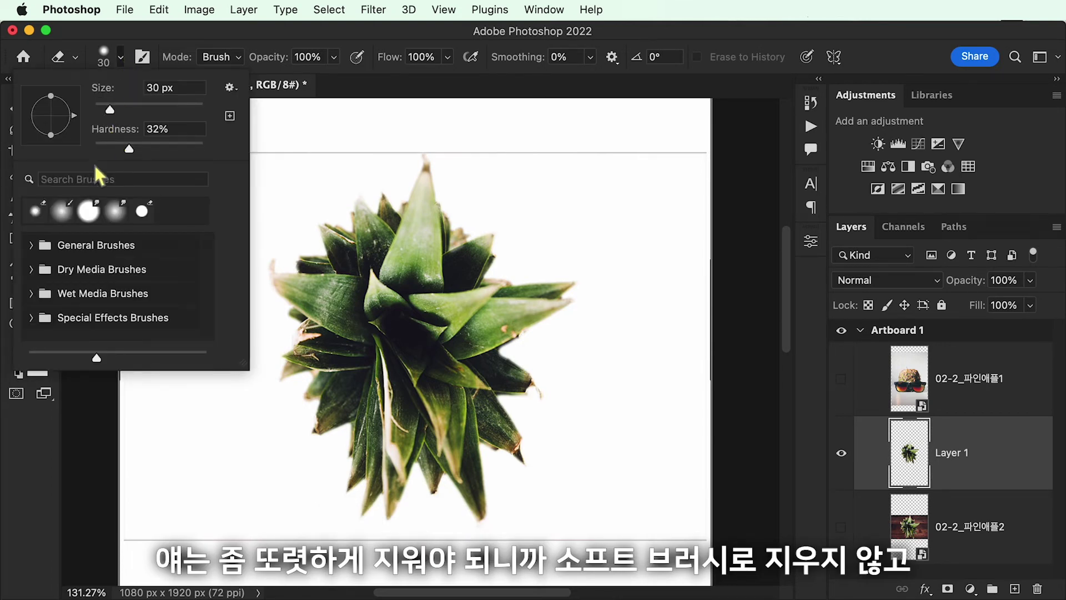
pyautogui.click(33, 251)
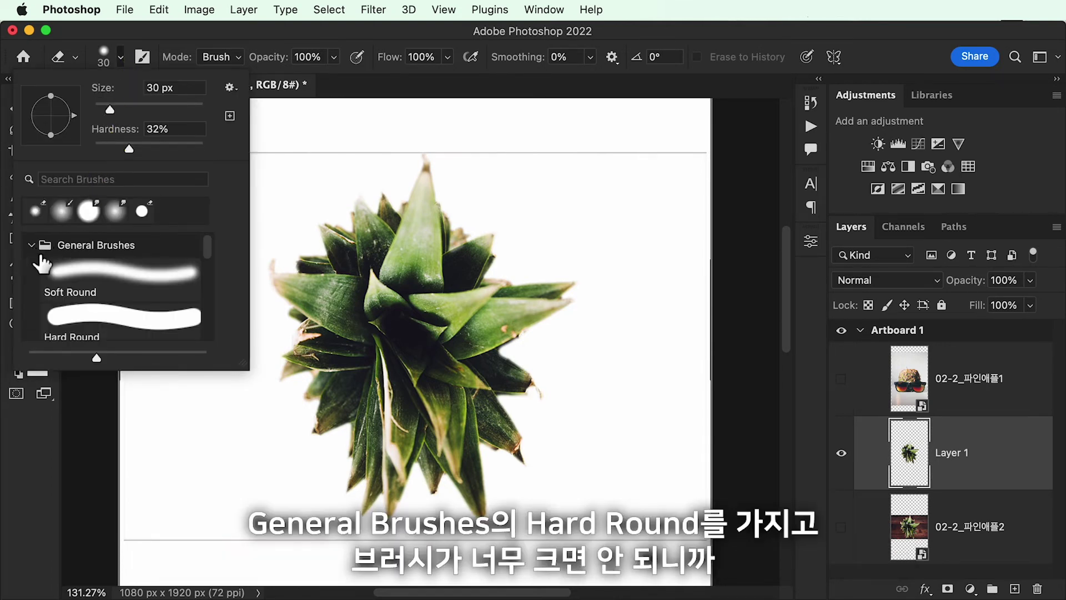
pyautogui.click(67, 332)
pyautogui.click(121, 58)
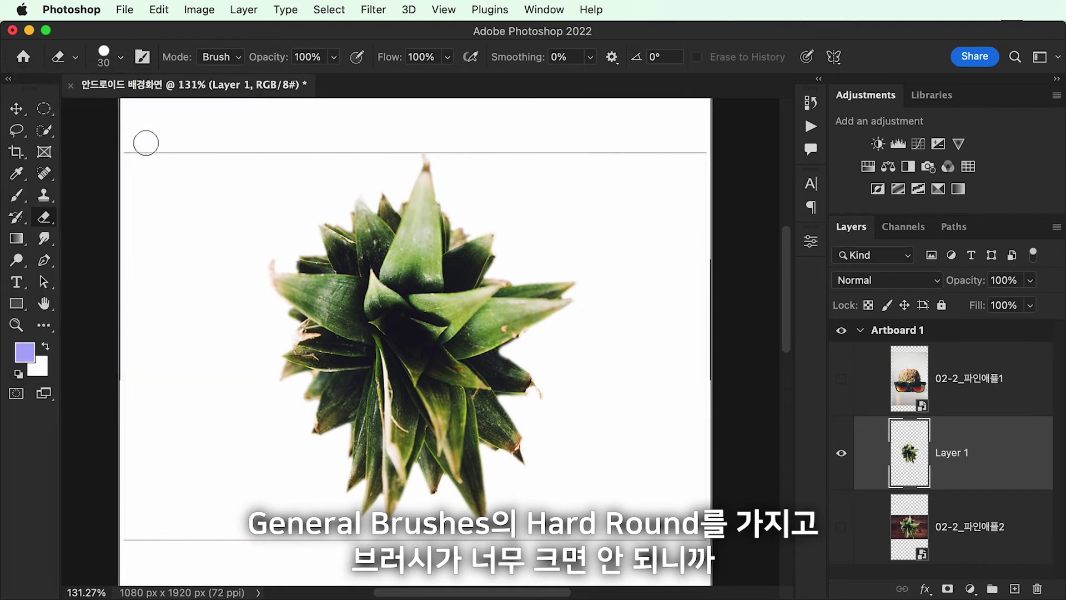
pyautogui.press('[')
pyautogui.press('[')
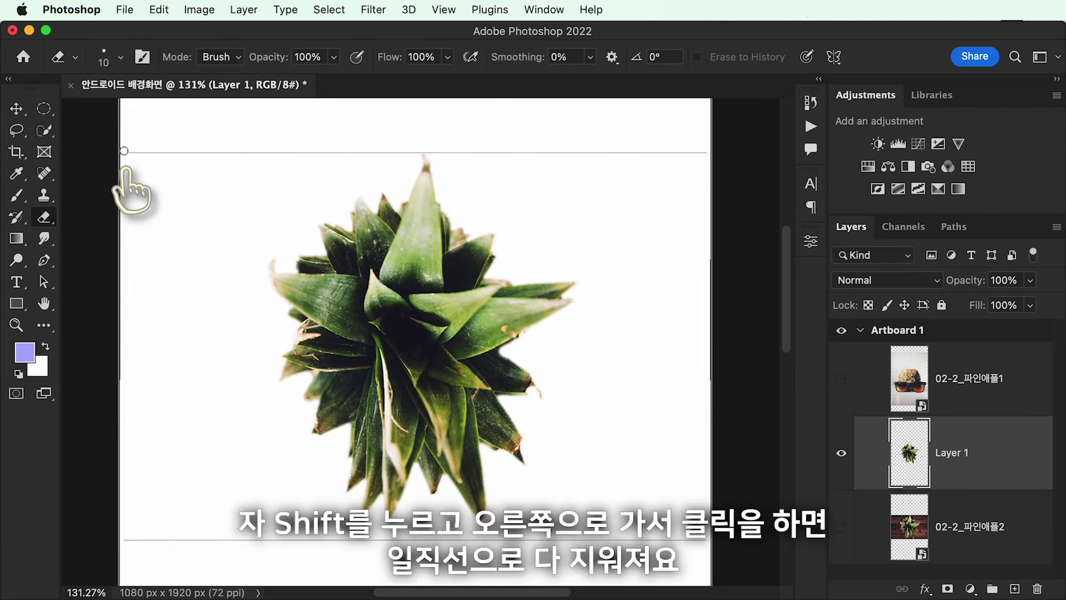
# - Erase the stray horizontal outlines above and below the leaves in straight strokes, and load Layer 1's pixels as a selection
pyautogui.click(124, 150)
pyautogui.keyDown('shift'); pyautogui.click(708, 149); pyautogui.keyUp('shift')
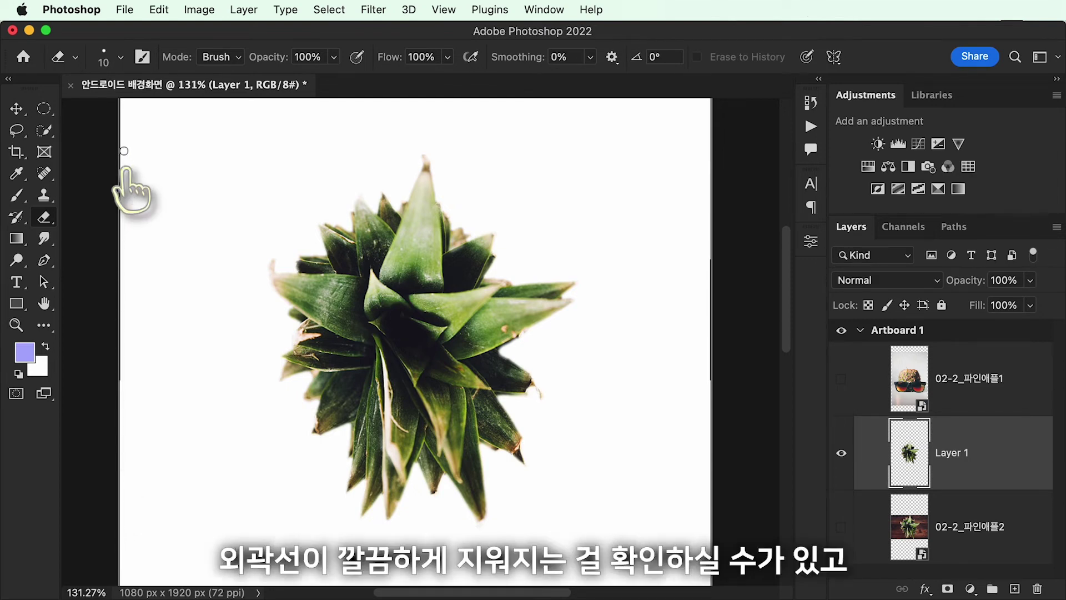
pyautogui.keyDown('ctrl'); pyautogui.click(924, 471); pyautogui.keyUp('ctrl')
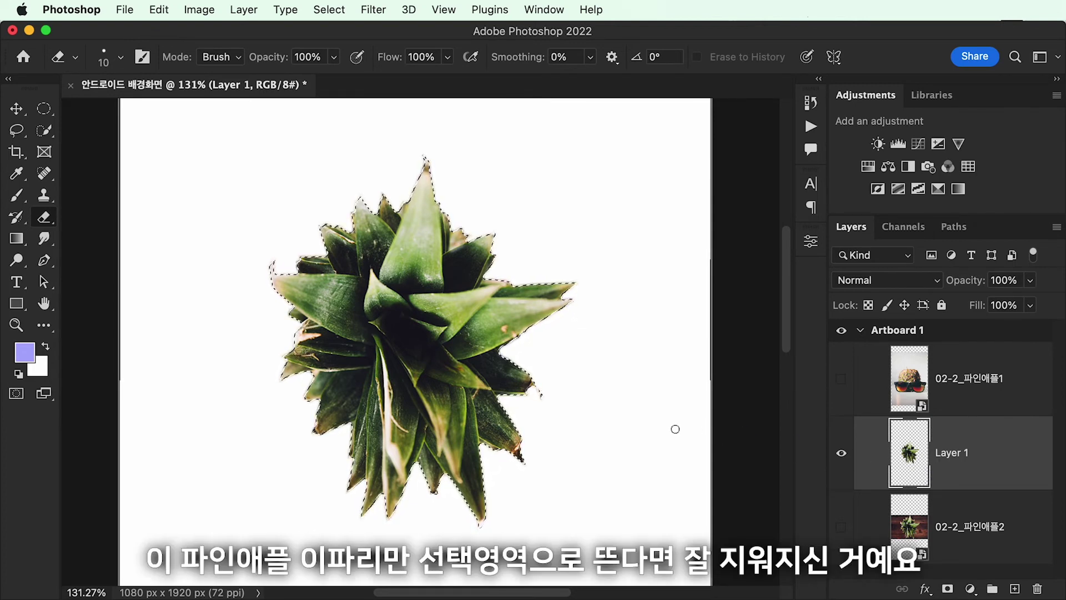
# - Deselect the leaves, hide Layer 1 and show the 02-2_파인애플1 layer
pyautogui.hotkey('ctrl', 'd')
pyautogui.scroll(-2, 588, 434)
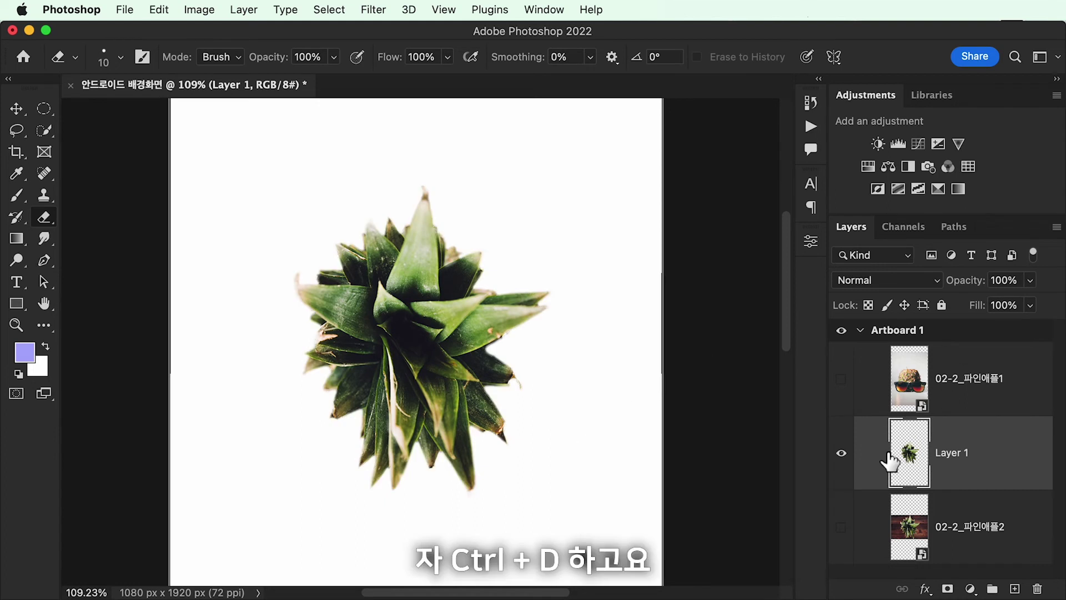
pyautogui.hotkey('ctrl', '1')
pyautogui.press('v')
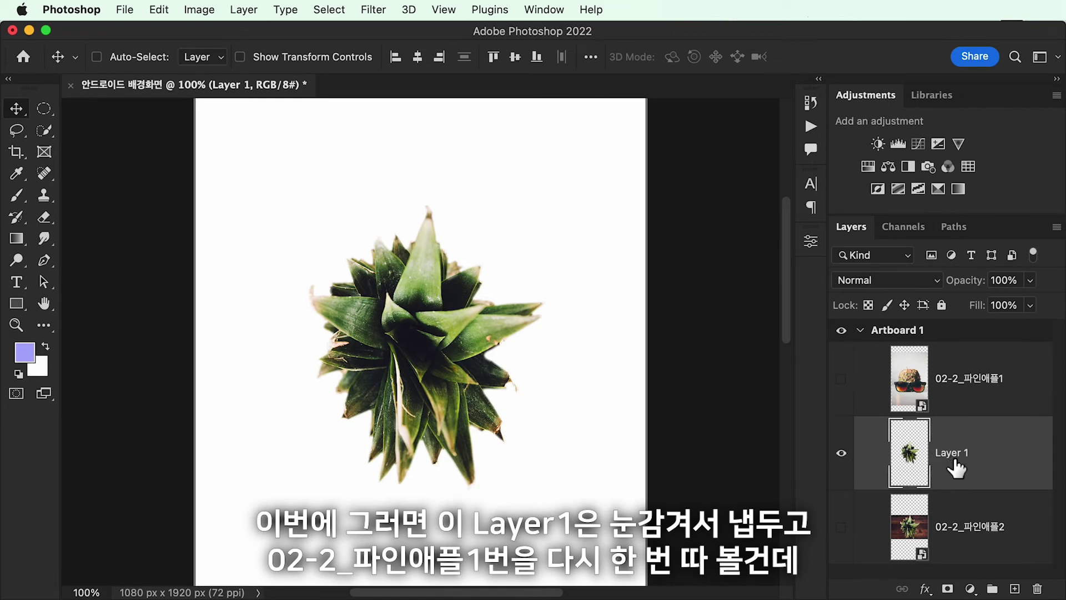
pyautogui.click(841, 452)
pyautogui.click(842, 378)
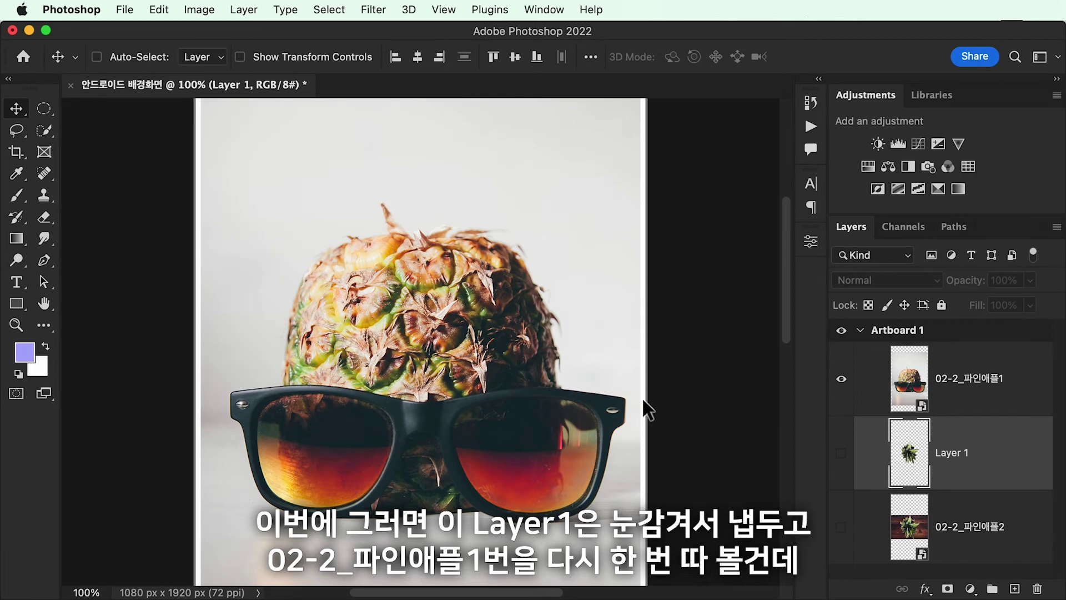
pyautogui.scroll(-2, 548, 373)
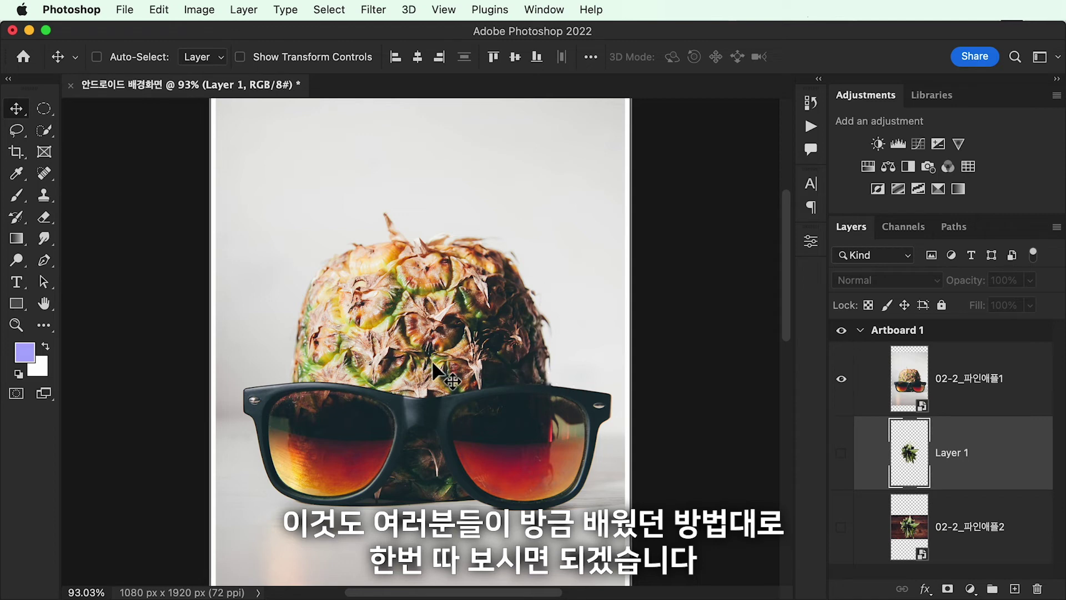
# - Select the pineapple with its sunglasses on the 02-2_파인애플1 layer using the Object Selection Tool
pyautogui.click(48, 132)
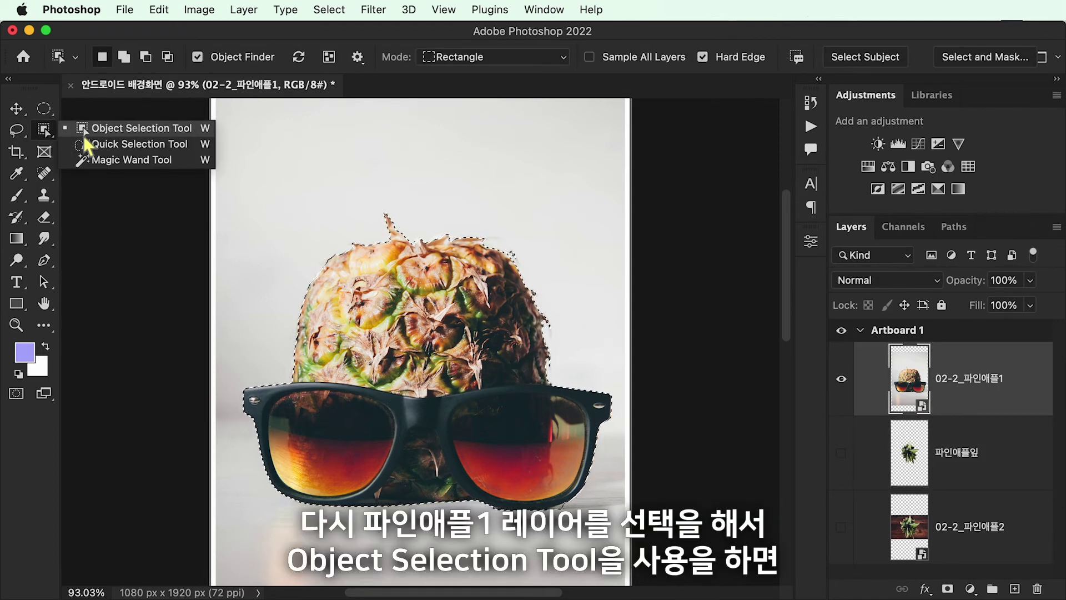
pyautogui.click(89, 130)
pyautogui.moveTo(243, 200); pyautogui.dragTo(618, 511)
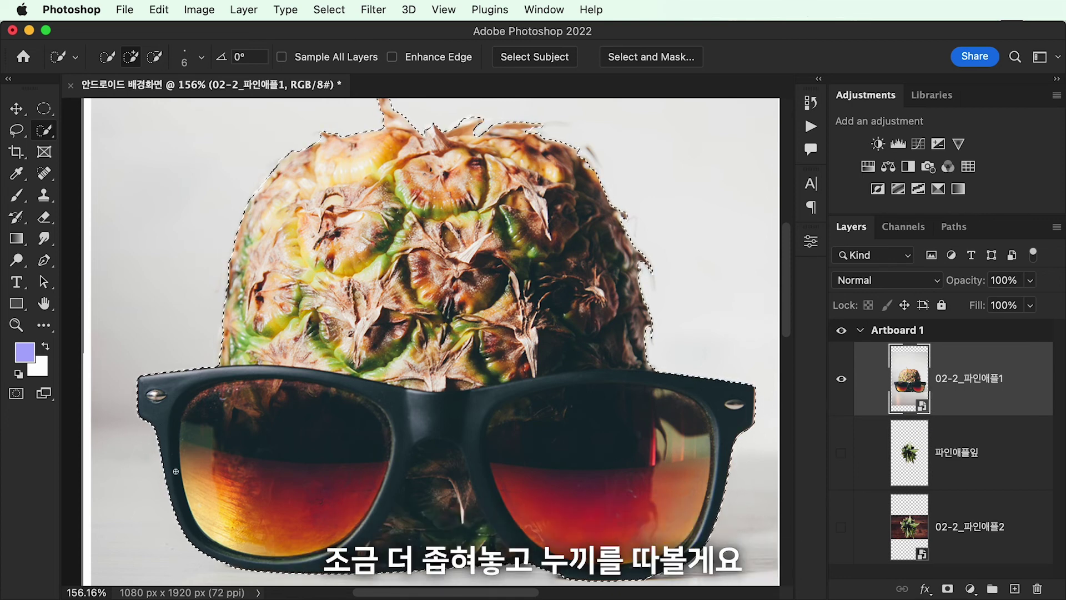
# - Open Select and Mask for the pineapple selection and set the preview view to On Layers
pyautogui.scroll(-2, 435, 242)
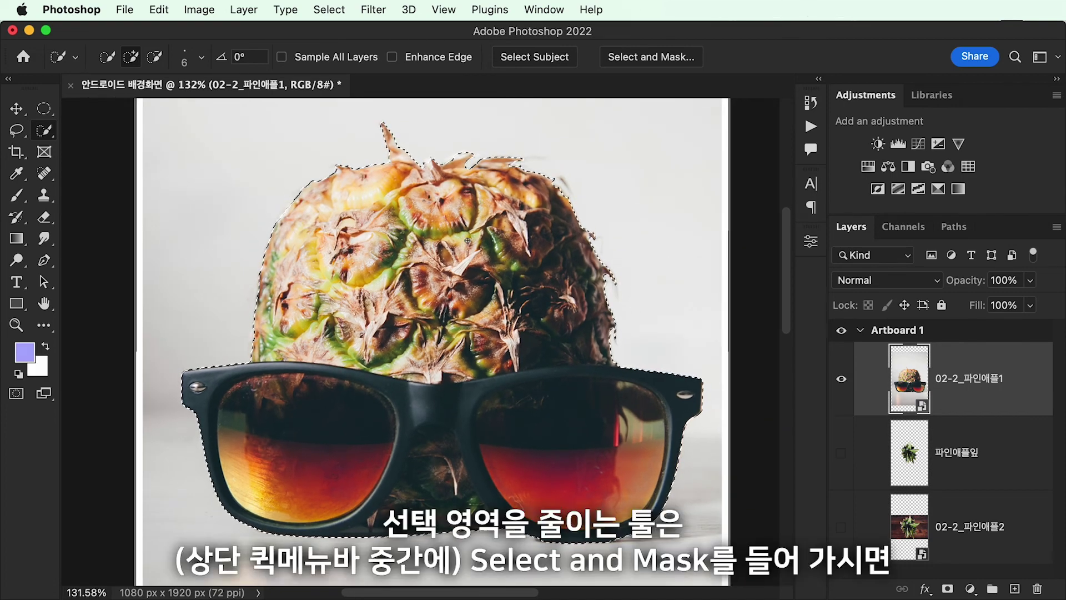
pyautogui.click(656, 57)
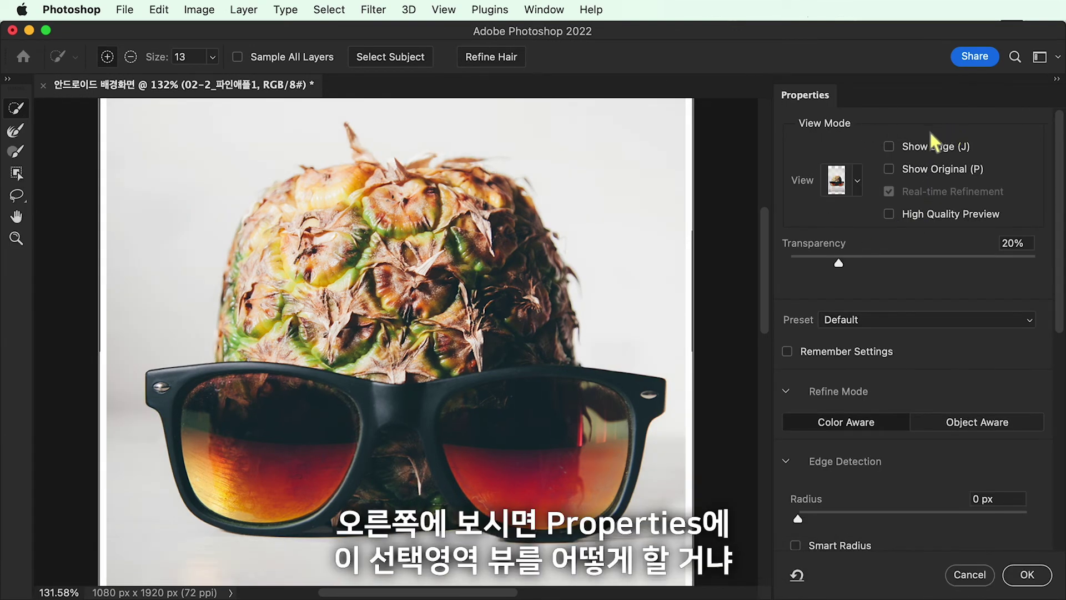
pyautogui.click(859, 170)
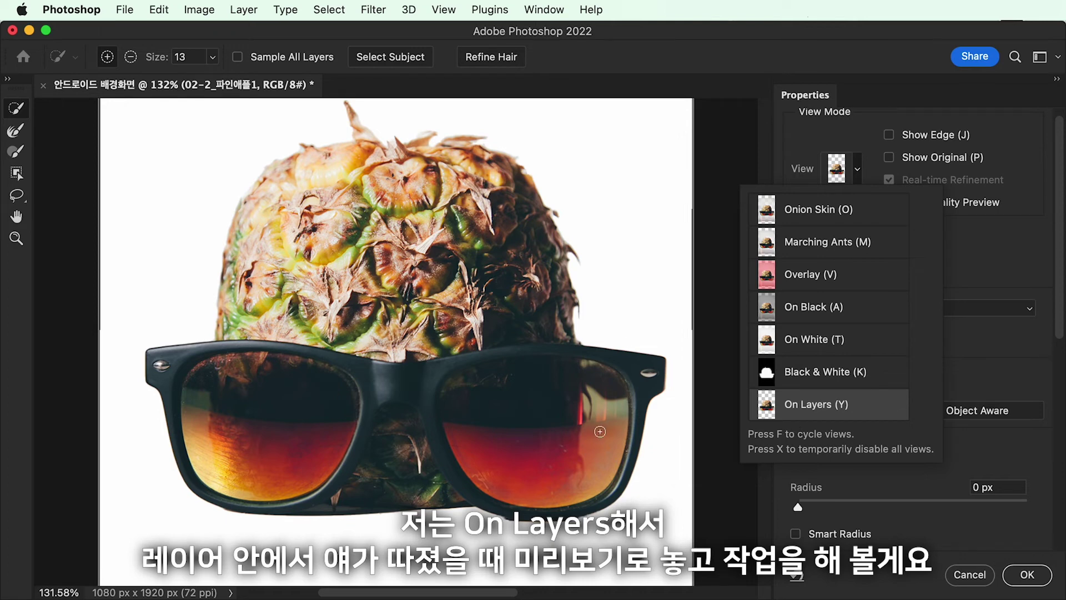
pyautogui.click(903, 263)
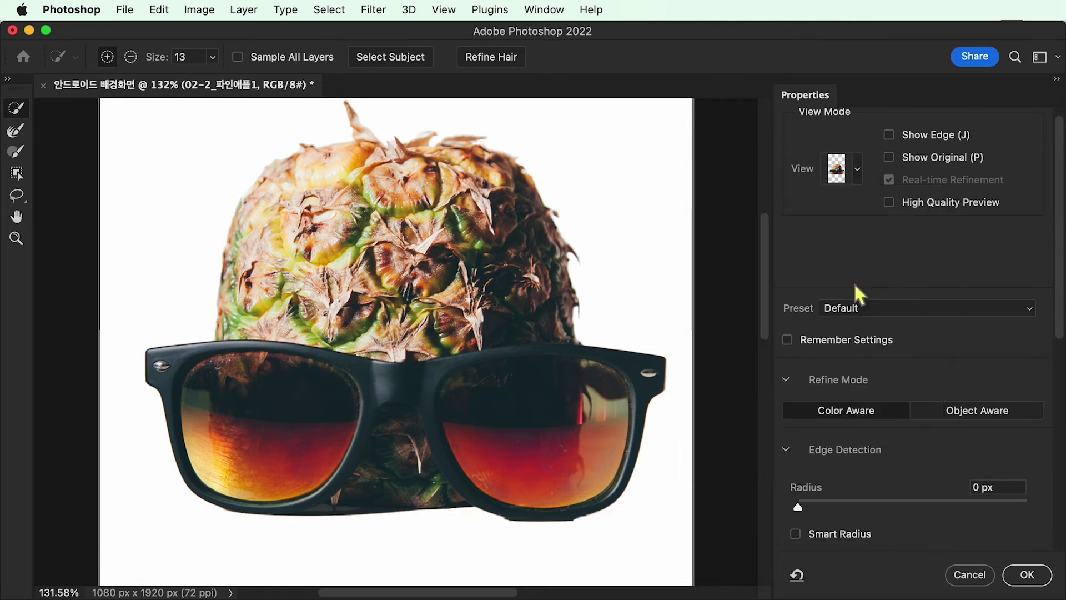
# - Try a Shift Edge of -6% and a Feather of 2.6 px on the pineapple selection
pyautogui.scroll(-10, 853, 361)
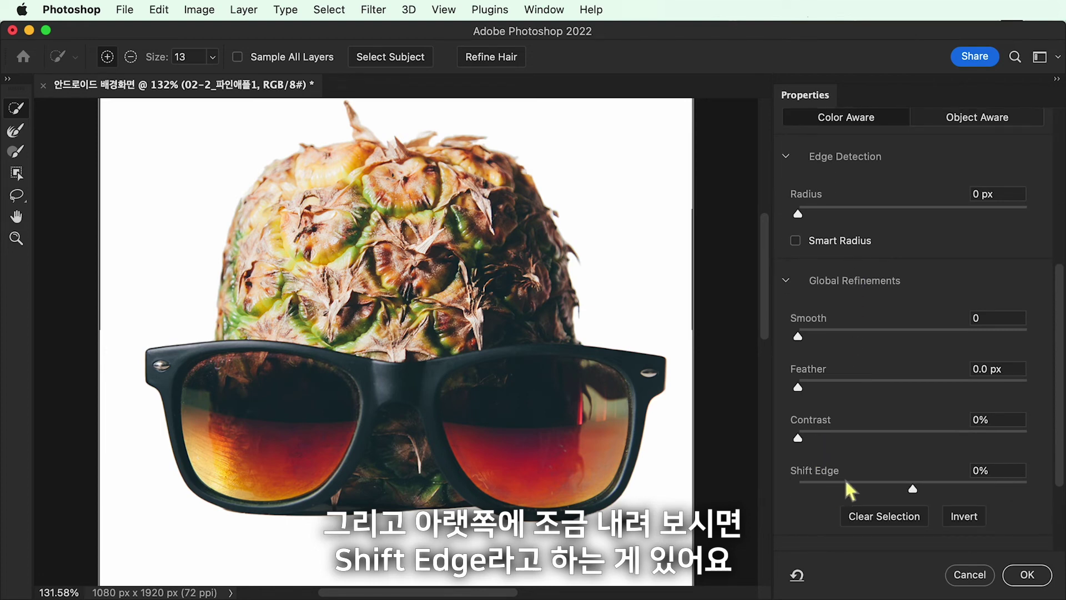
pyautogui.moveTo(907, 485); pyautogui.dragTo(863, 491)
pyautogui.click(898, 488)
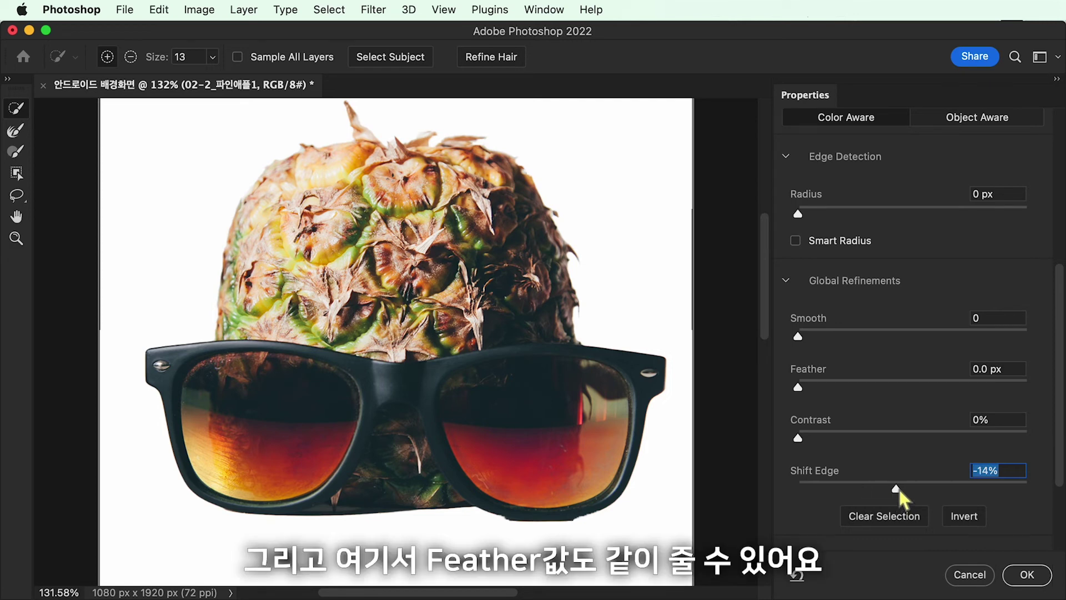
pyautogui.moveTo(802, 385); pyautogui.dragTo(830, 384)
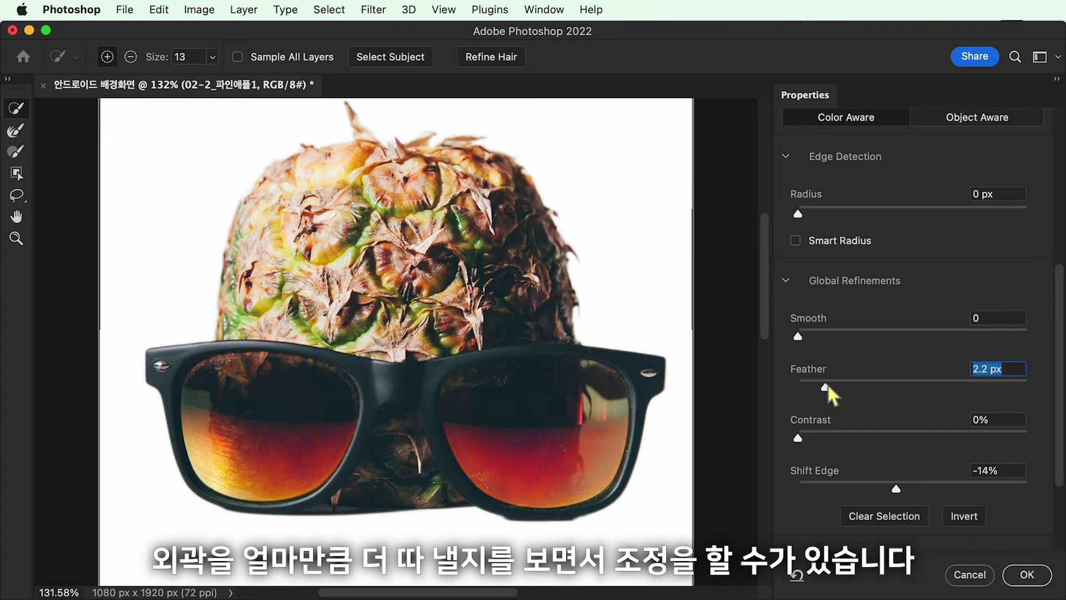
pyautogui.moveTo(898, 491)
pyautogui.mouseDown()
pyautogui.moveTo(788, 492)
pyautogui.moveTo(939, 498)
pyautogui.moveTo(908, 492)
pyautogui.mouseUp()
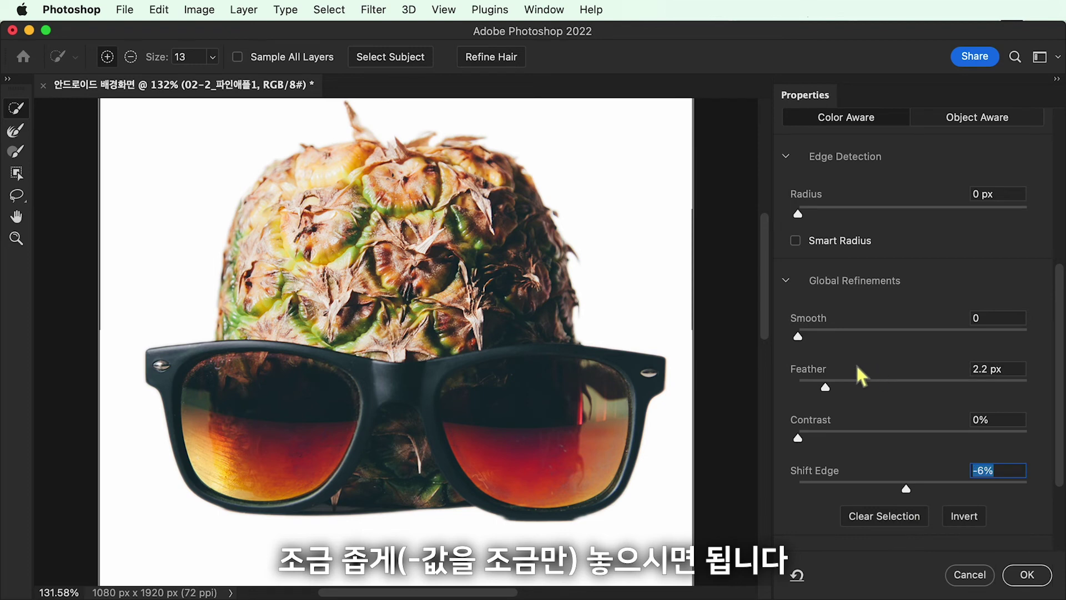
pyautogui.moveTo(827, 389); pyautogui.dragTo(832, 389)
# - Switch the selection preview to the On Black view
pyautogui.scroll(5, 884, 321)
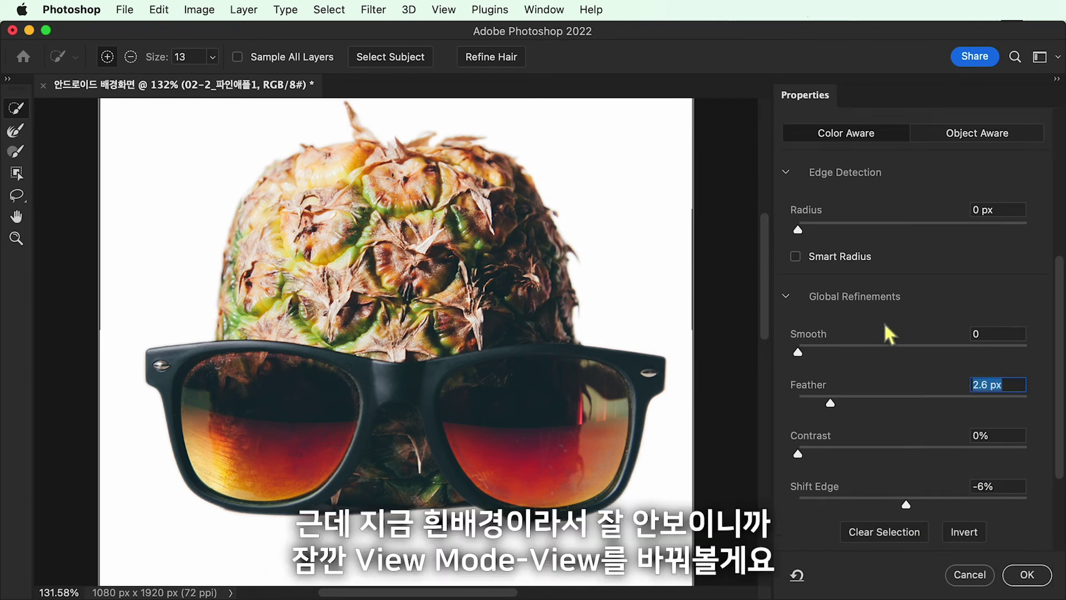
pyautogui.scroll(4, 884, 321)
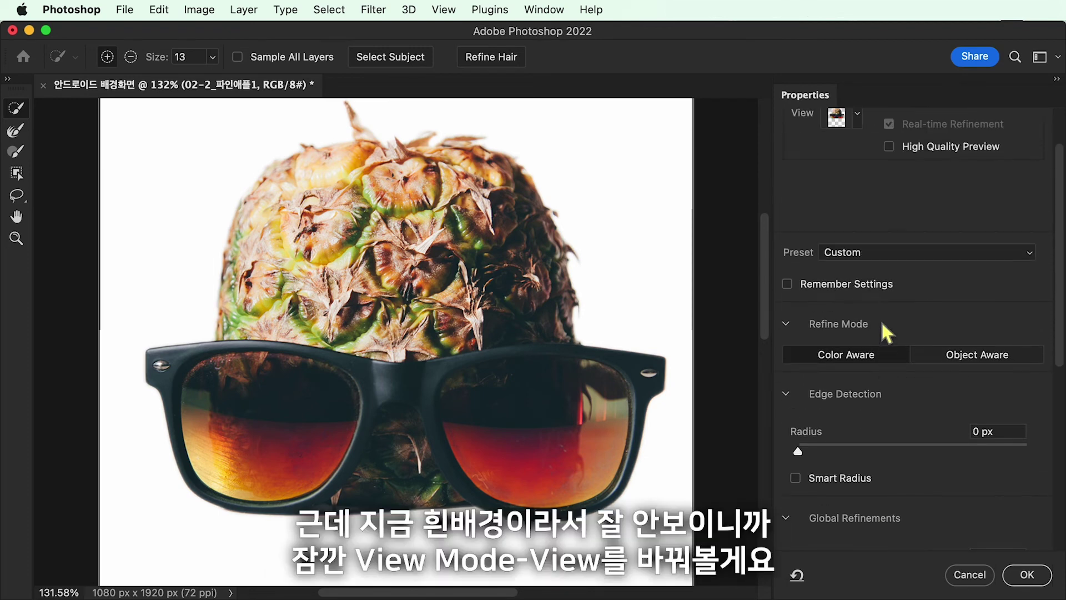
pyautogui.scroll(2, 884, 329)
pyautogui.click(858, 179)
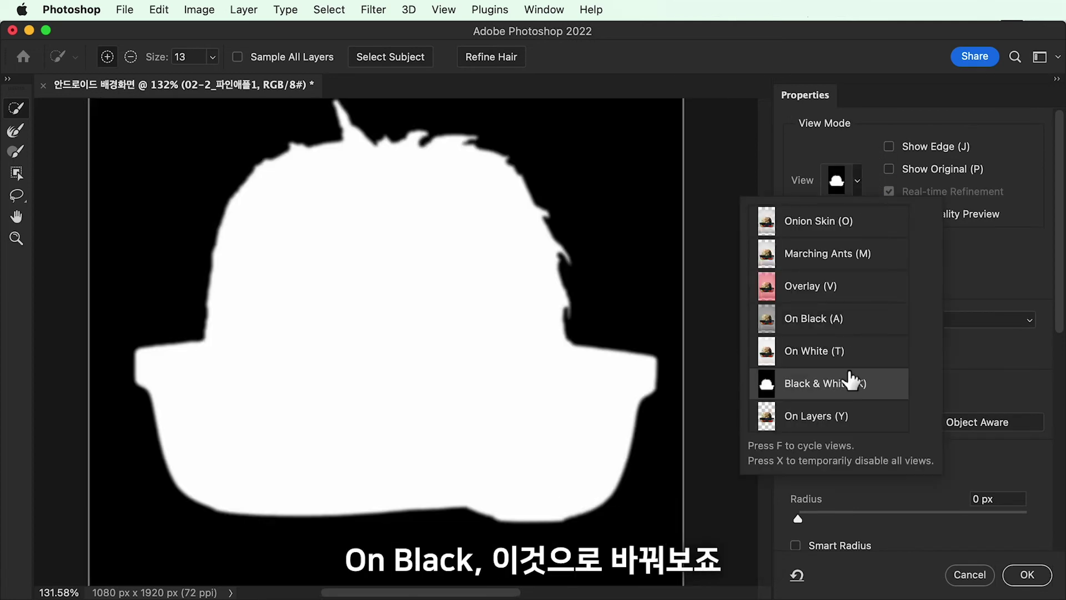
pyautogui.click(987, 302)
# - Set the selection's Shift Edge to -41% and its Feather to 1.9 px
pyautogui.scroll(-10, 908, 375)
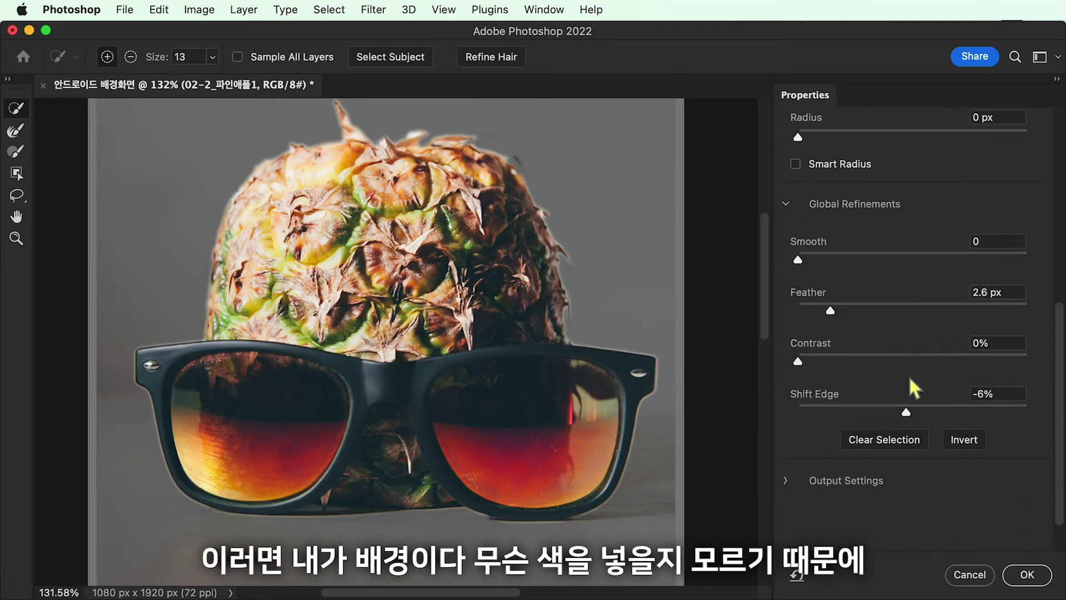
pyautogui.scroll(-1, 910, 378)
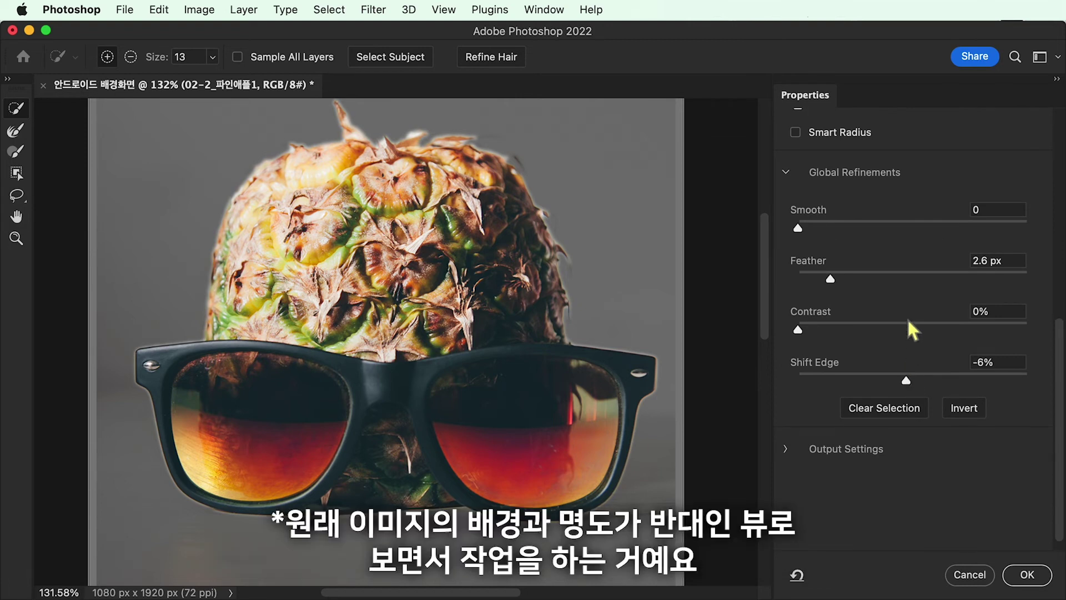
pyautogui.moveTo(907, 382); pyautogui.dragTo(885, 383)
pyautogui.moveTo(840, 277); pyautogui.dragTo(786, 275)
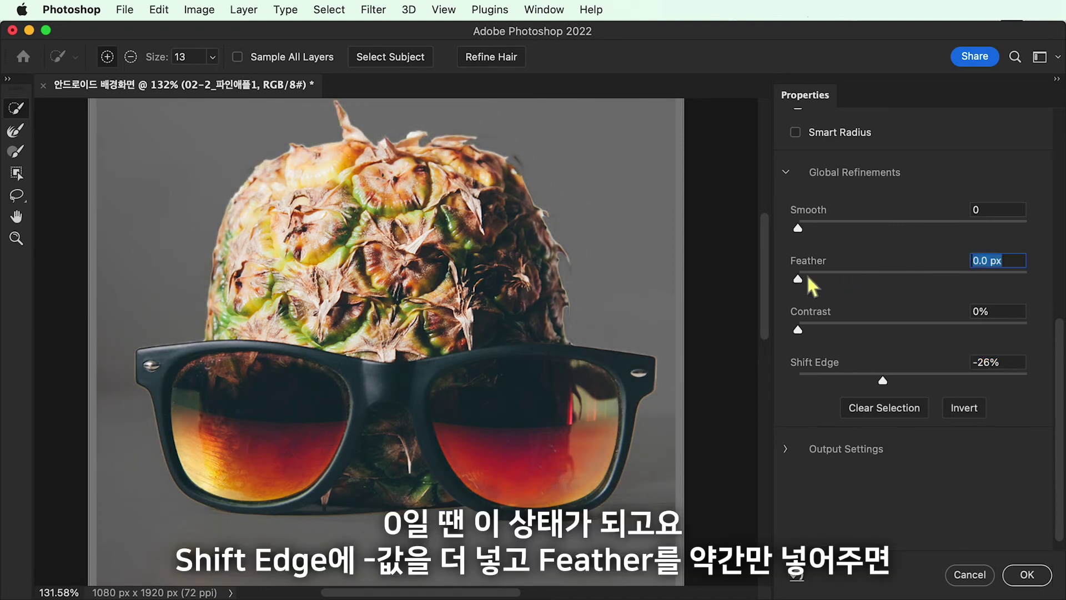
pyautogui.moveTo(883, 381); pyautogui.dragTo(869, 382)
pyautogui.moveTo(802, 278); pyautogui.dragTo(823, 279)
# - Turn on Smart Radius in Edge Detection and set the Radius to 1 px
pyautogui.scroll(5, 883, 241)
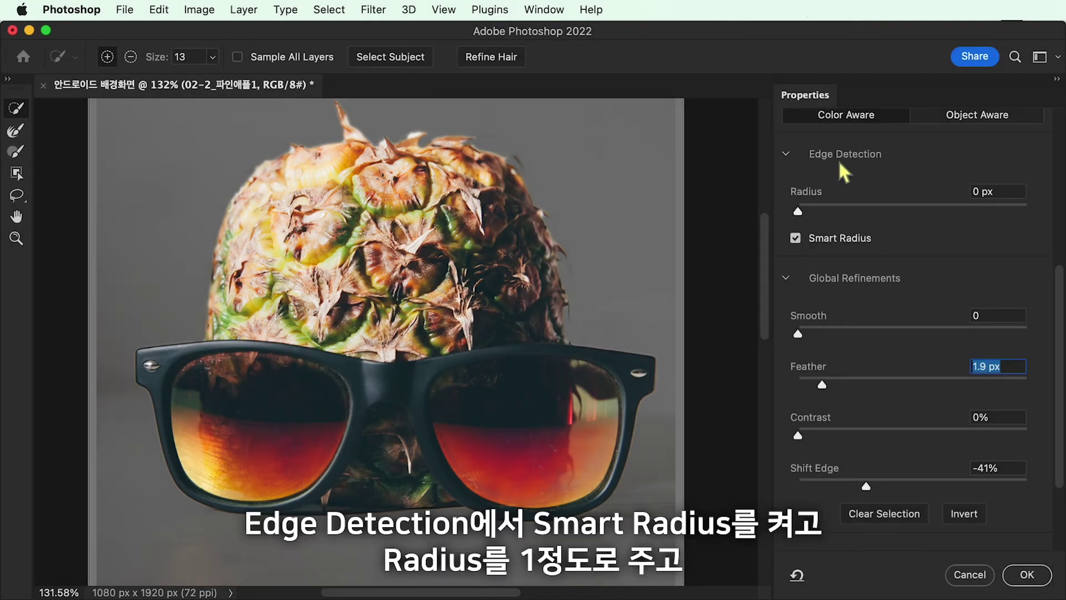
pyautogui.click(828, 215)
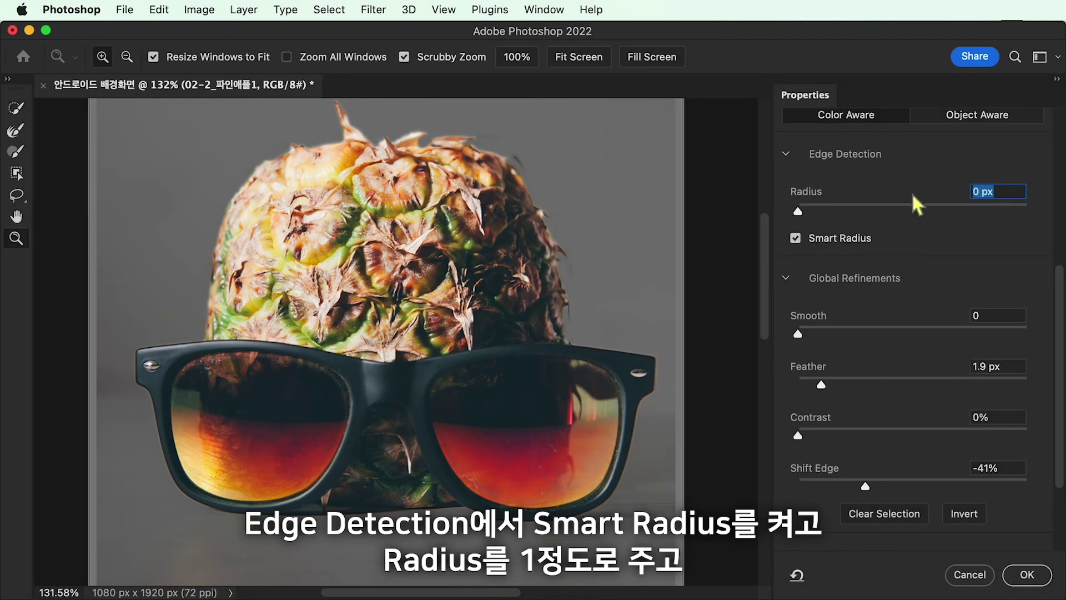
pyautogui.moveTo(985, 194); pyautogui.dragTo(969, 205)
pyautogui.click(983, 192)
pyautogui.press('BackSpace')
pyautogui.write('1')
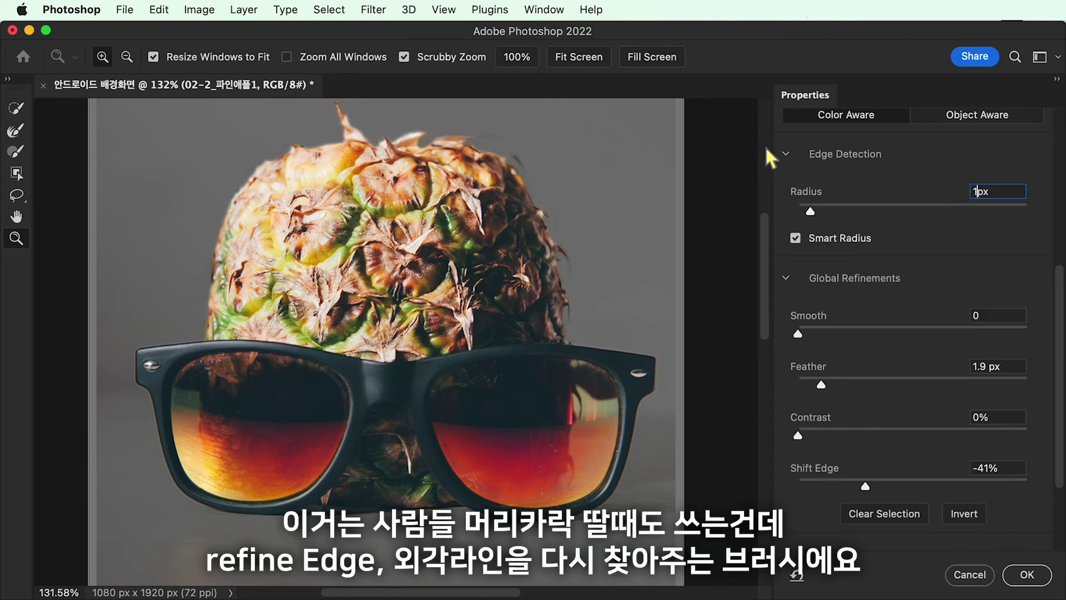
# - Paint along the pineapple's top and upper-right outline with the Refine Edge Brush and apply the refined selection
pyautogui.click(16, 133)
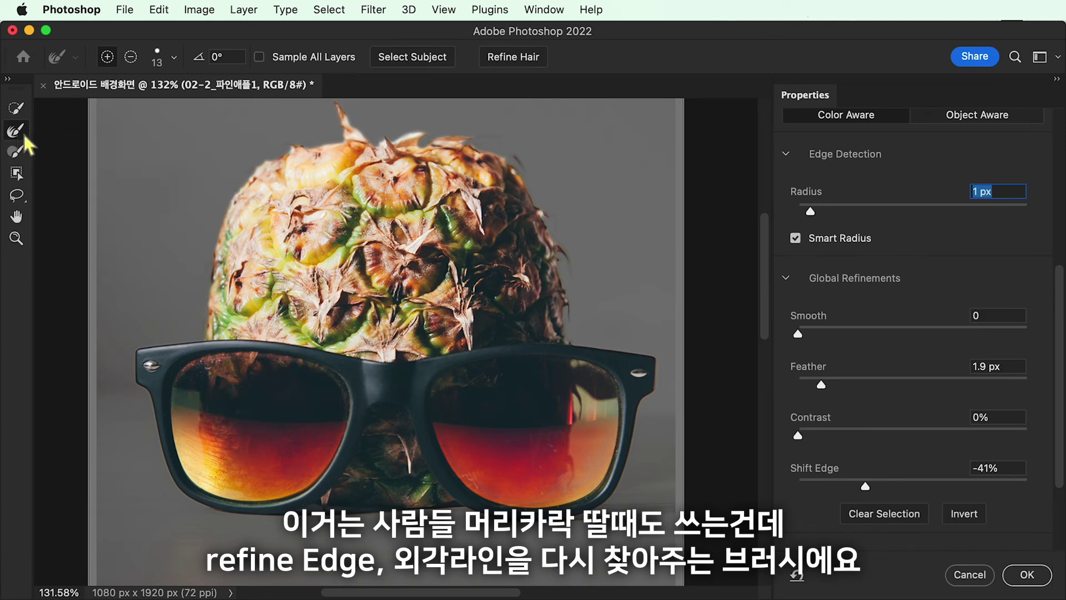
pyautogui.moveTo(390, 145)
pyautogui.mouseDown()
pyautogui.moveTo(446, 133)
pyautogui.moveTo(492, 140)
pyautogui.moveTo(526, 162)
pyautogui.mouseUp()
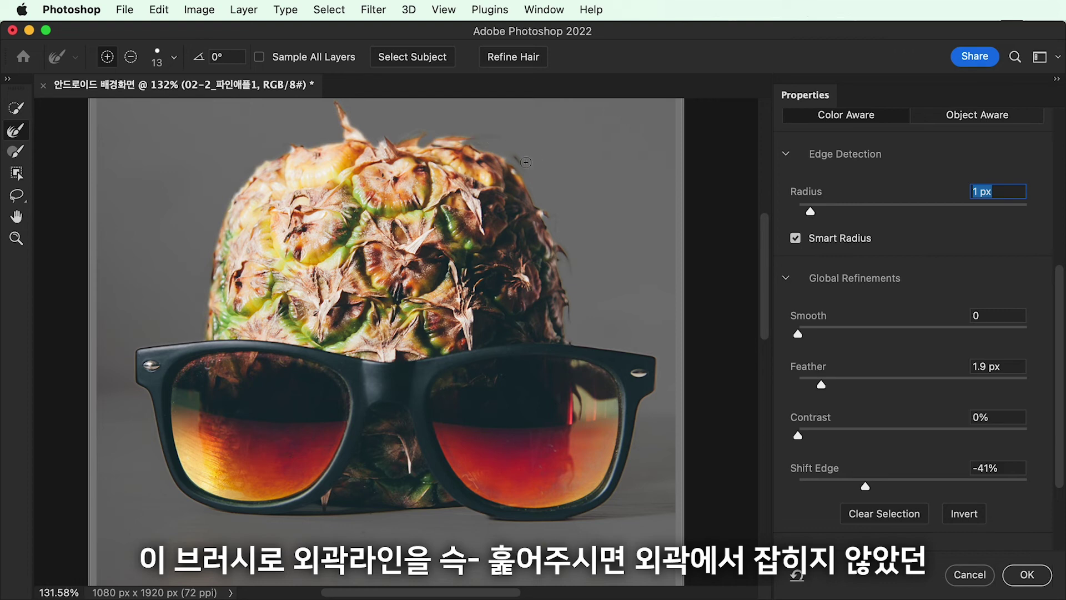
pyautogui.moveTo(555, 238); pyautogui.dragTo(571, 257)
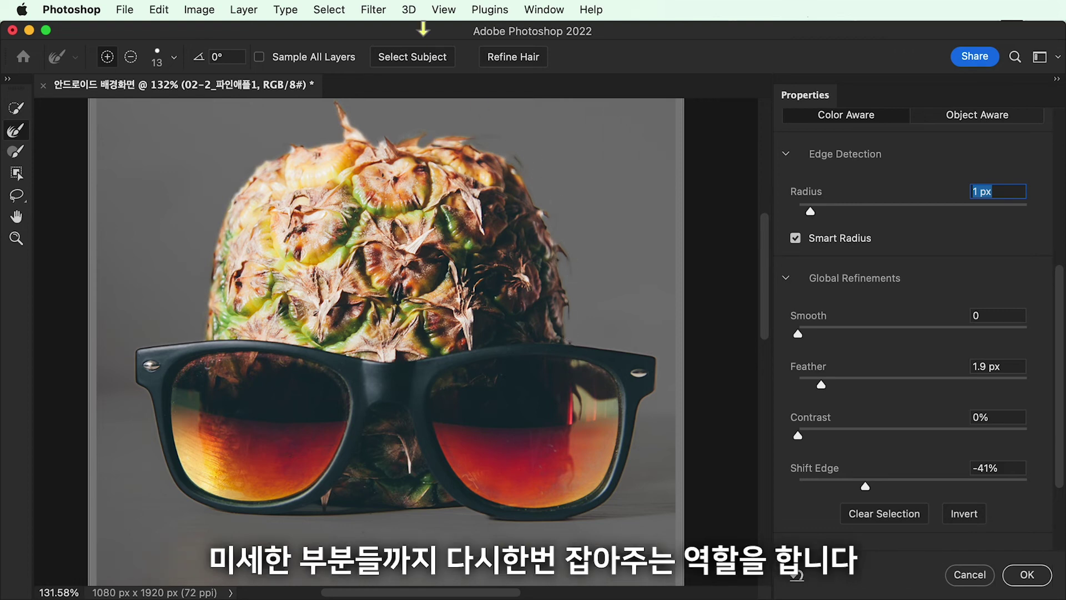
pyautogui.moveTo(388, 147); pyautogui.dragTo(433, 133)
pyautogui.press('alt')
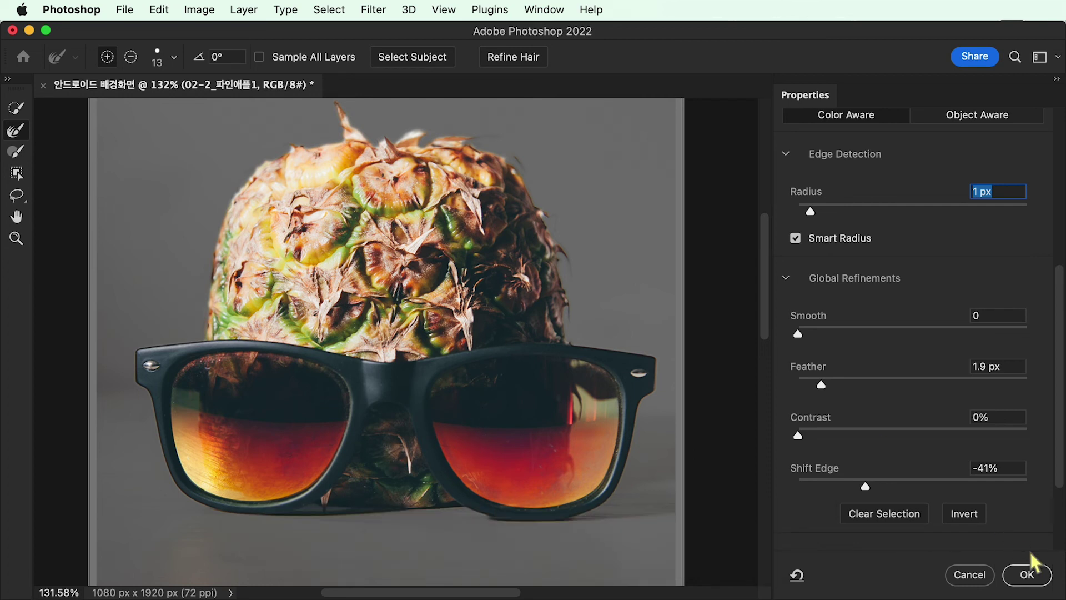
pyautogui.click(1029, 573)
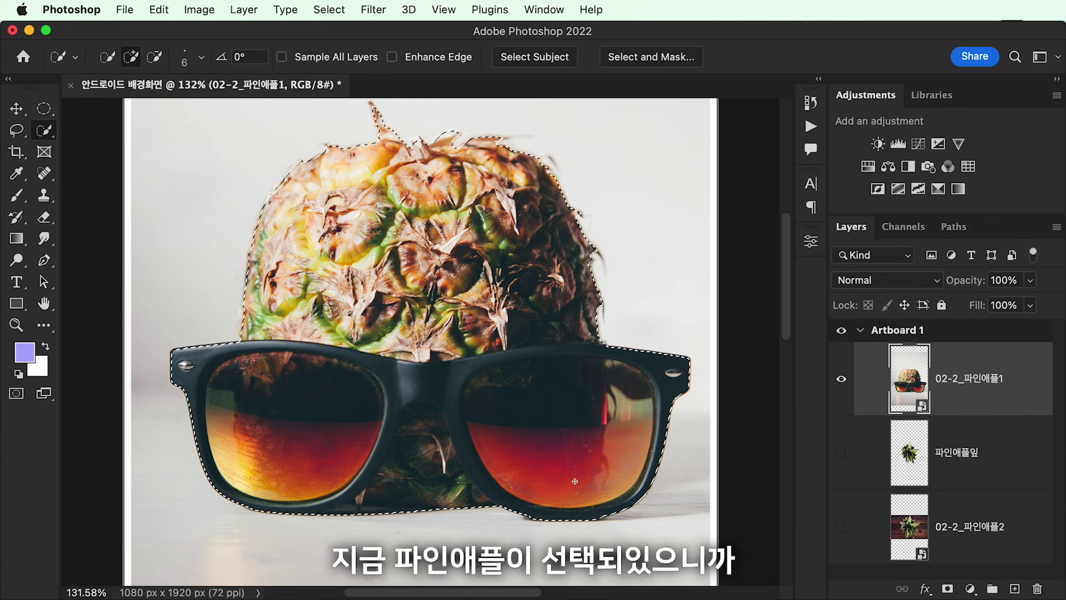
# - Copy the selected pineapple to a new layer and hide the original 02-2_파인애플1 layer
pyautogui.press('super+j')
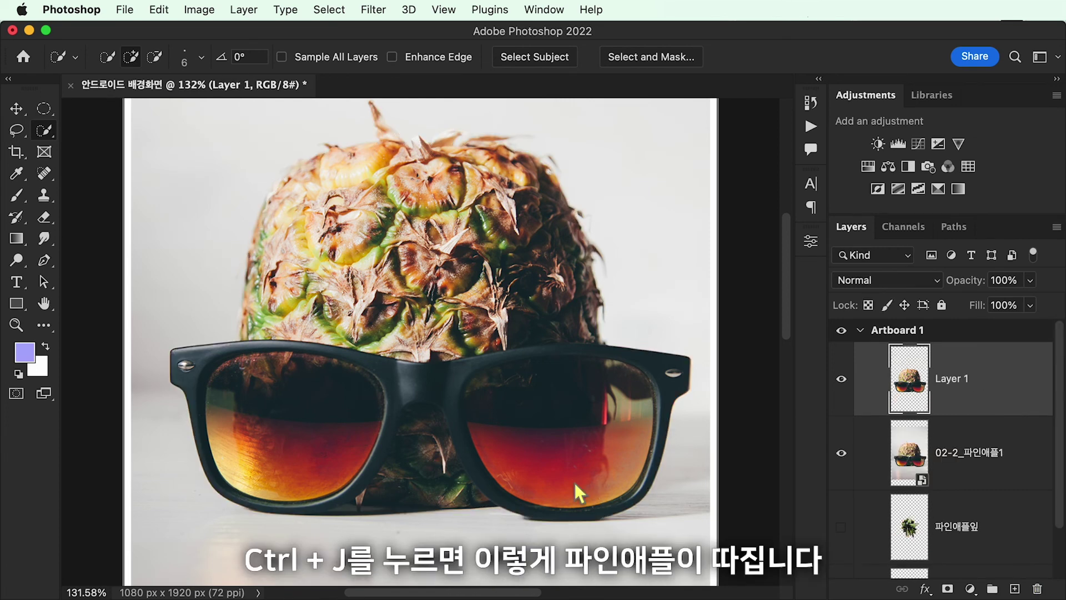
pyautogui.click(841, 453)
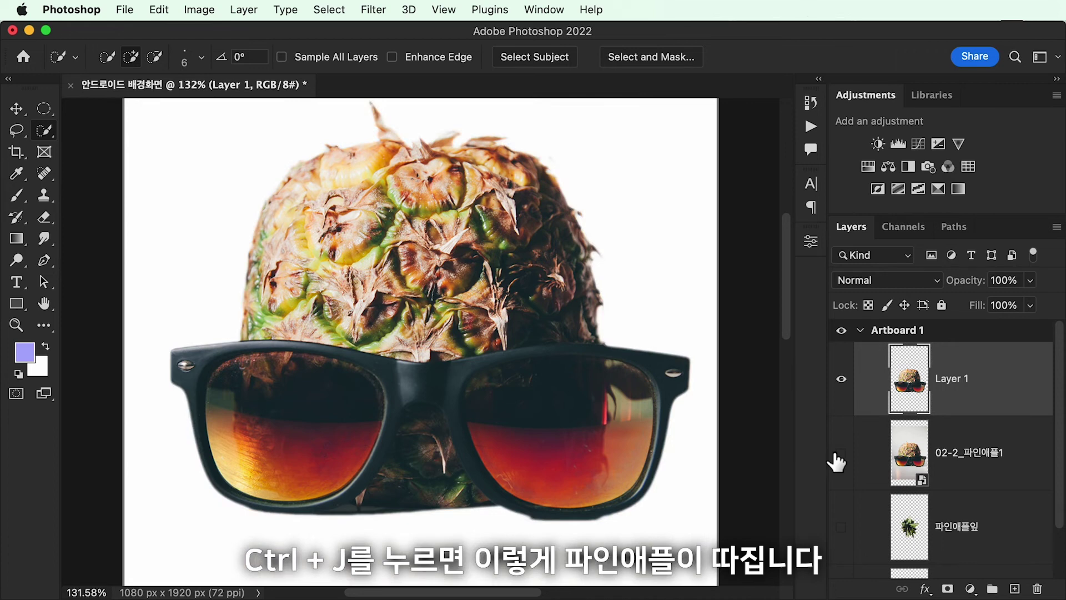
# - Move the cut-out pineapple straight down into the lower half of the artboard
pyautogui.press('super+0')
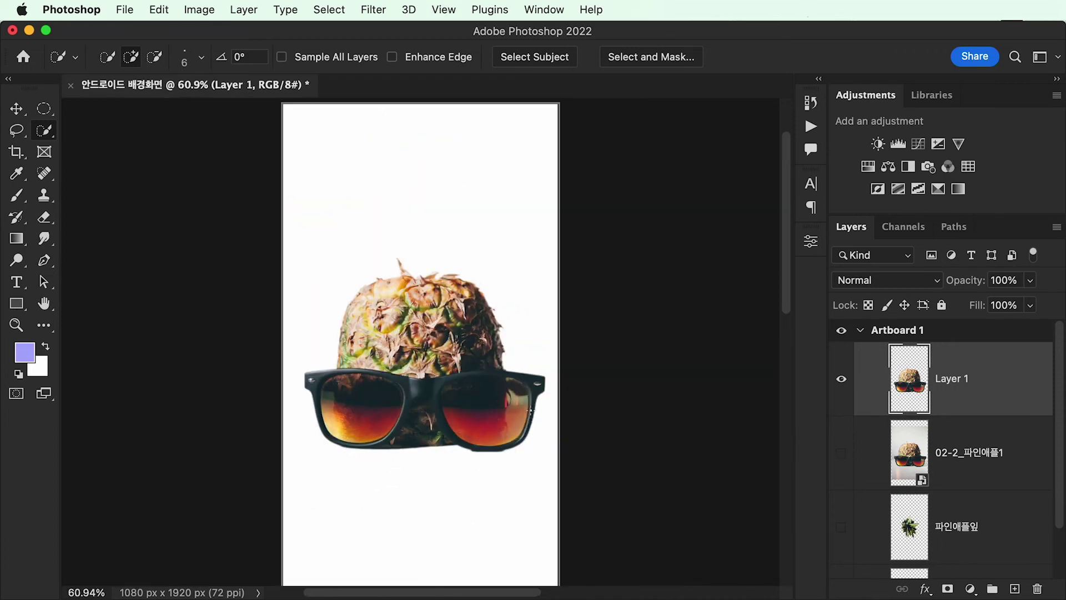
pyautogui.press('v')
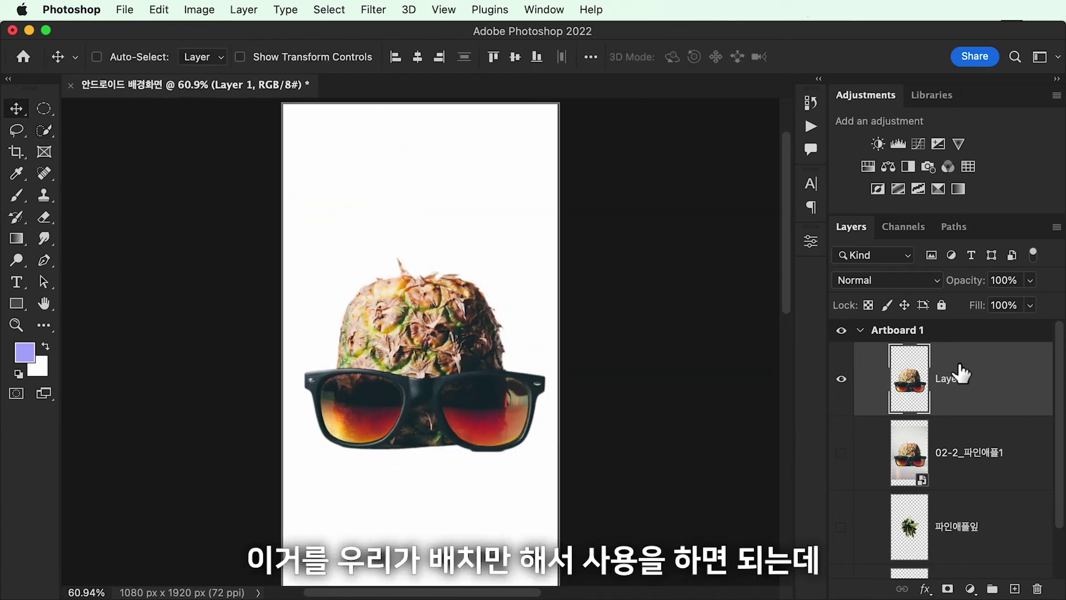
pyautogui.moveTo(453, 405); pyautogui.dragTo(452, 471)
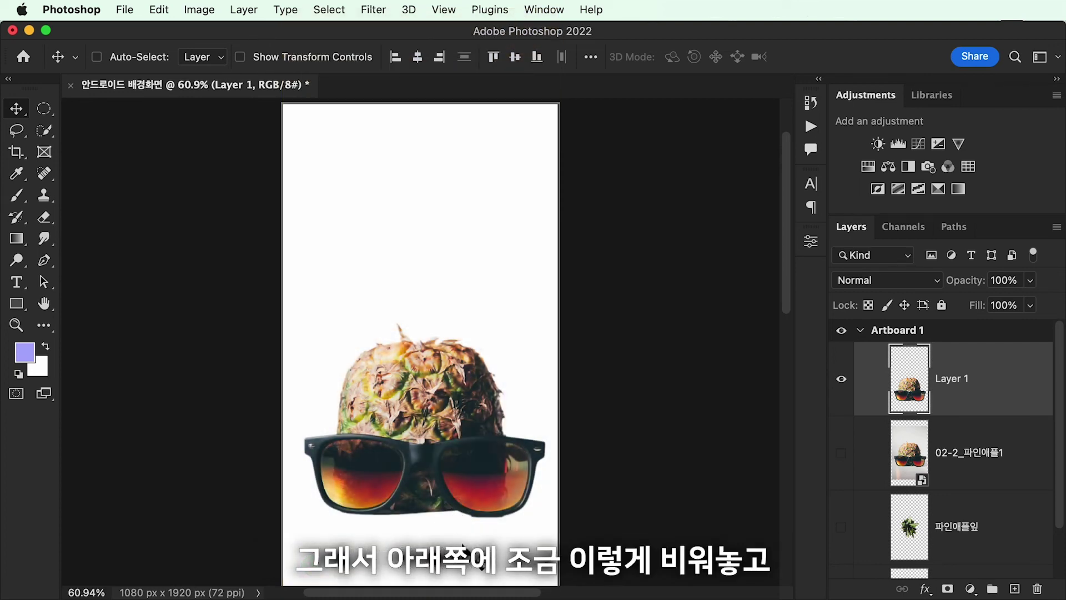
# - Show the 파인애플잎 layer and move the leaves up so they float above the pineapple
pyautogui.click(841, 527)
pyautogui.click(978, 537)
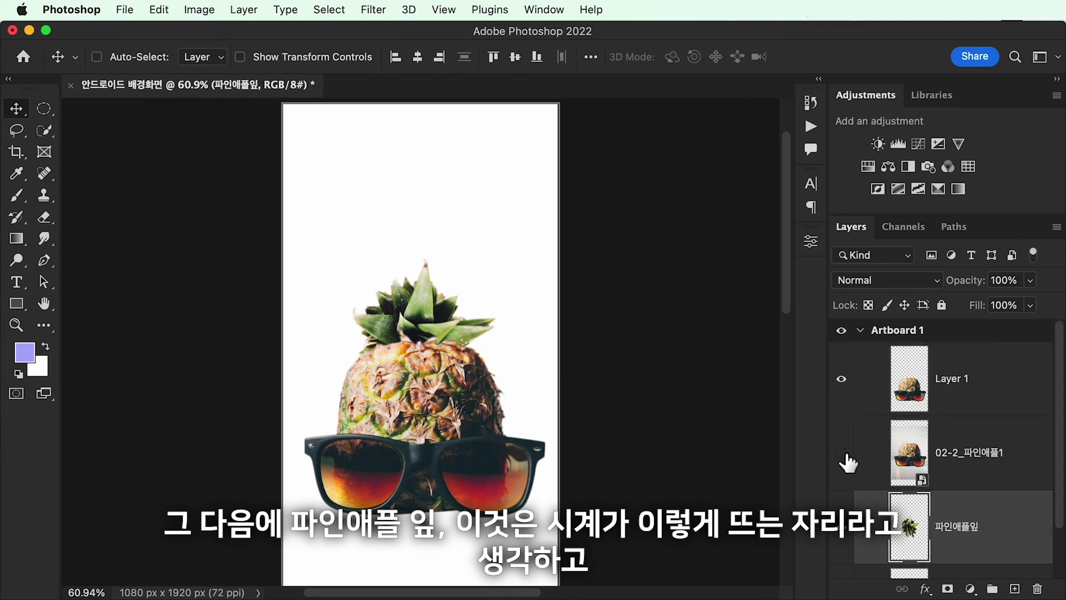
pyautogui.moveTo(425, 321); pyautogui.dragTo(430, 158)
pyautogui.moveTo(411, 239)
pyautogui.mouseDown()
pyautogui.moveTo(417, 233)
pyautogui.moveTo(411, 239)
pyautogui.mouseUp()
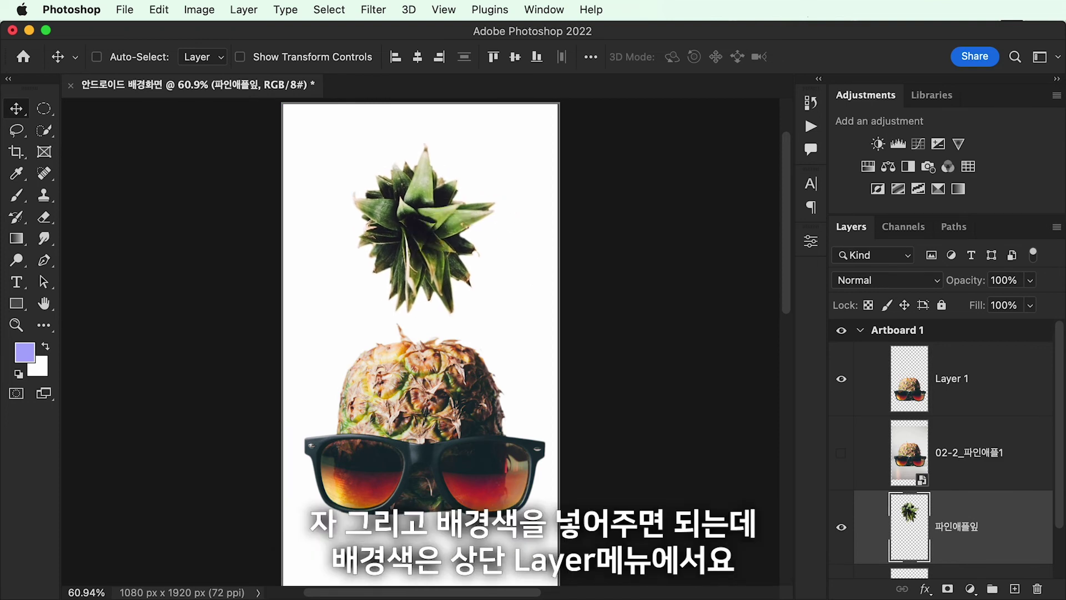
# - Create a Solid Color fill layer named 배경색 directly above the 파인애플잎 layer
pyautogui.scroll(-2, 980, 493)
pyautogui.click(975, 539)
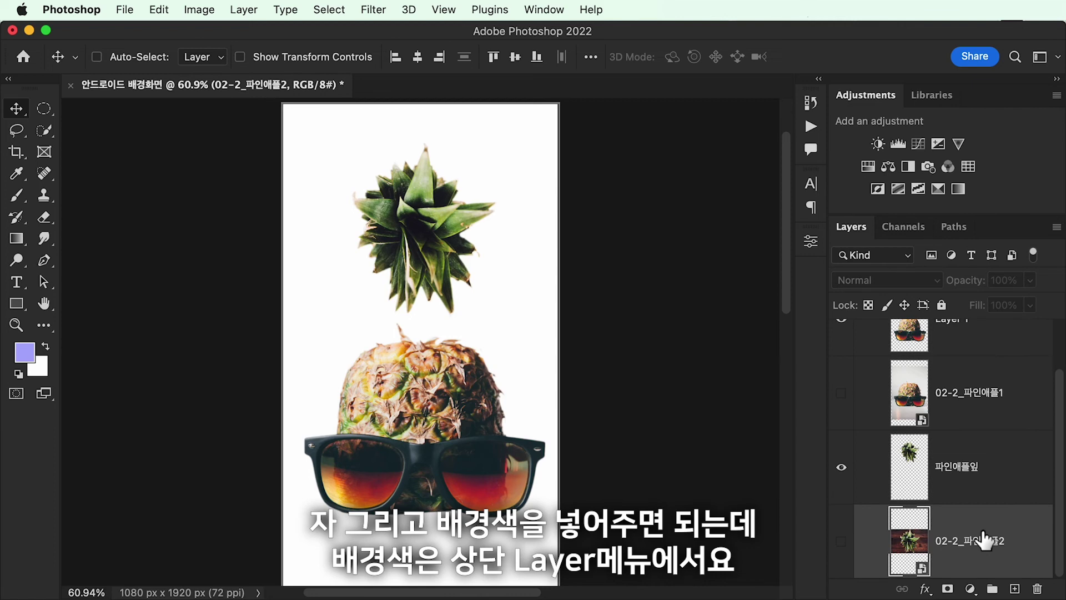
pyautogui.click(978, 467)
pyautogui.click(245, 10)
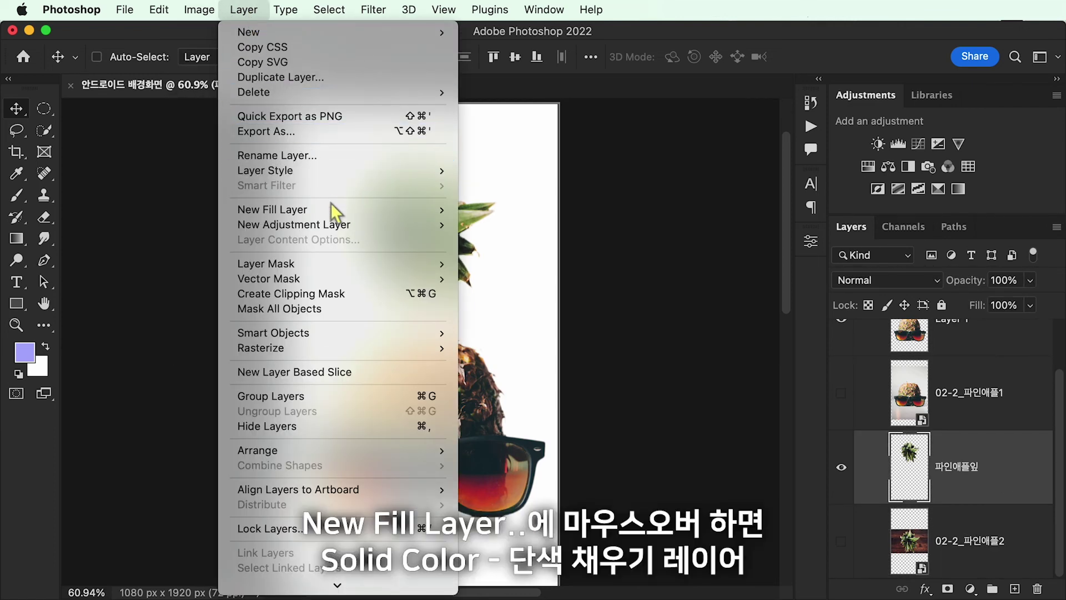
pyautogui.moveTo(332, 209)
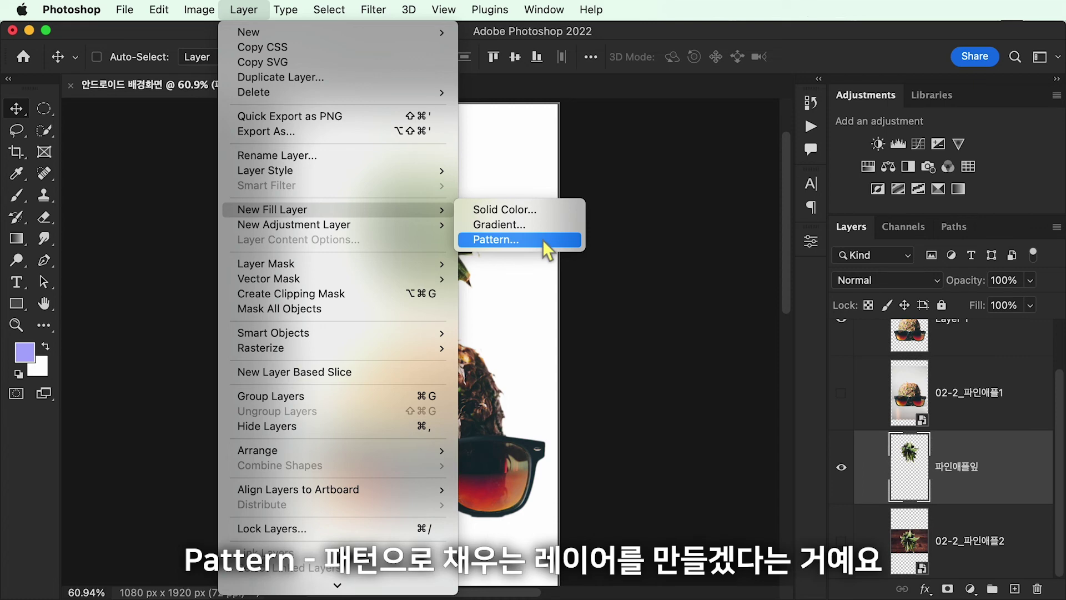
pyautogui.click(556, 212)
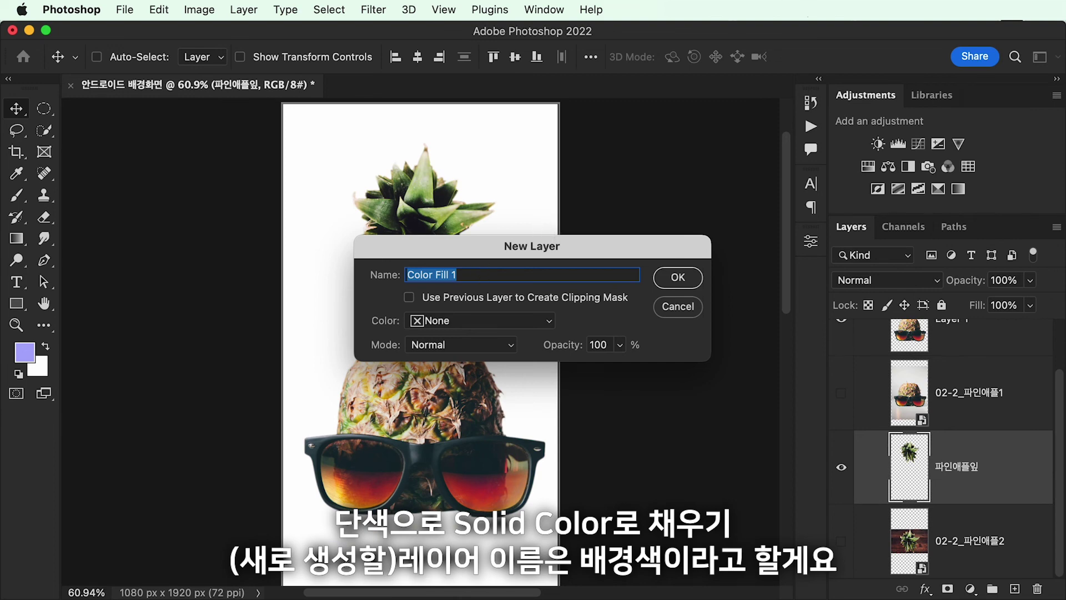
pyautogui.write('배경')
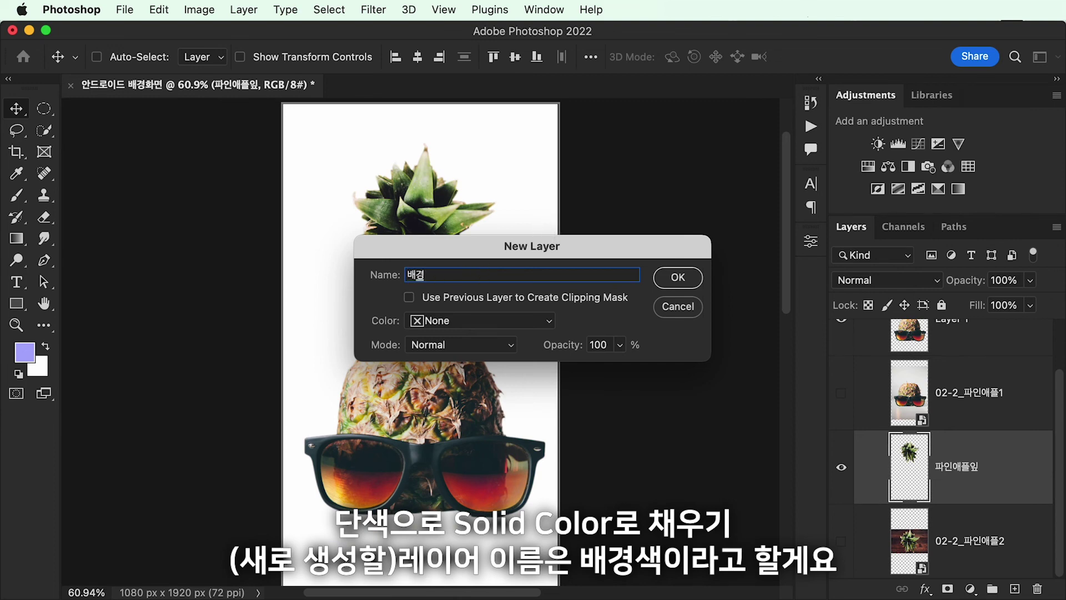
pyautogui.write('색')
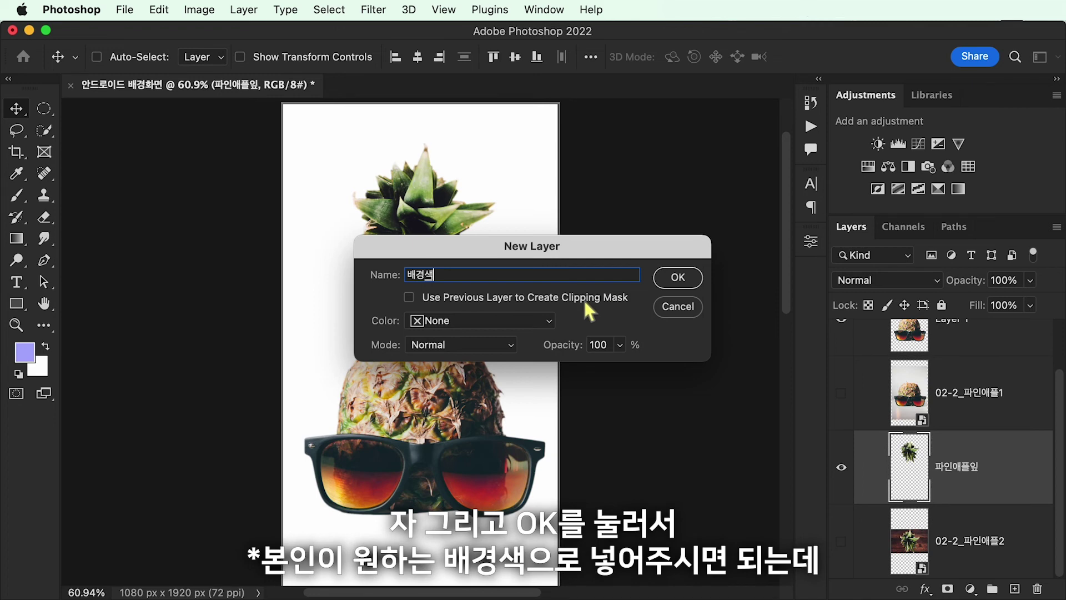
pyautogui.click(678, 277)
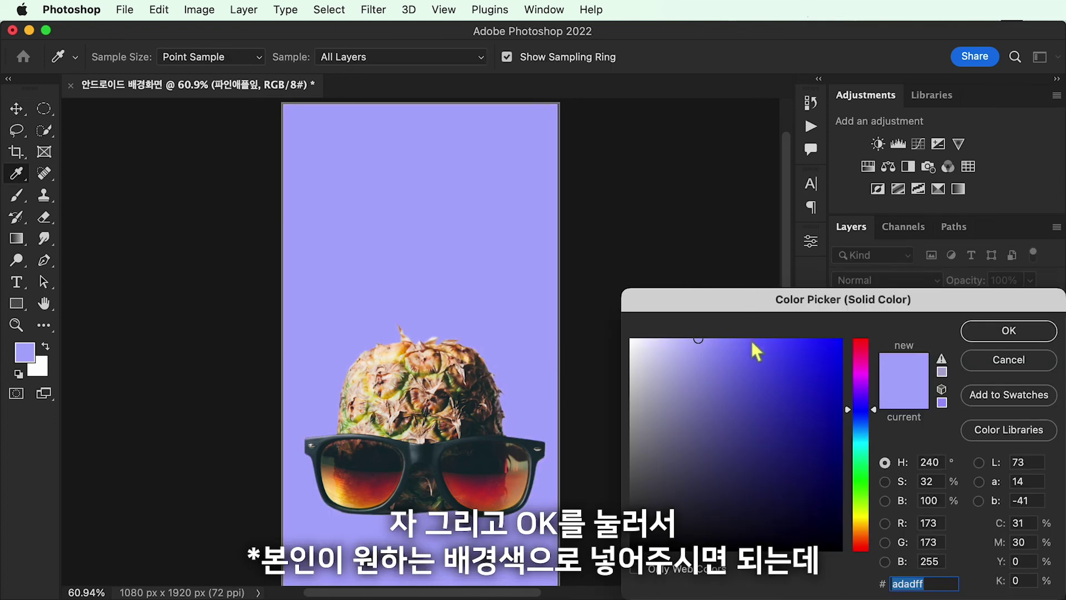
# - Set the 배경색 fill to the beige tone #f6e8c4 sampled from the upper part of the pineapple
pyautogui.moveTo(765, 294); pyautogui.dragTo(704, 170)
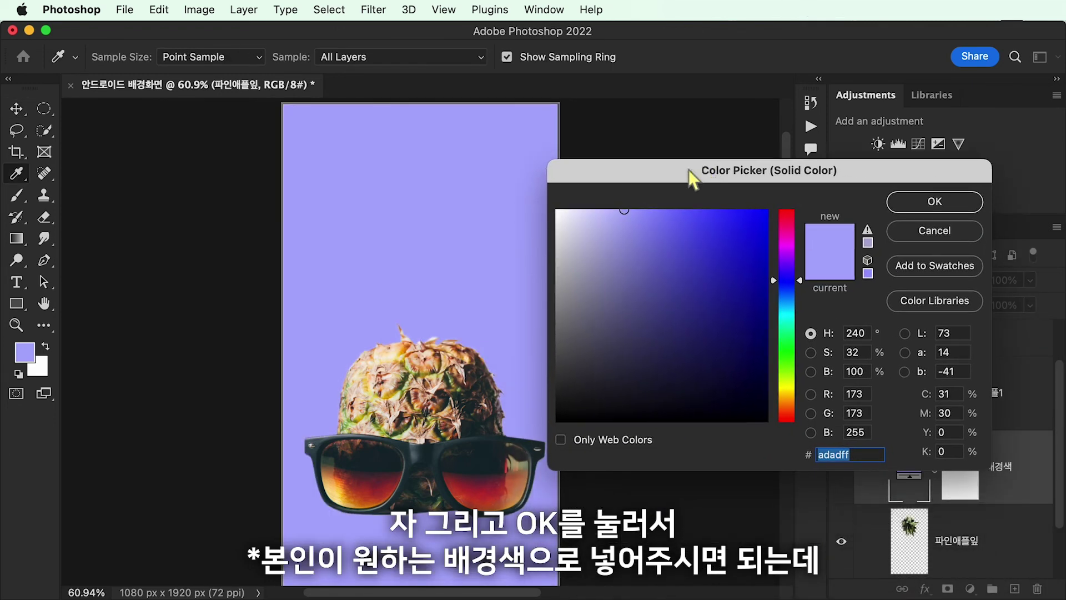
pyautogui.click(375, 492)
pyautogui.click(373, 493)
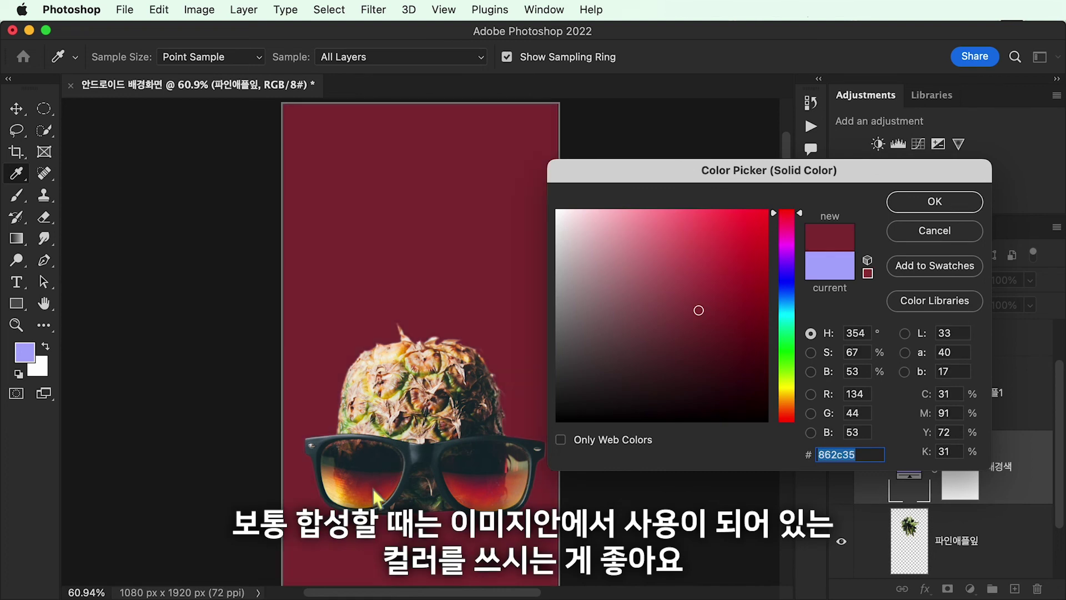
pyautogui.click(343, 495)
pyautogui.click(342, 496)
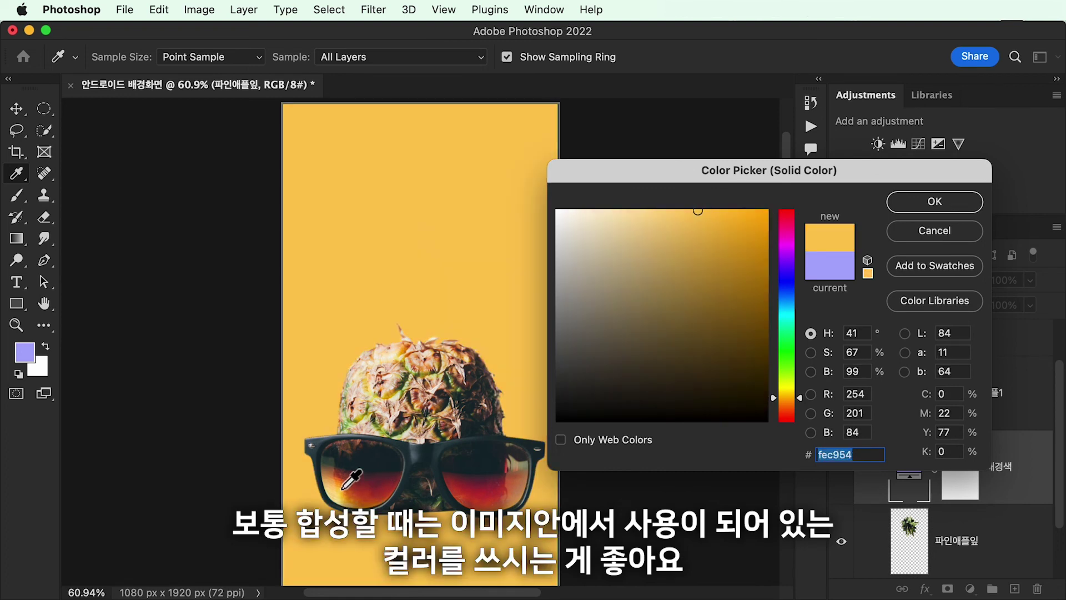
pyautogui.click(342, 487)
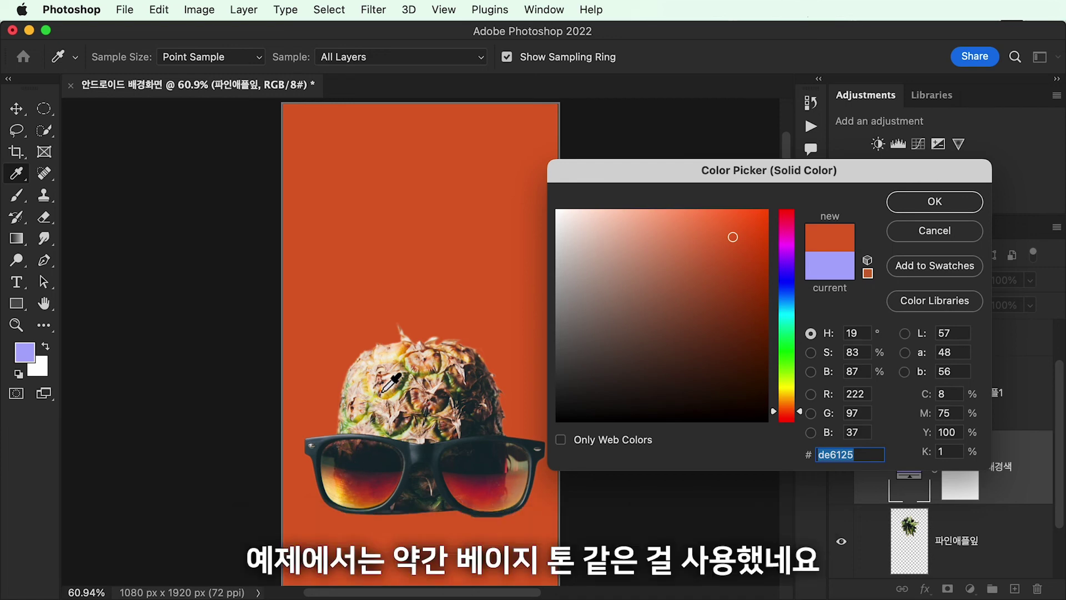
pyautogui.click(381, 361)
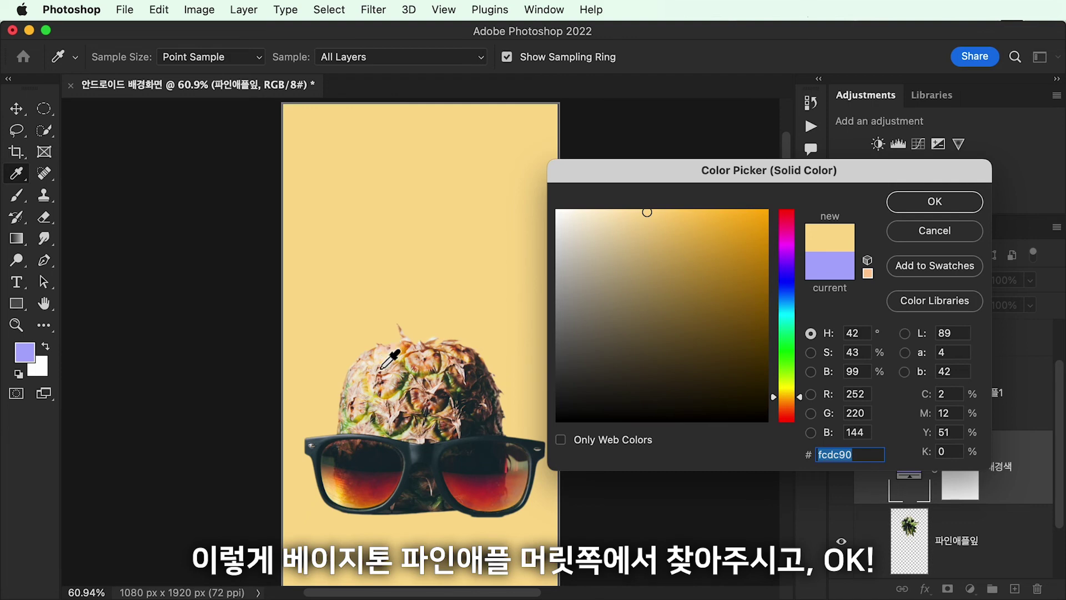
pyautogui.click(380, 369)
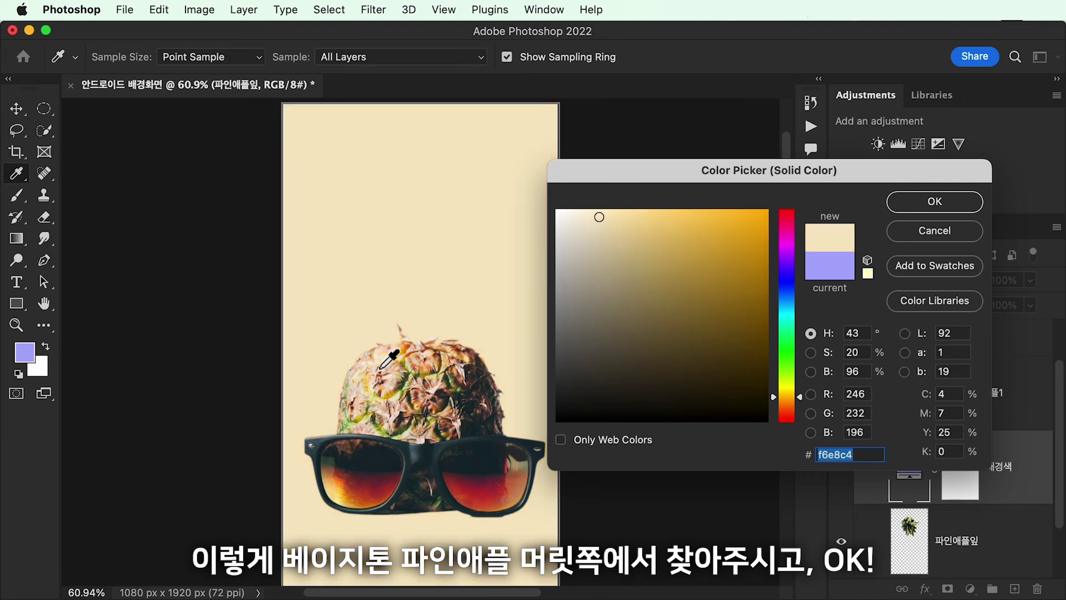
pyautogui.click(935, 201)
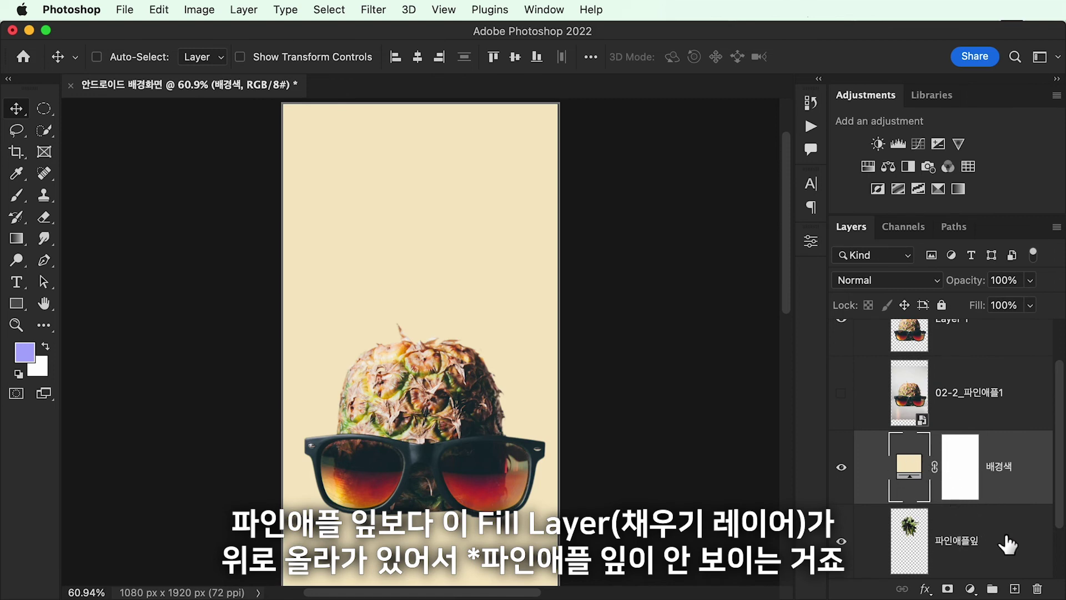
# - Place the 파인애플잎 layer above the 배경색 fill layer and move the leaves slightly up on the artboard
pyautogui.moveTo(1008, 544); pyautogui.dragTo(999, 444)
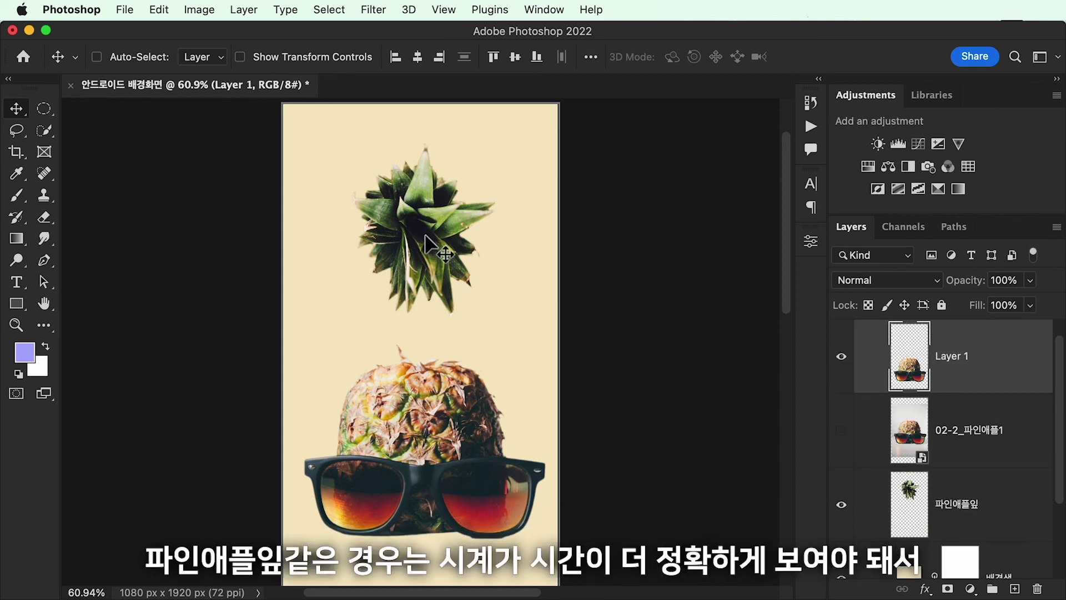
pyautogui.click(426, 232)
pyautogui.keyDown('super'); pyautogui.click(426, 231); pyautogui.keyUp('super')
pyautogui.moveTo(426, 231); pyautogui.dragTo(427, 217)
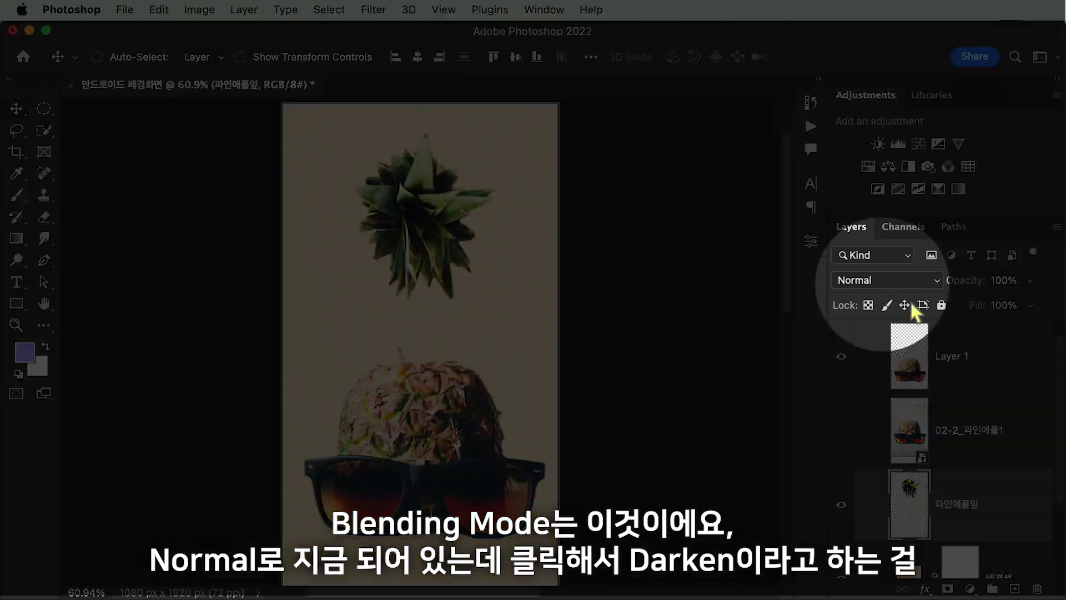
# - Try the Darken and Soft Light blending modes on the 파인애플잎 layer and preview the other modes
pyautogui.click(873, 286)
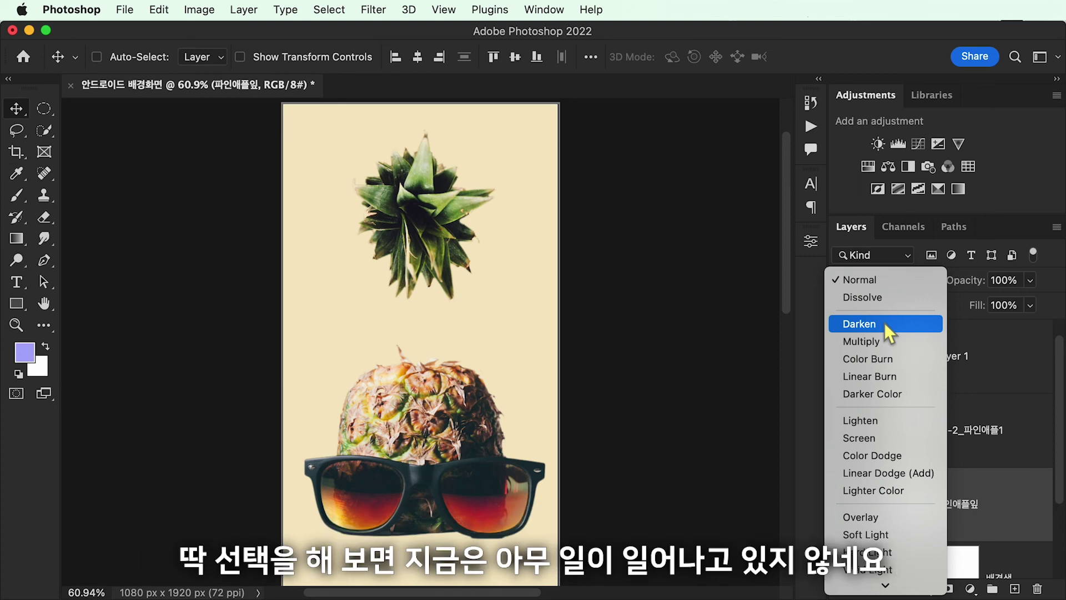
pyautogui.click(884, 323)
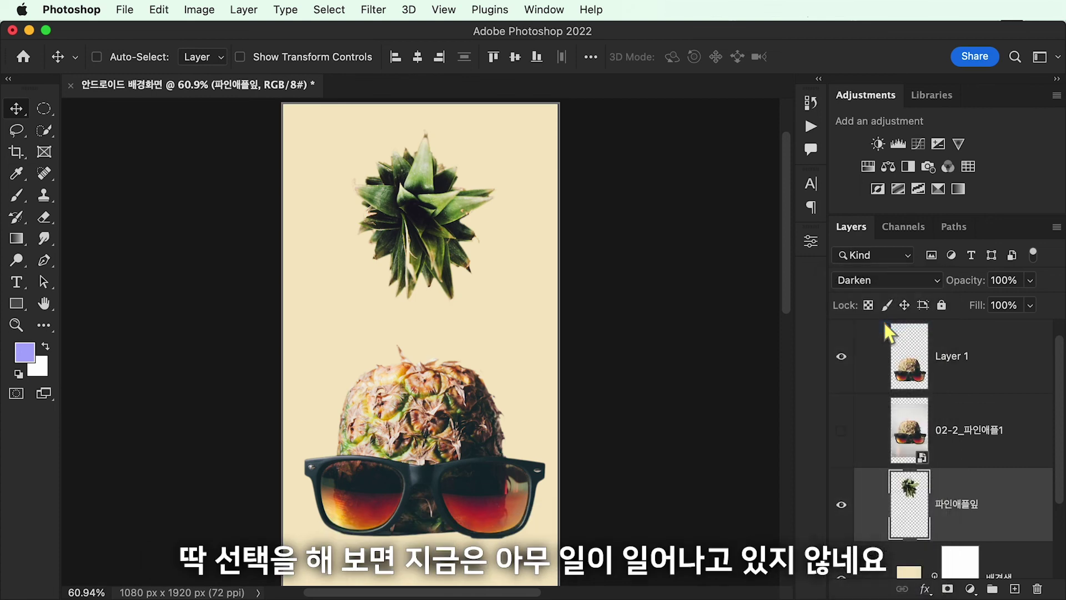
pyautogui.click(892, 282)
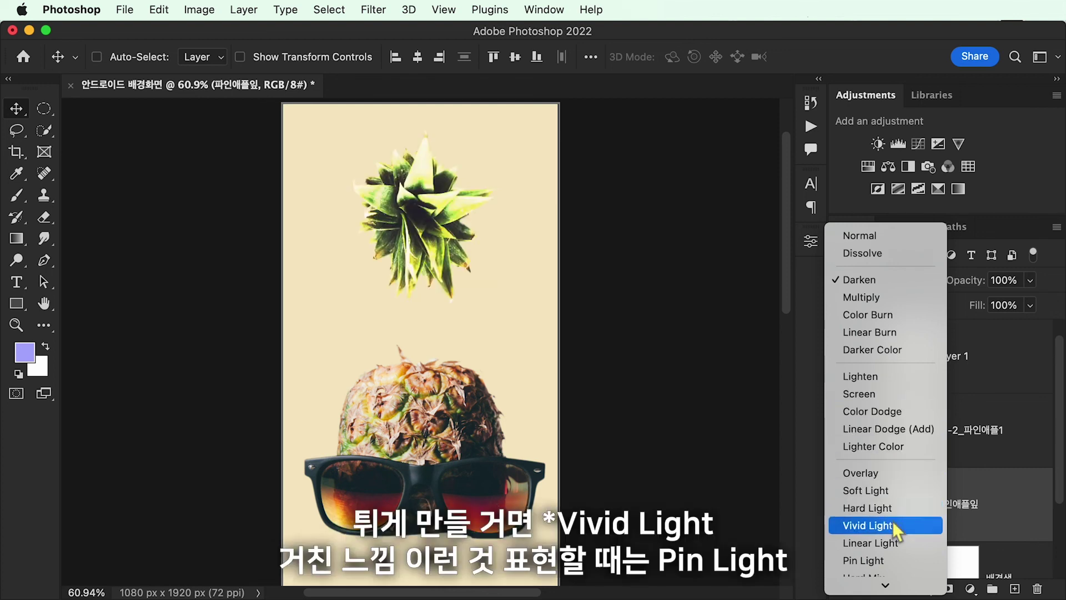
pyautogui.scroll(-3, 894, 522)
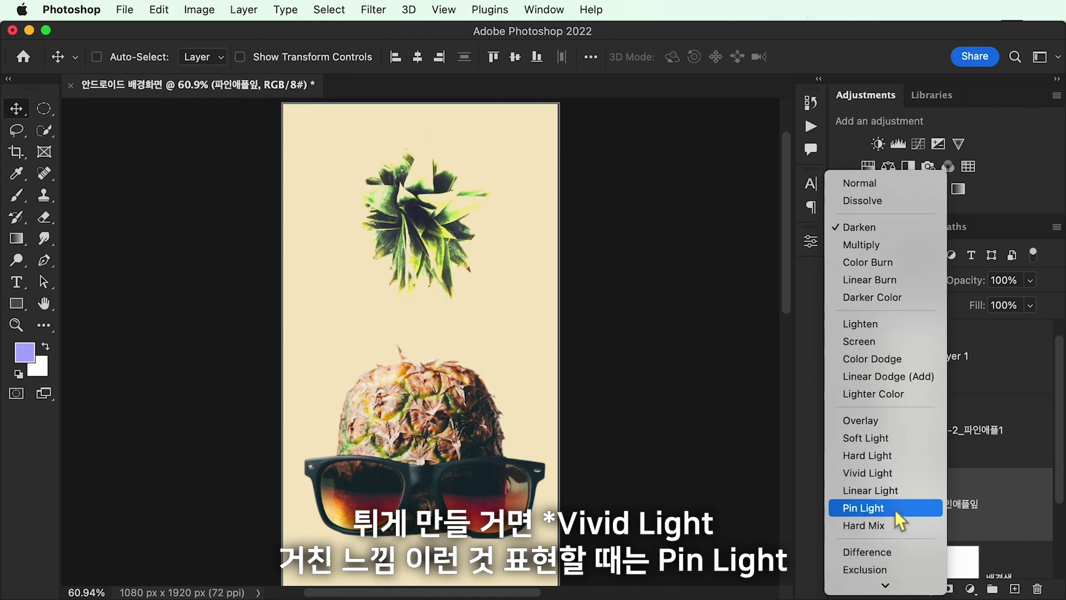
pyautogui.scroll(-5, 900, 489)
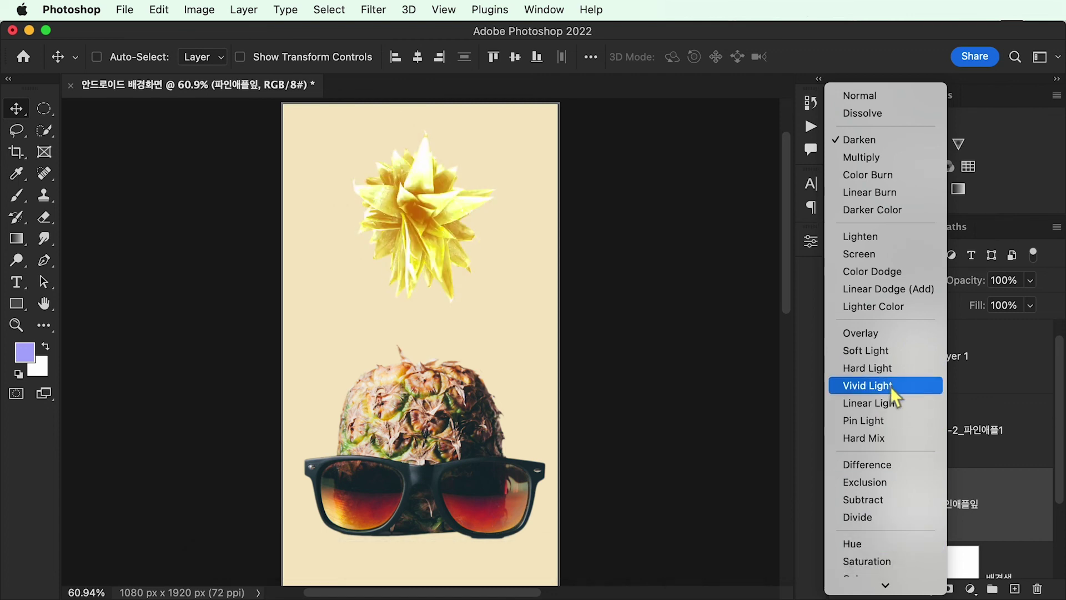
pyautogui.click(895, 356)
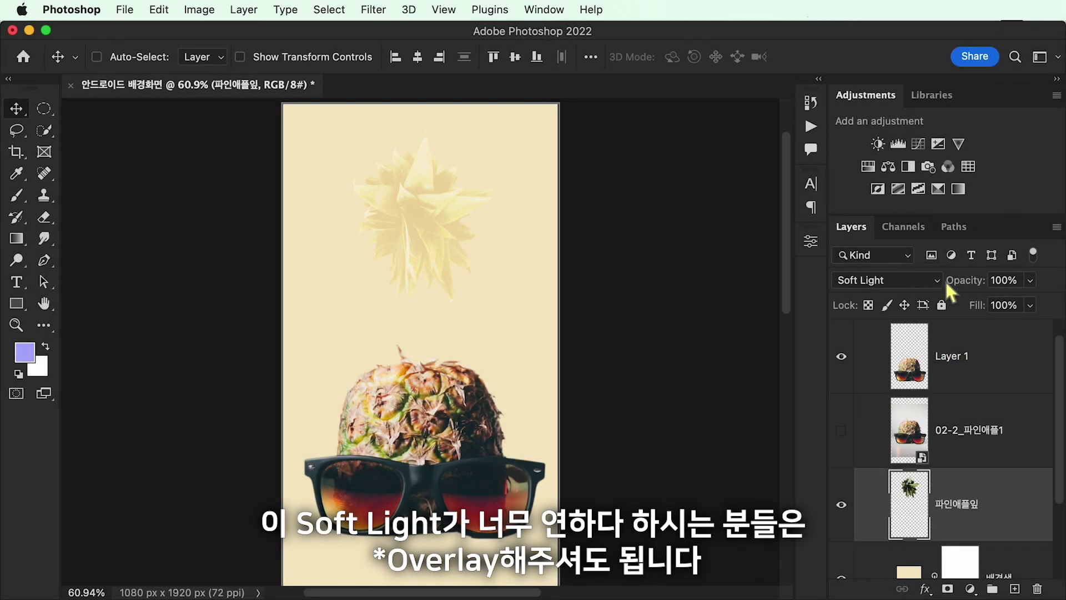
# - Set the blending mode of the 파인애플잎 layer to Overlay
pyautogui.click(943, 280)
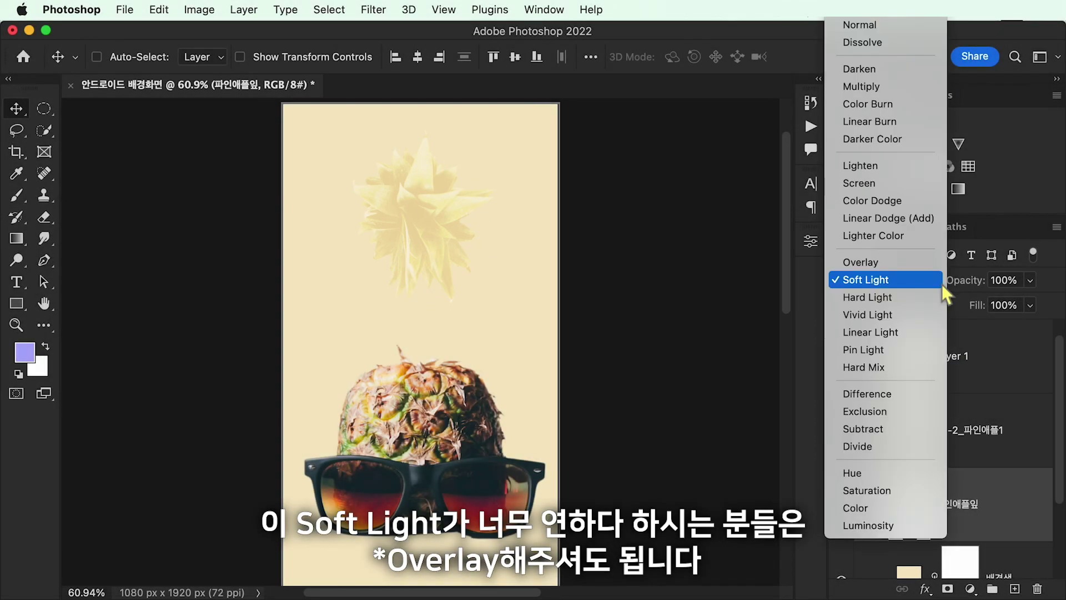
pyautogui.click(900, 262)
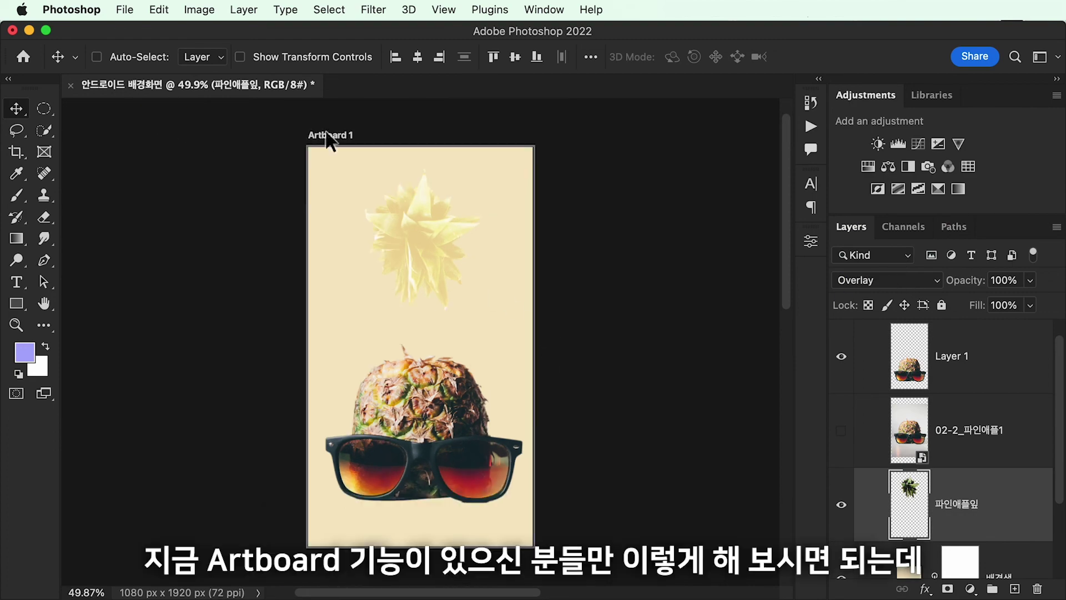
# - Duplicate Artboard 1 with all its contents and place the copy just to its right, level with the original
pyautogui.click(338, 138)
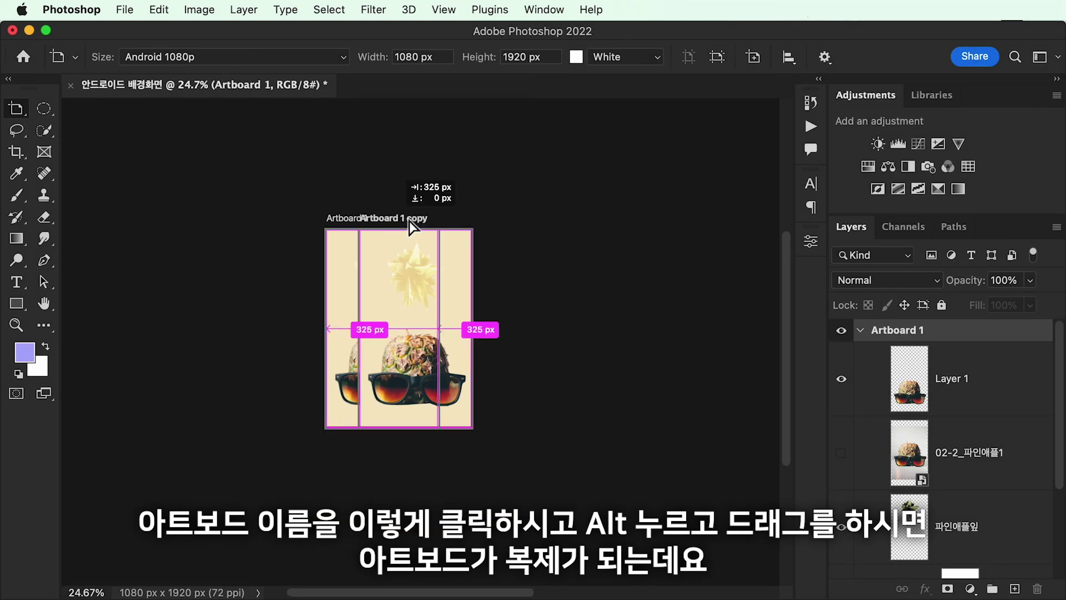
pyautogui.moveTo(386, 225); pyautogui.dragTo(492, 223)
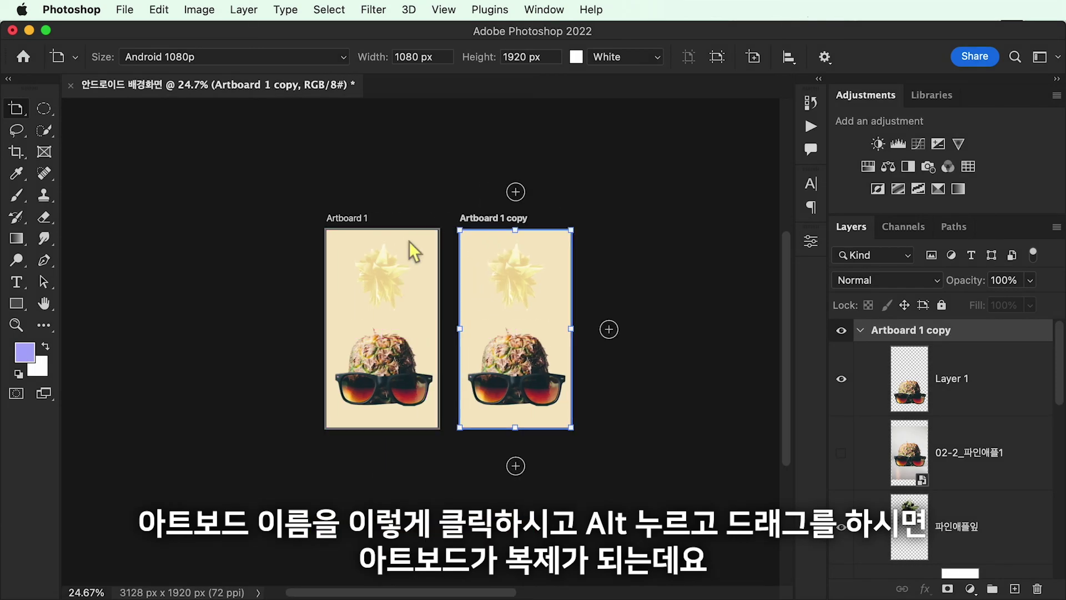
pyautogui.scroll(5, 408, 241)
pyautogui.hscroll(2, 514, 283)
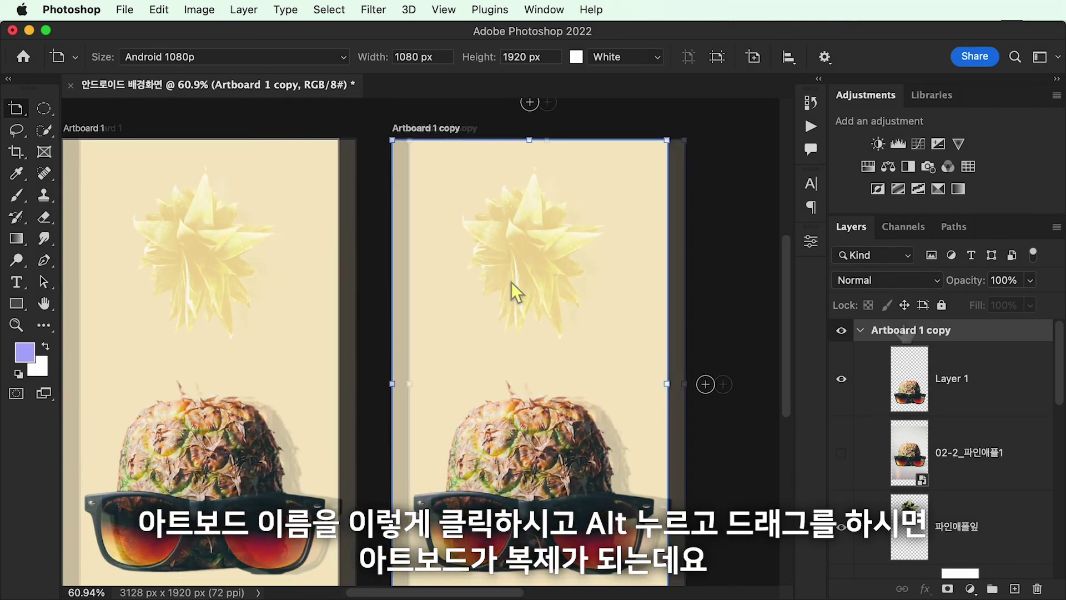
# - Edit the 배경색 fill in Artboard 1 copy and pick the dark, desaturated green #344440
pyautogui.click(969, 535)
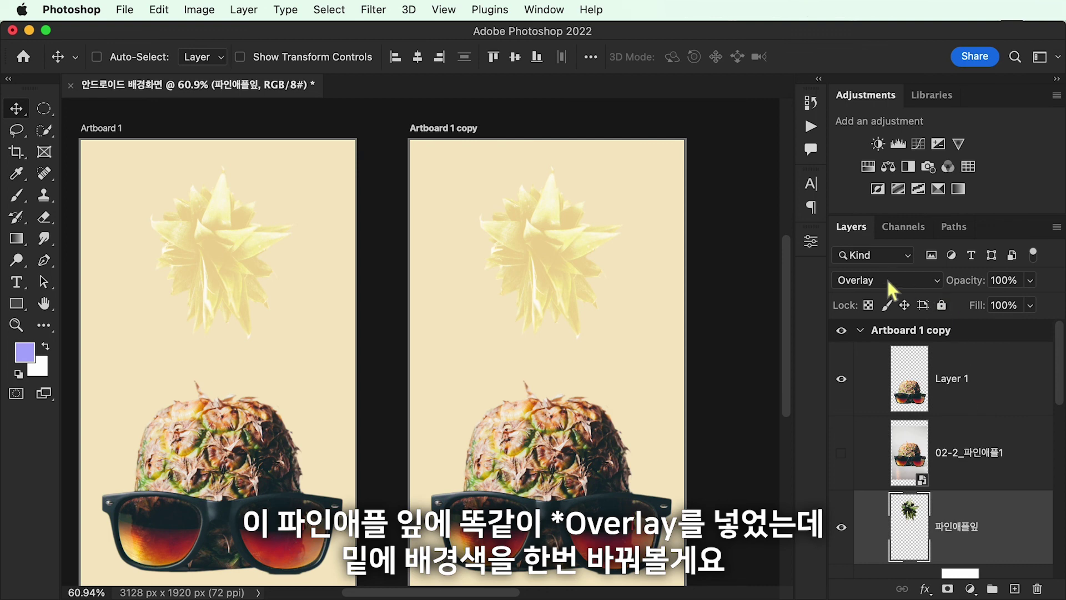
pyautogui.scroll(-3, 1035, 546)
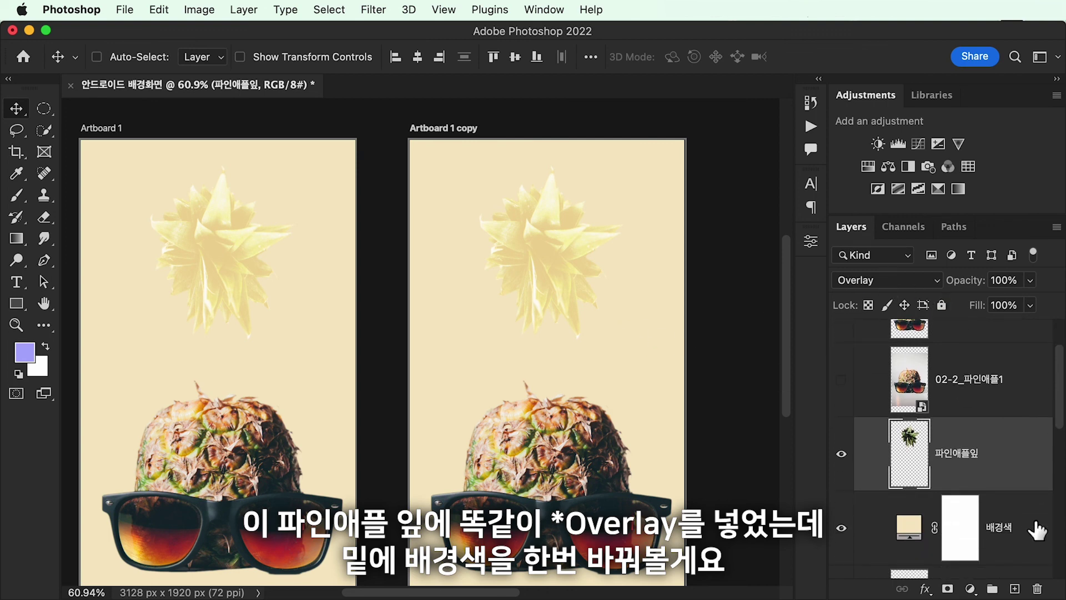
pyautogui.click(1040, 533)
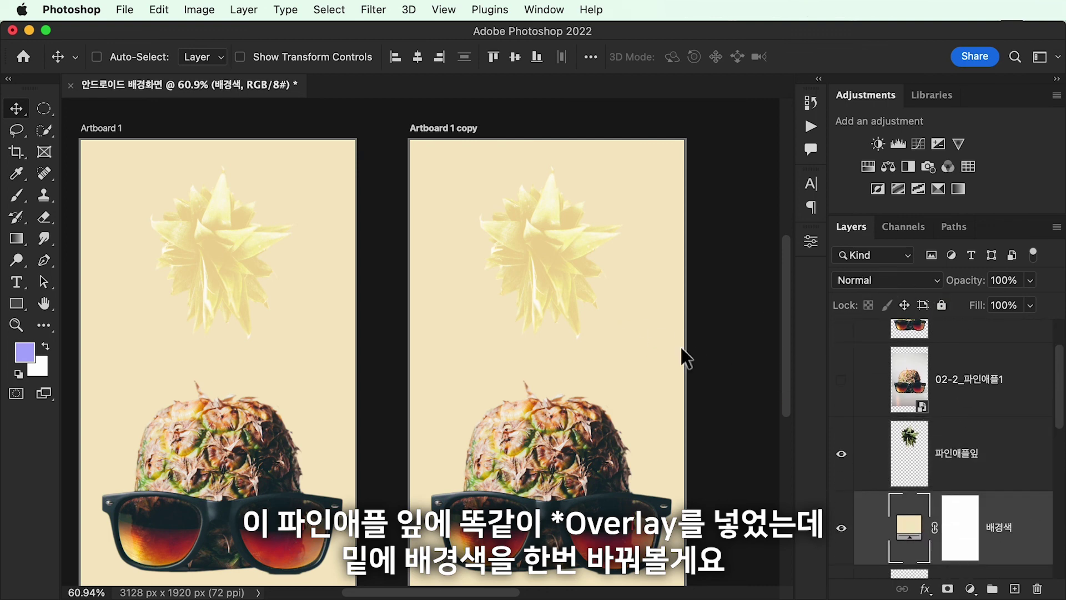
pyautogui.doubleClick(920, 538)
pyautogui.moveTo(780, 322); pyautogui.dragTo(779, 328)
pyautogui.click(738, 366)
pyautogui.moveTo(712, 171); pyautogui.dragTo(785, 198)
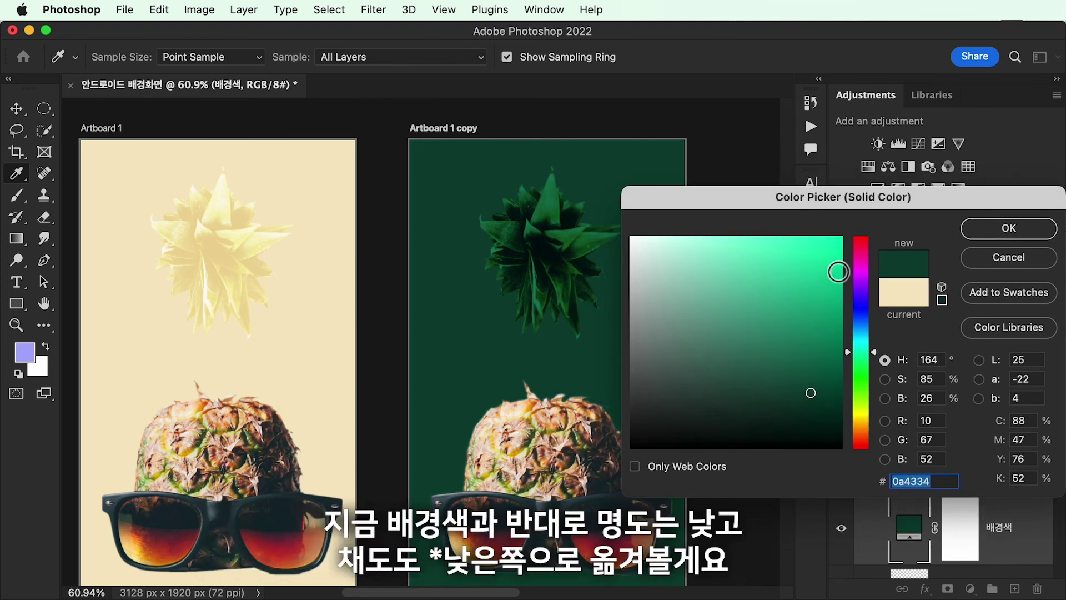
pyautogui.moveTo(811, 393)
pyautogui.mouseDown()
pyautogui.moveTo(695, 401)
pyautogui.moveTo(681, 392)
pyautogui.mouseUp()
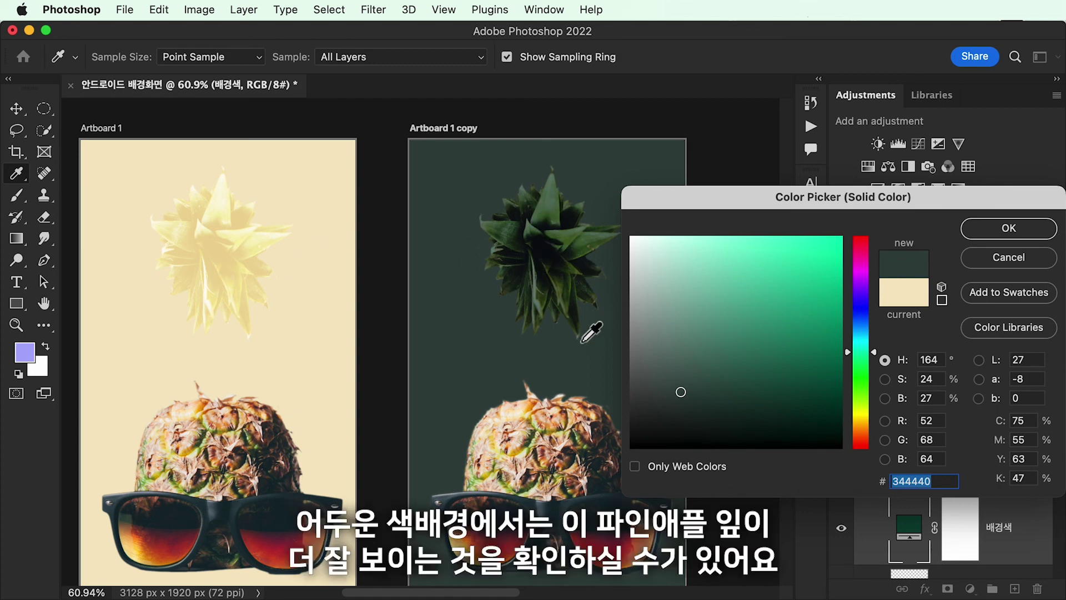
# - Try the medium blue #5ea3c6 as the background fill of Artboard 1 copy
pyautogui.moveTo(868, 352); pyautogui.dragTo(865, 329)
pyautogui.moveTo(743, 307); pyautogui.dragTo(741, 284)
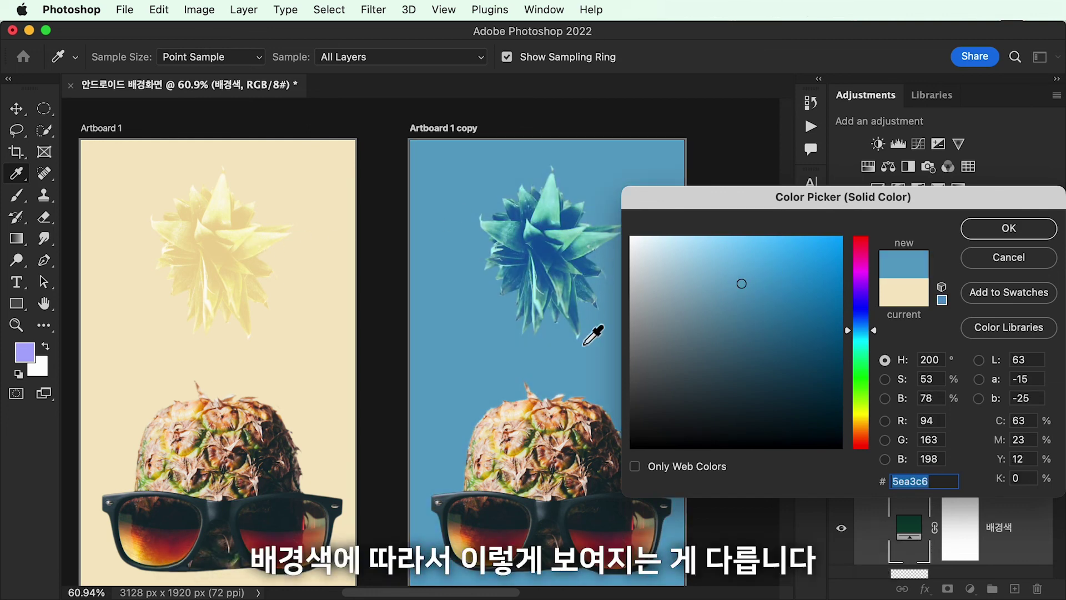
# - Sample a light olive green from the pineapple in Artboard 1 copy and apply #abc25b as its 배경색 fill
pyautogui.click(537, 441)
pyautogui.click(539, 438)
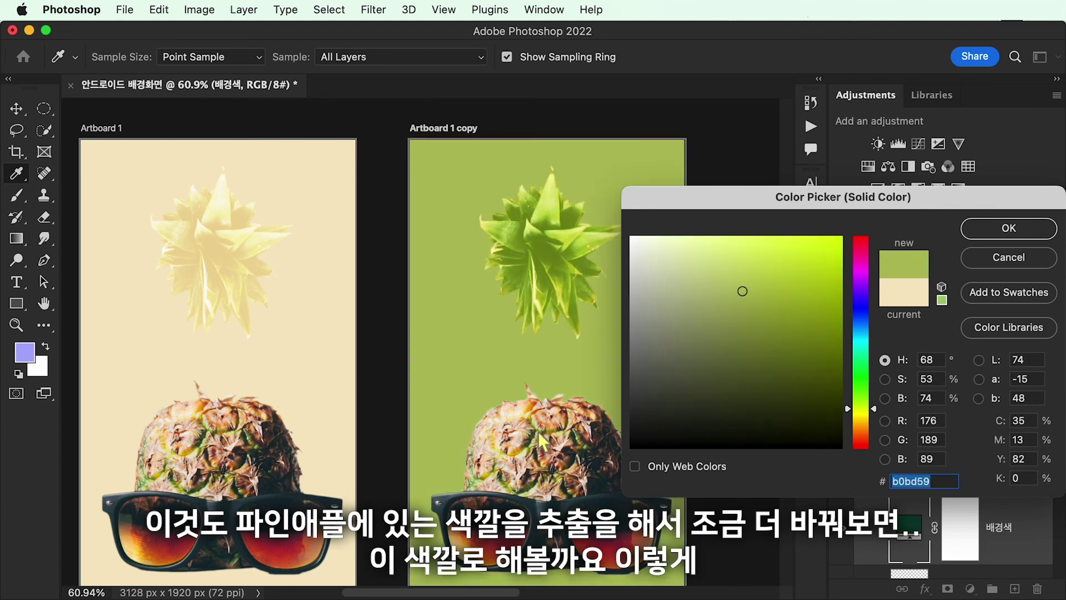
pyautogui.click(539, 438)
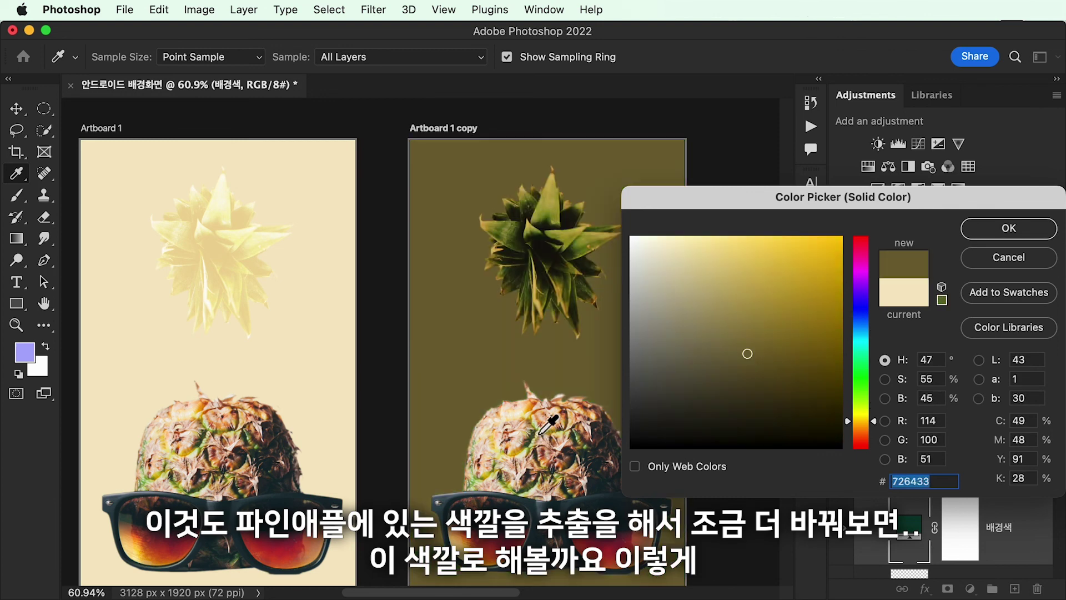
pyautogui.click(540, 431)
pyautogui.click(539, 436)
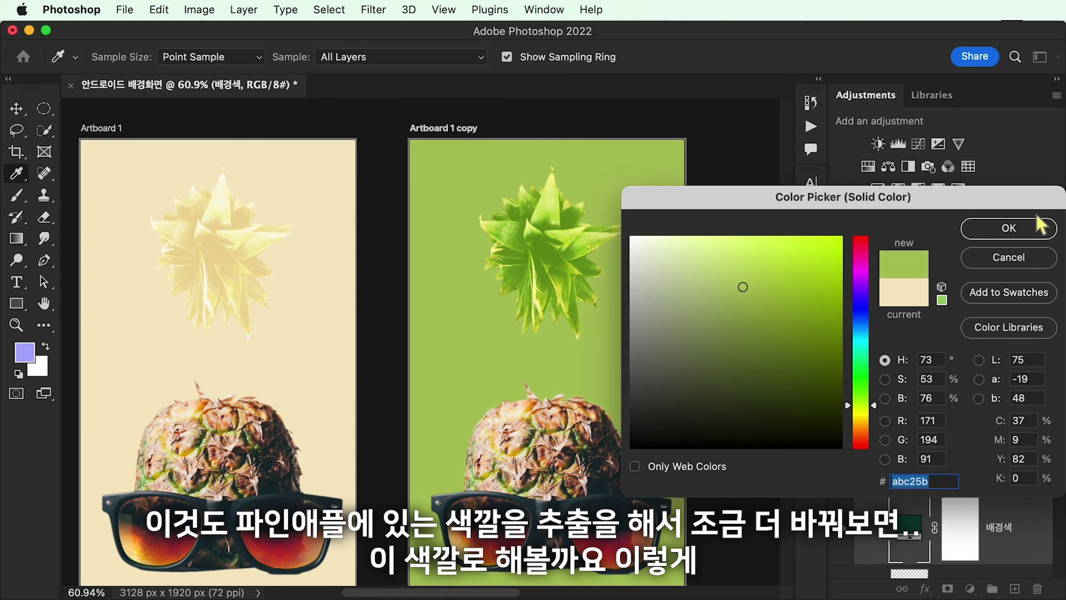
pyautogui.click(1022, 226)
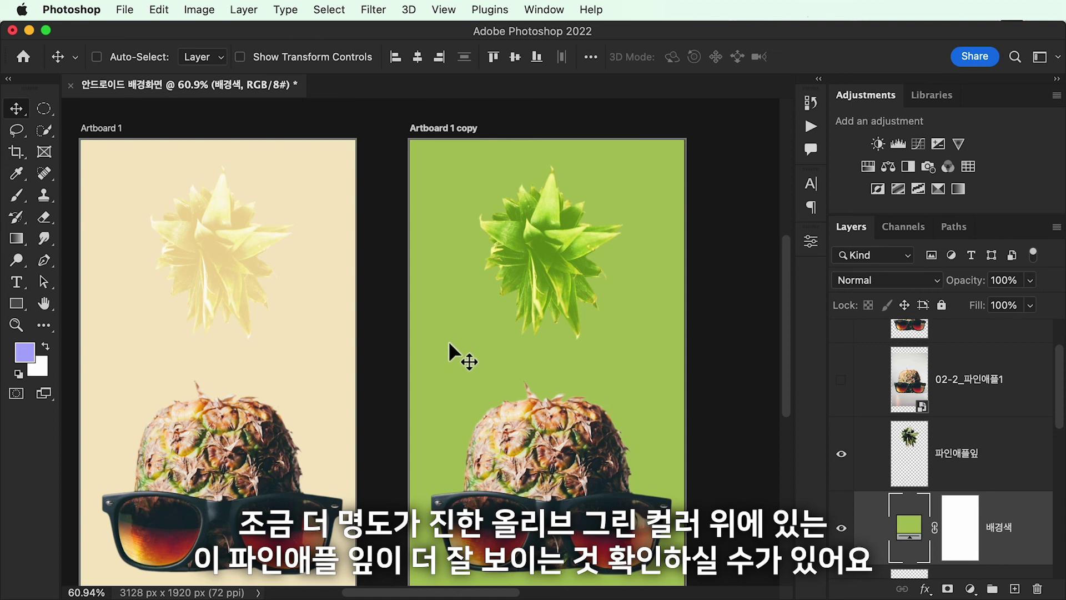
# - Set the blending mode of the 파인애플잎 layer in Artboard 1 copy to Hard Light
pyautogui.scroll(-1, 448, 341)
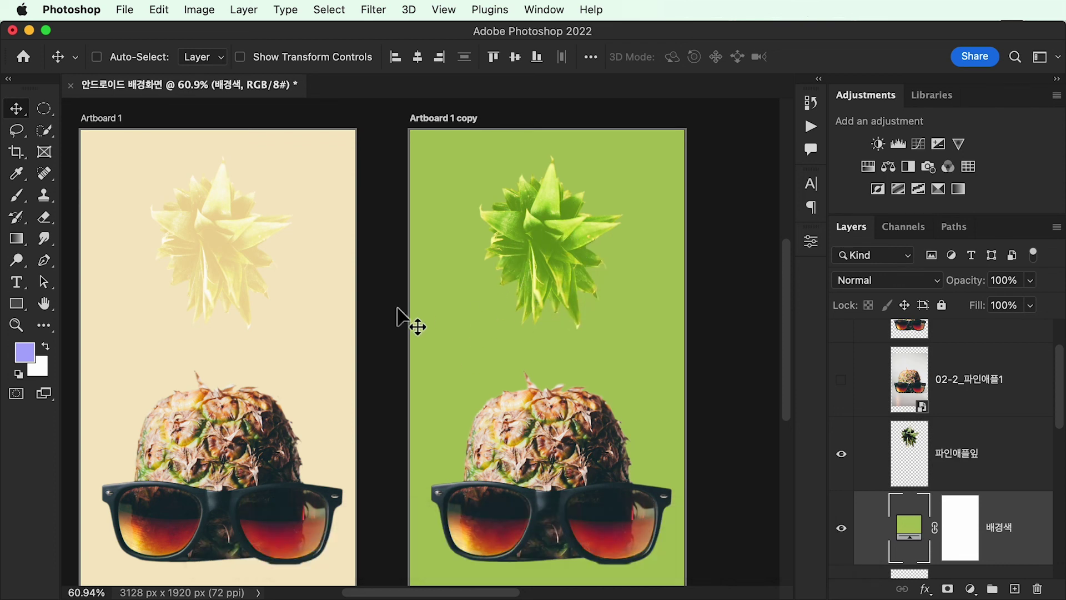
pyautogui.click(995, 464)
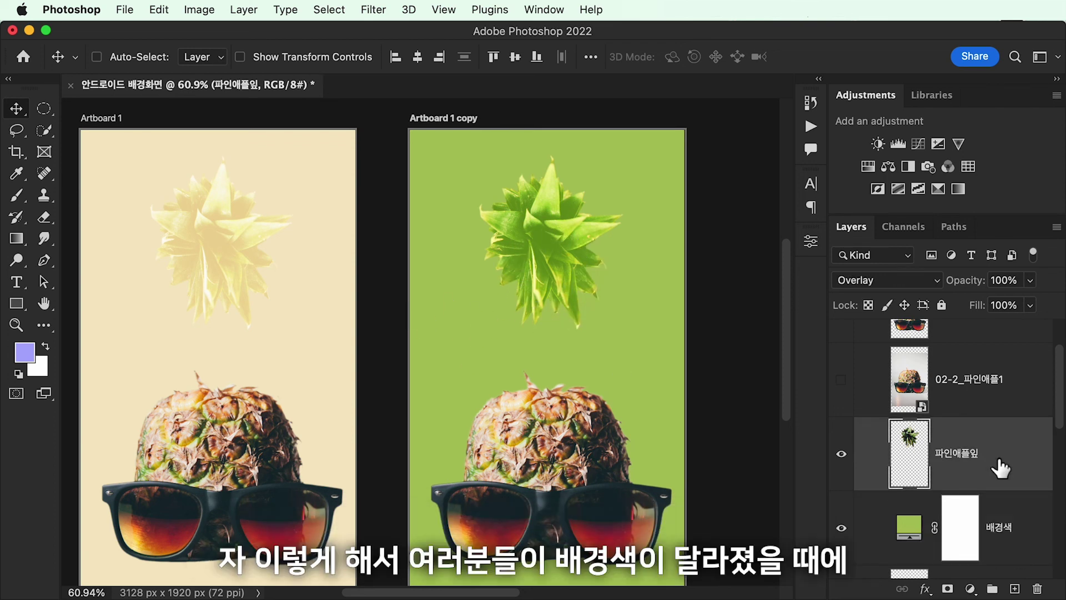
pyautogui.click(934, 281)
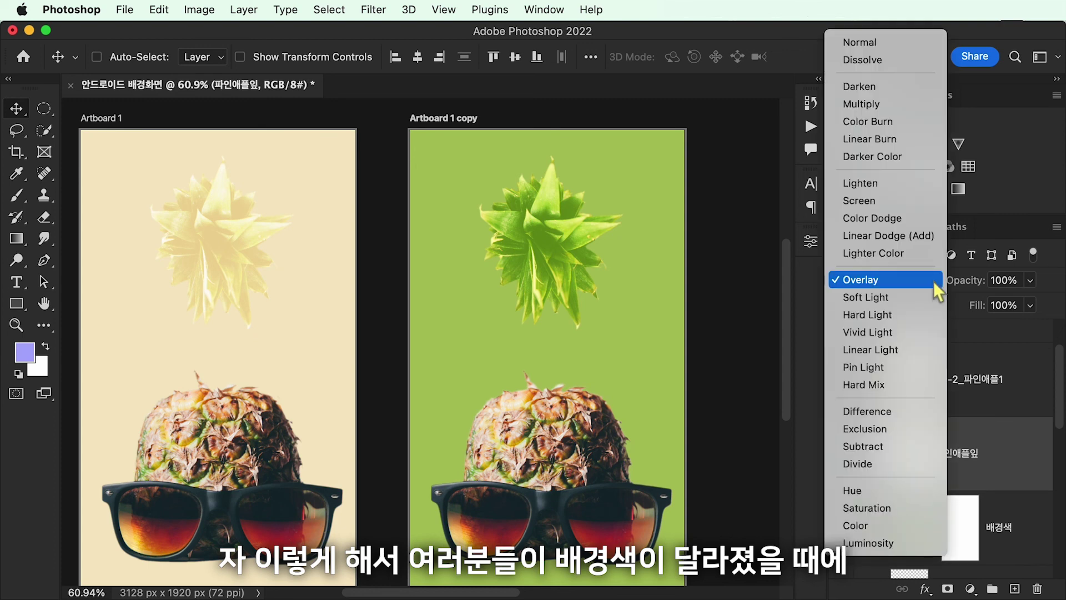
pyautogui.click(917, 318)
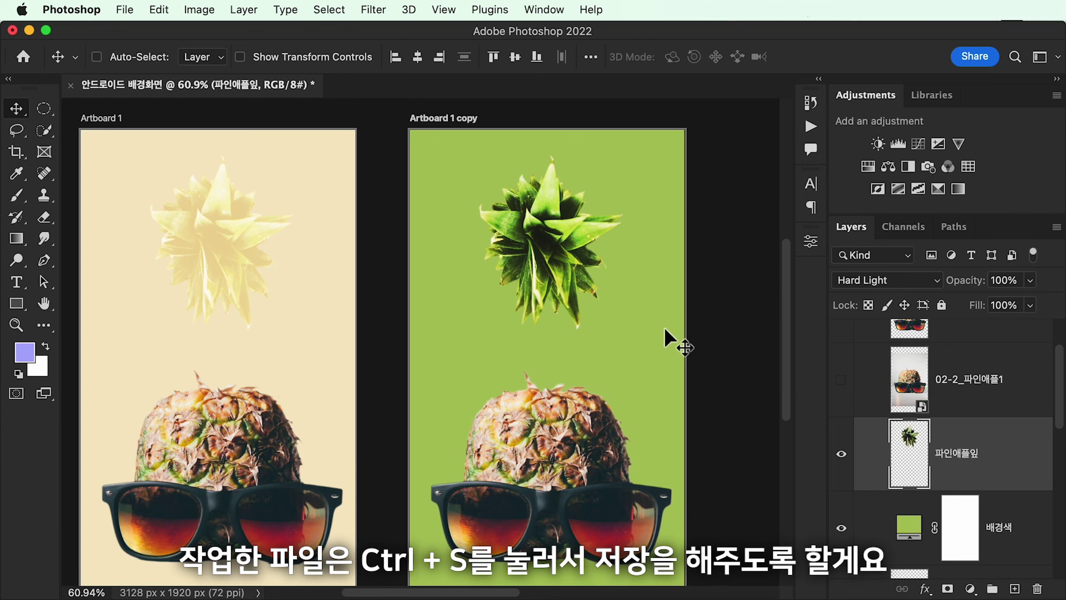
# - Save the wallpaper document under the name 안드로이드 배경화면
pyautogui.press('super+s')
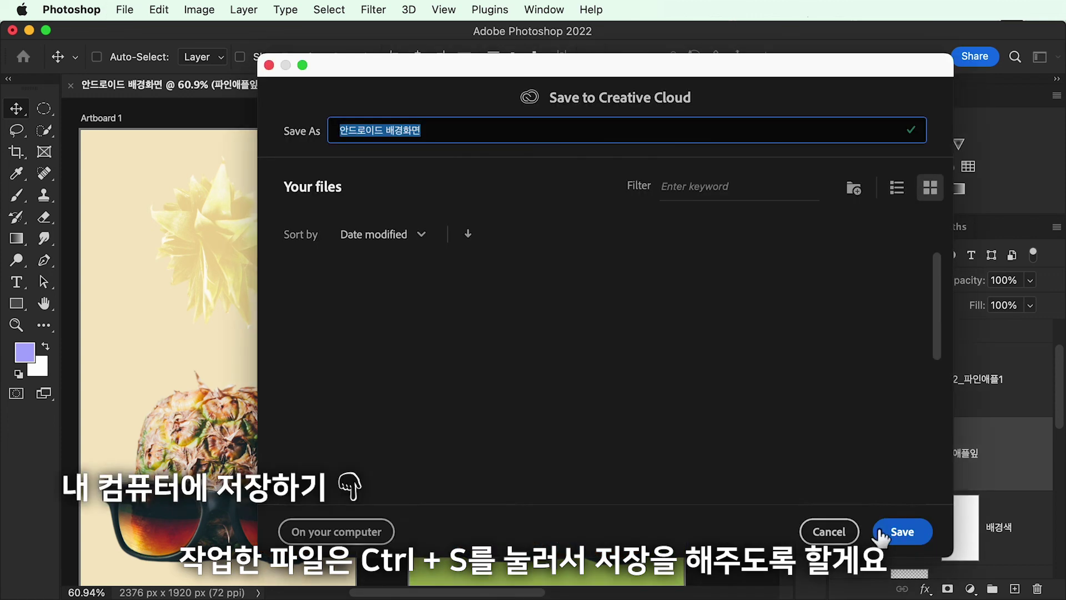